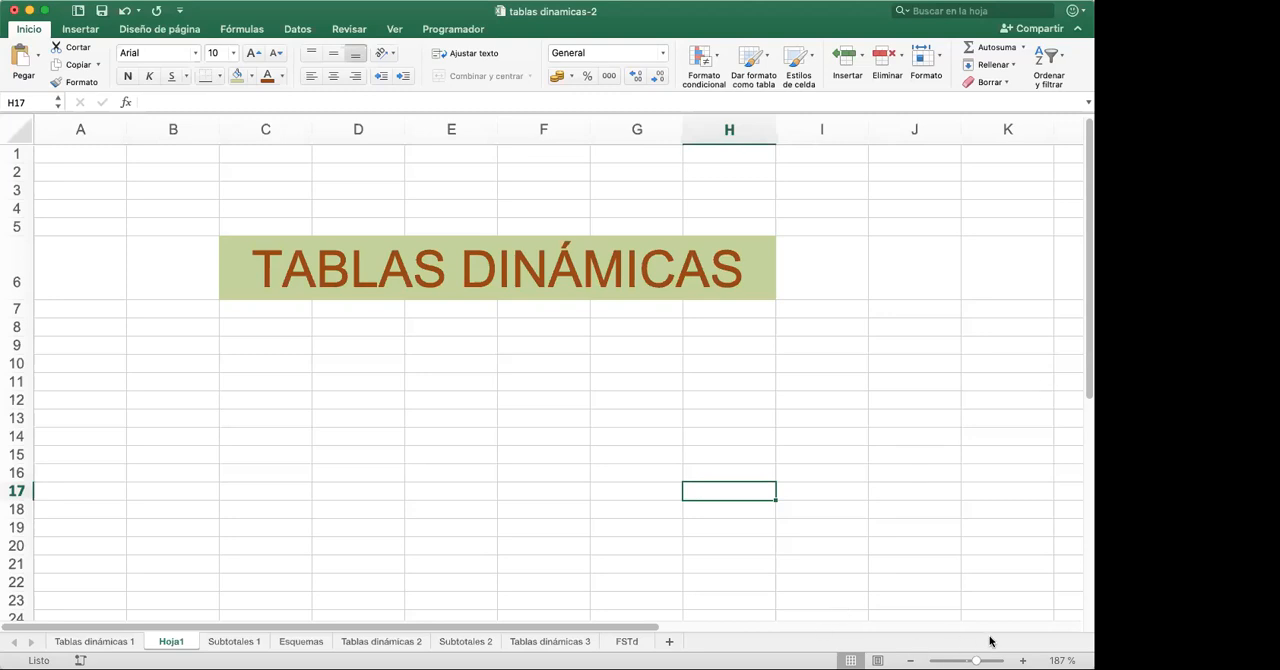
- Open the Tablas dinámicas 1 sheet and examine the employee table's Departamento, Cargo, Delegación and Sueldo columns
scroll(1002, 620, down, 3)
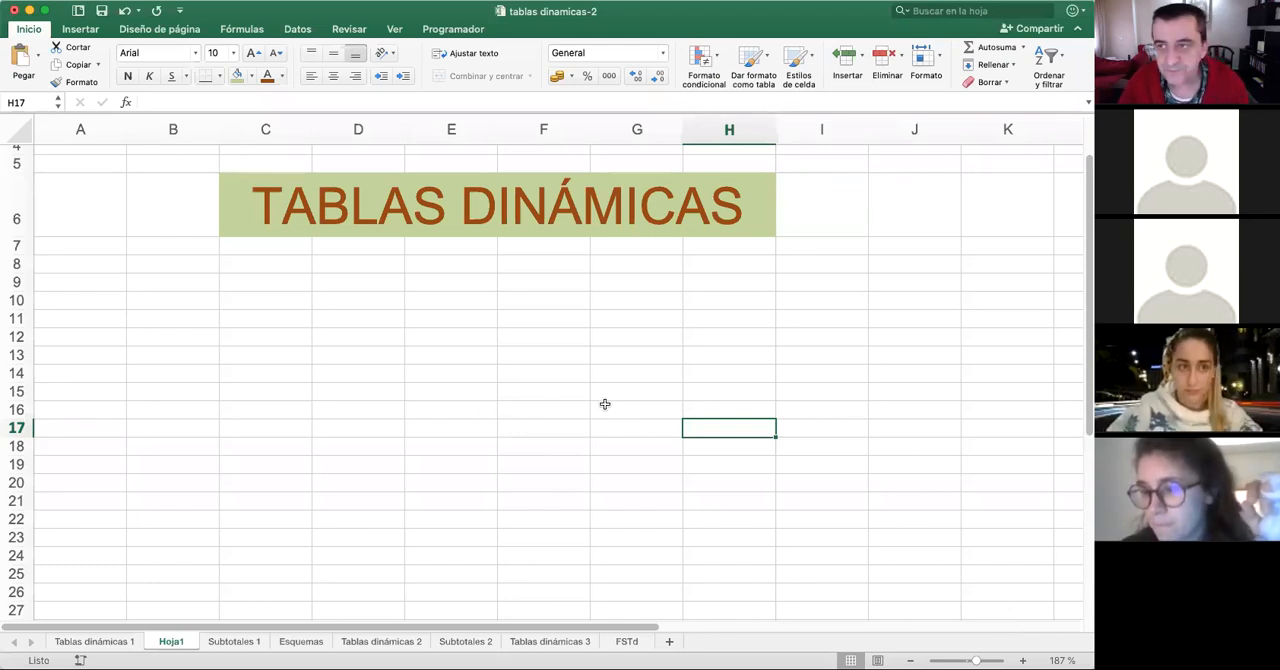
click(648, 229)
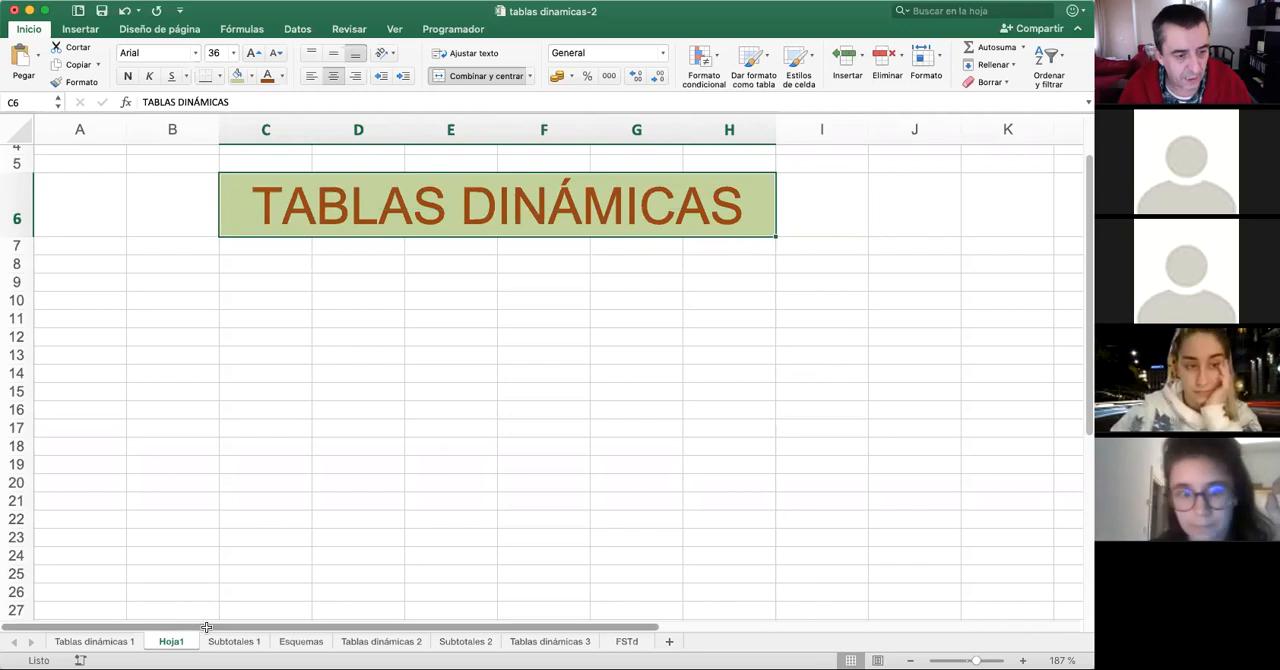
click(108, 645)
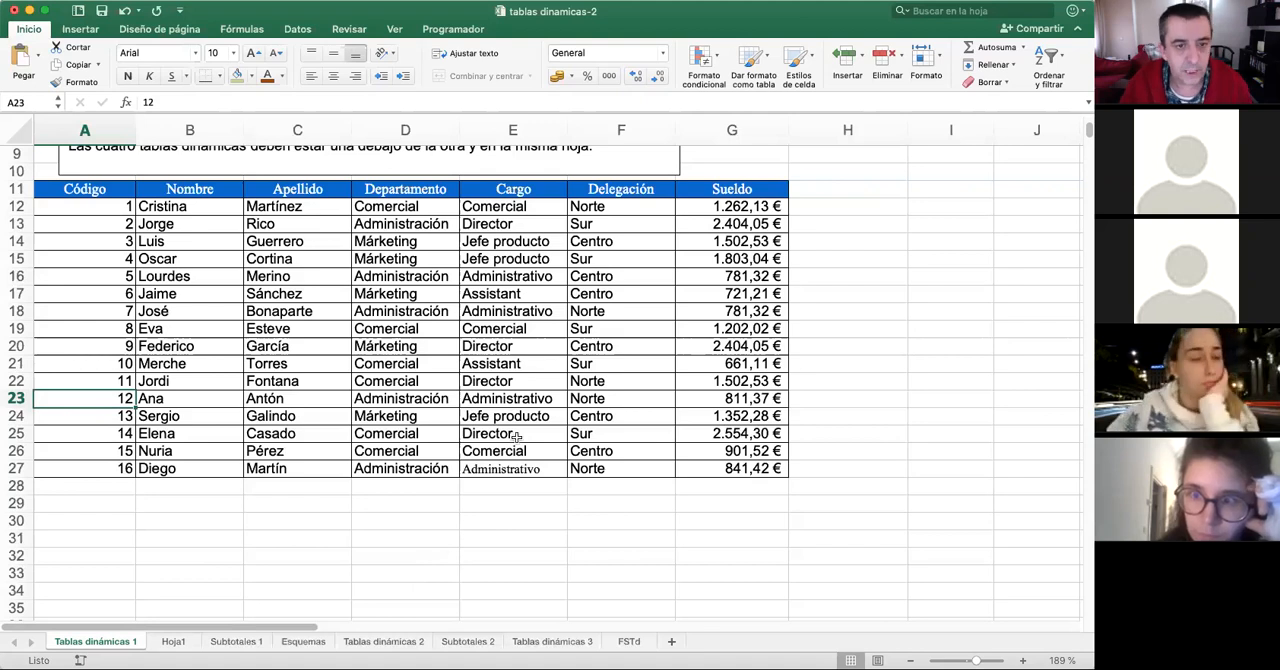
drag(110, 189, 740, 470)
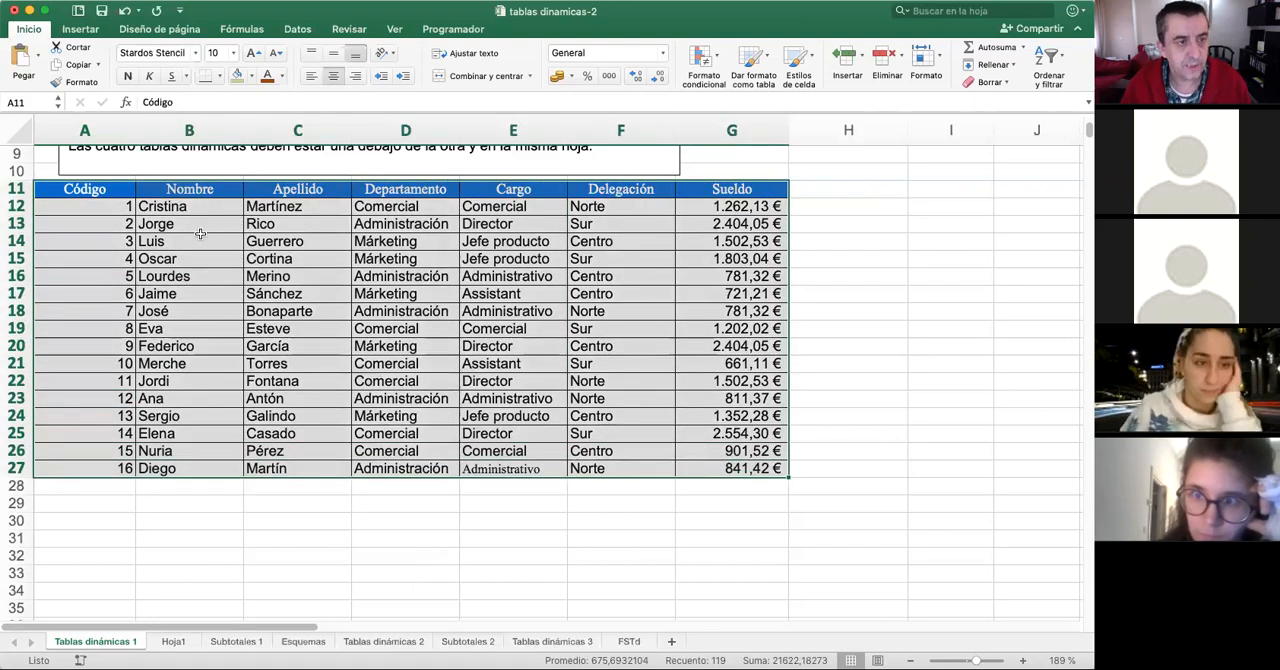
drag(400, 206, 400, 260)
drag(492, 207, 507, 343)
drag(584, 221, 590, 346)
drag(740, 206, 740, 470)
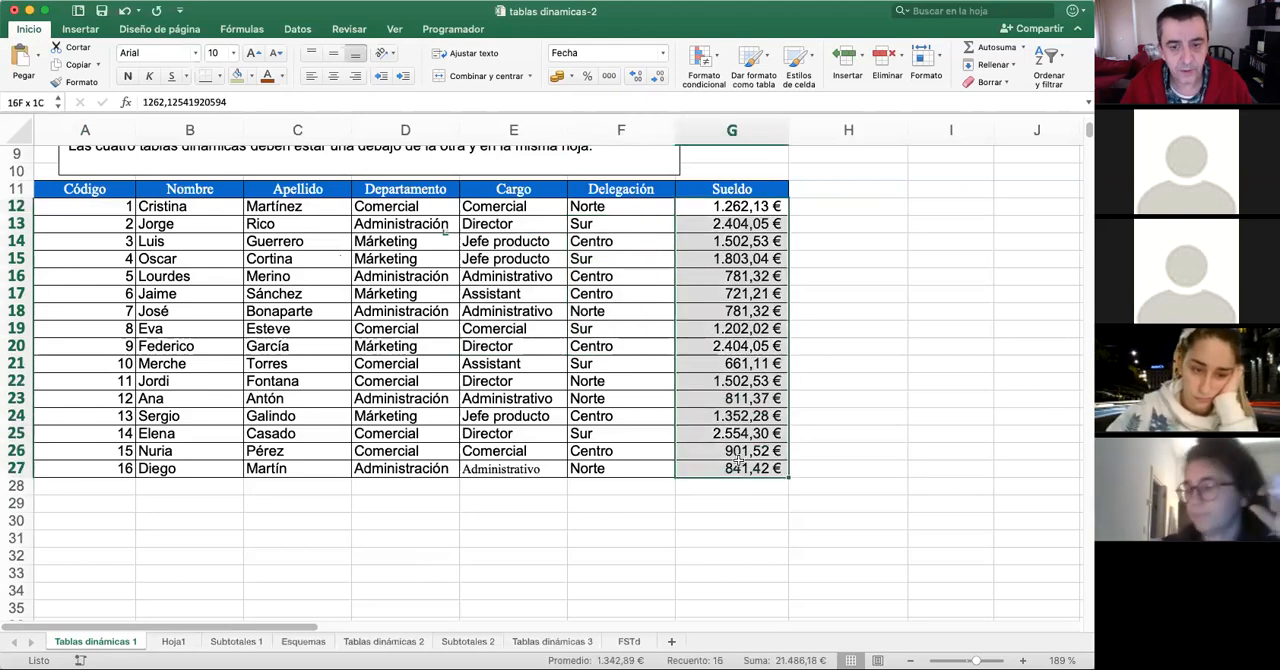
click(437, 310)
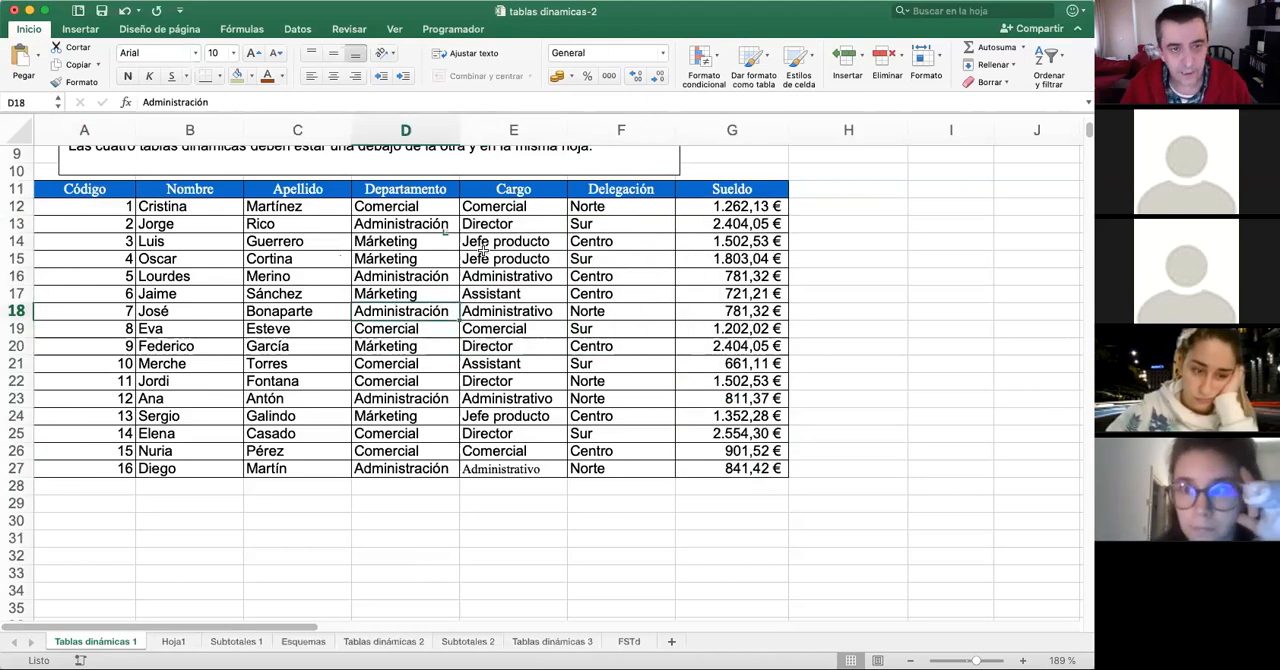
- Read the exercise instructions for the four pivot tables and review the employee records they are based on
scroll(483, 251, up, 5)
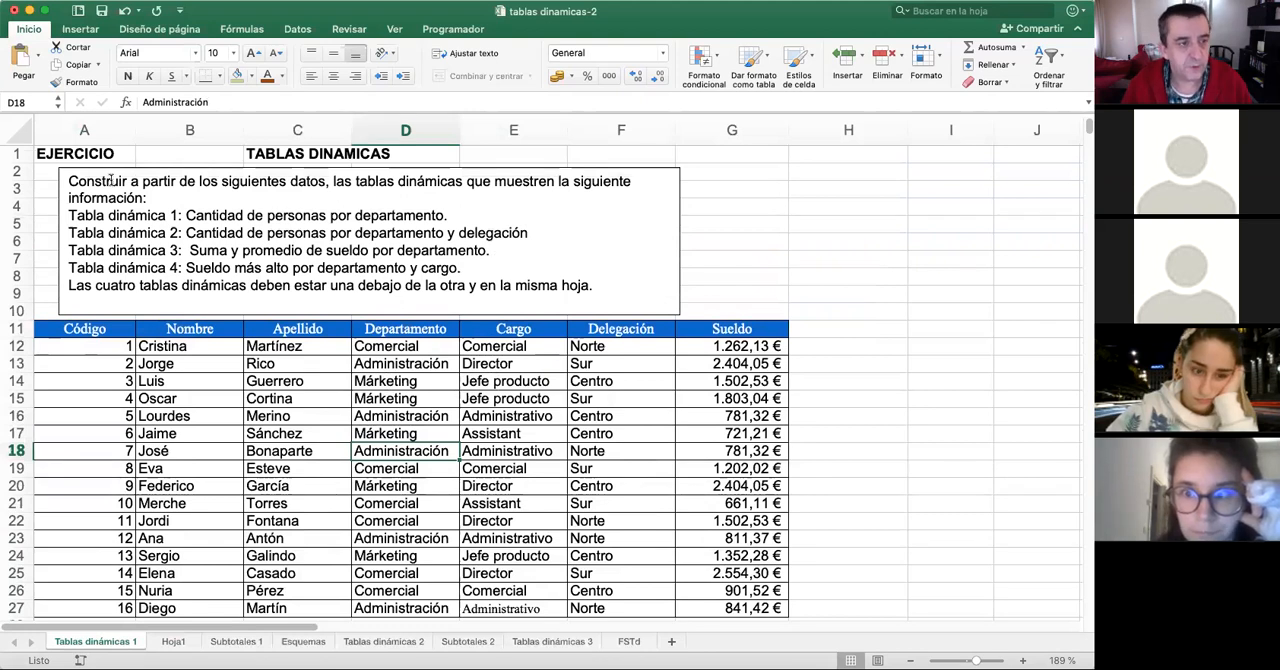
drag(444, 216, 515, 235)
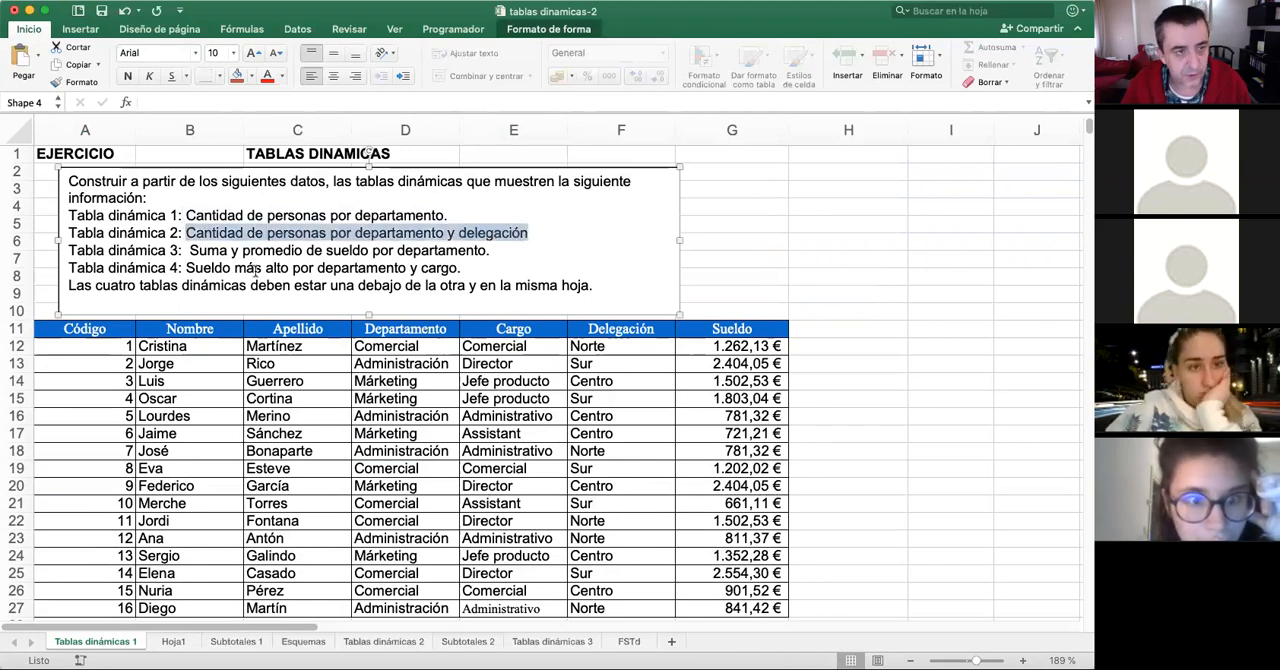
drag(187, 252, 445, 252)
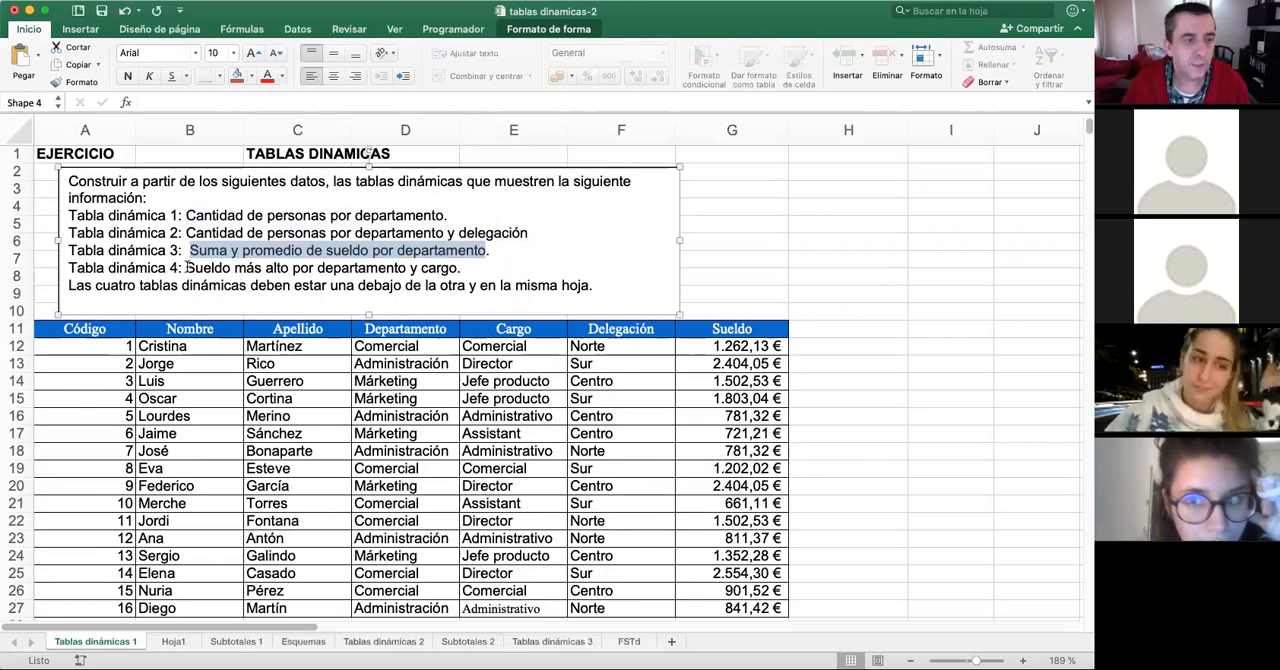
scroll(400, 325, down, 5)
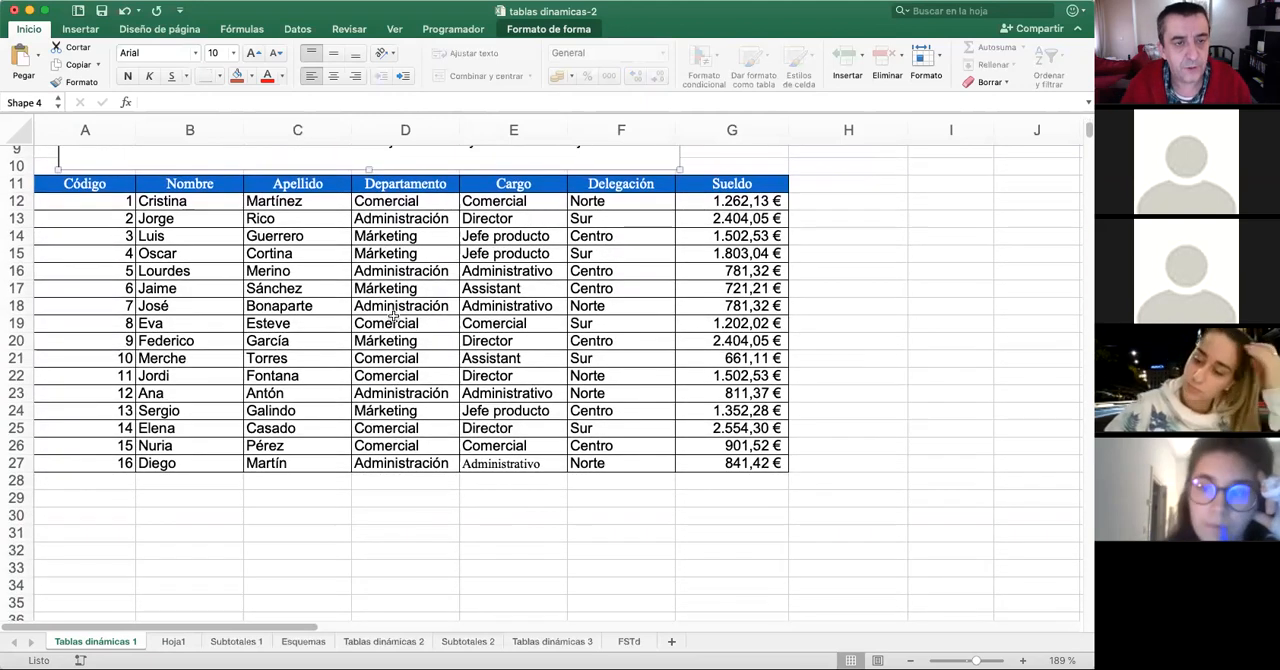
click(405, 316)
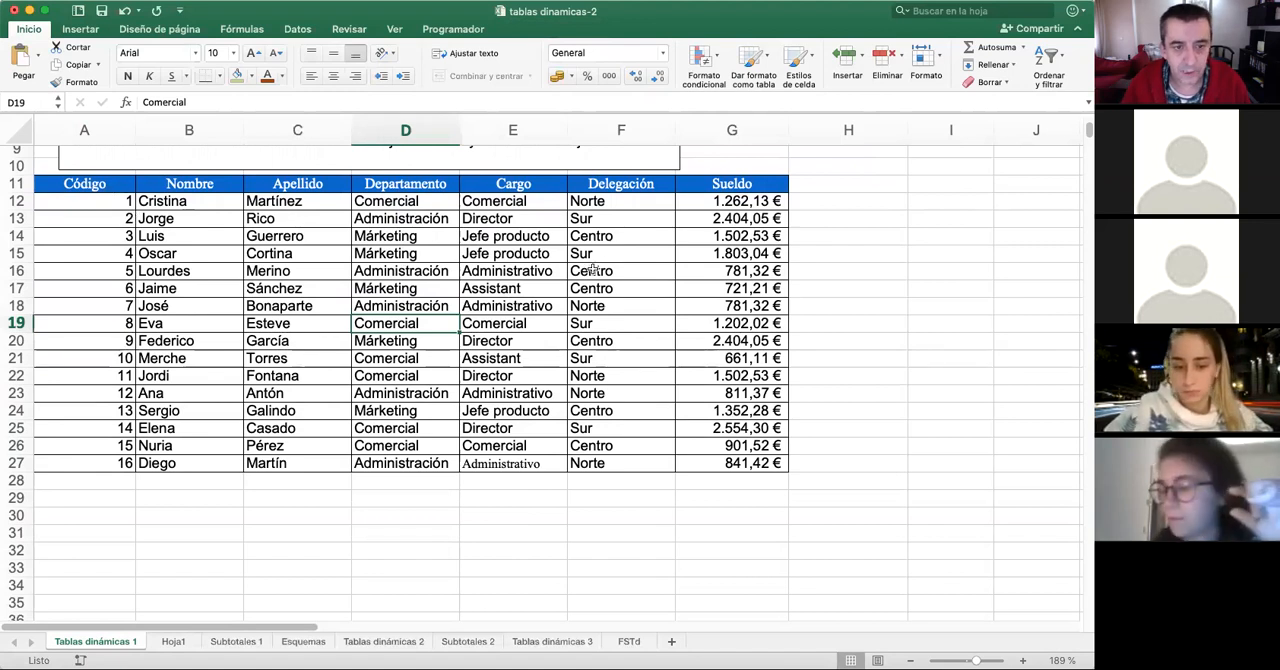
drag(119, 198, 745, 465)
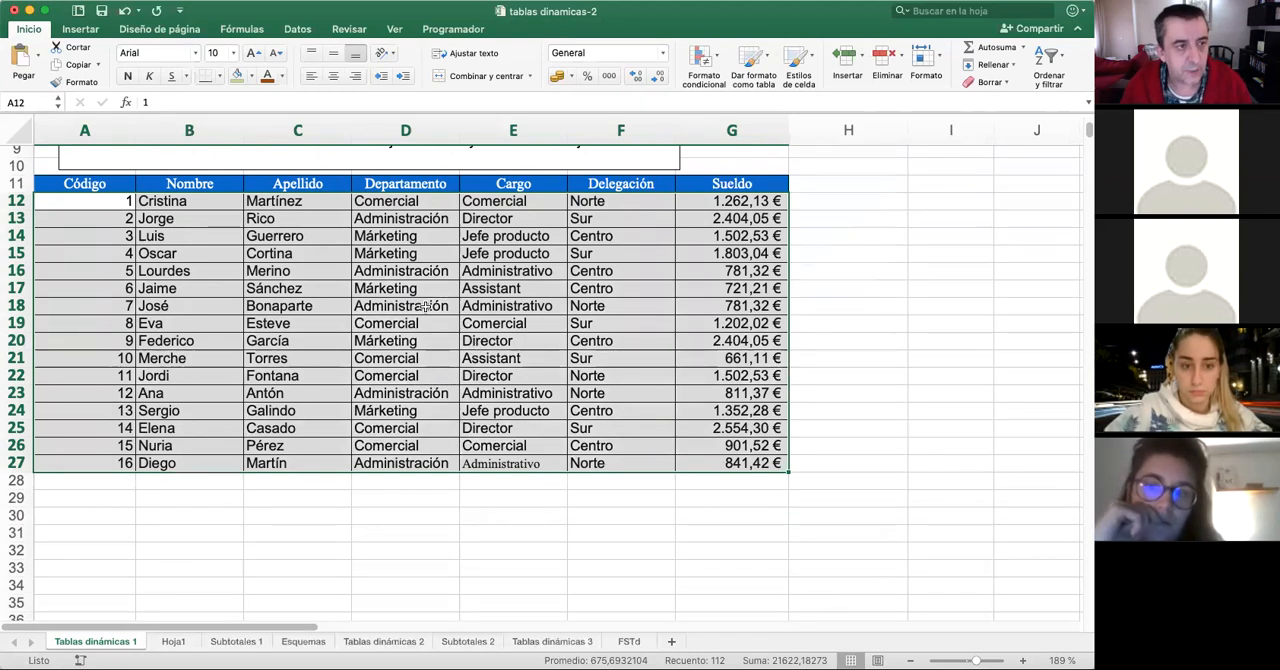
click(387, 287)
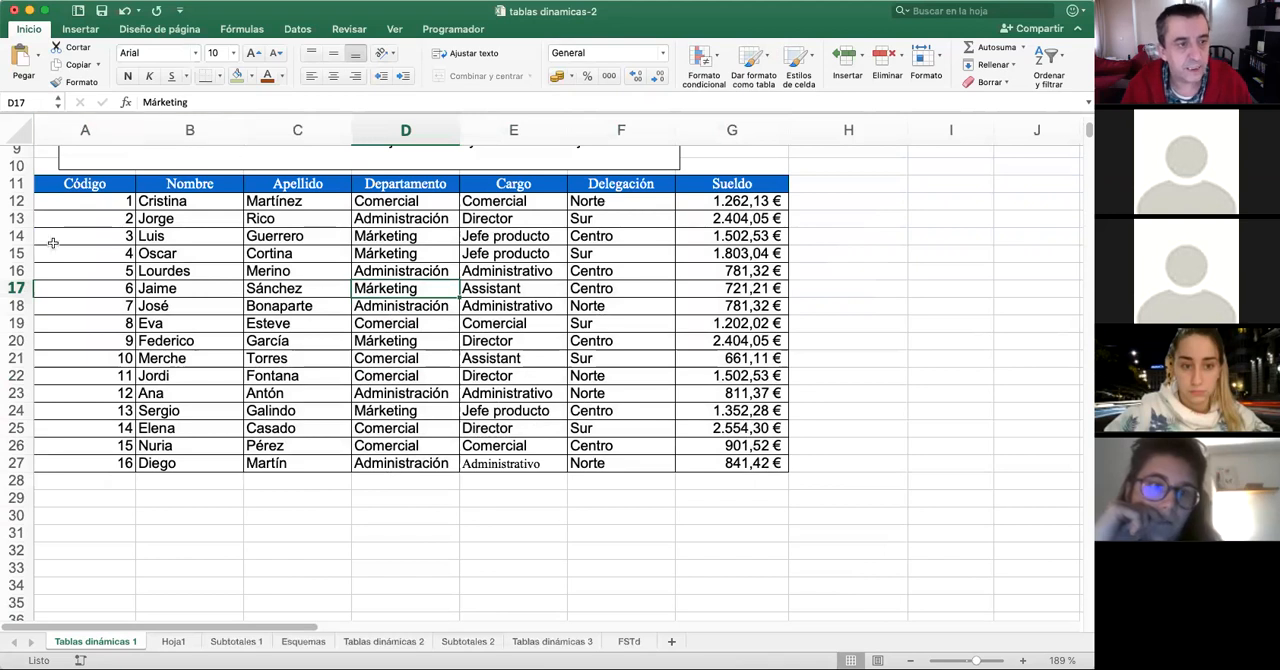
- Create a pivot table on a new worksheet from the employee data in A11:G27, including the header row
drag(121, 184, 724, 463)
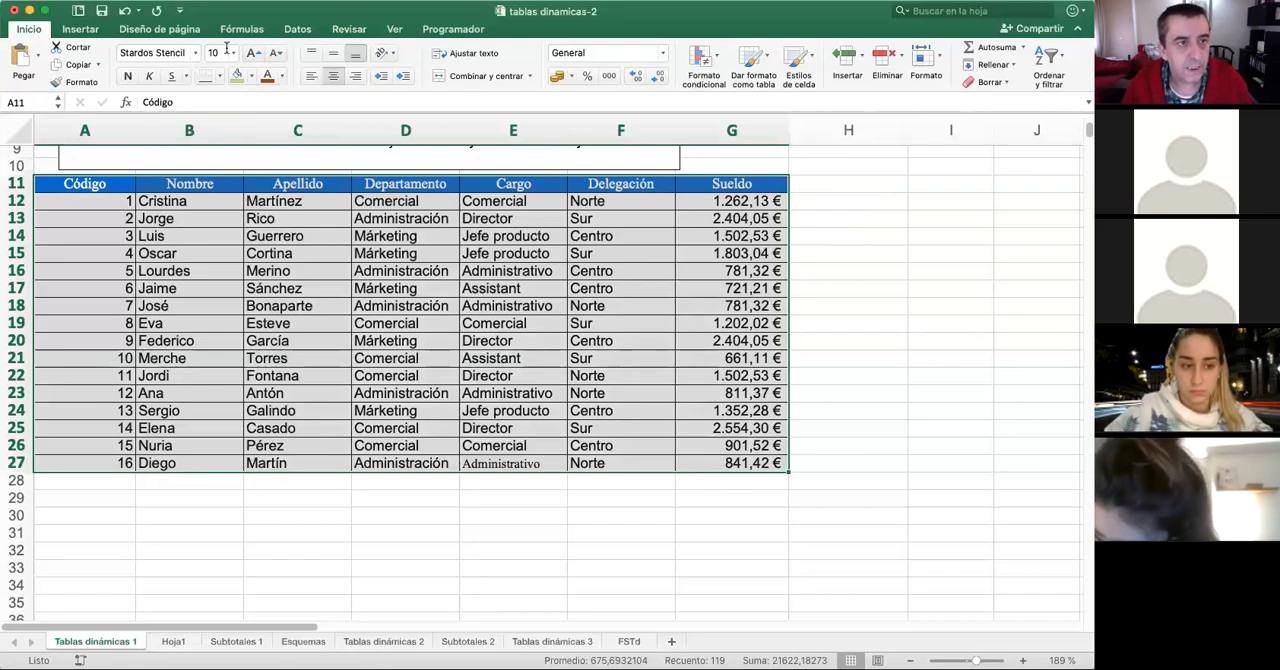
click(93, 32)
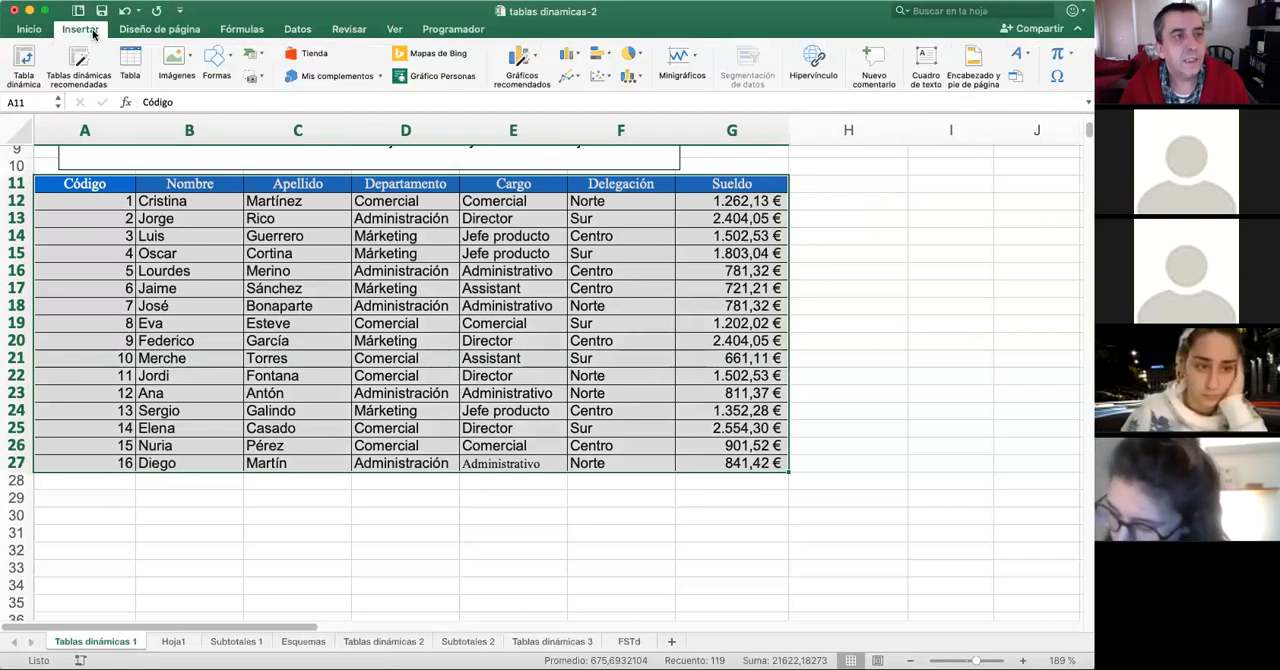
click(29, 62)
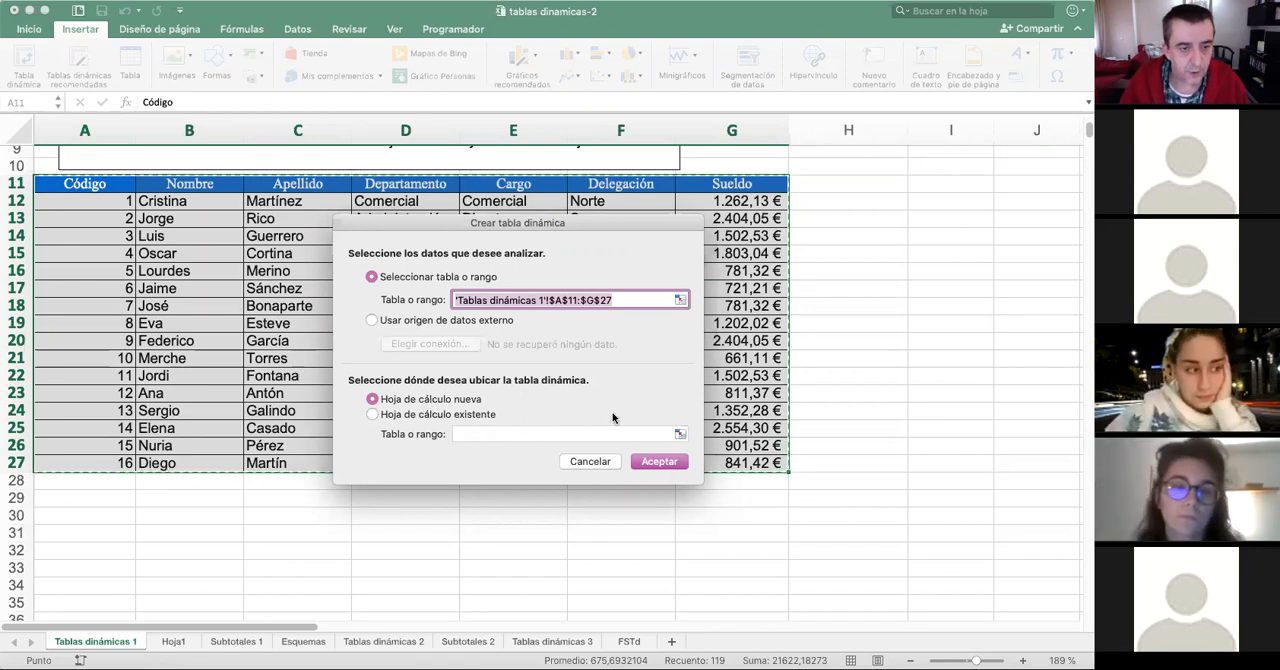
click(656, 461)
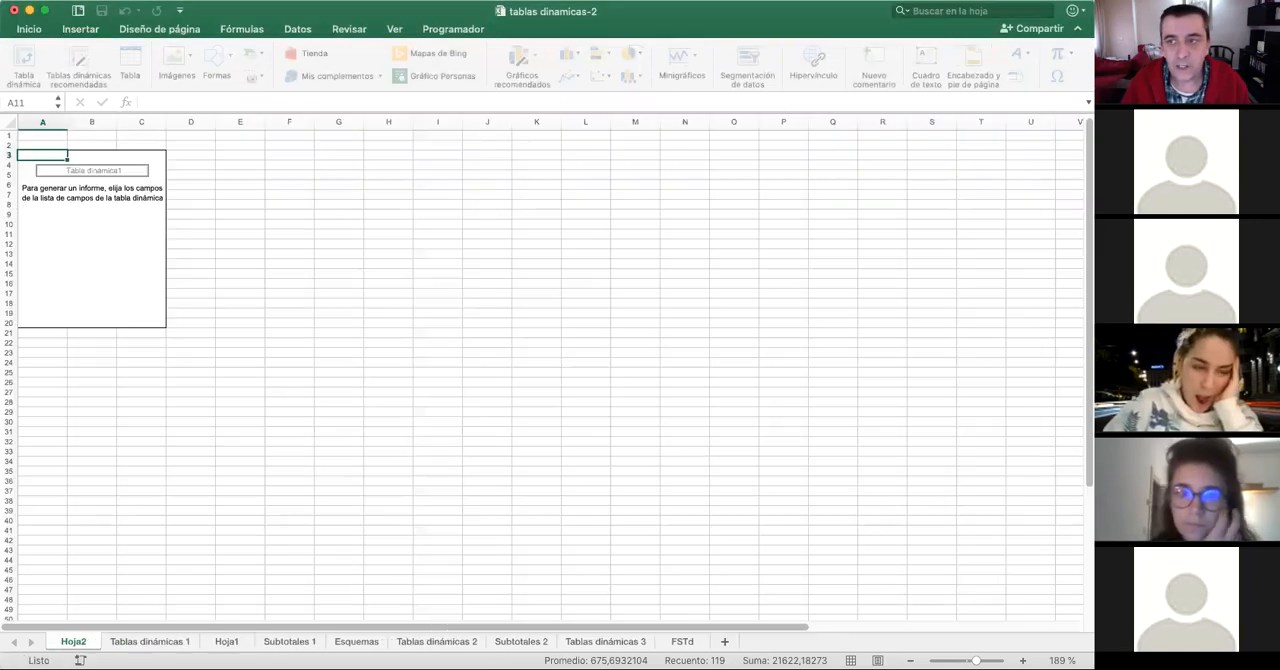
- Move the pivot table field builder over the empty cells, lengthen its field list and widen the window
drag(700, 146, 519, 141)
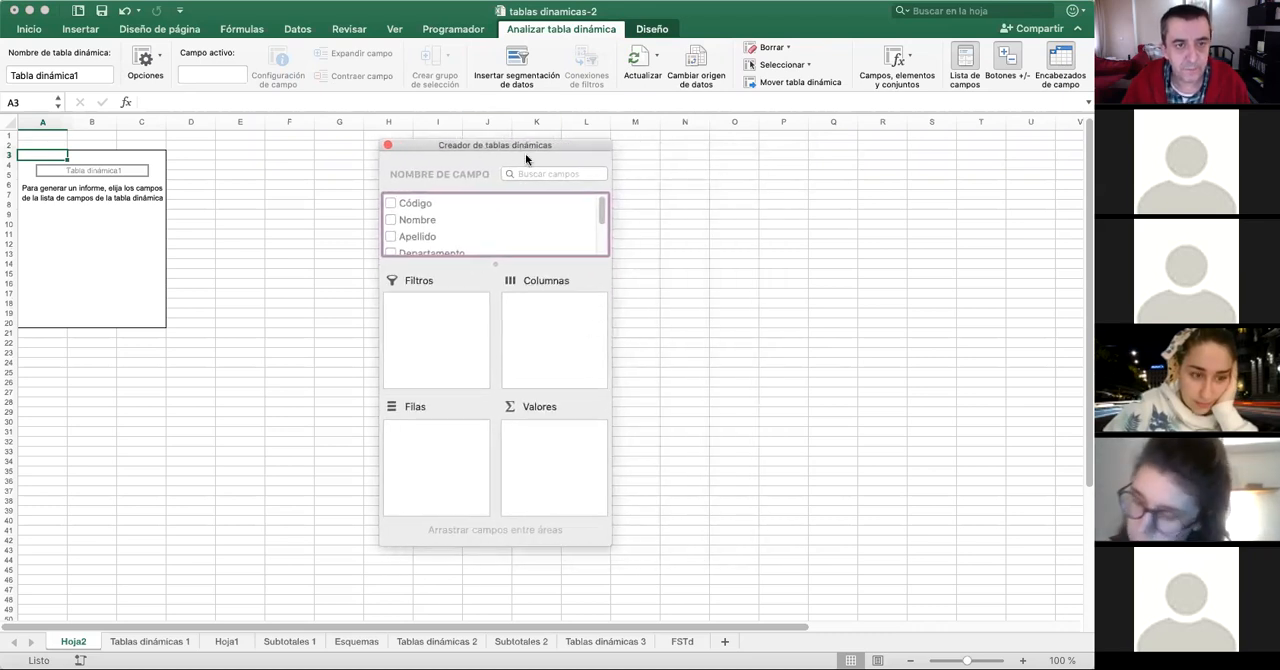
drag(513, 144, 558, 157)
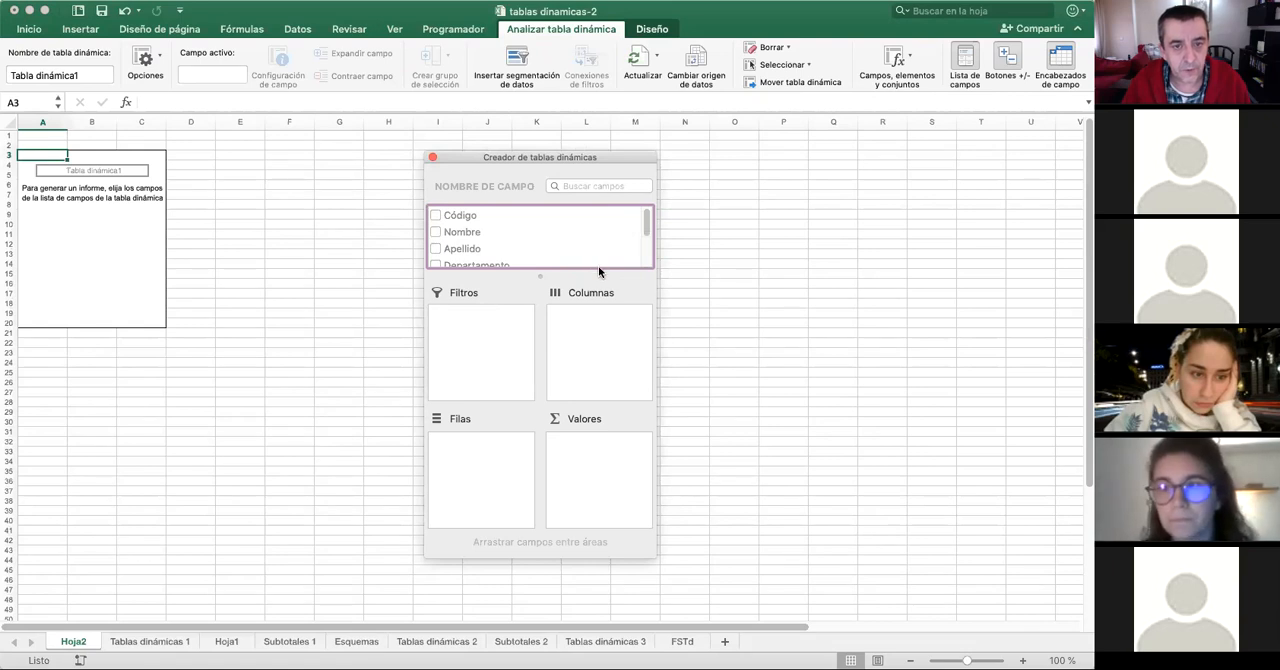
drag(598, 274, 603, 306)
drag(645, 250, 646, 222)
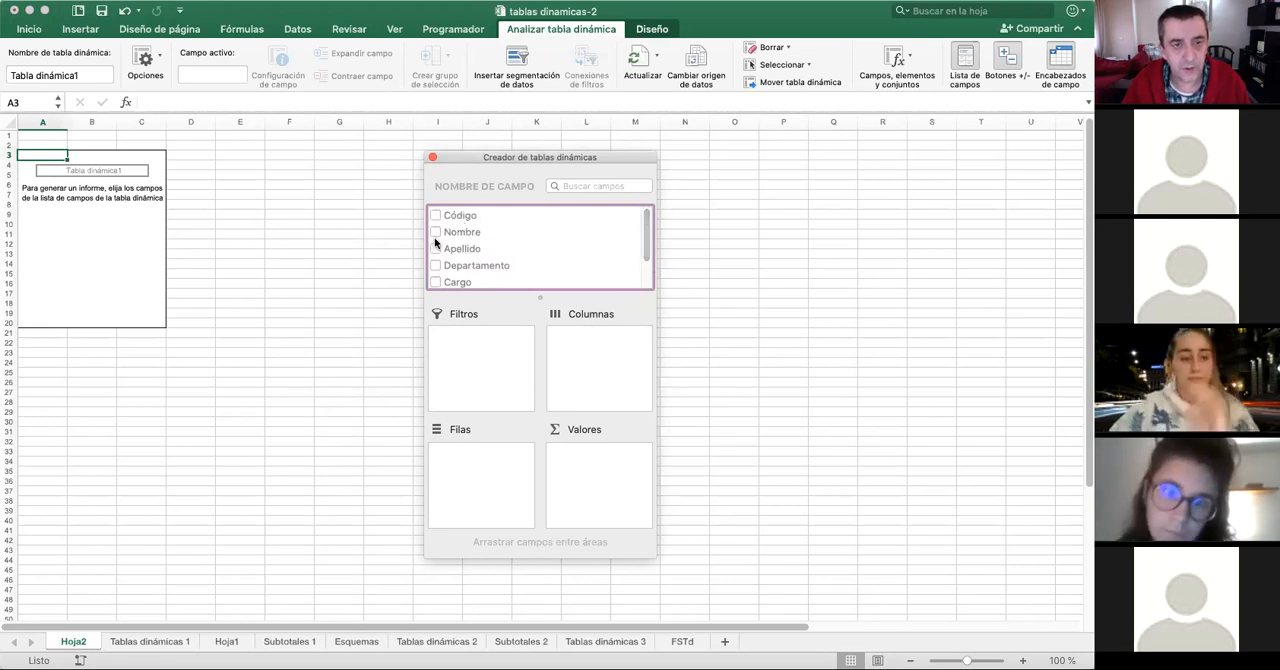
scroll(491, 262, down, 3)
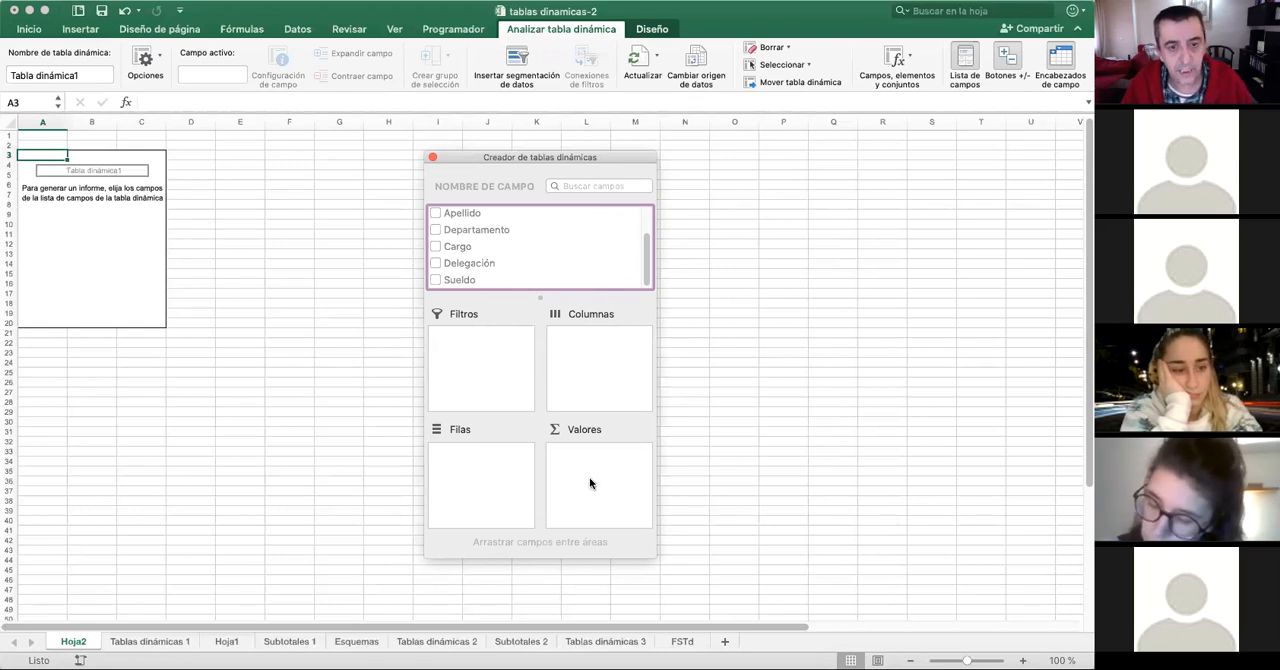
drag(659, 534, 815, 542)
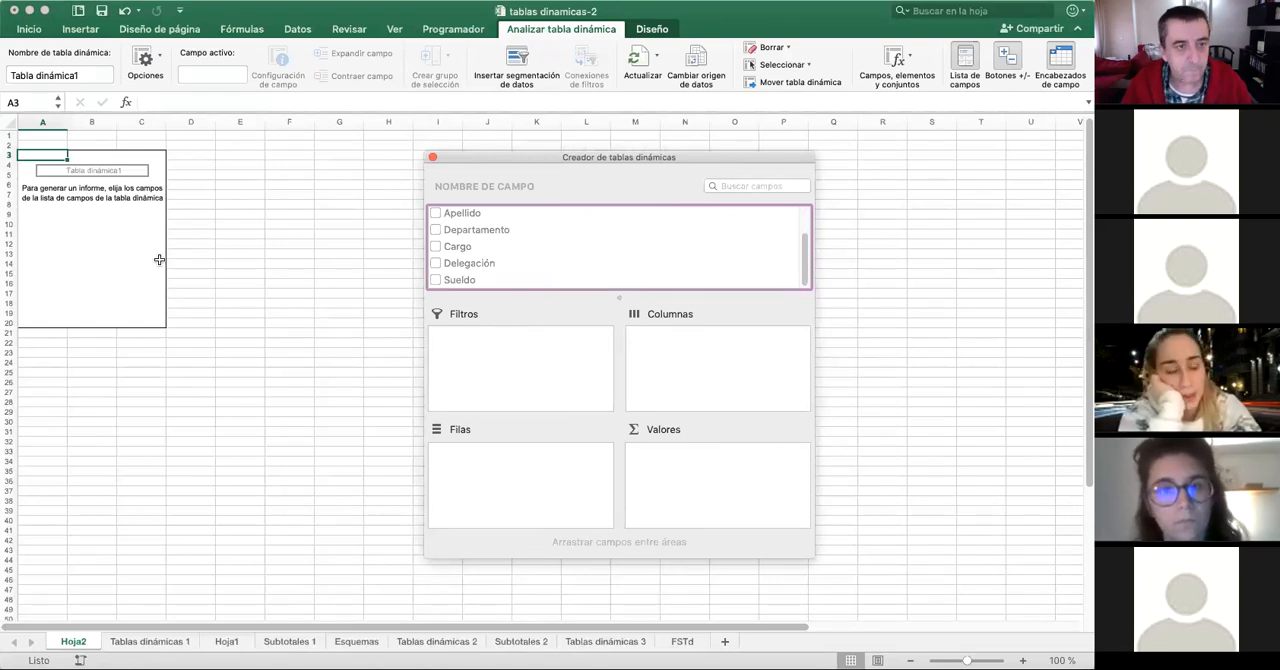
- Add the Departamento field to the pivot table as both the column labels and the counted value
scroll(511, 228, down, 1)
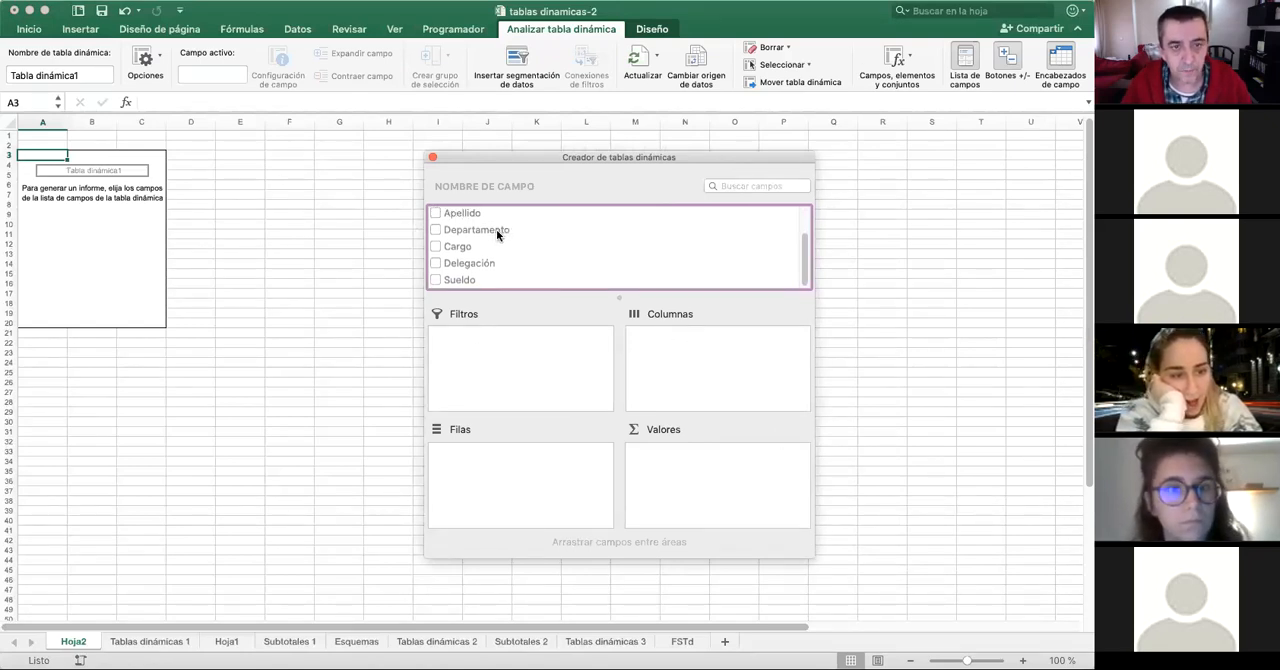
scroll(496, 229, up, 2)
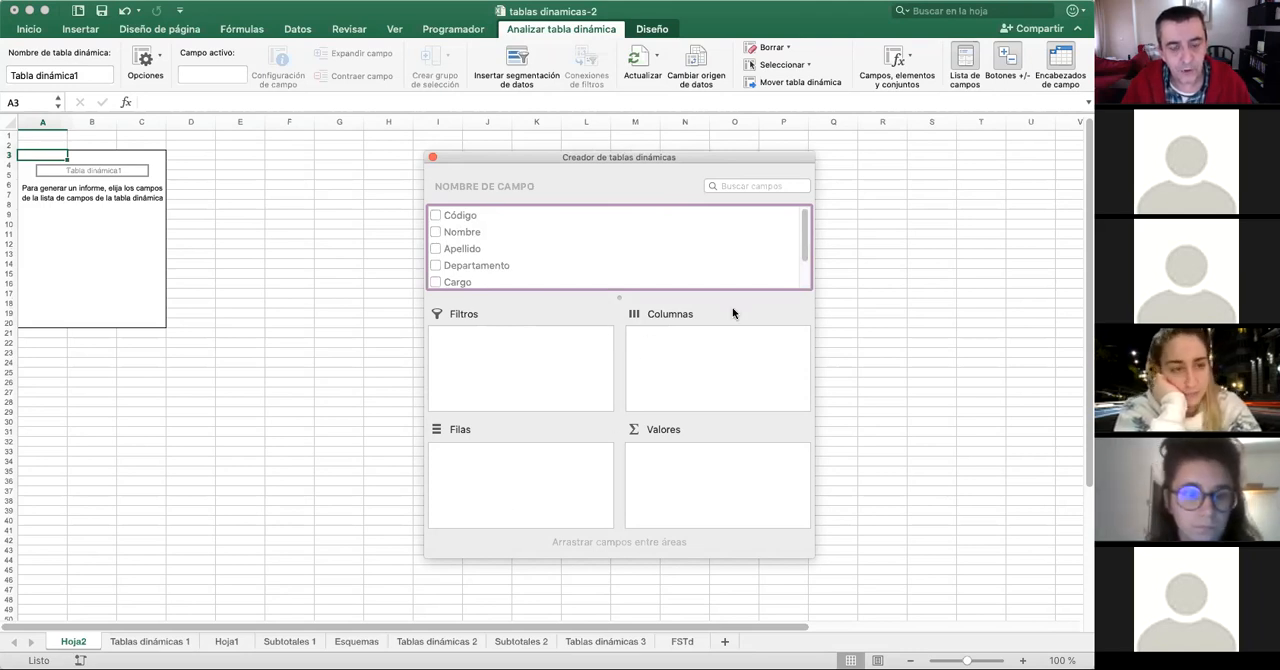
scroll(513, 236, down, 3)
scroll(513, 236, up, 2)
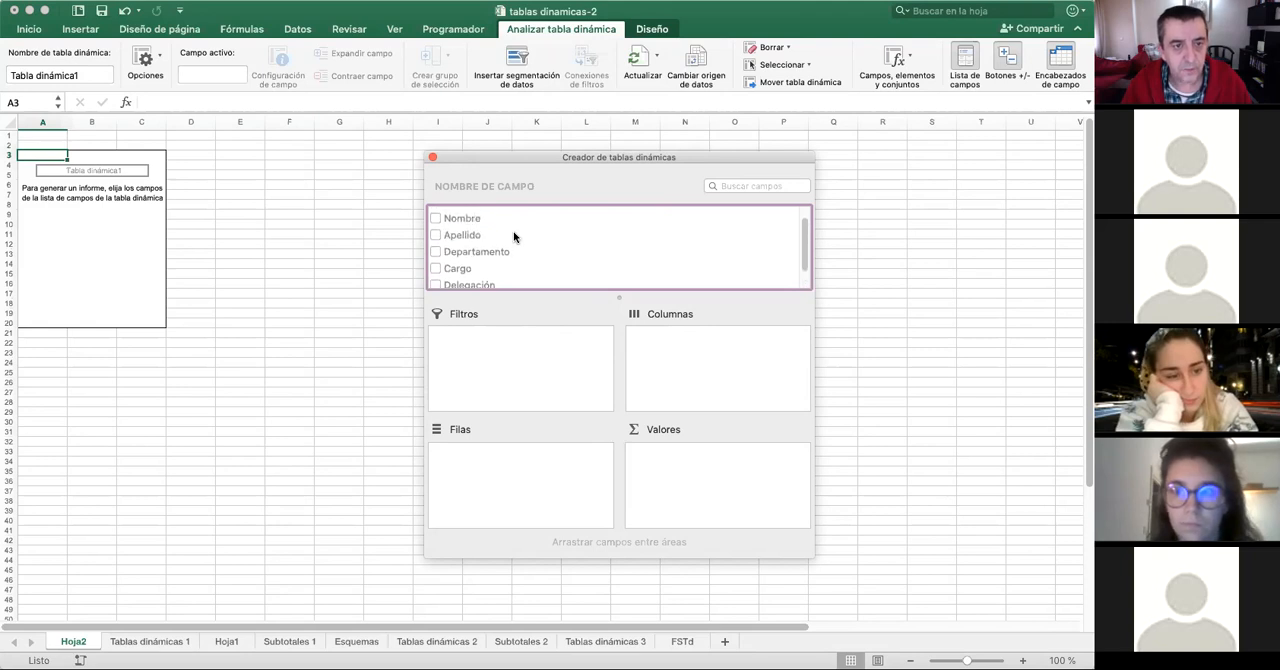
click(437, 252)
drag(592, 312, 722, 347)
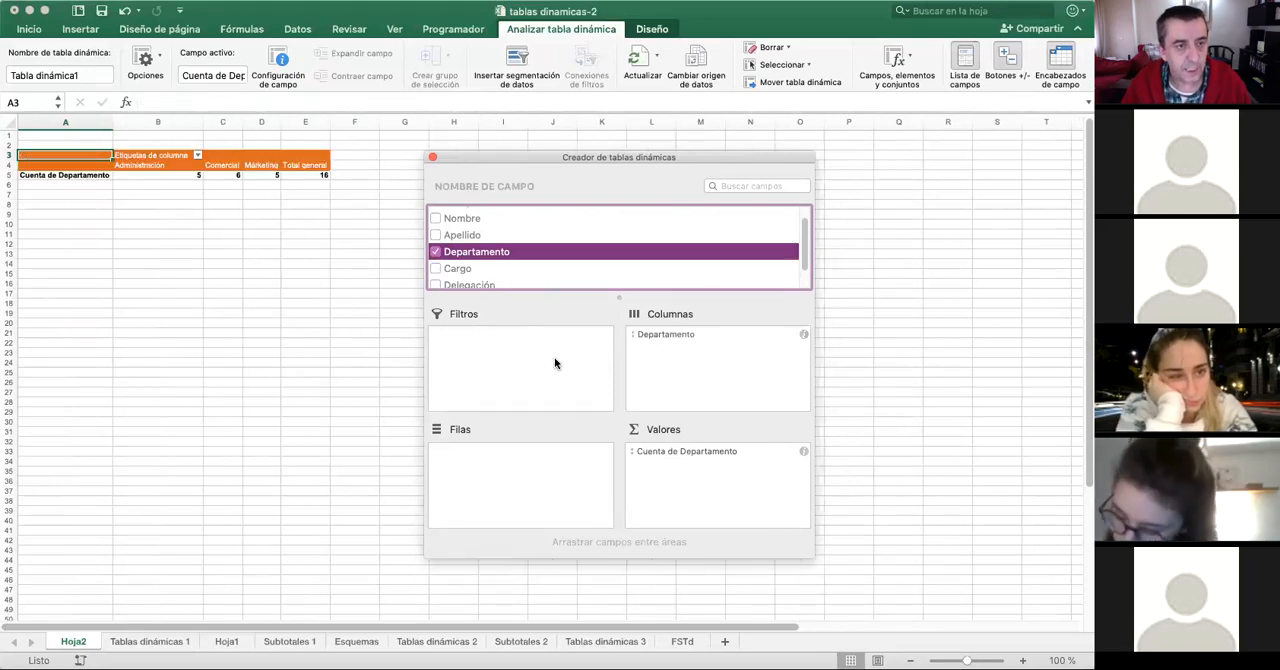
- Move the field builder clear of the pivot table and add Delegación as the row field
click(1023, 661)
click(1023, 661)
click(1023, 661)
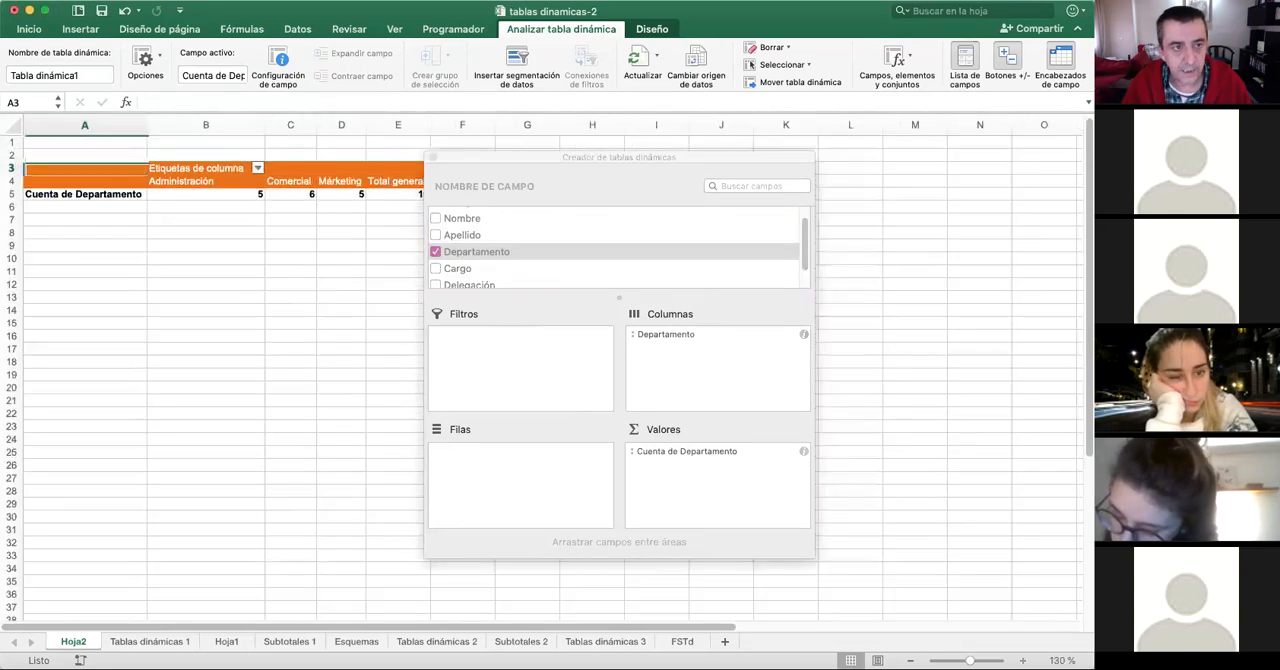
click(1023, 661)
click(1023, 661)
click(1023, 661)
drag(668, 157, 849, 170)
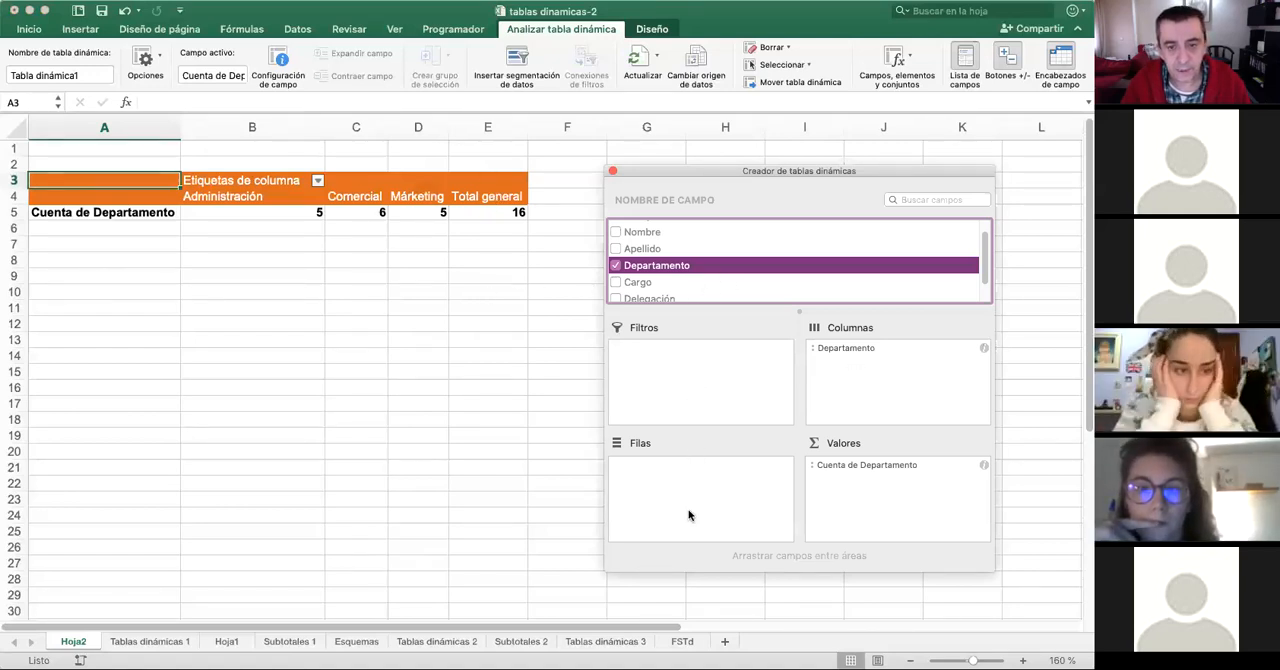
scroll(650, 288, down, 2)
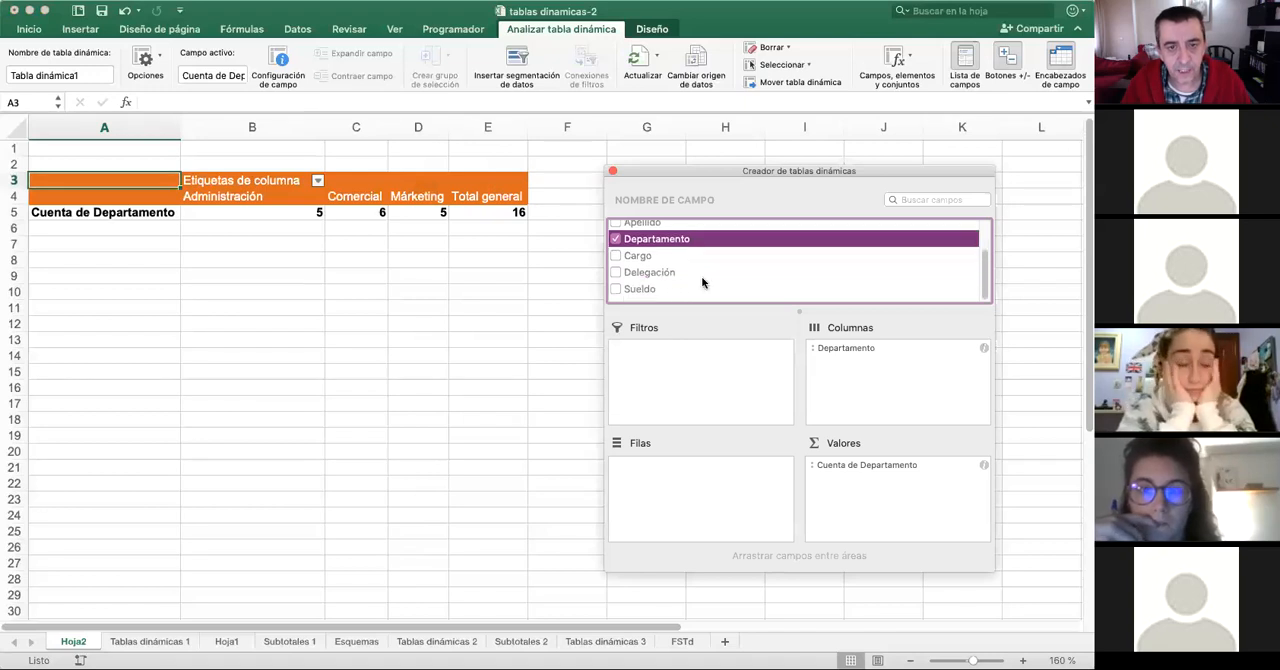
click(648, 277)
drag(754, 454, 718, 497)
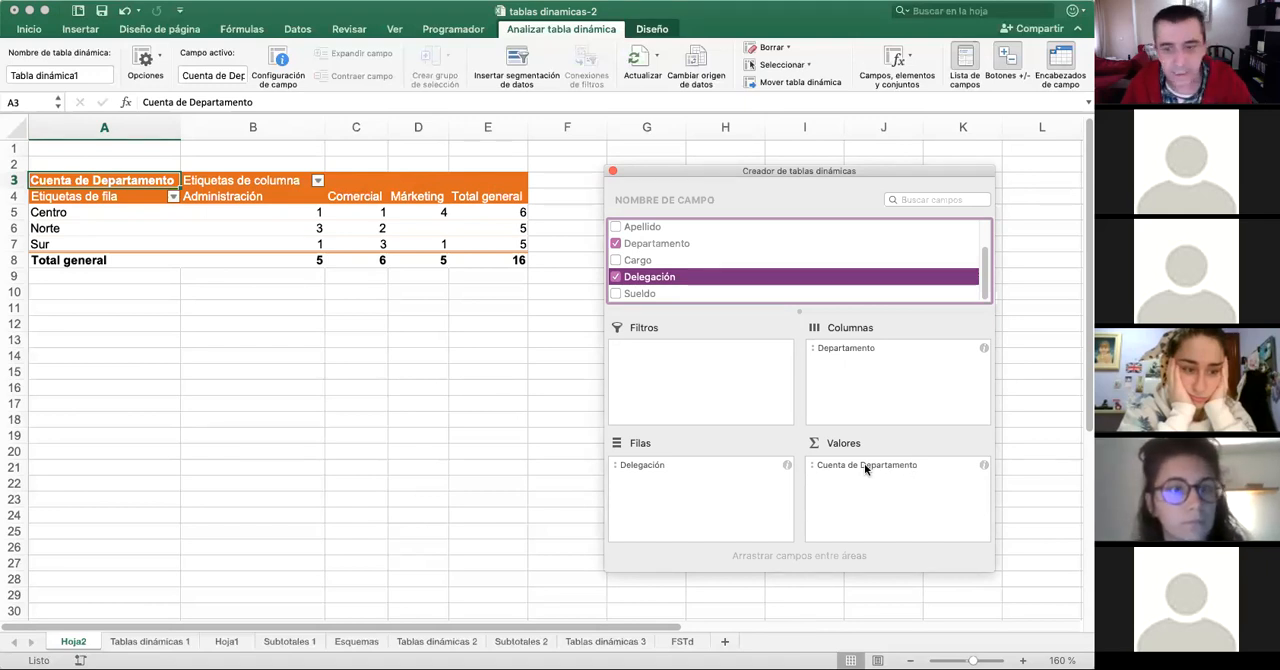
- Examine the counts for Centro, Norte and Sur across the departments, moving the field builder aside to uncover the Márketing column
click(370, 212)
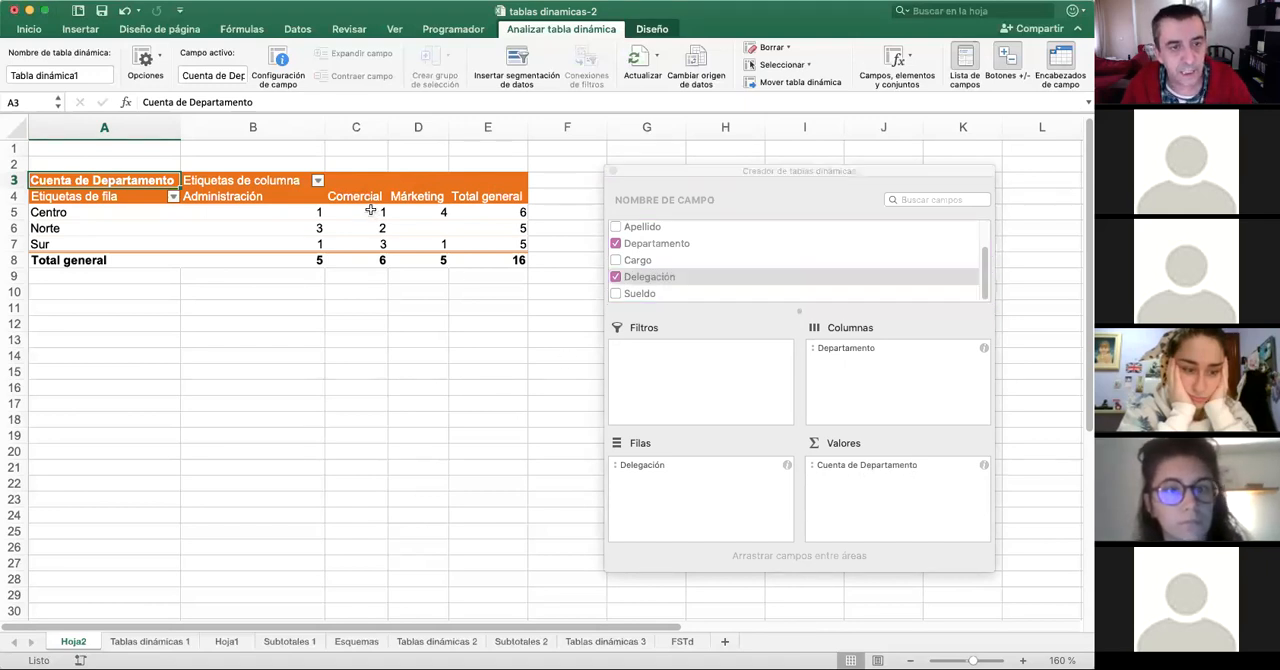
click(368, 214)
click(357, 230)
click(360, 245)
scroll(367, 196, up, 5)
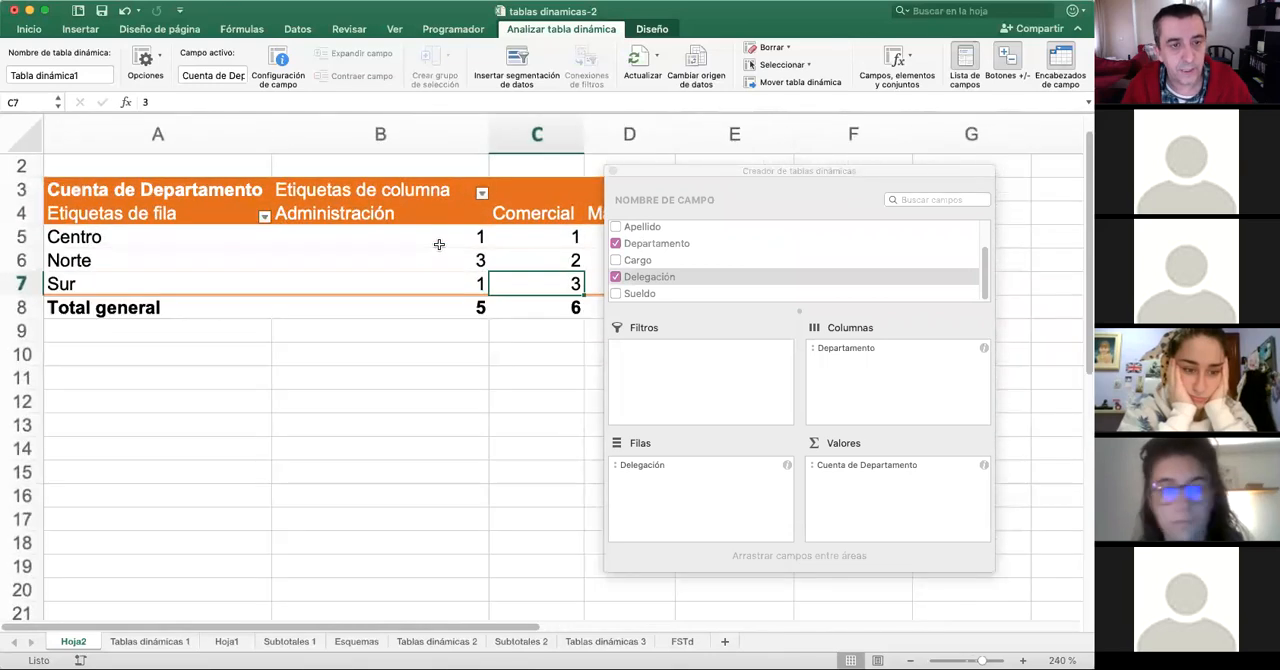
click(437, 243)
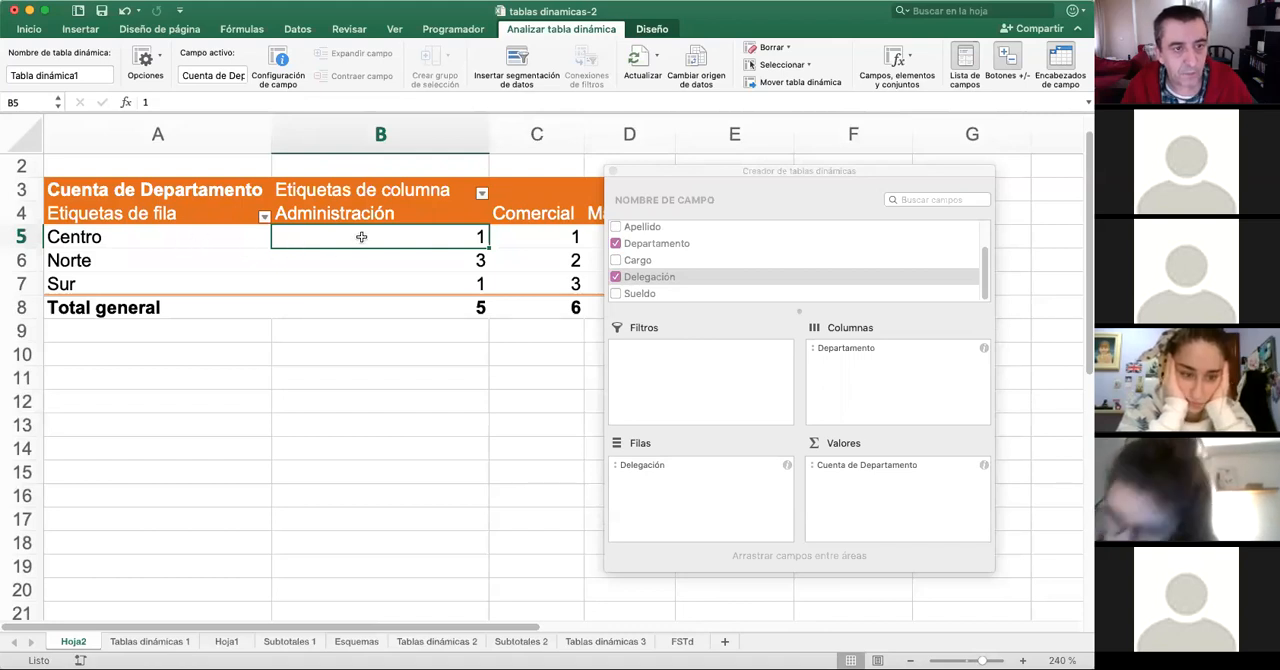
click(189, 260)
click(549, 264)
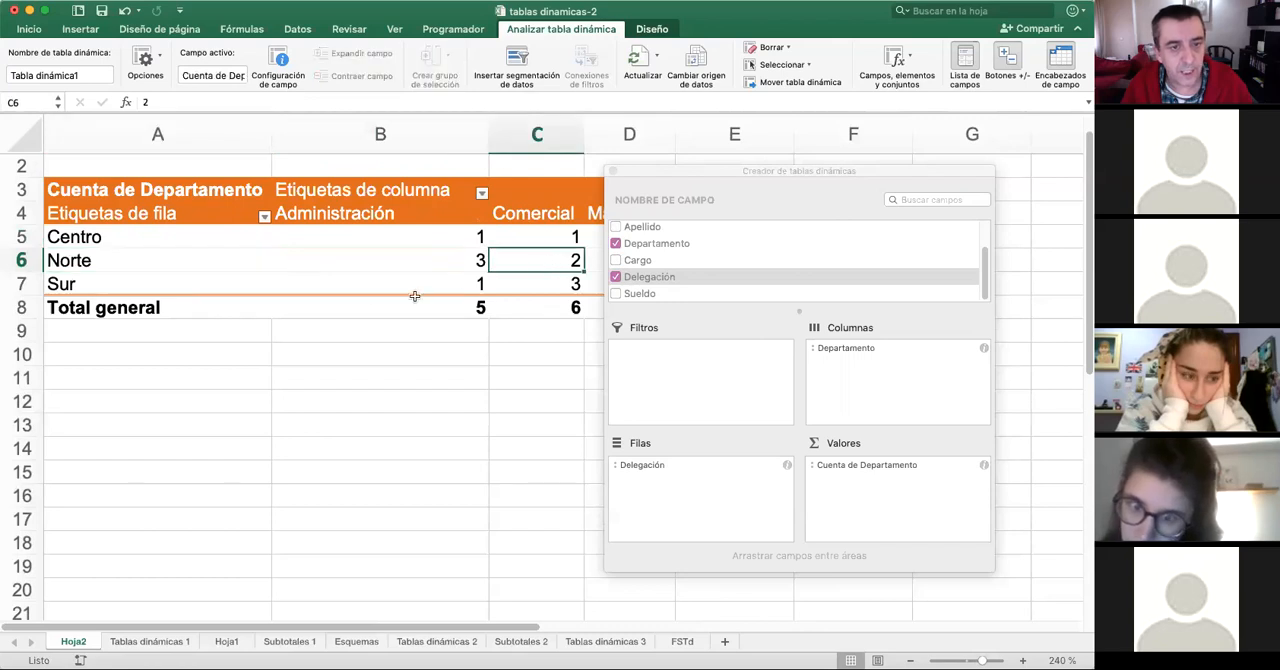
click(185, 281)
drag(762, 167, 841, 167)
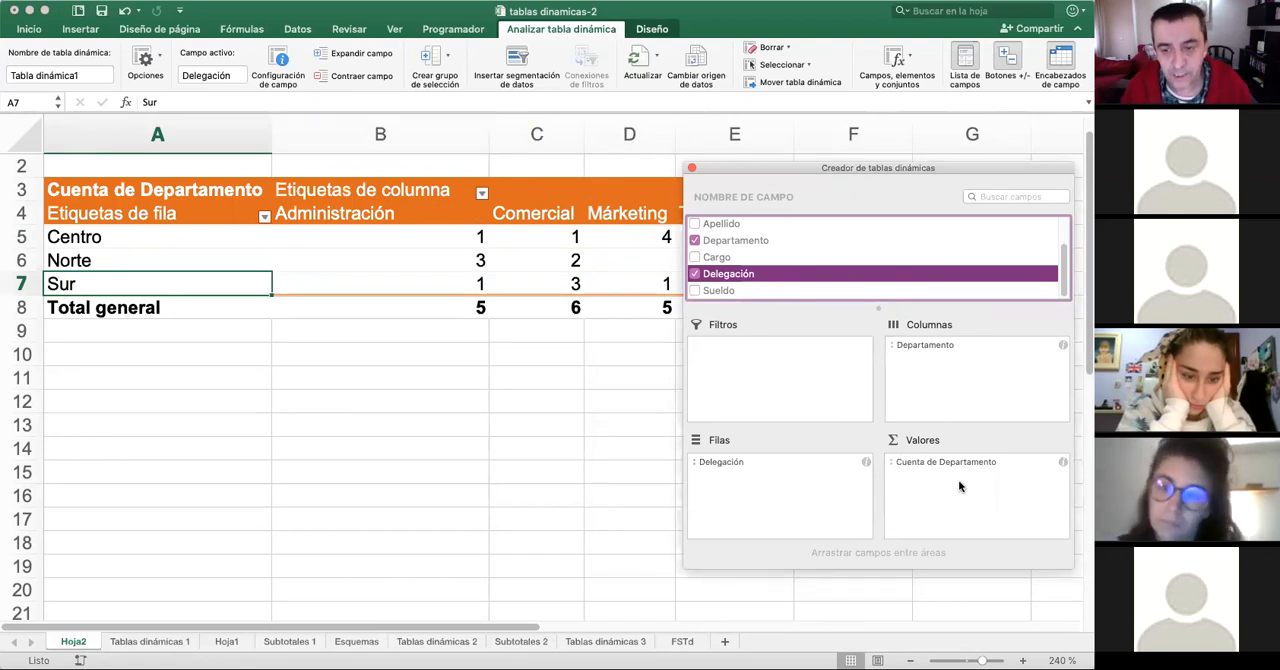
- Zoom out to show the whole pivot table and remove the Departamento count from its values
drag(982, 661, 977, 661)
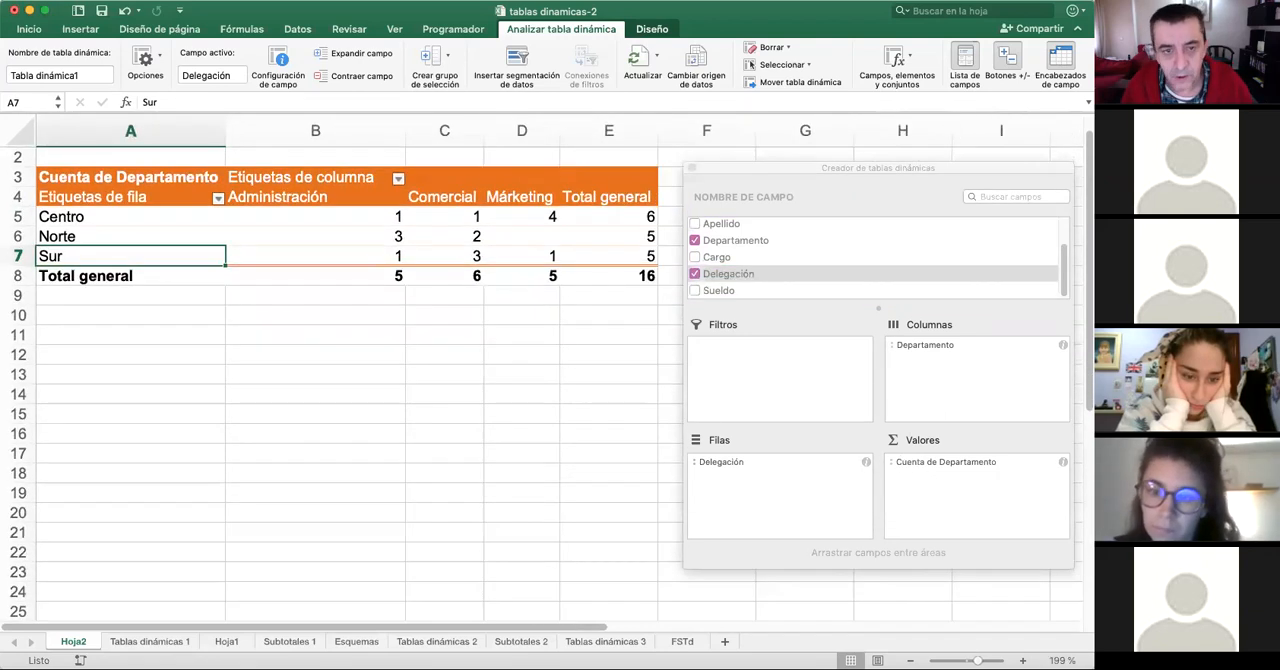
click(948, 467)
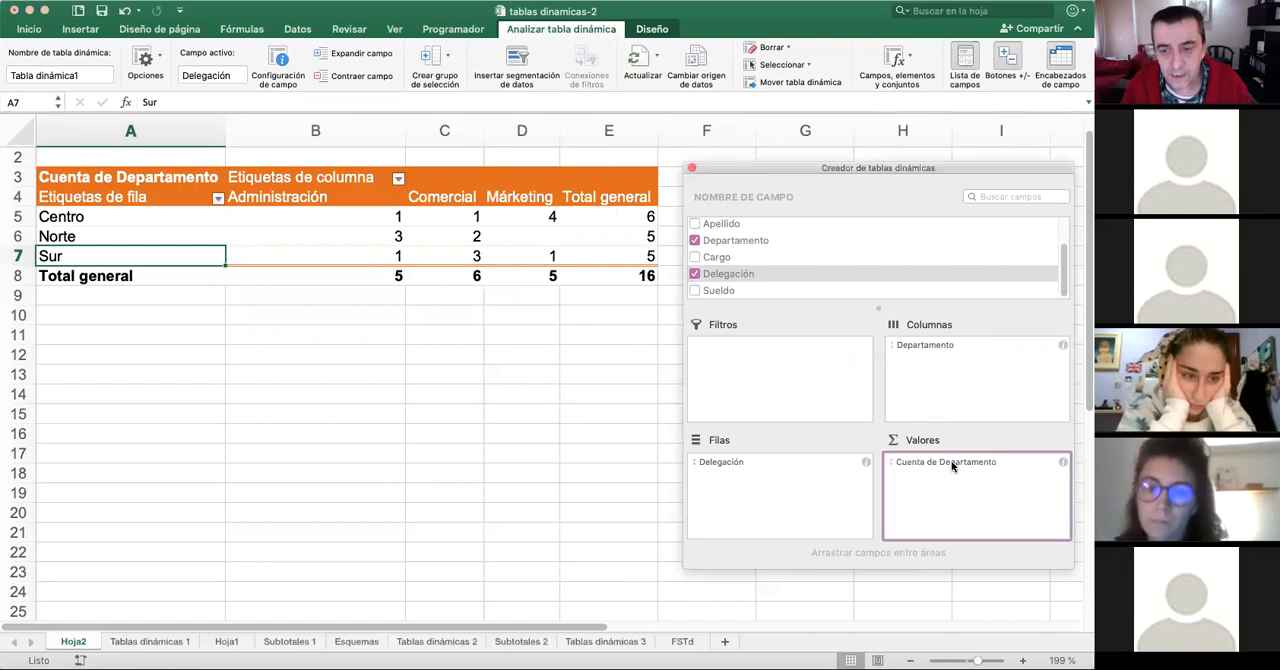
click(950, 467)
right_click(996, 465)
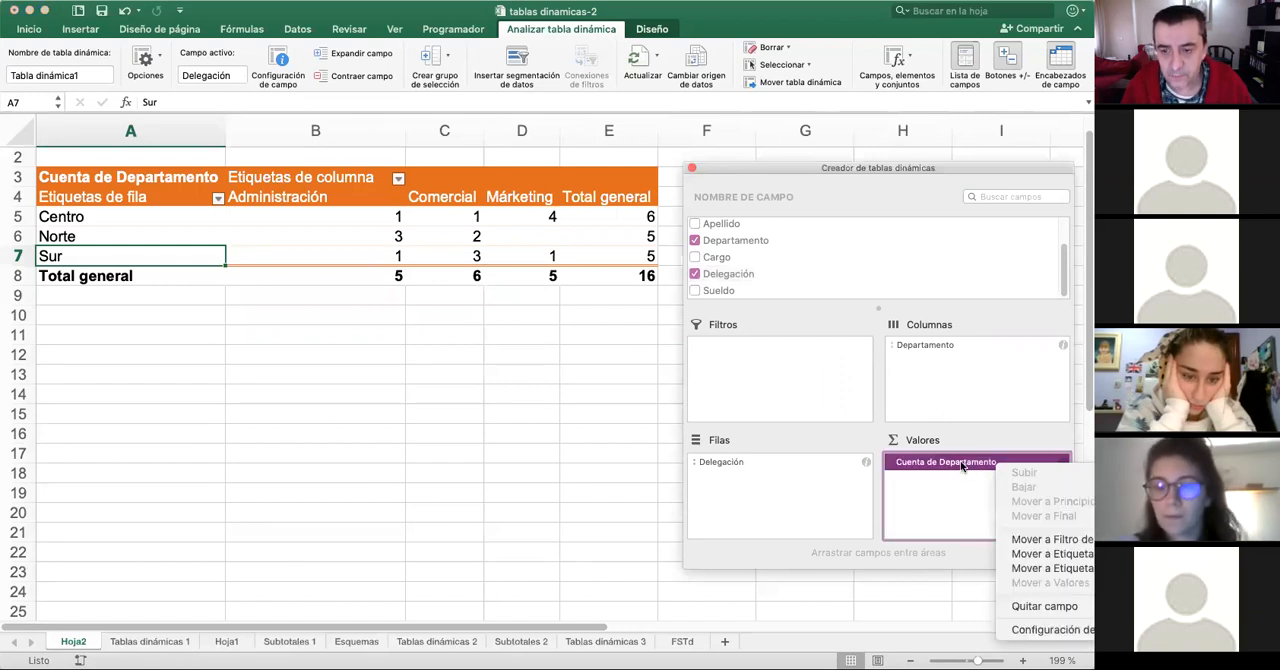
click(1049, 607)
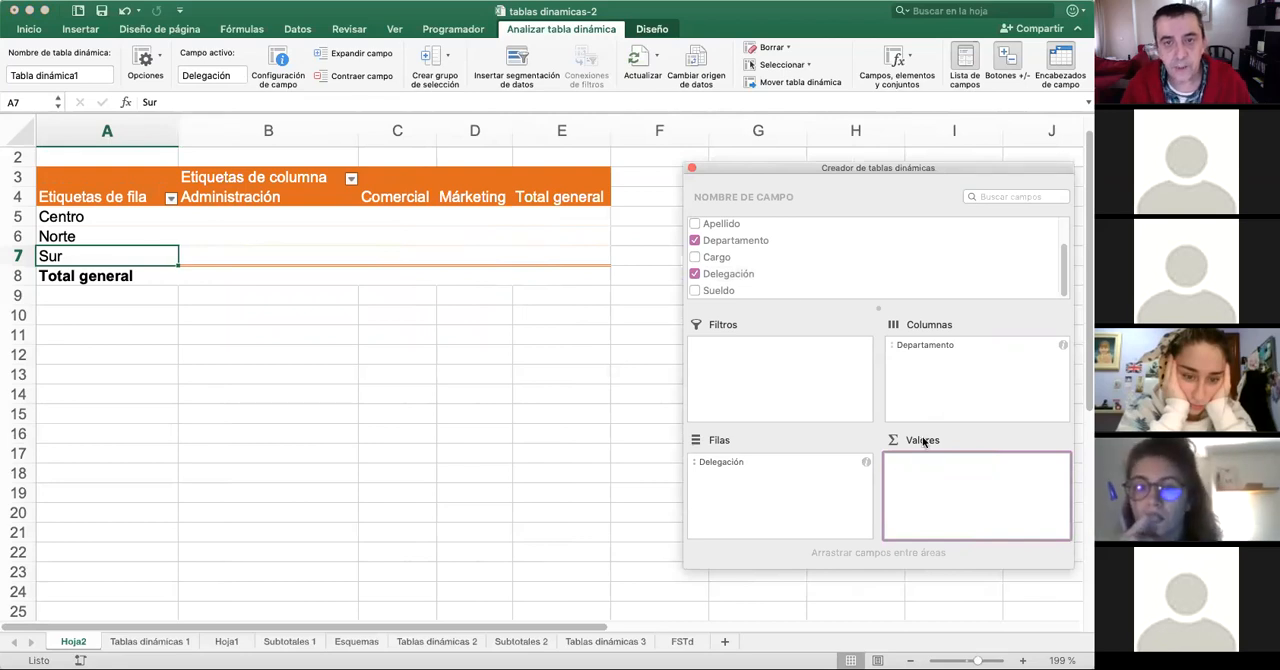
- Add the Nombre field as the counted value of the pivot table
scroll(792, 260, up, 3)
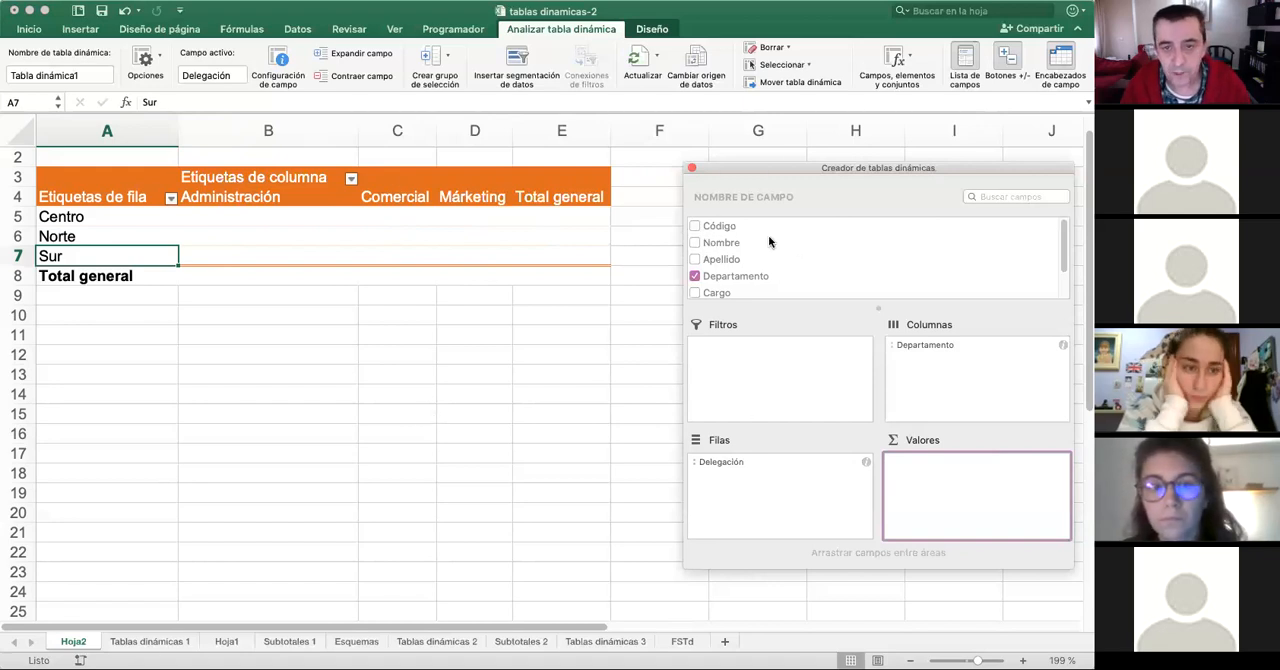
click(727, 243)
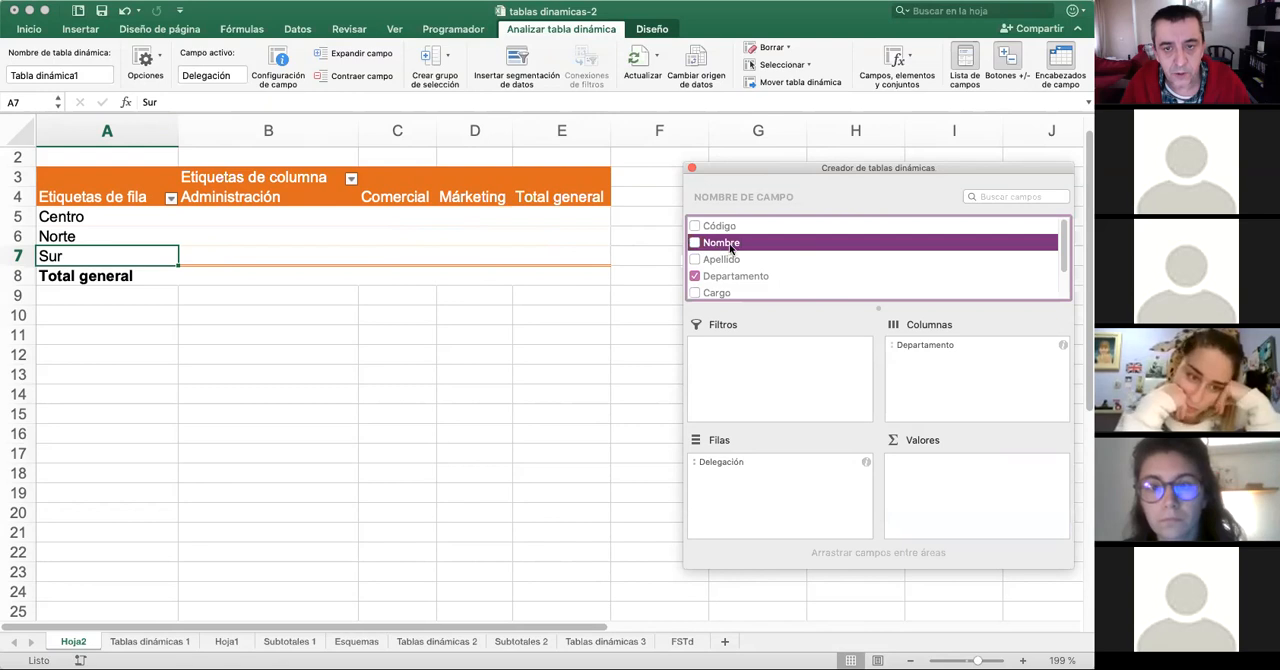
drag(716, 245, 968, 497)
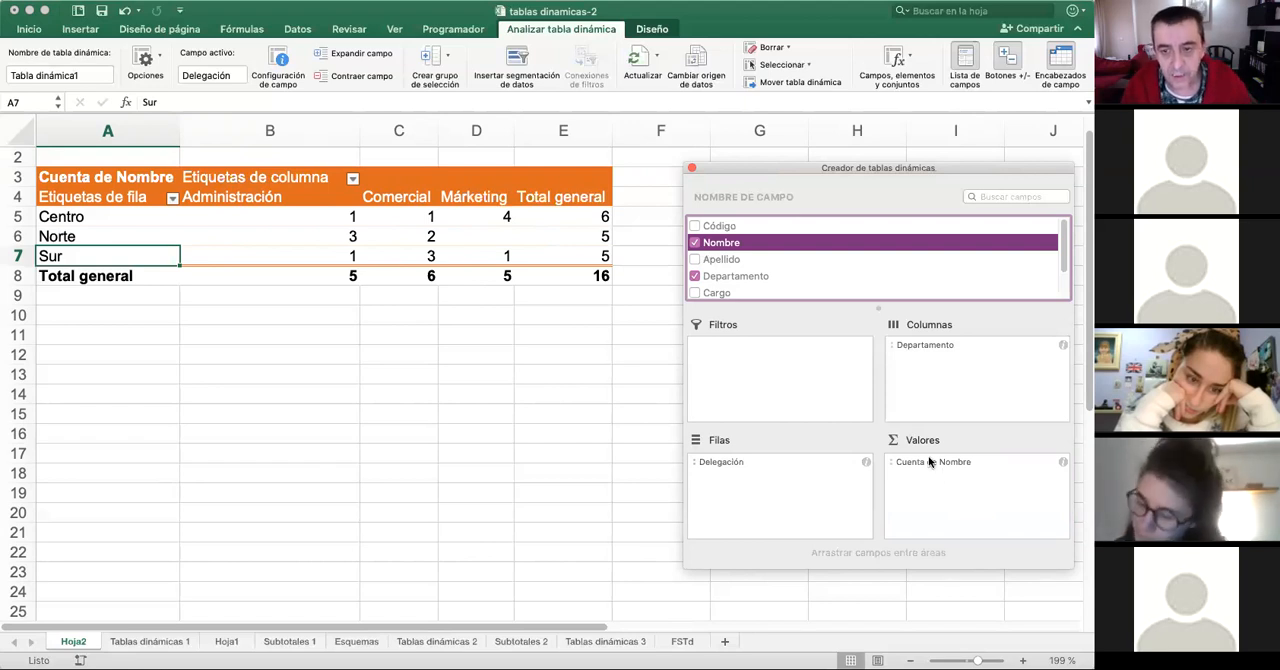
click(928, 462)
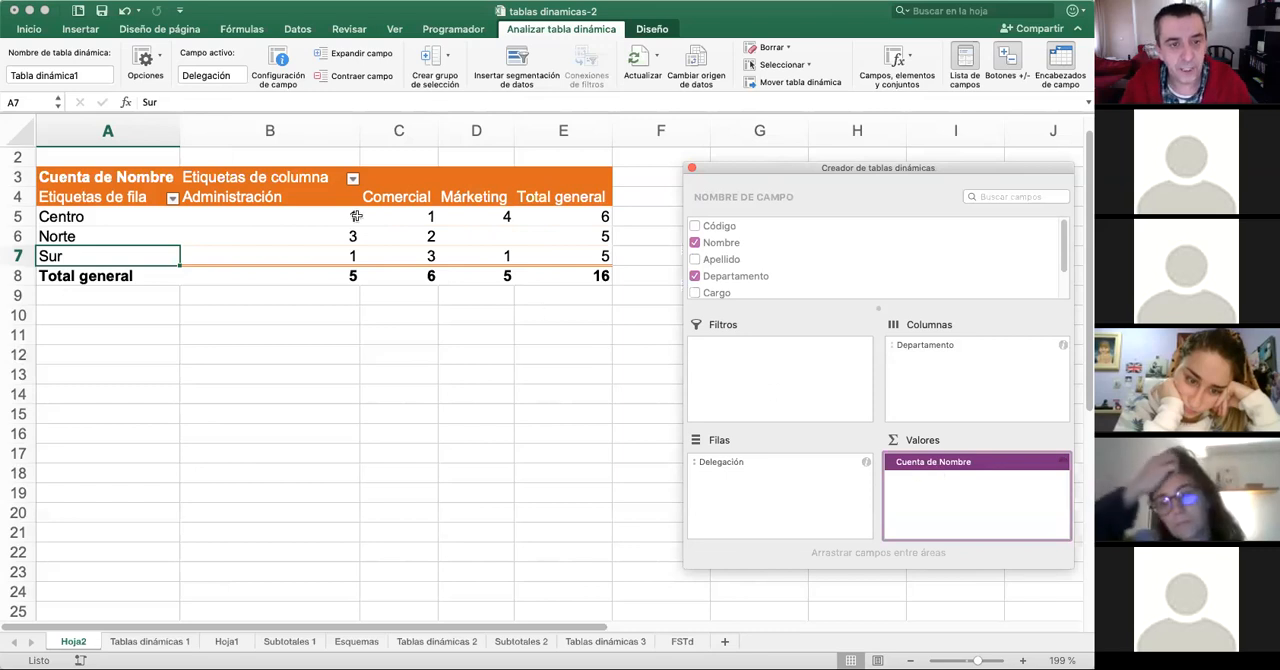
- Examine the people counts for Centro and Norte in each department
click(154, 221)
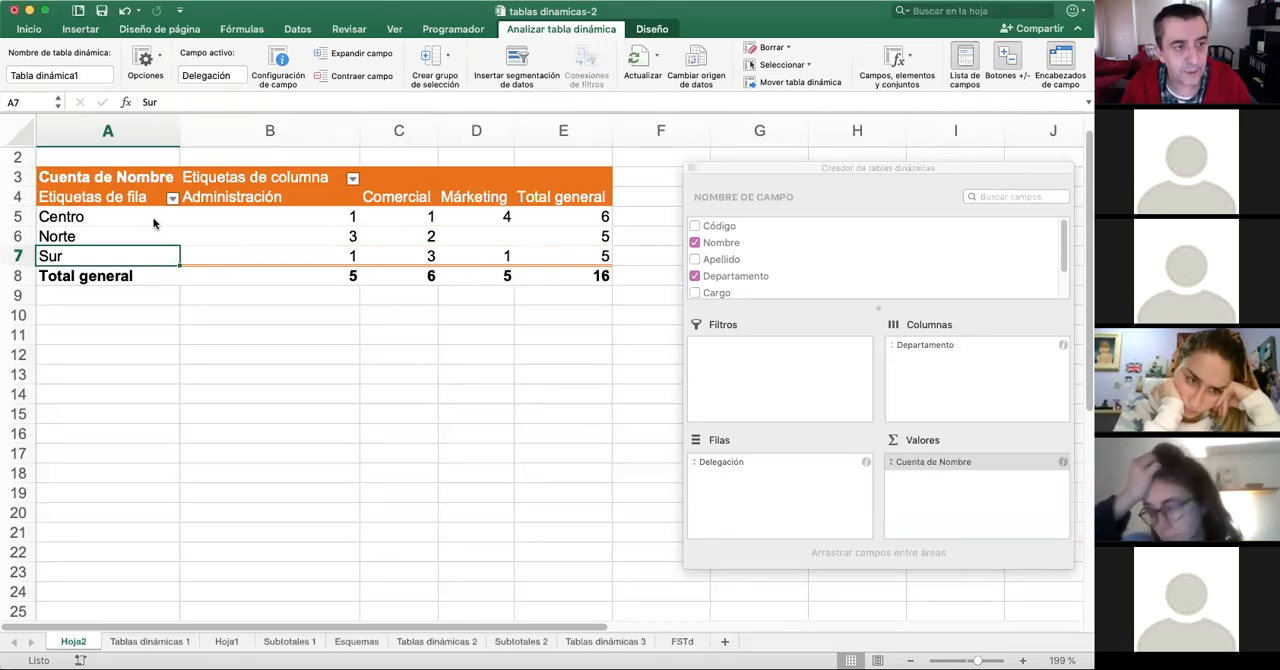
click(286, 218)
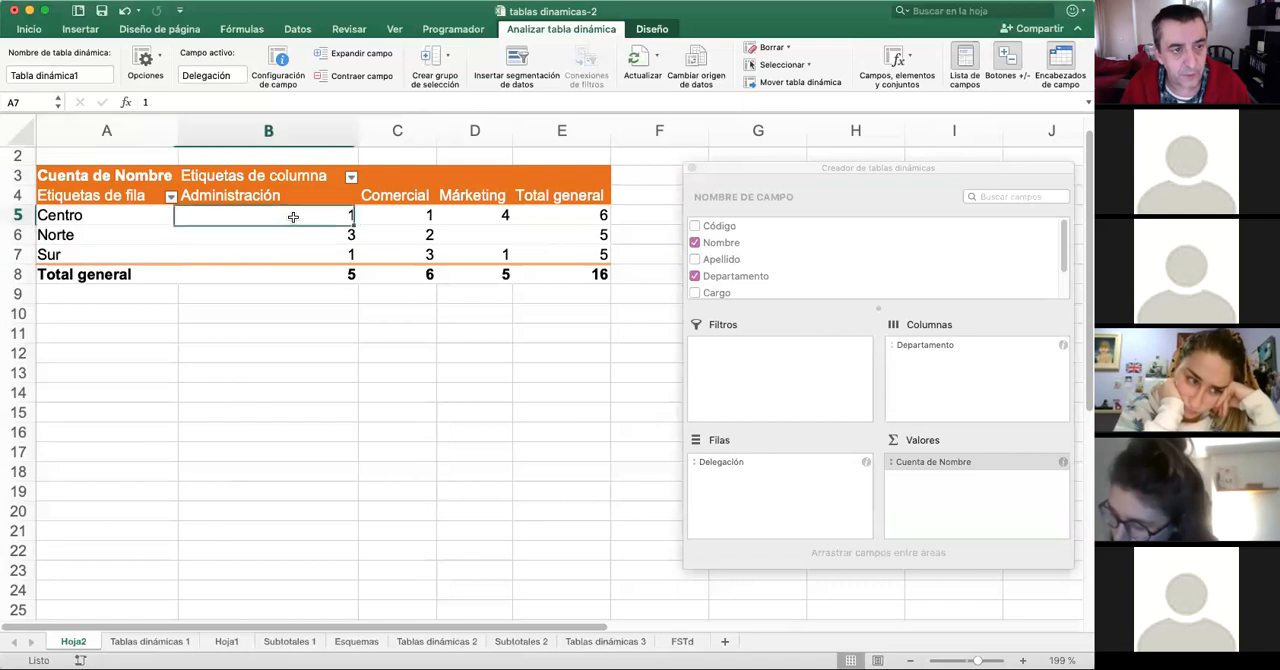
click(422, 213)
click(466, 213)
click(571, 214)
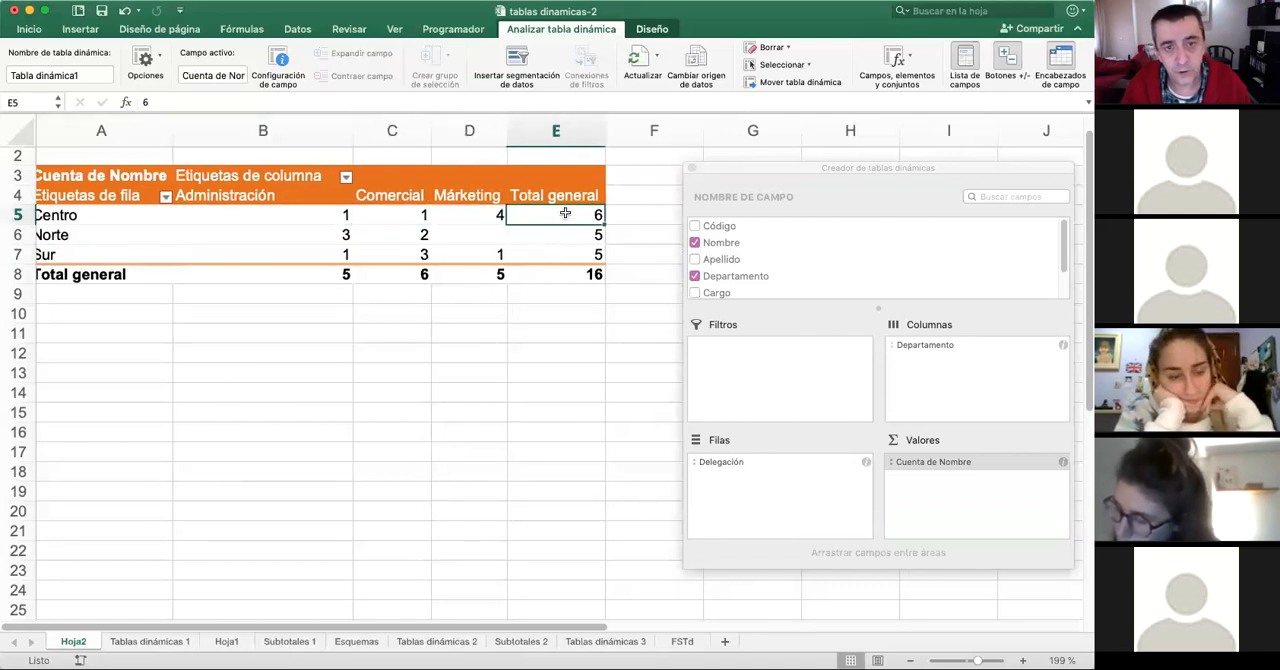
click(118, 234)
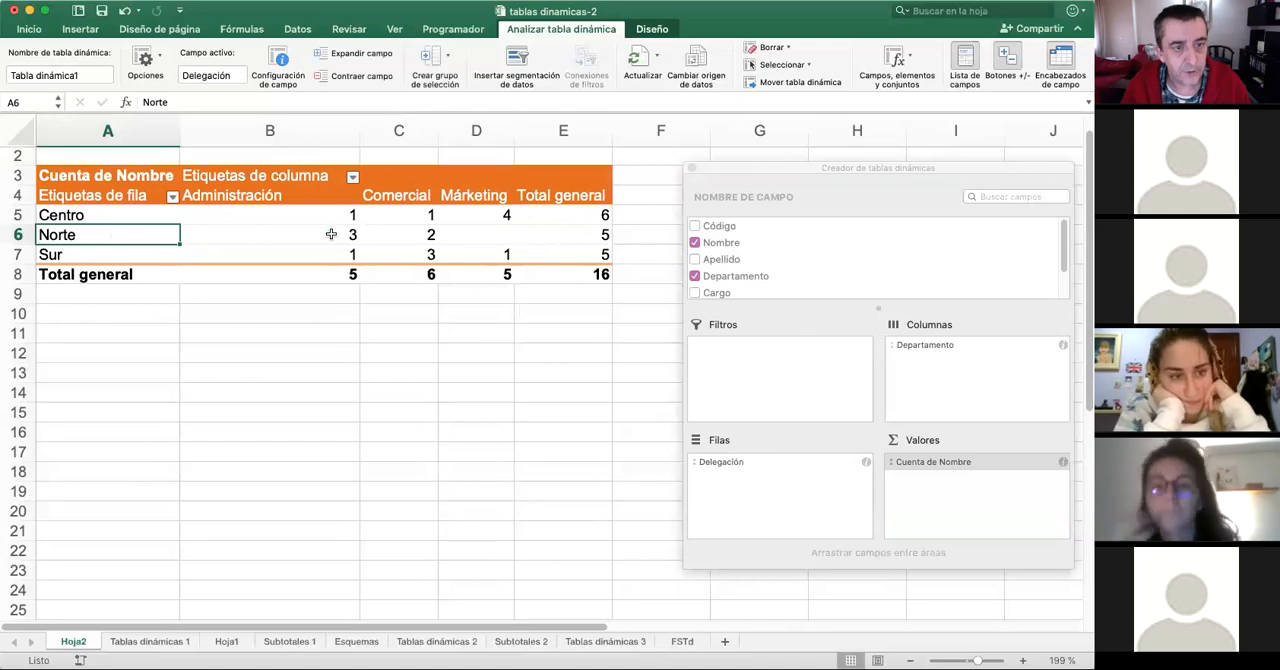
click(298, 235)
click(424, 235)
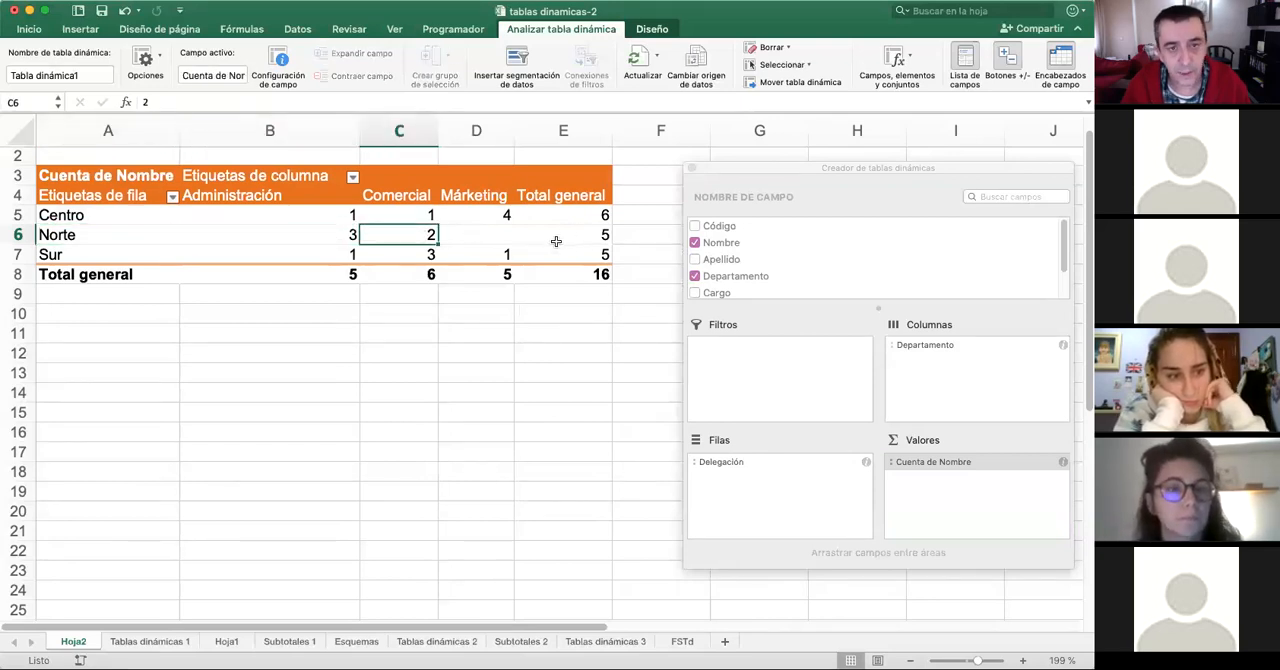
- Examine the people counts for Sur and the grand totals by delegation and by department
click(356, 255)
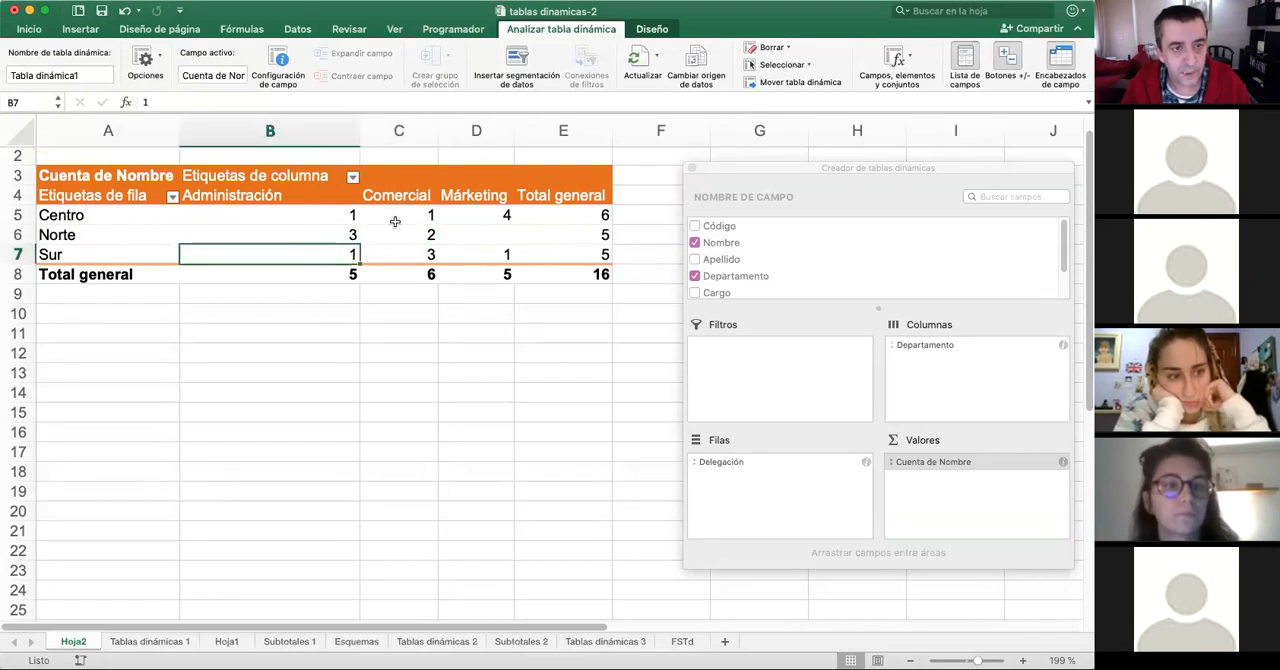
scroll(510, 258, right, 1)
scroll(520, 258, right, 1)
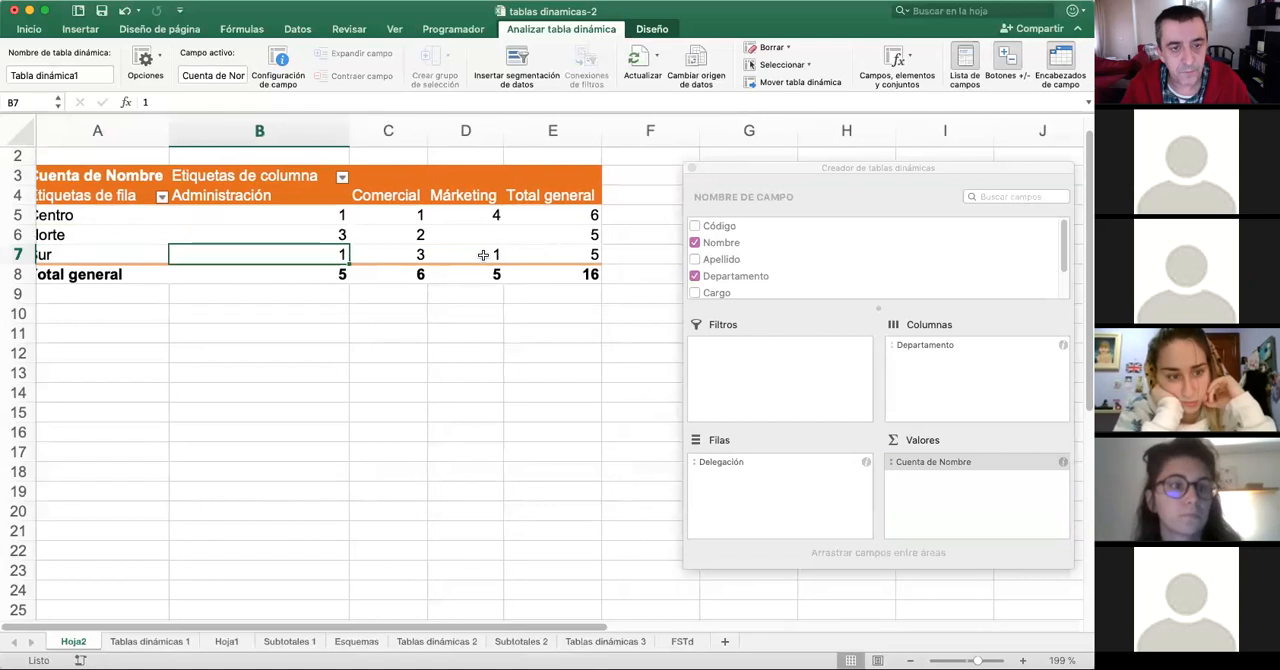
click(485, 254)
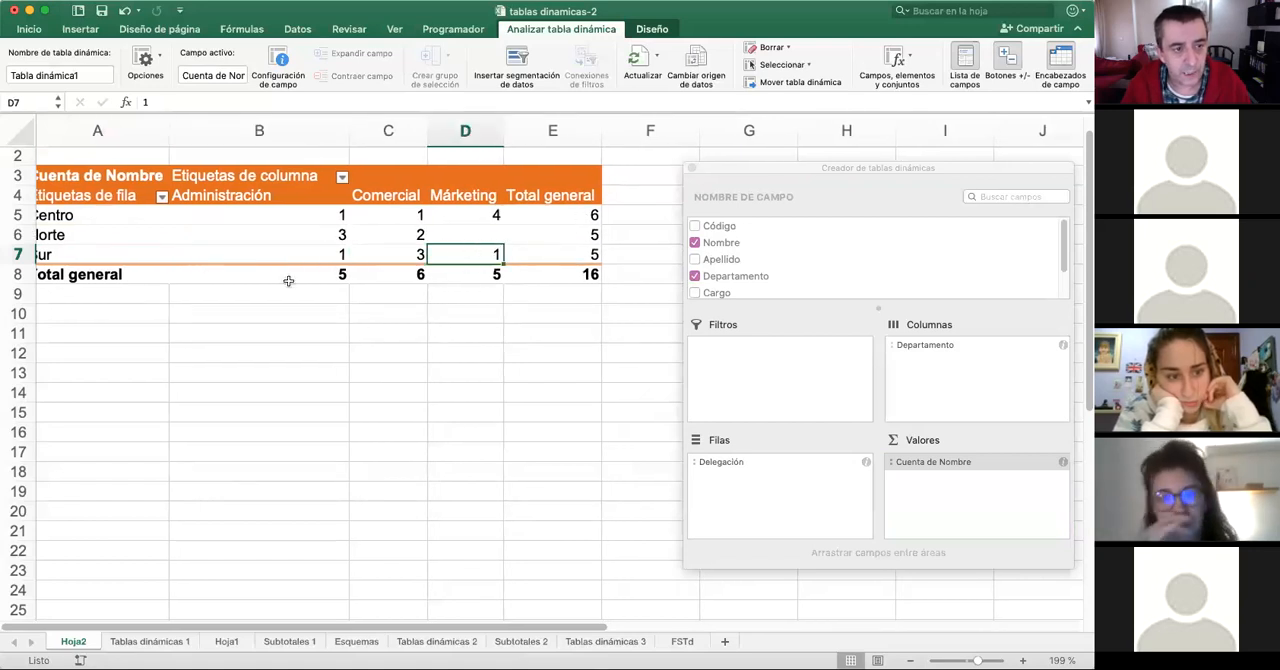
drag(585, 195, 583, 272)
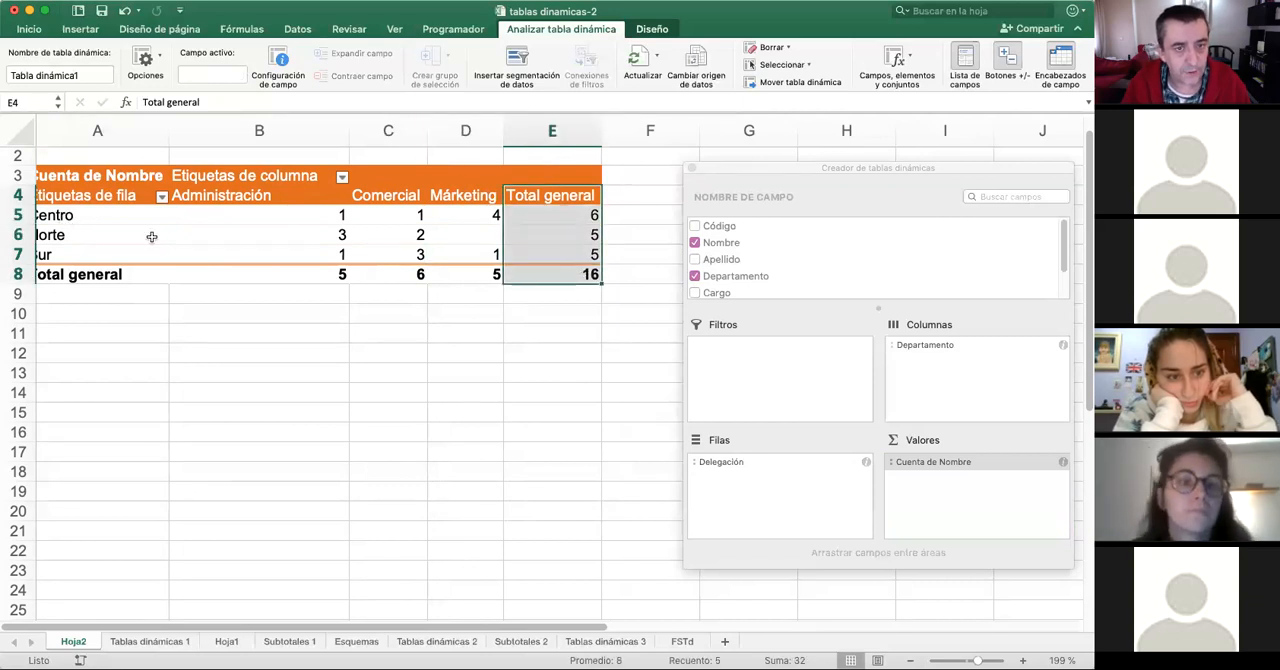
click(333, 274)
drag(333, 274, 519, 276)
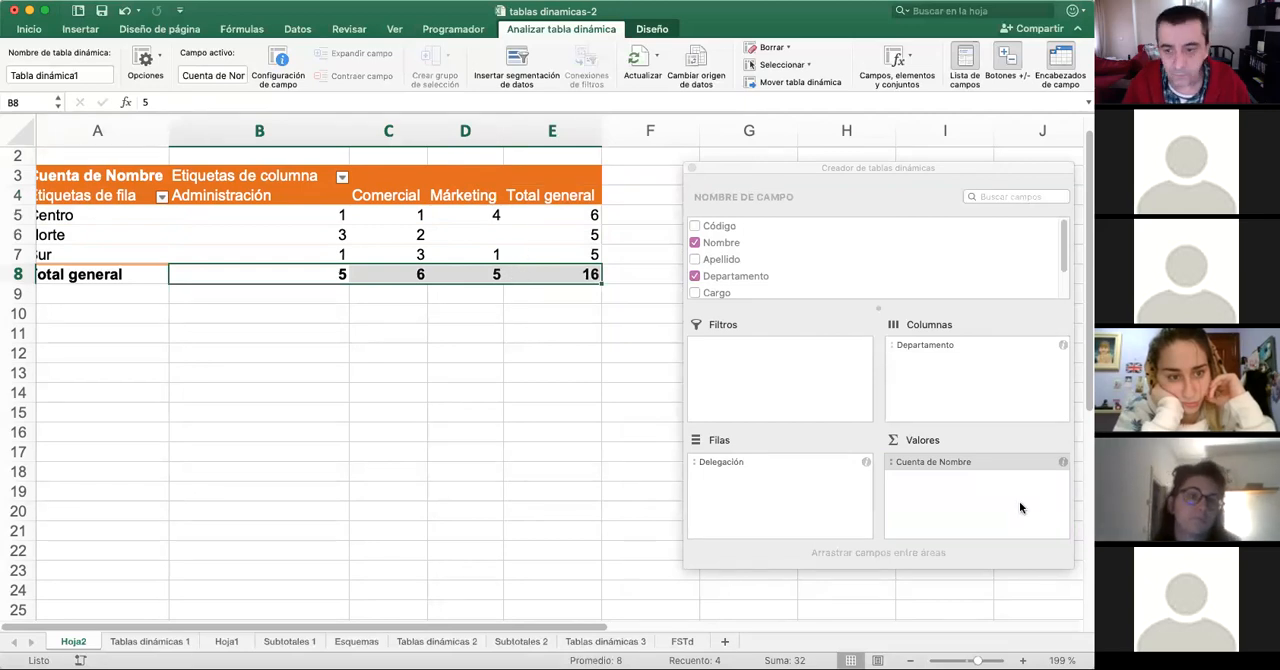
- Replace the Nombre count in the pivot table's values with the sum of Sueldo
click(990, 463)
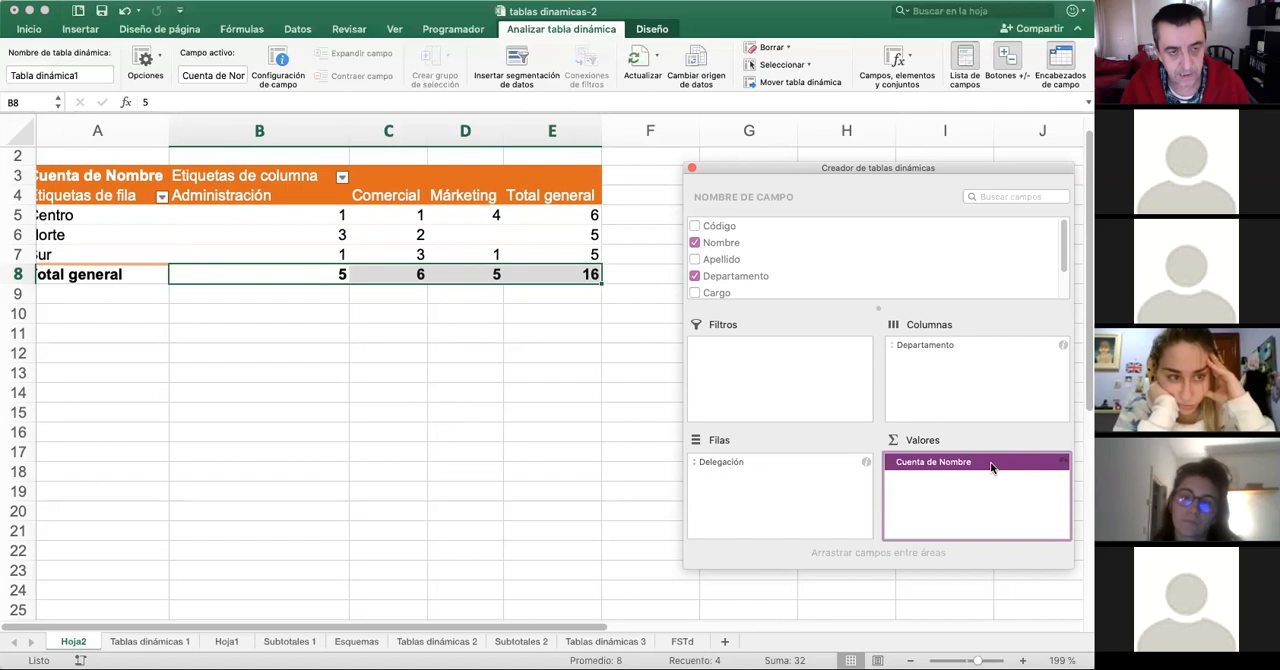
scroll(960, 282, down, 3)
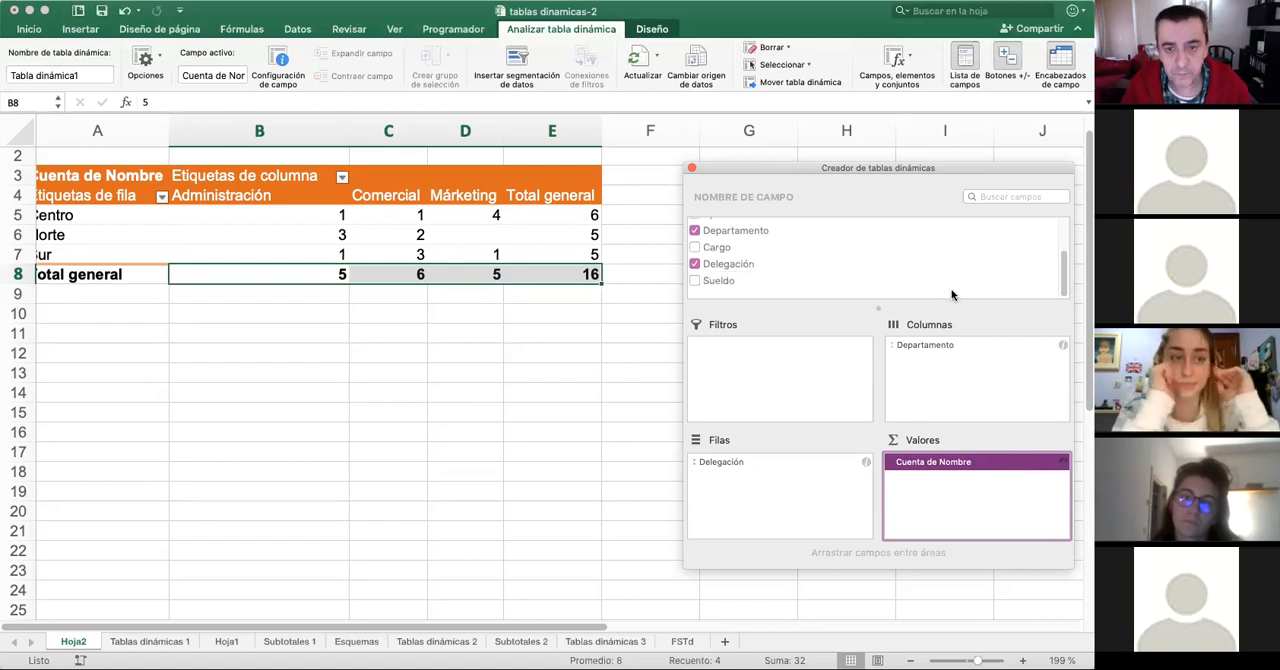
right_click(962, 464)
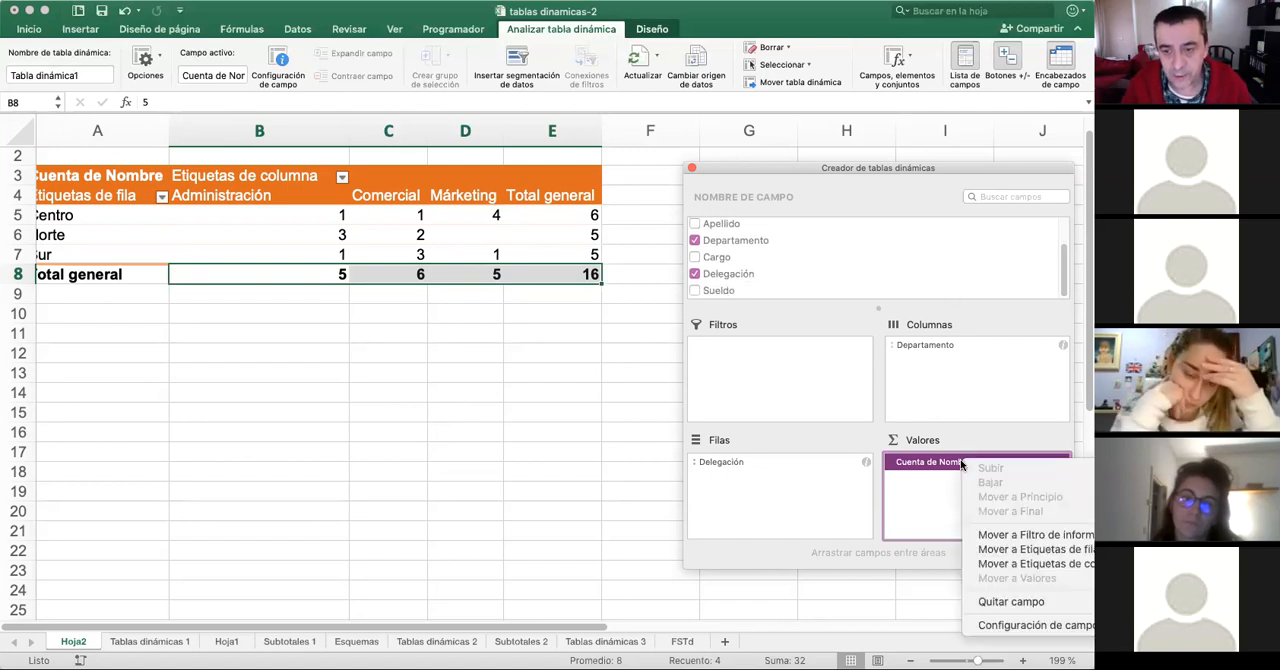
click(1049, 601)
drag(708, 292, 972, 484)
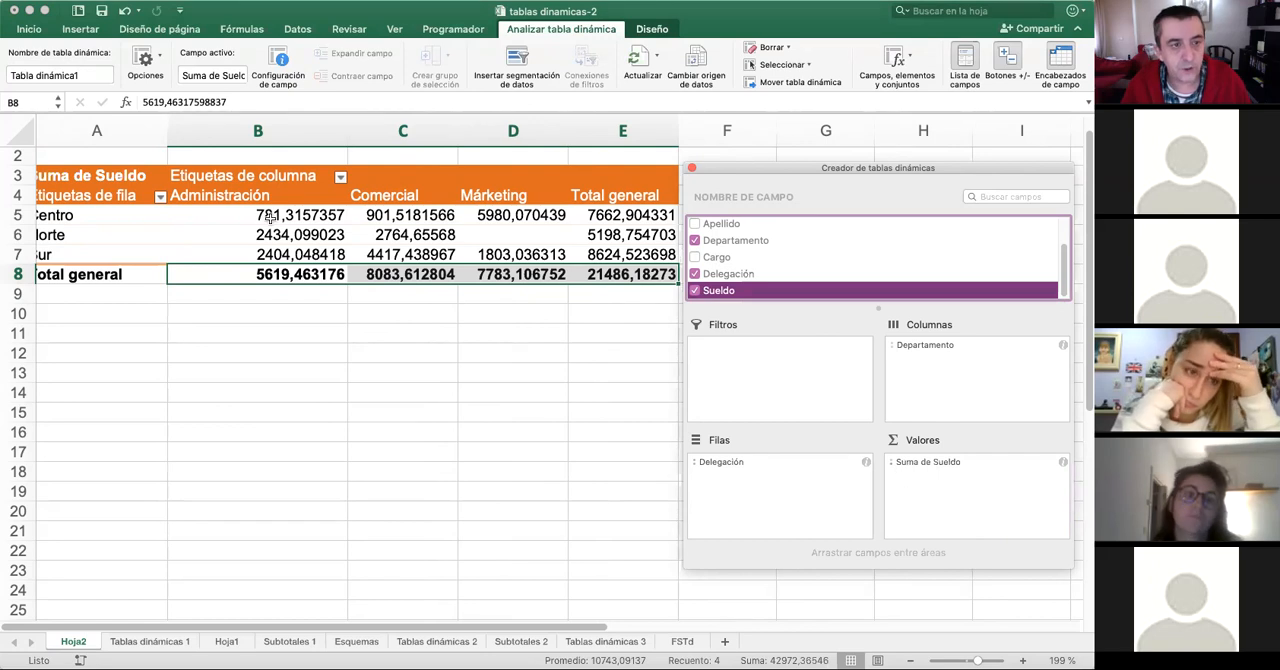
- Move the field builder clear of the widened pivot table and examine Centro's salary sums in each department
click(357, 229)
scroll(558, 262, left, 1)
drag(764, 169, 844, 167)
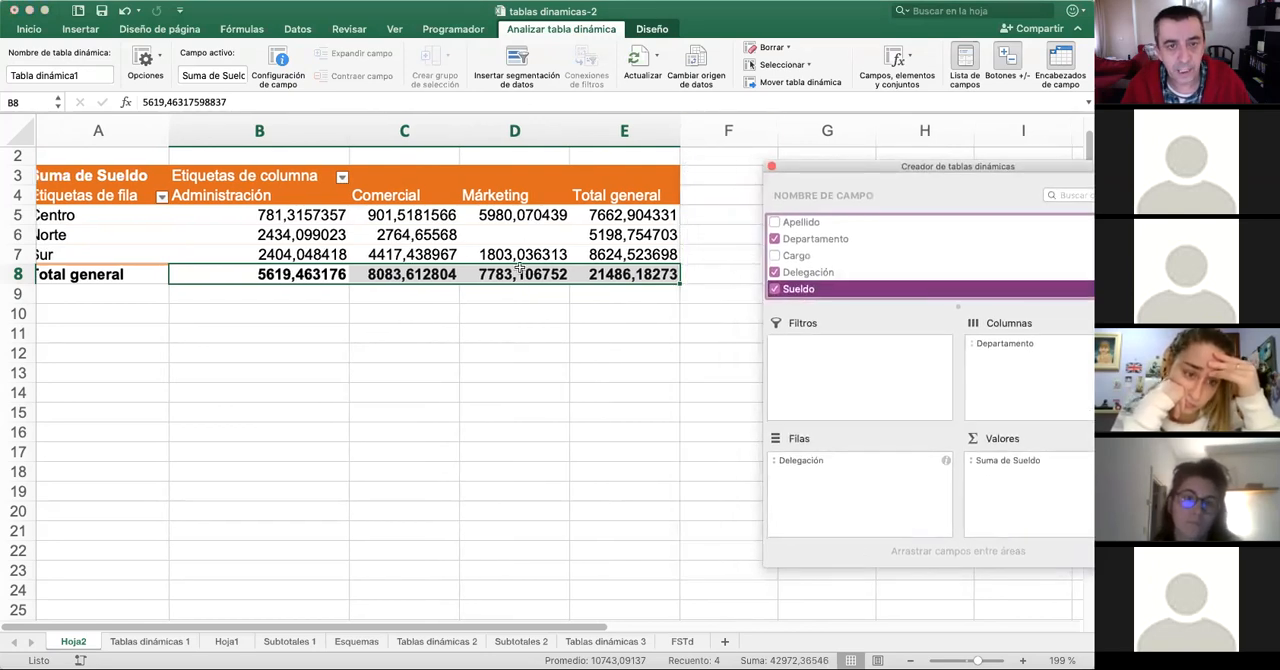
click(310, 215)
click(311, 213)
scroll(320, 216, down, 1)
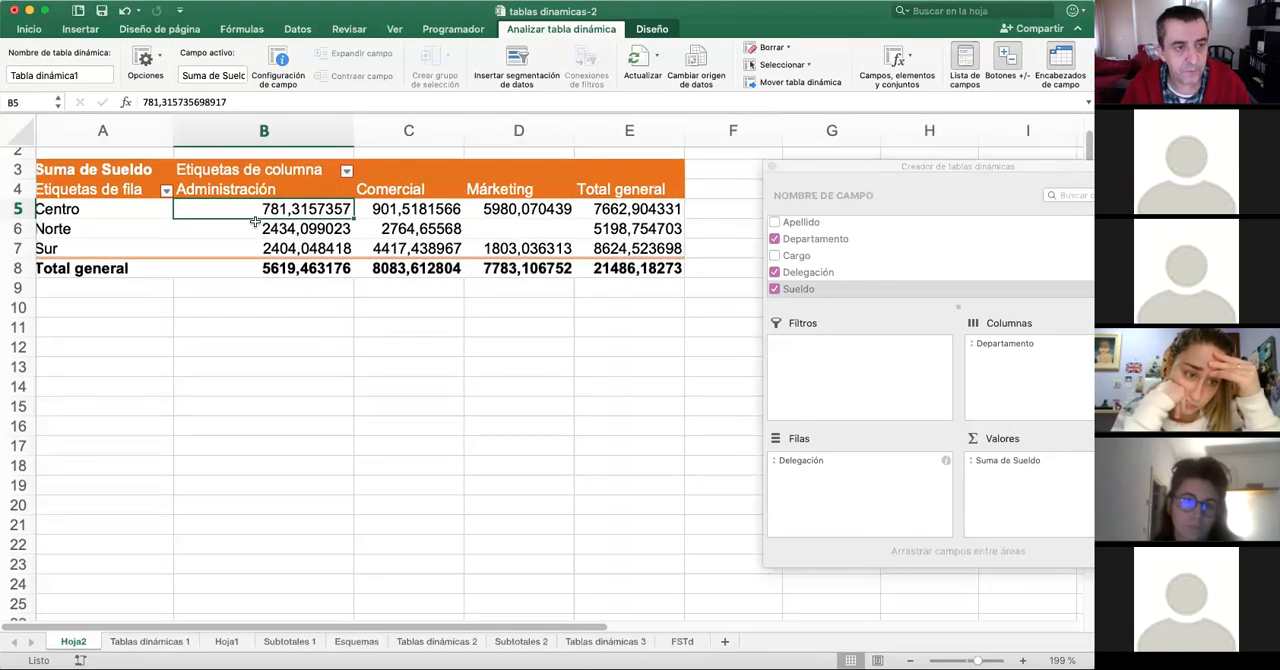
click(90, 209)
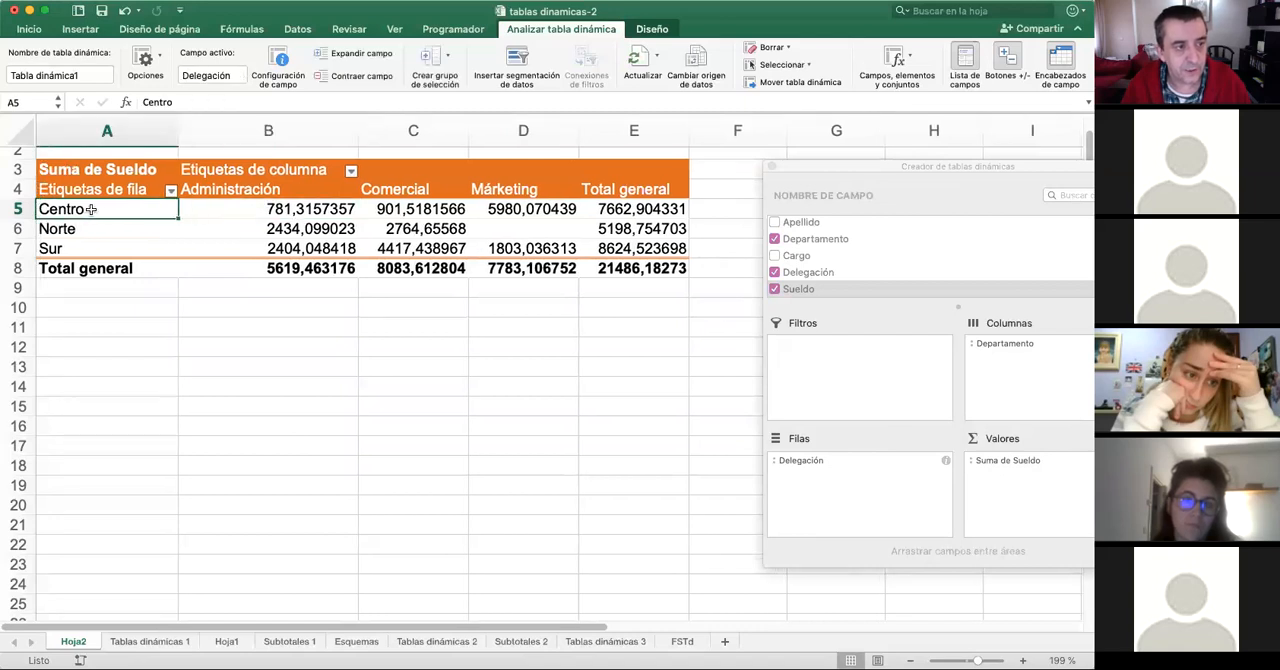
click(408, 206)
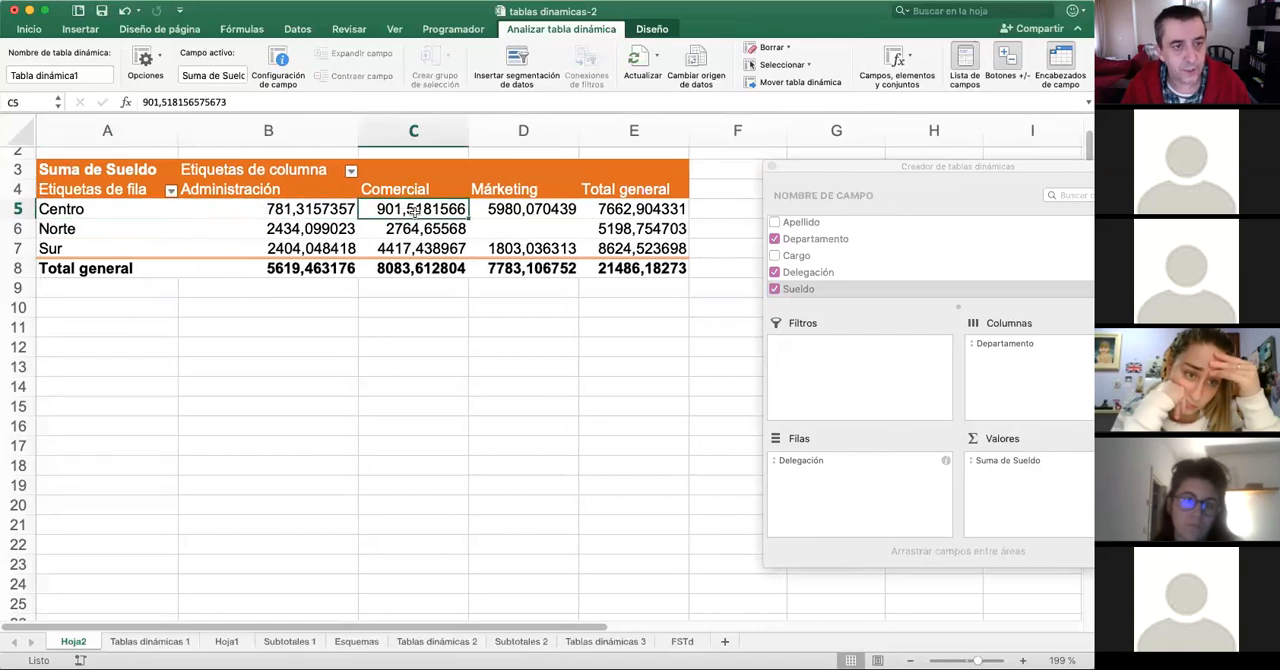
click(558, 207)
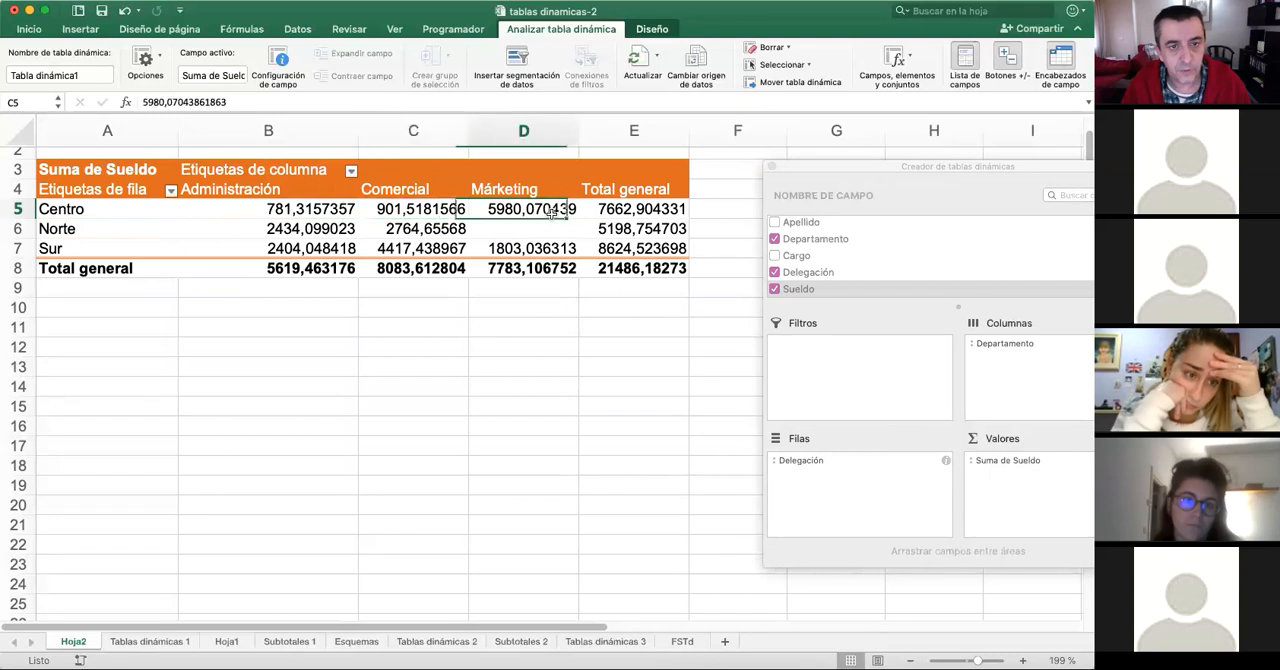
- Apply the euro accounting format to all salary sums and totals in B5:E8
click(316, 228)
click(316, 210)
drag(316, 210, 635, 268)
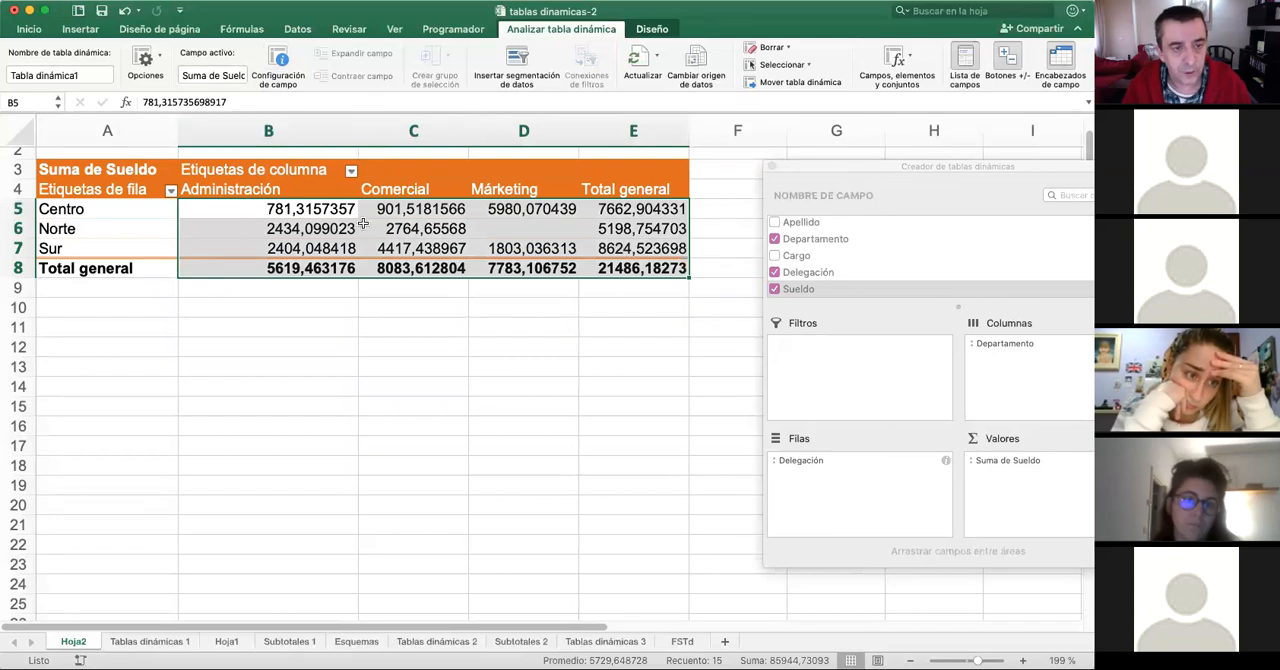
click(29, 29)
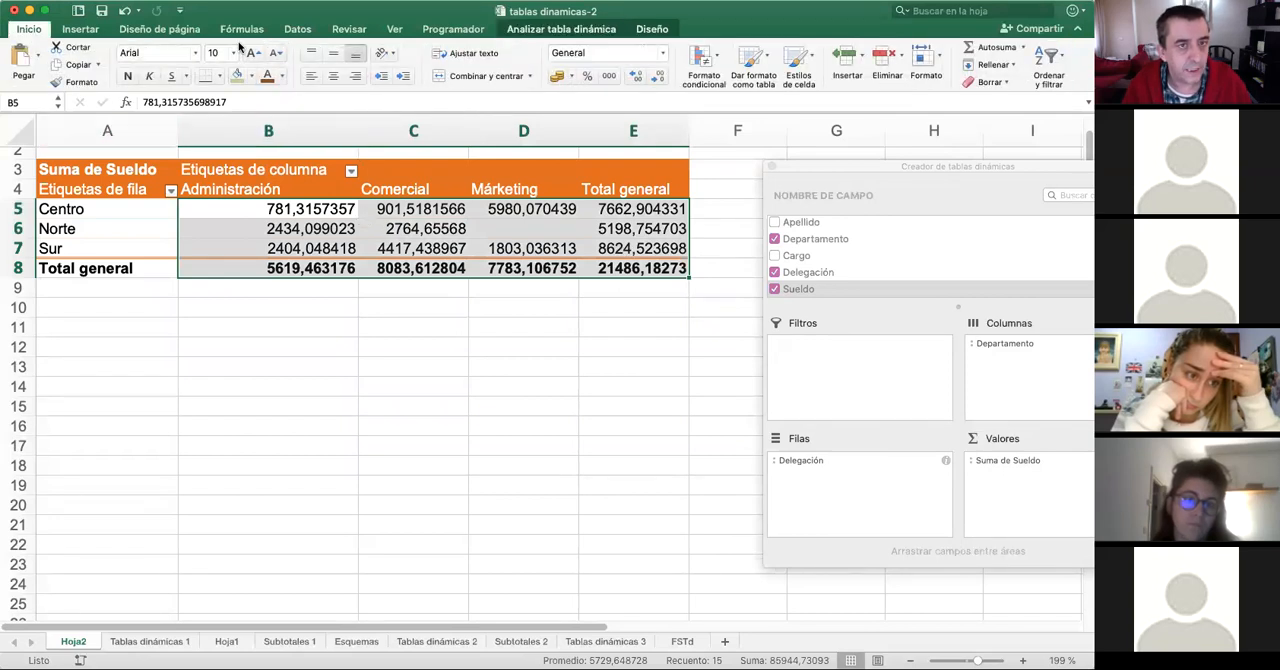
click(559, 77)
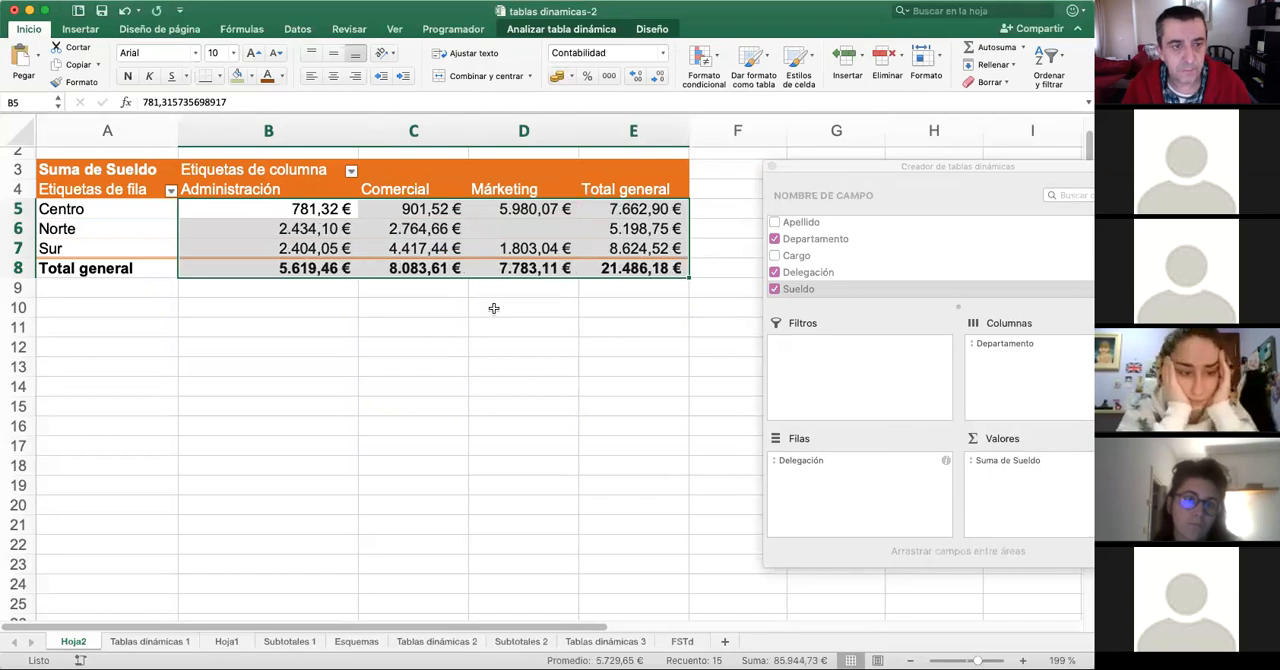
click(588, 248)
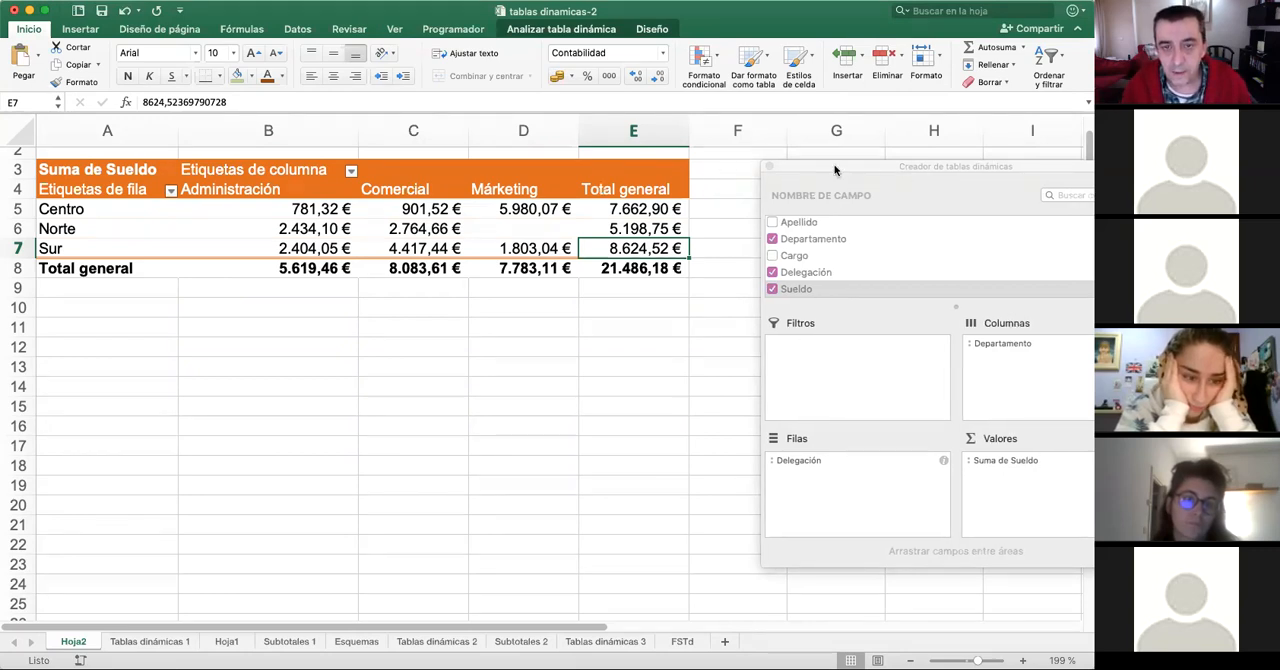
- Bring the field builder fully into view and add Nombre as a counted value below the sum of Sueldo
drag(903, 168, 811, 150)
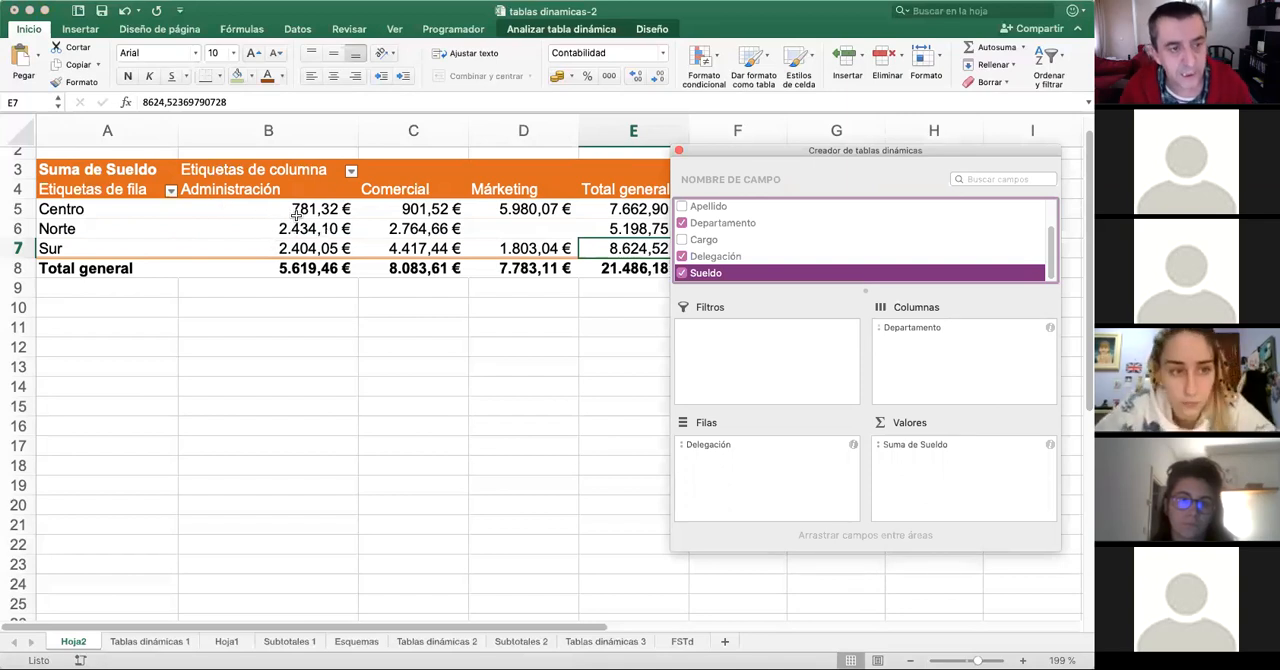
scroll(740, 229, up, 2)
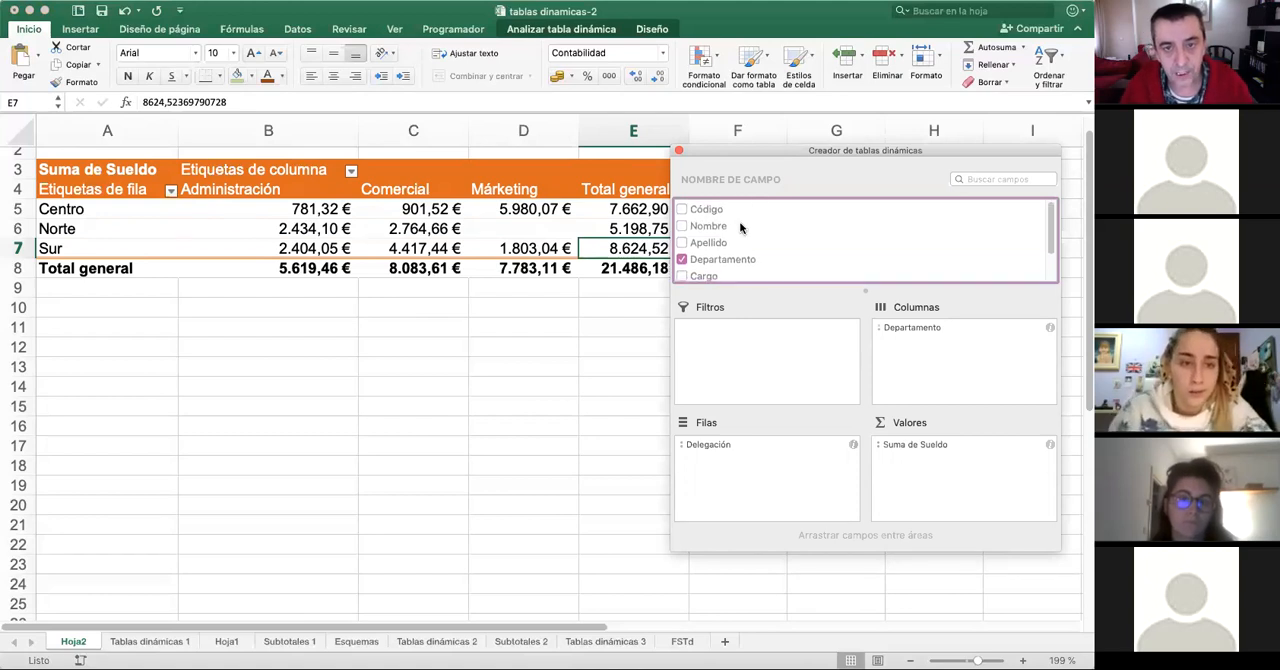
drag(695, 228, 929, 387)
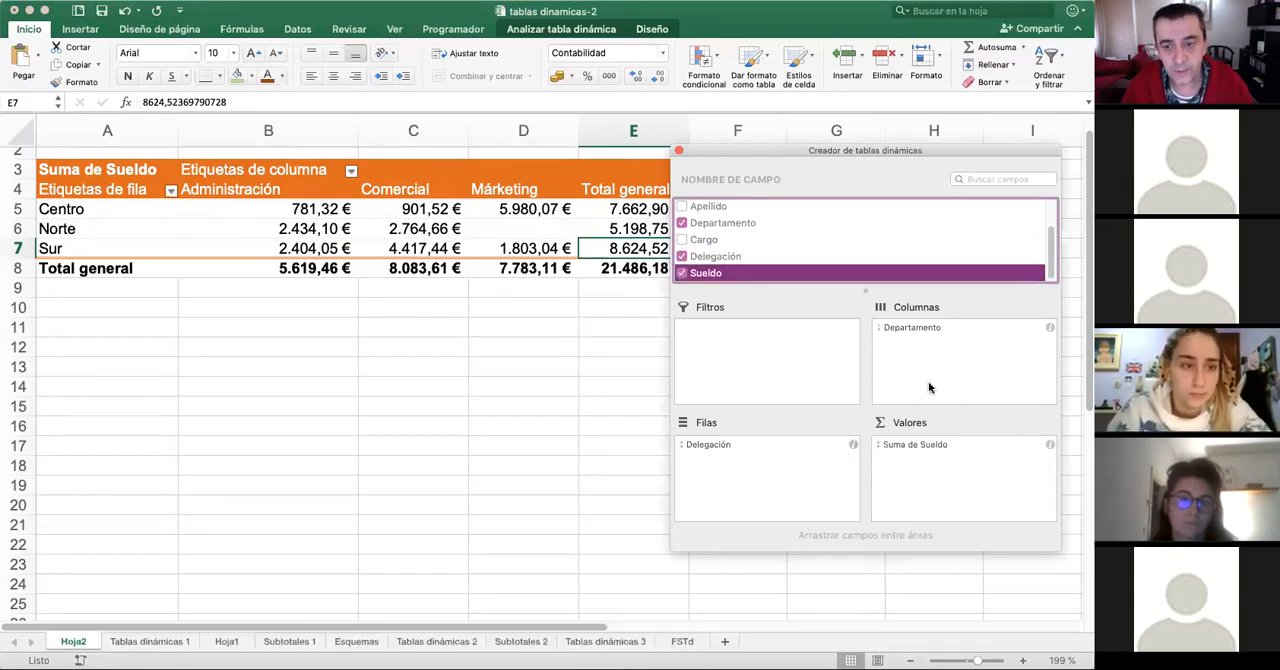
scroll(757, 214, up, 2)
drag(729, 221, 958, 475)
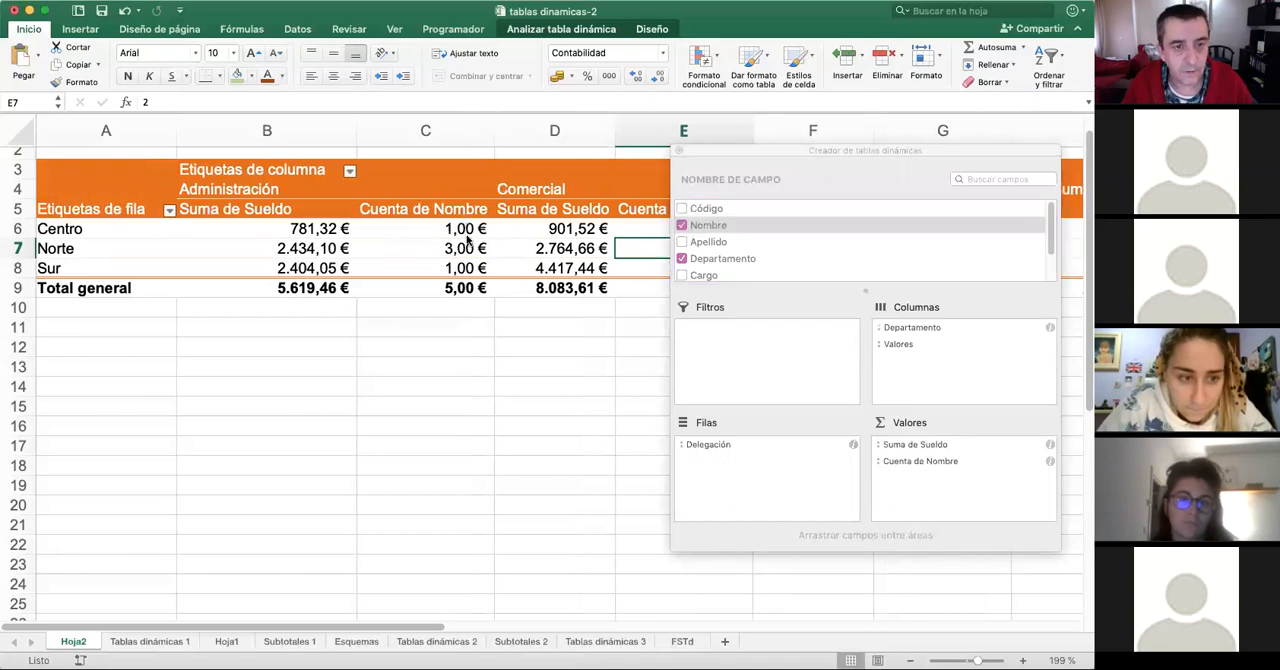
- Format the Nombre counts in C6:C9, E6:E9 and G6:G9 with the thousands style and no decimals
drag(465, 228, 447, 284)
drag(730, 150, 885, 164)
drag(698, 230, 700, 288)
drag(350, 627, 518, 627)
drag(558, 237, 556, 291)
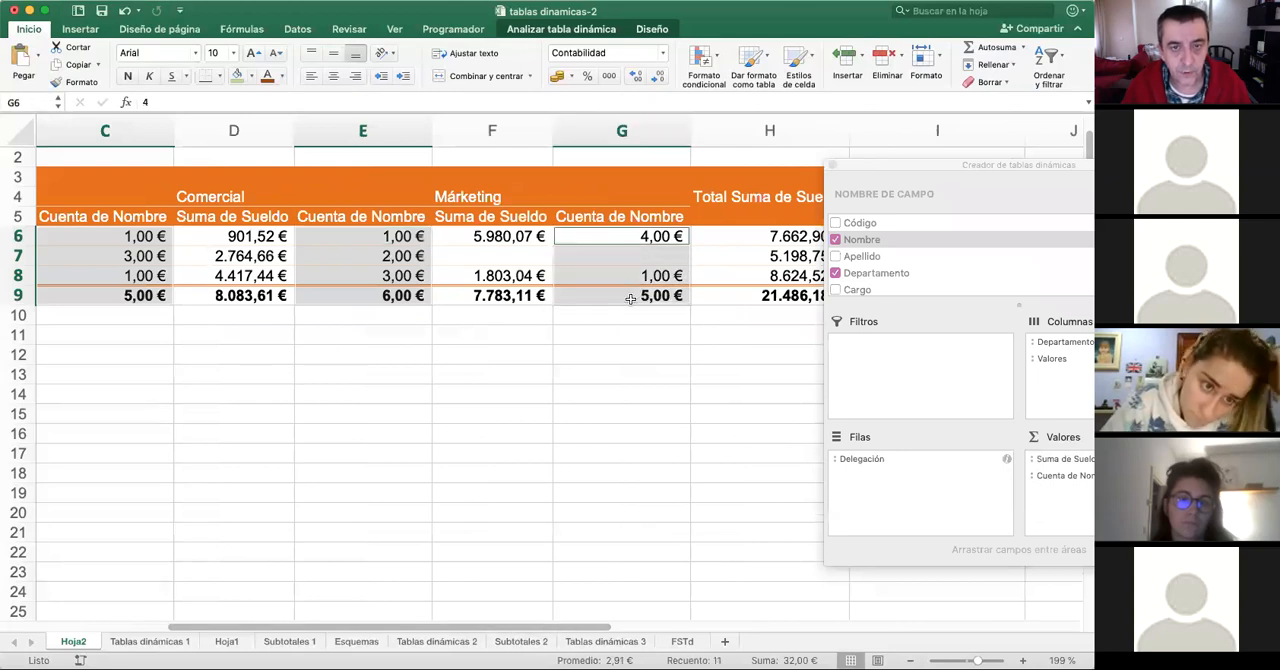
click(607, 77)
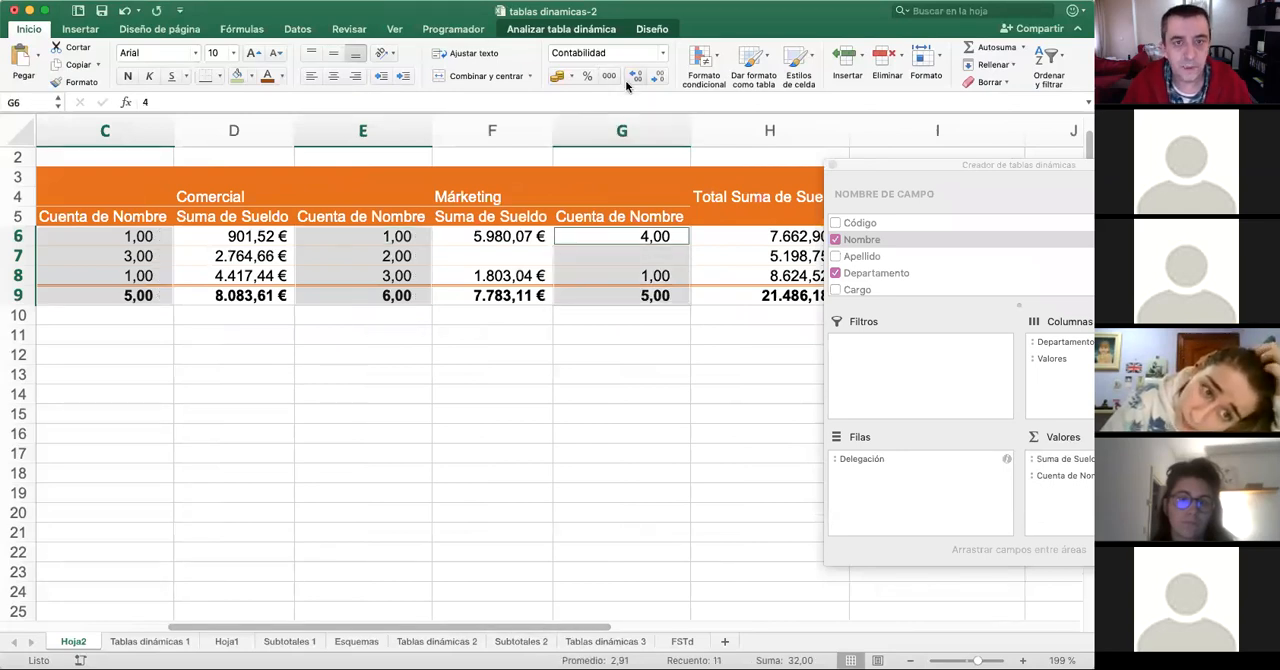
click(631, 77)
click(632, 77)
click(652, 77)
click(652, 77)
click(652, 77)
click(652, 77)
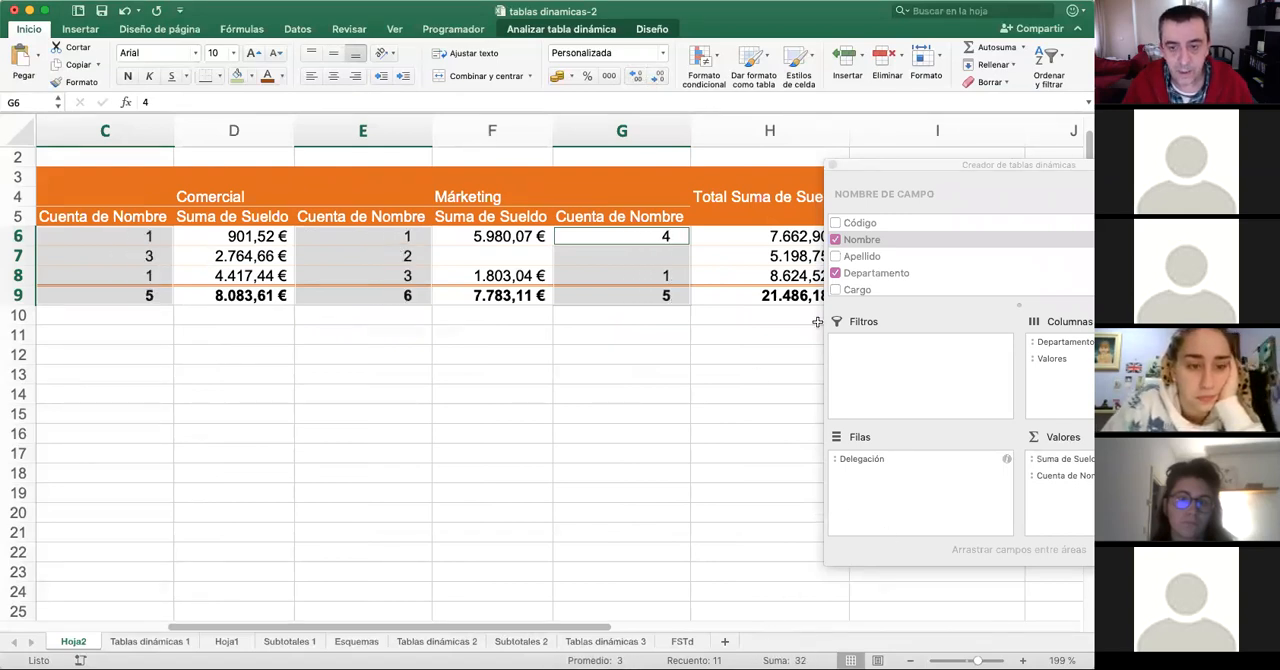
- Check the count columns and format the total Nombre counts in I6:I9 with the thousands style and no decimals
scroll(507, 572, left, 3)
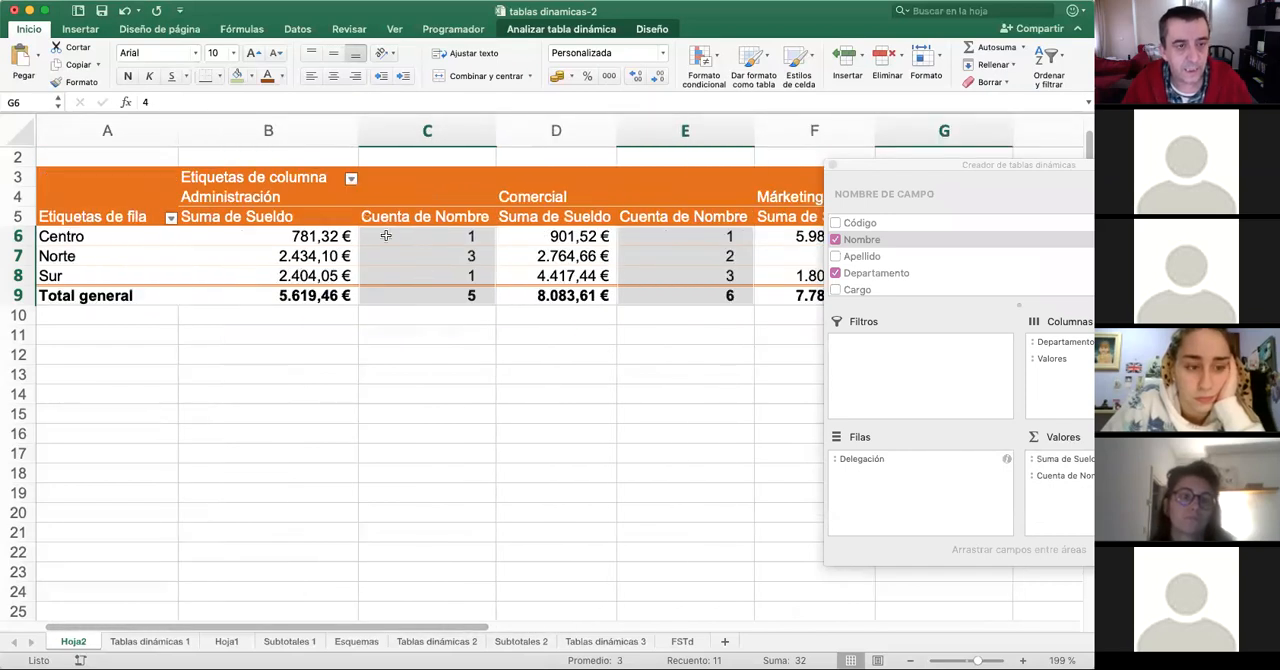
click(340, 236)
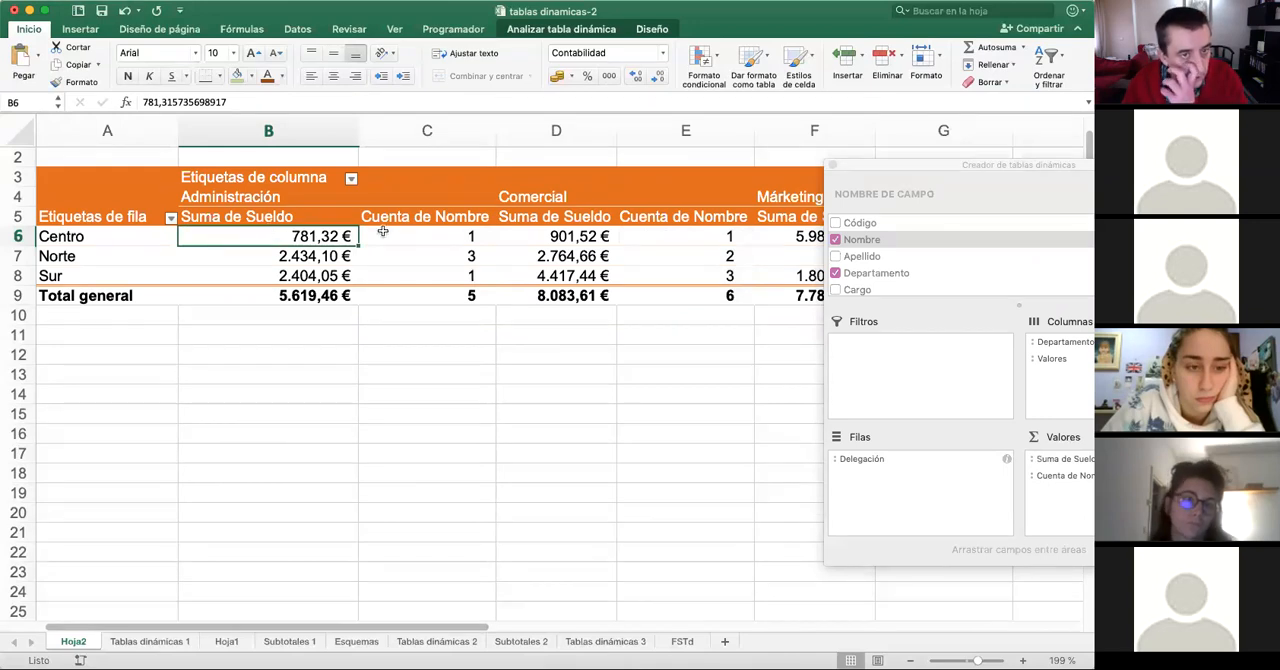
drag(448, 236, 448, 276)
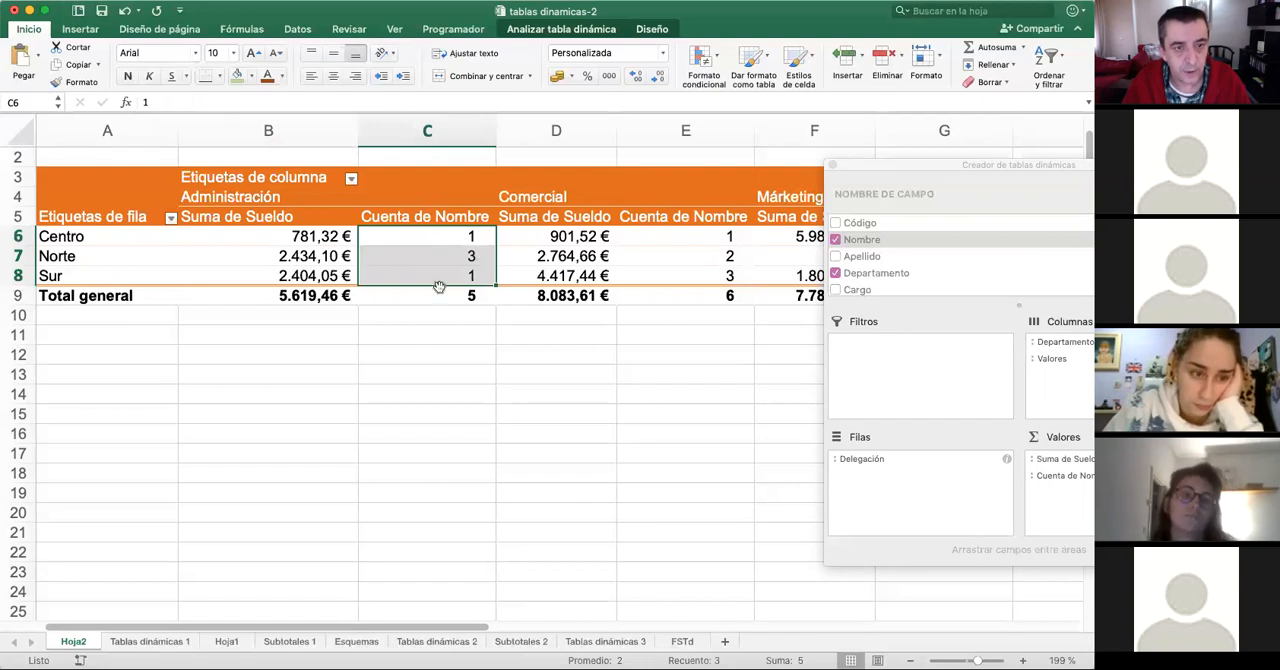
drag(698, 240, 698, 272)
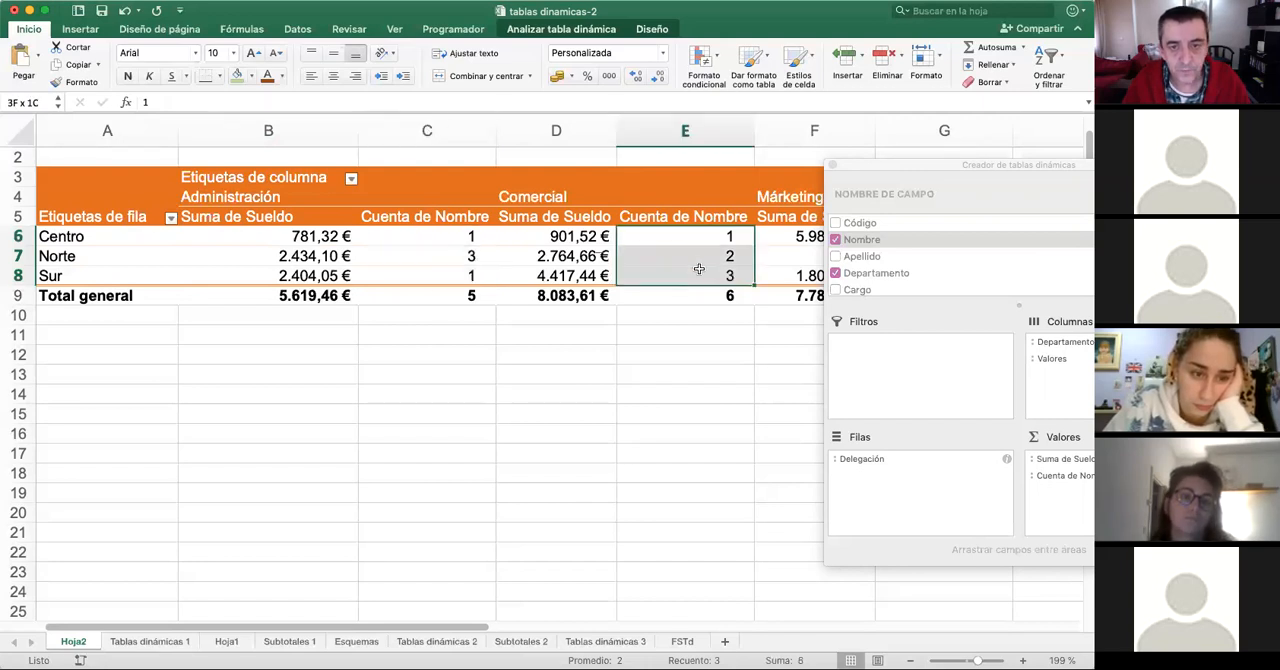
drag(485, 636, 690, 638)
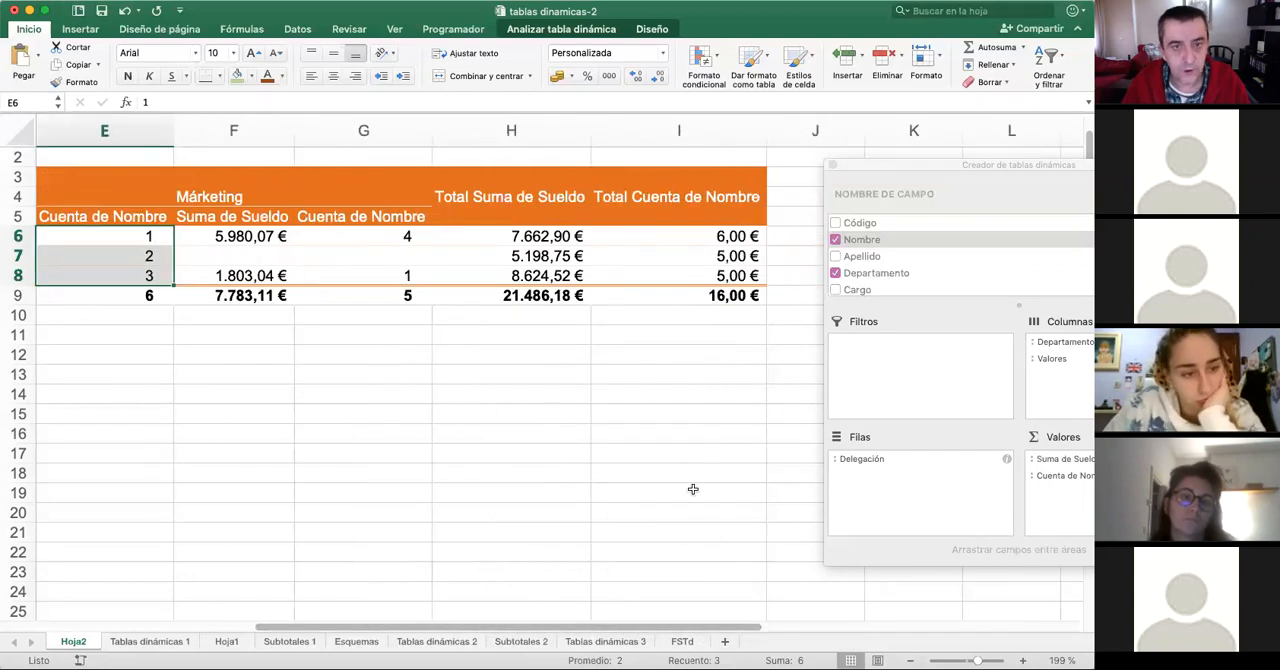
drag(524, 240, 532, 290)
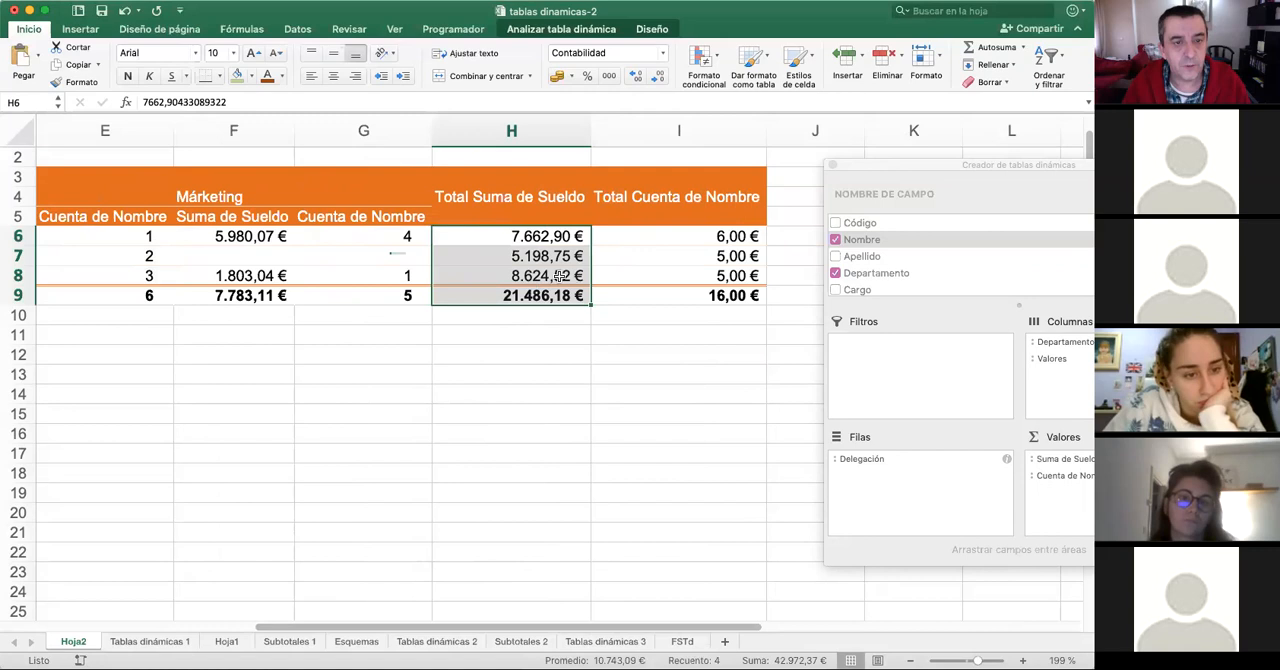
drag(710, 238, 720, 300)
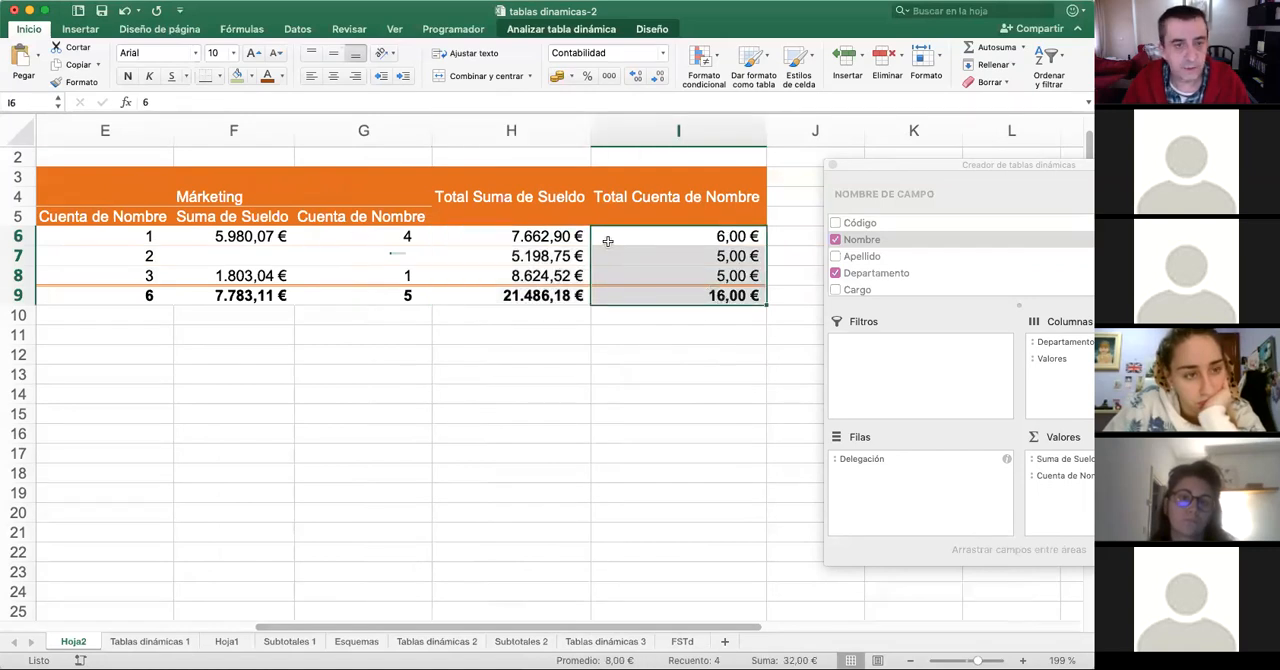
click(608, 76)
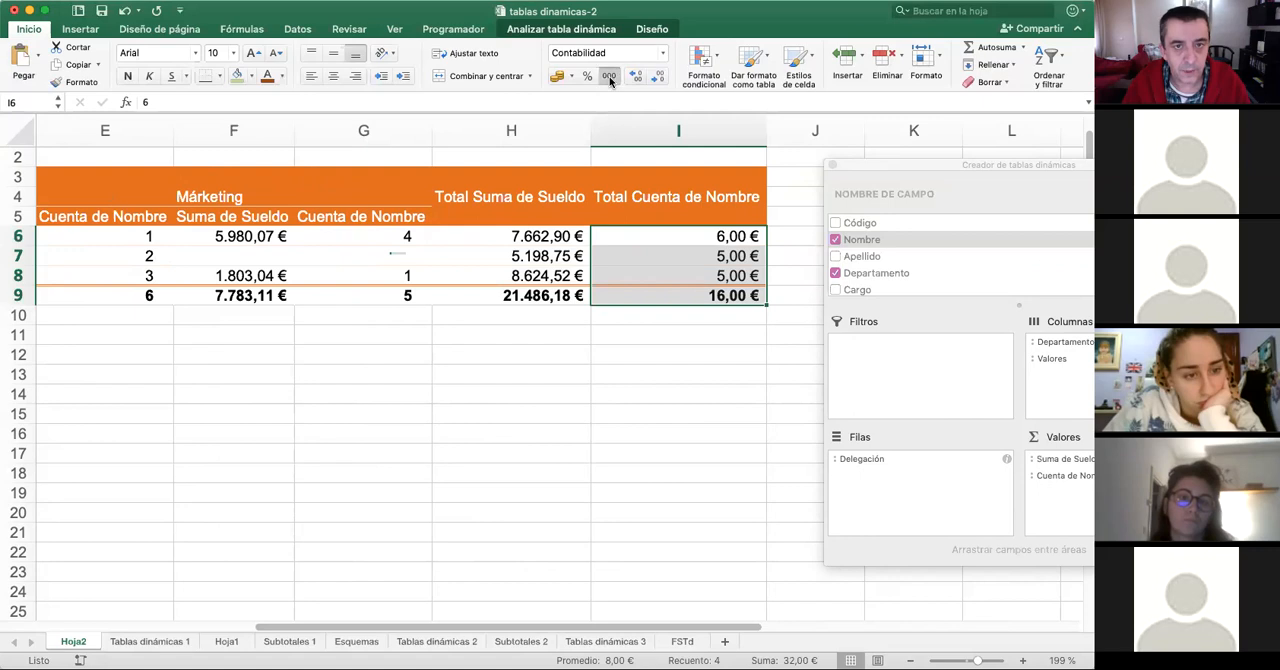
double_click(664, 80)
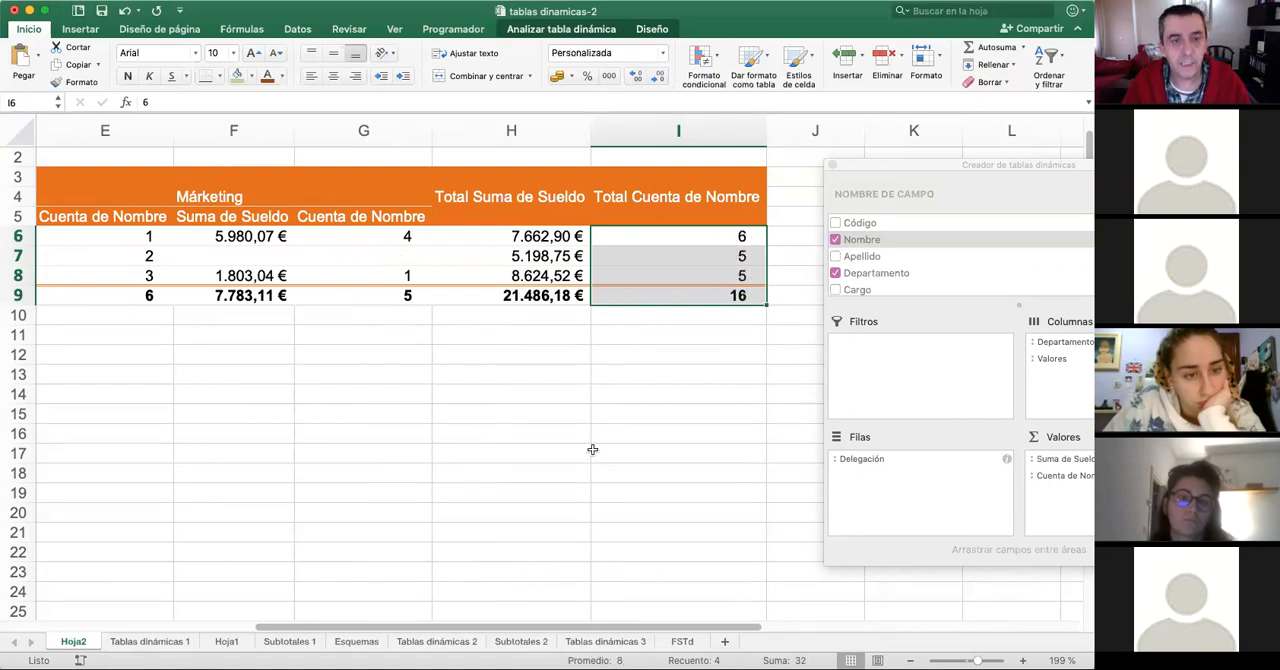
- Bring the field builder fully back into view and remove the Nombre count from the pivot table's values
drag(691, 628, 440, 628)
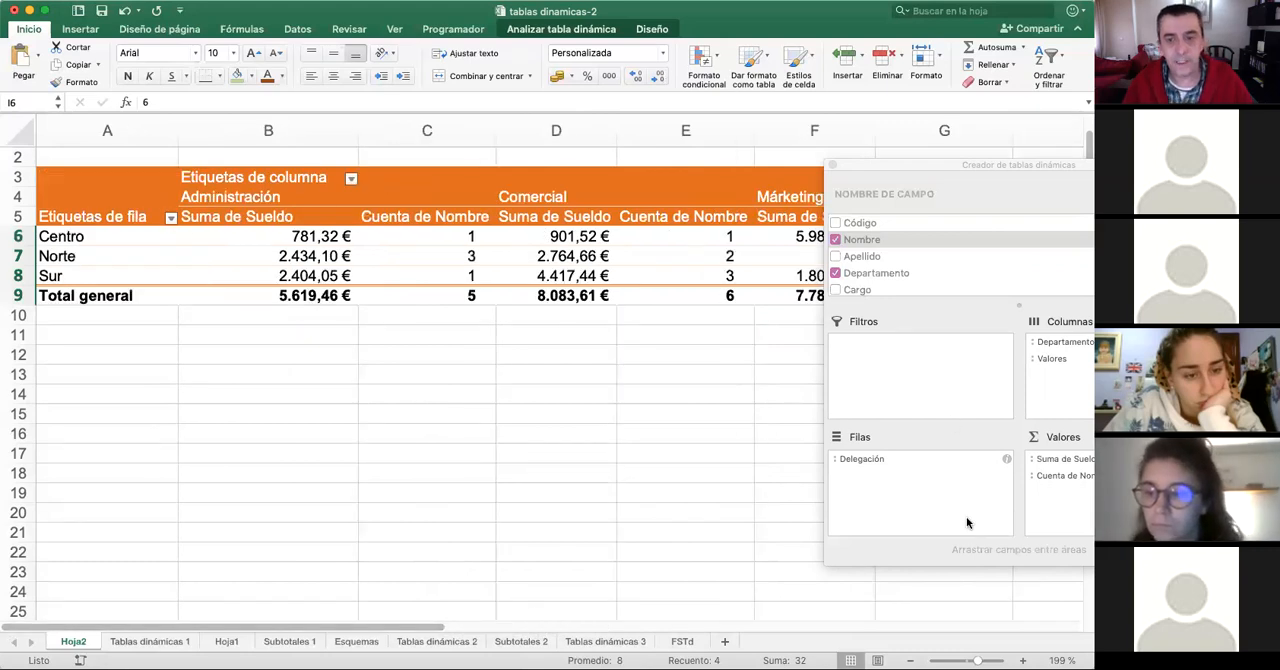
drag(991, 164, 806, 168)
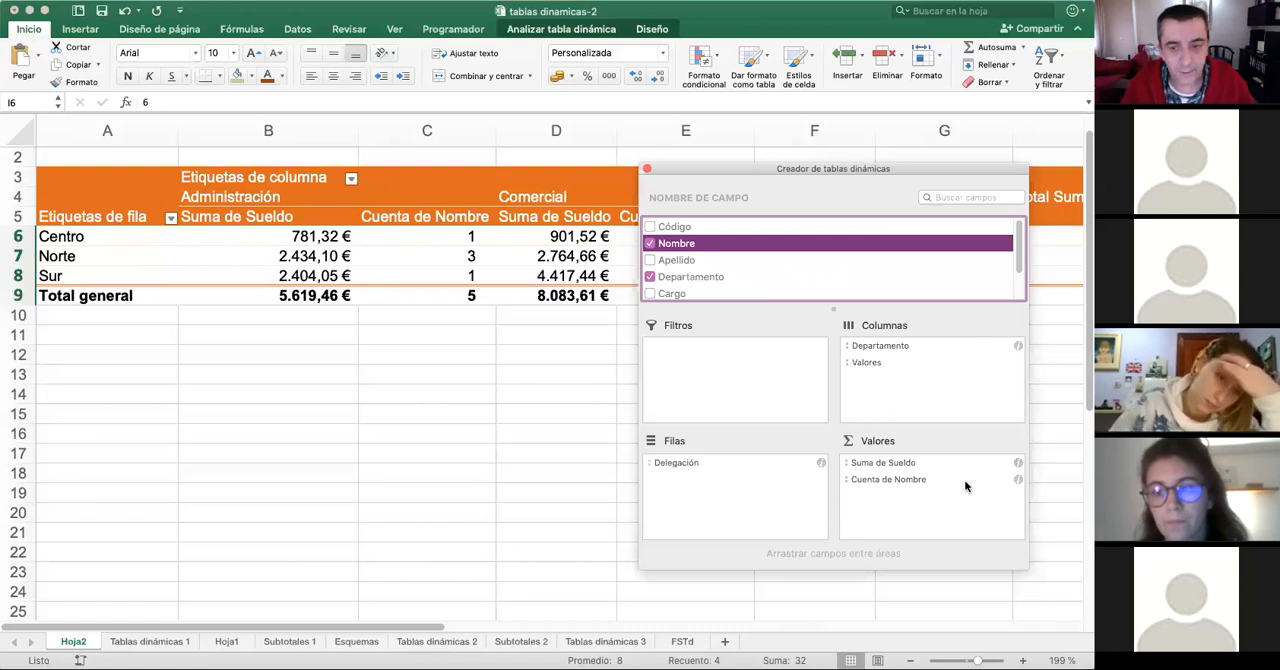
click(871, 481)
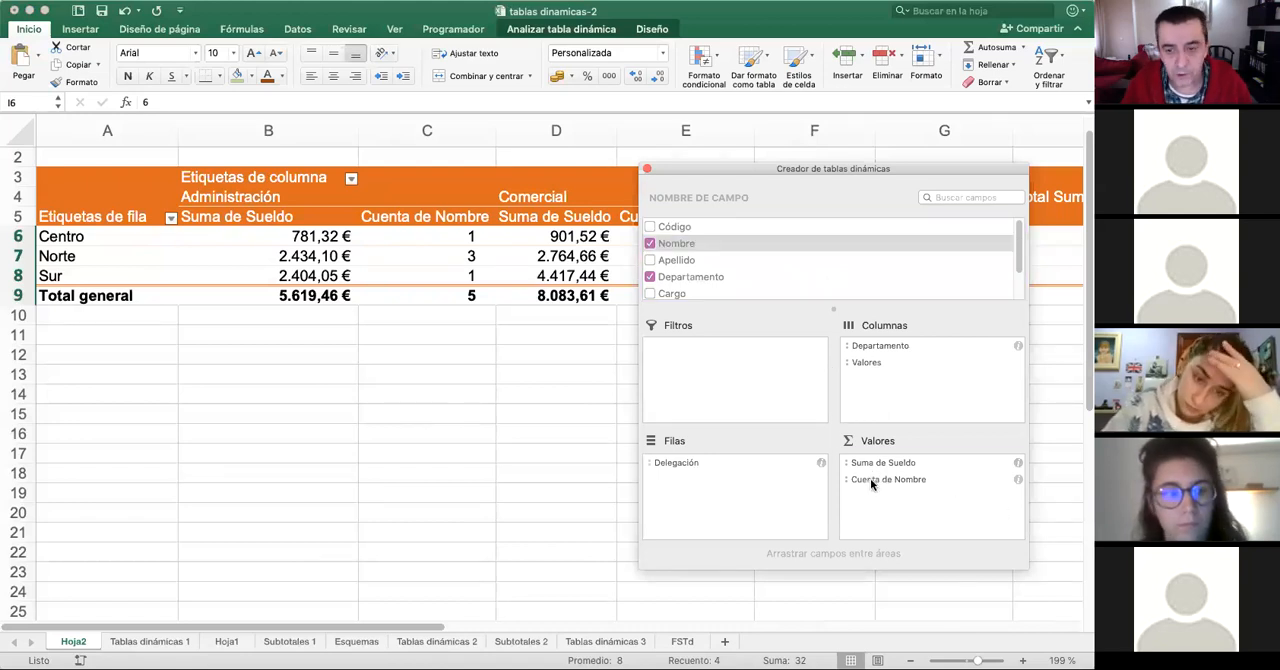
click(870, 480)
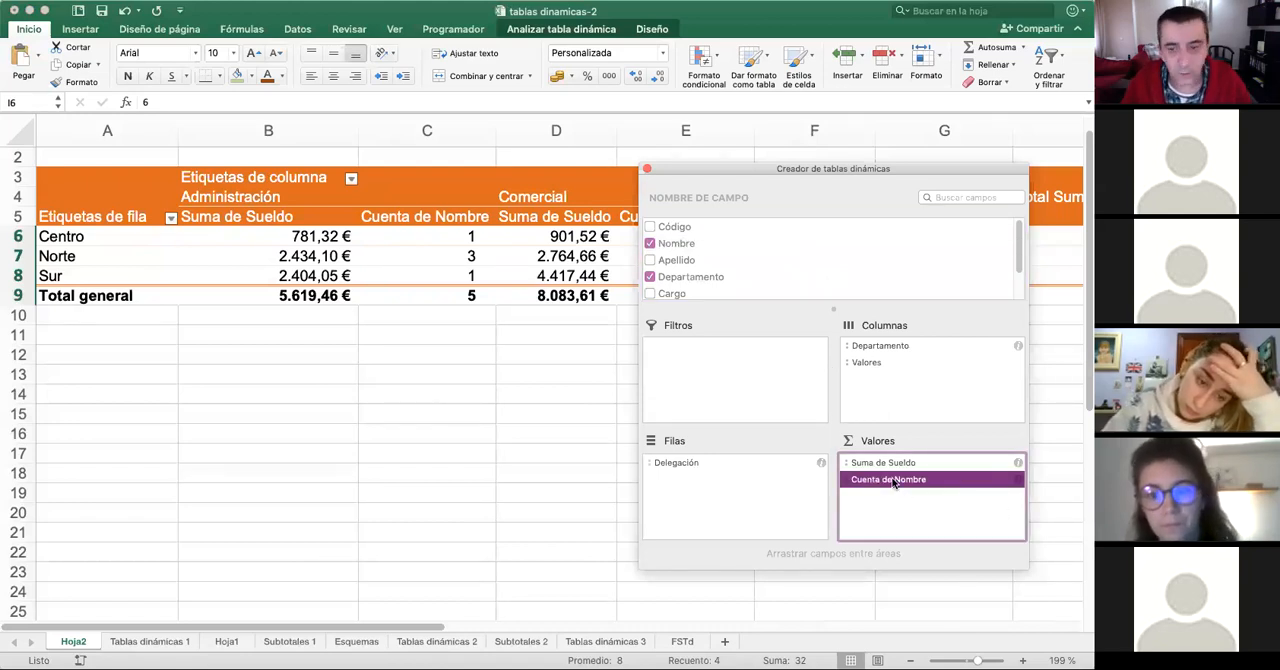
right_click(894, 484)
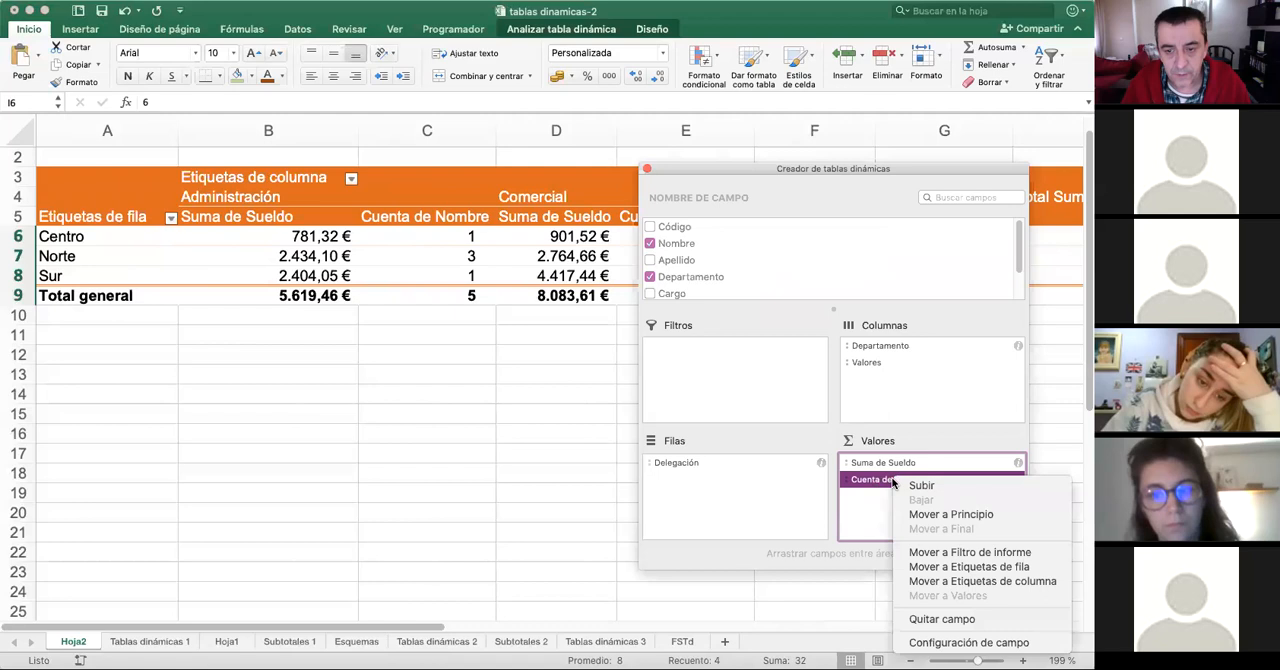
click(955, 619)
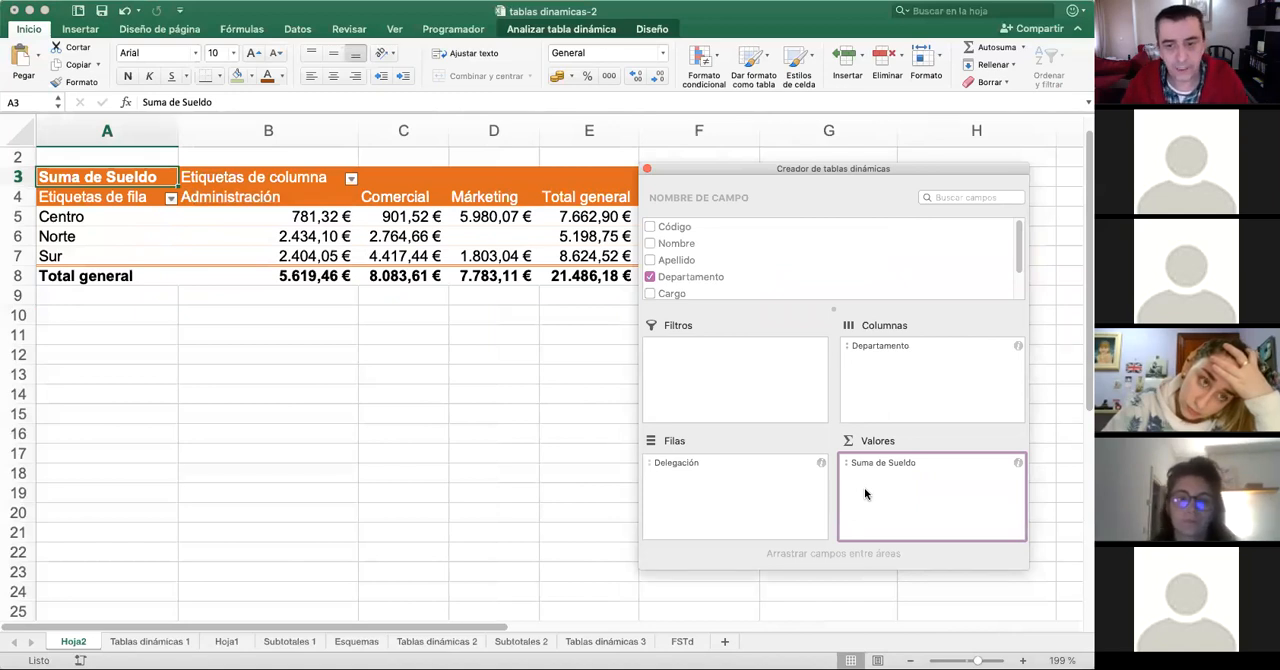
- Add Sueldo to the values a second time and summarize that second field by Máx
scroll(727, 252, down, 2)
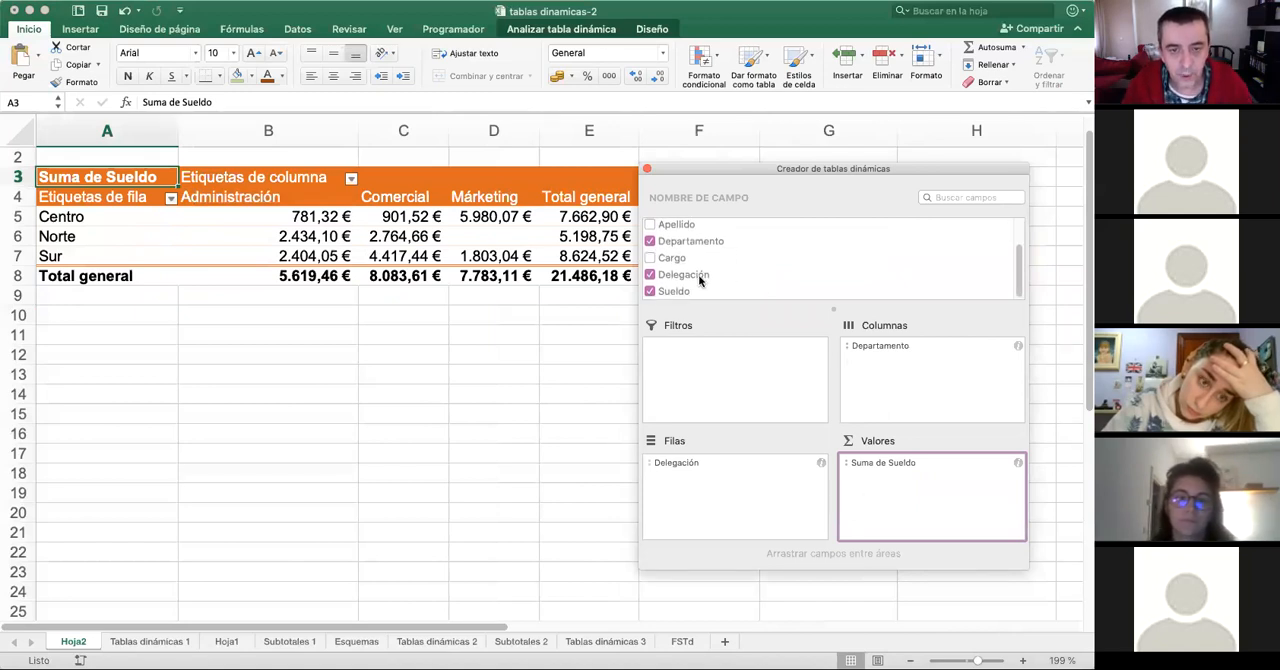
drag(668, 291, 925, 493)
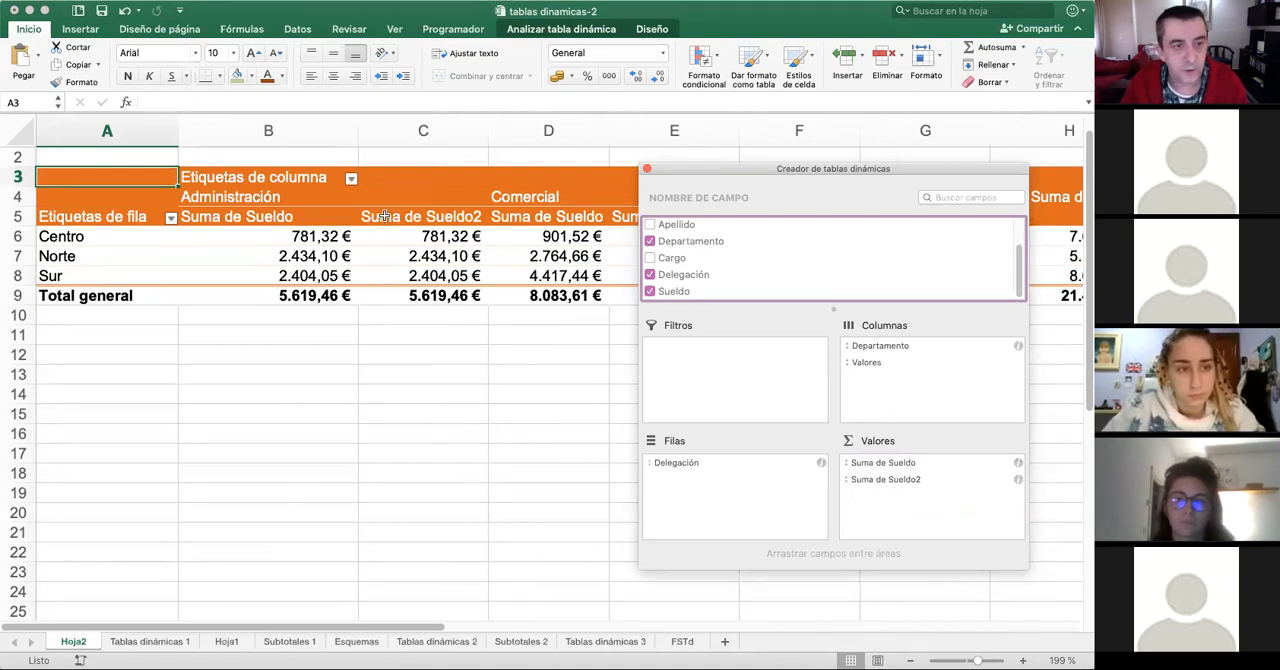
click(908, 482)
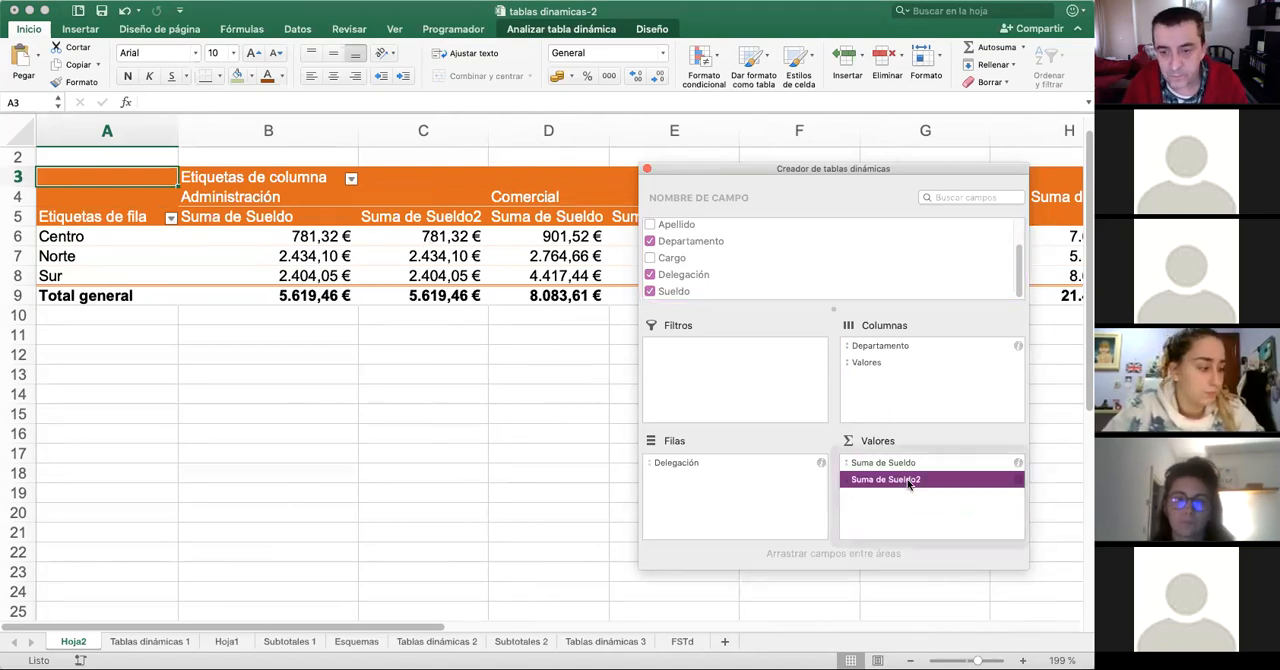
right_click(908, 483)
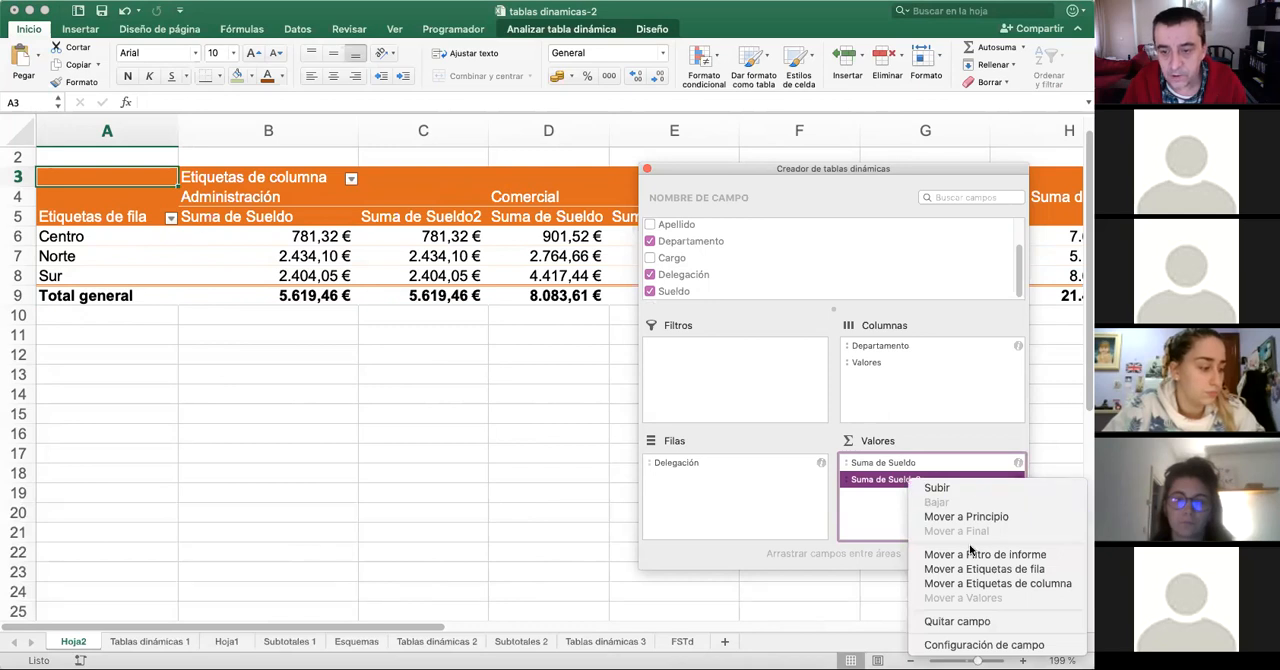
click(998, 646)
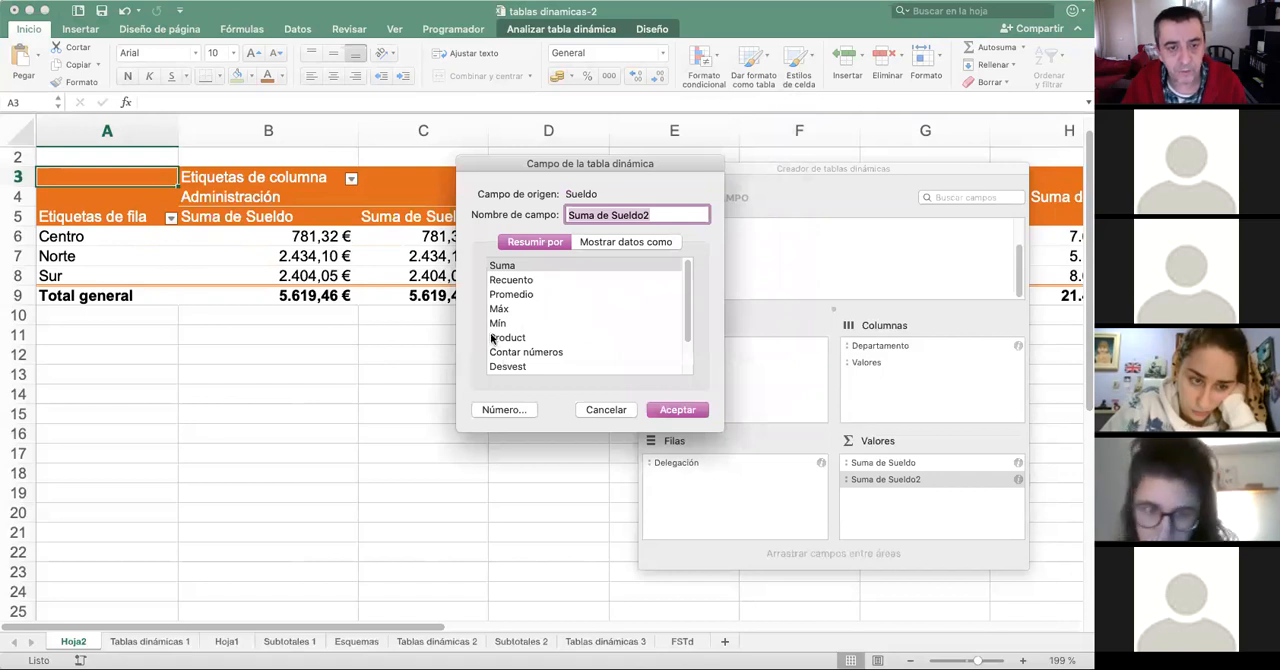
click(512, 309)
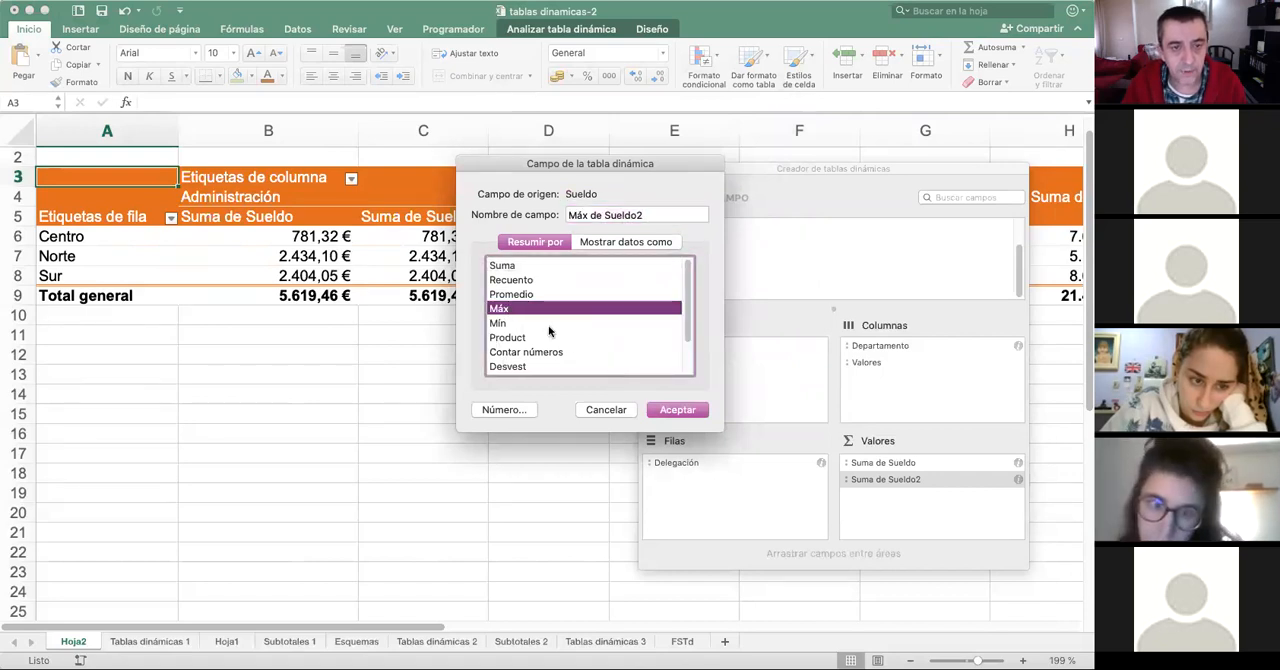
click(676, 410)
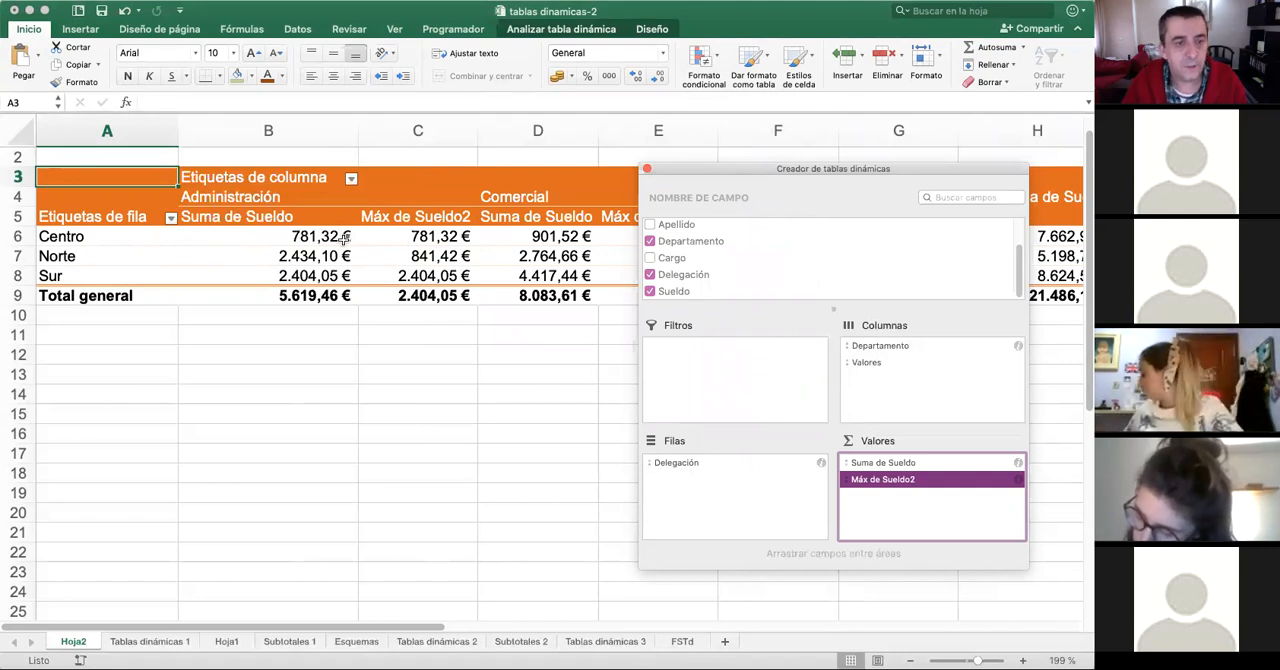
- Compare the sum and the maximum of Sueldo per delegation across the departments and the grand totals
click(346, 261)
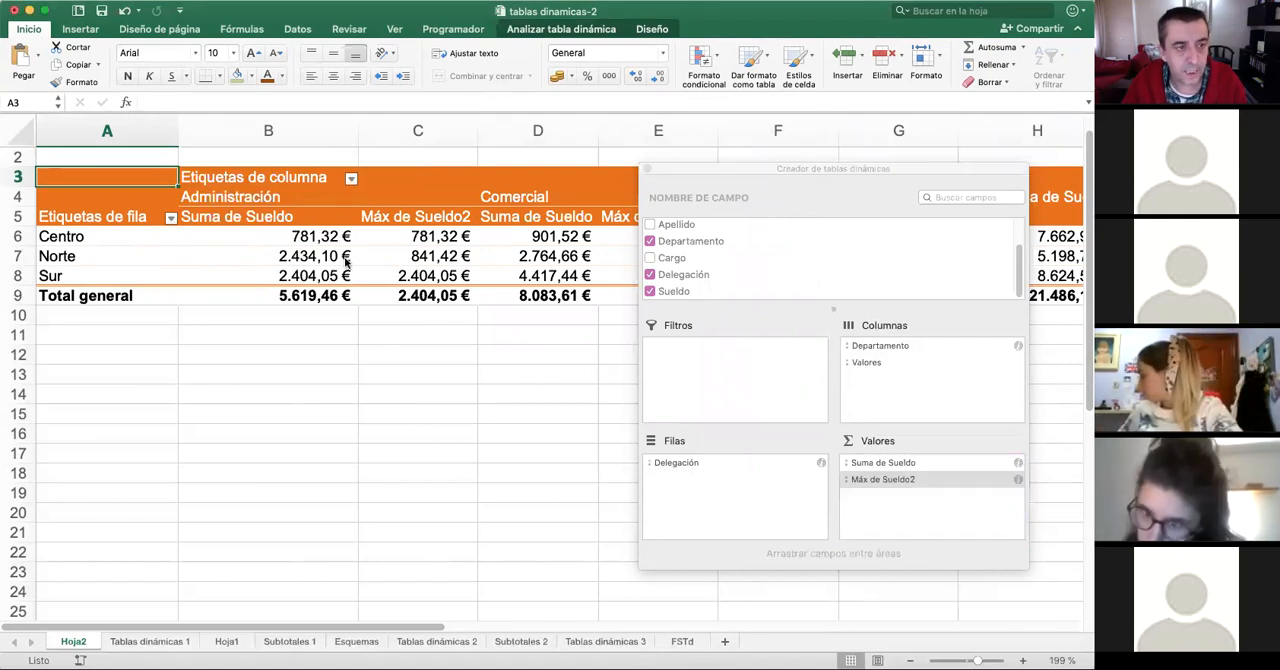
click(346, 258)
drag(418, 256, 420, 257)
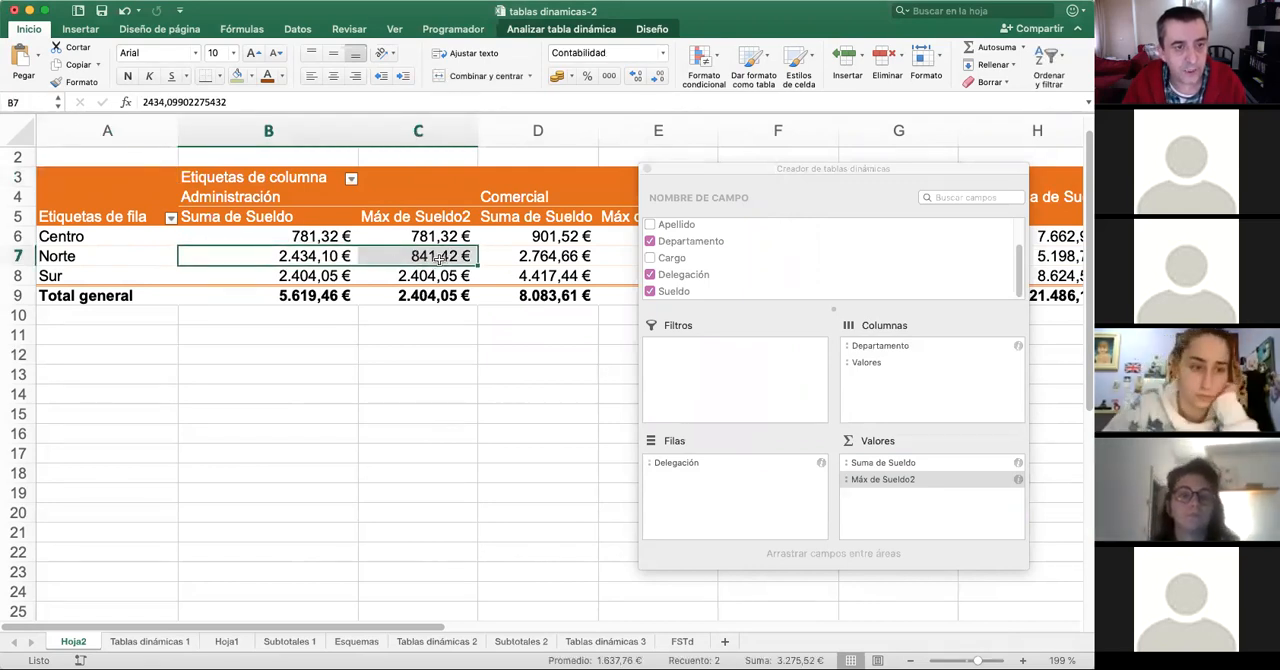
drag(315, 279, 416, 280)
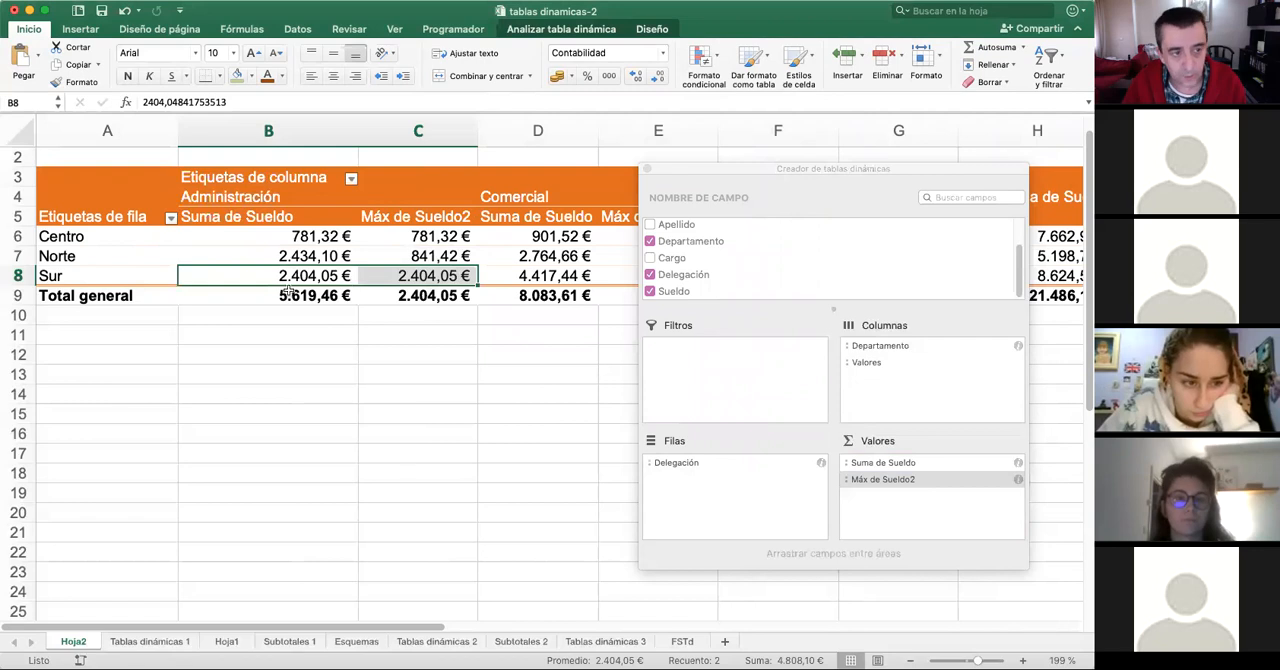
drag(436, 627, 712, 622)
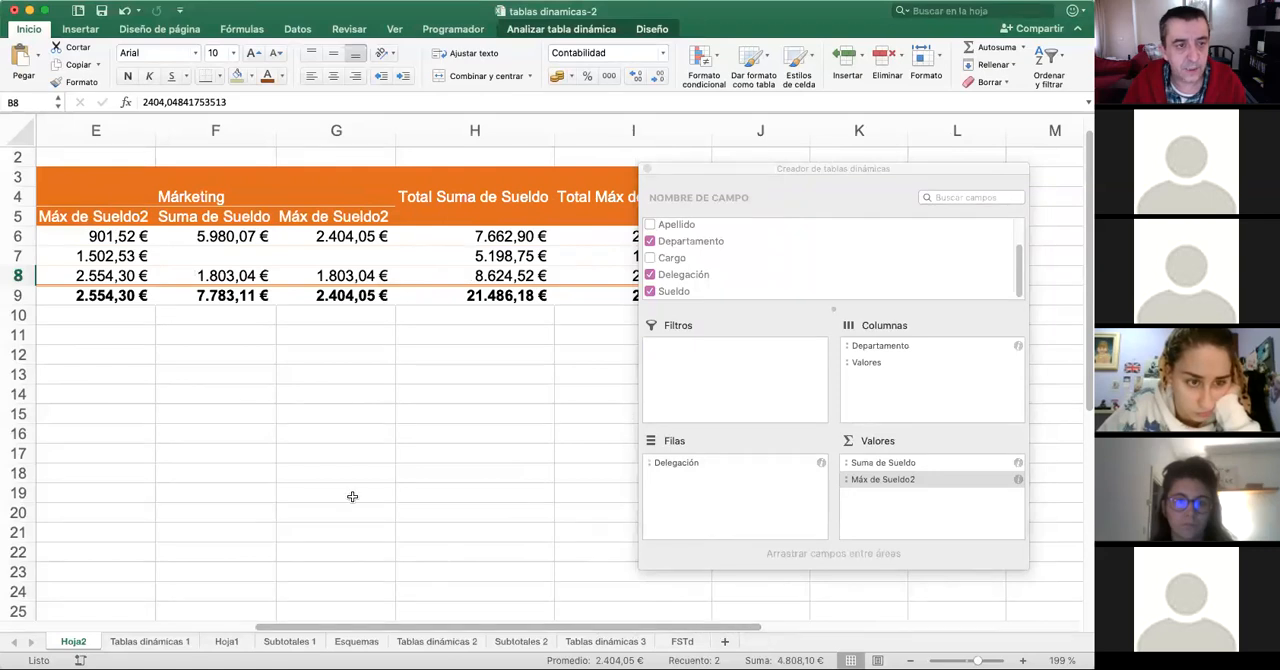
drag(472, 627, 258, 628)
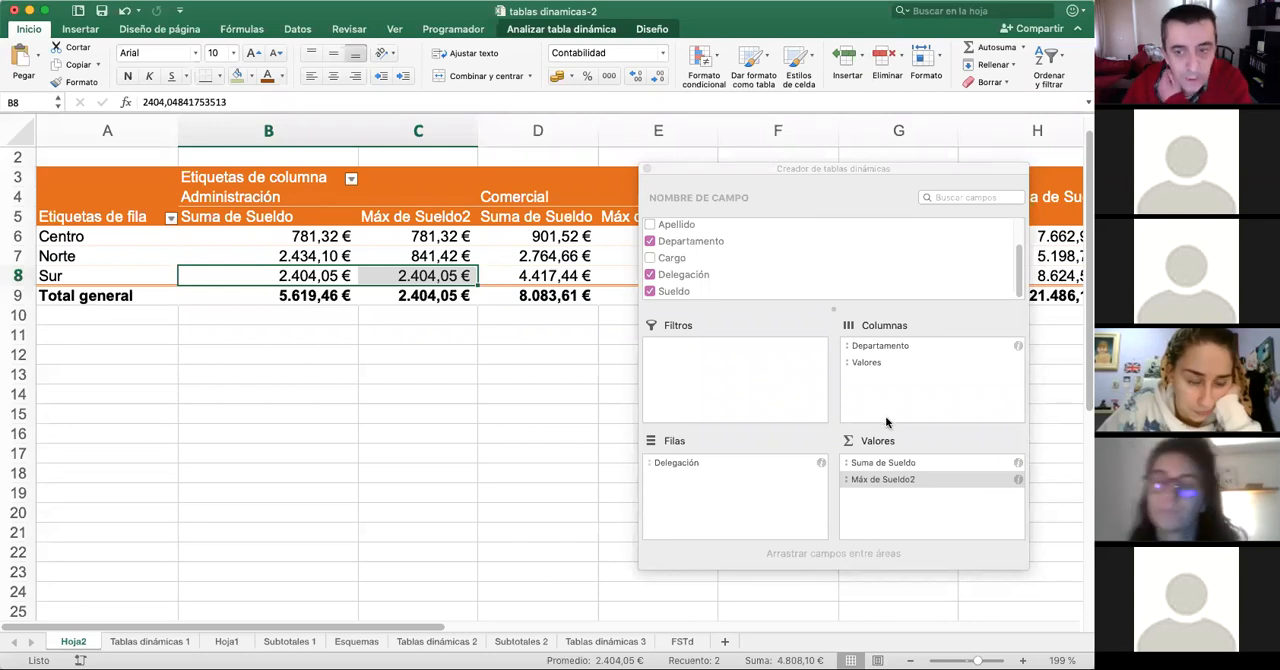
- Remove the maximum of Sueldo from the values and add Cargo as a report filter
right_click(902, 480)
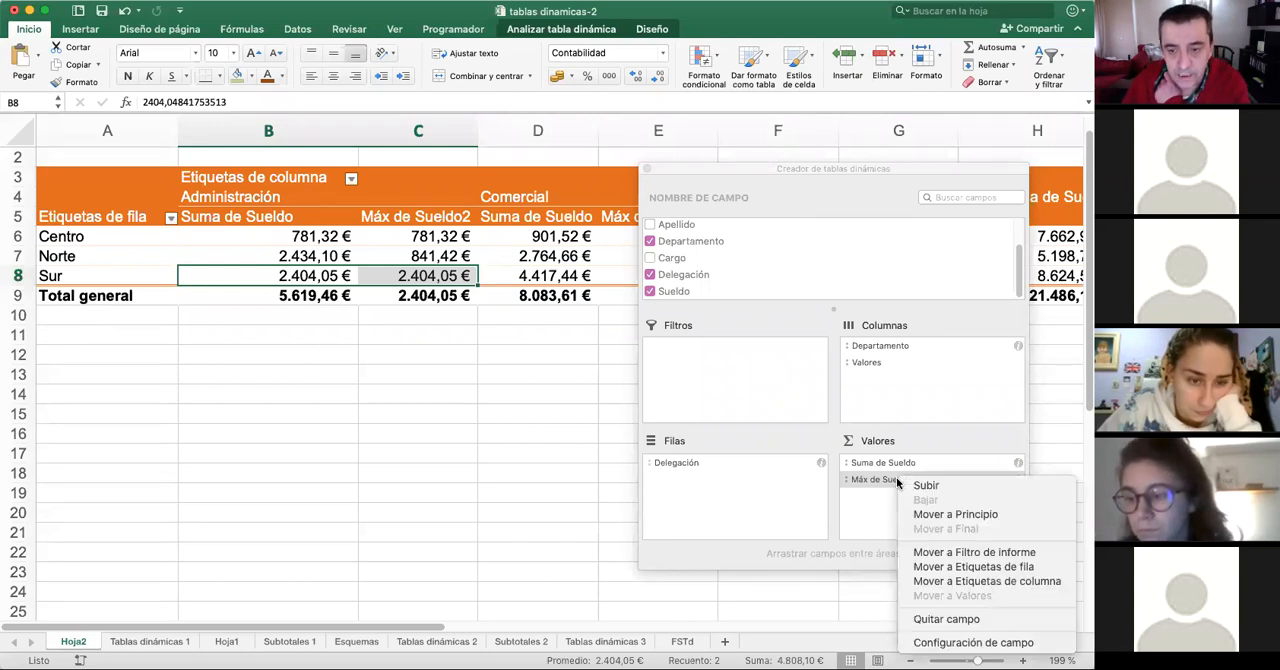
click(946, 619)
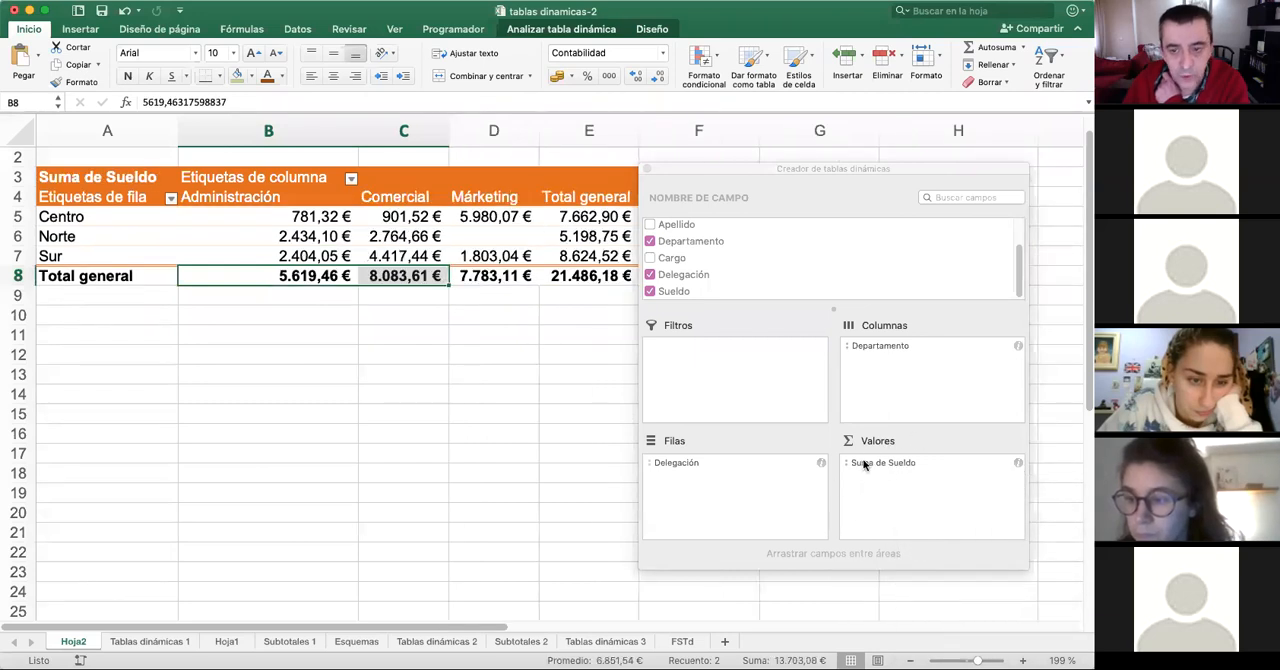
click(650, 259)
click(650, 259)
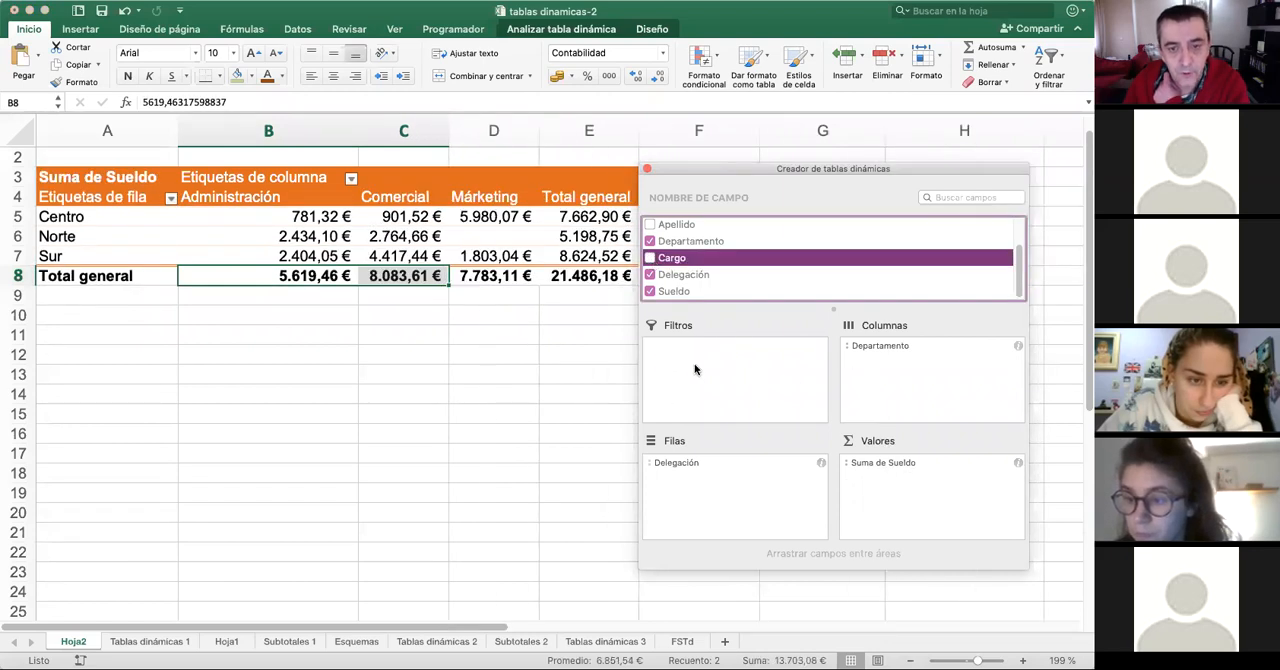
drag(672, 262, 721, 373)
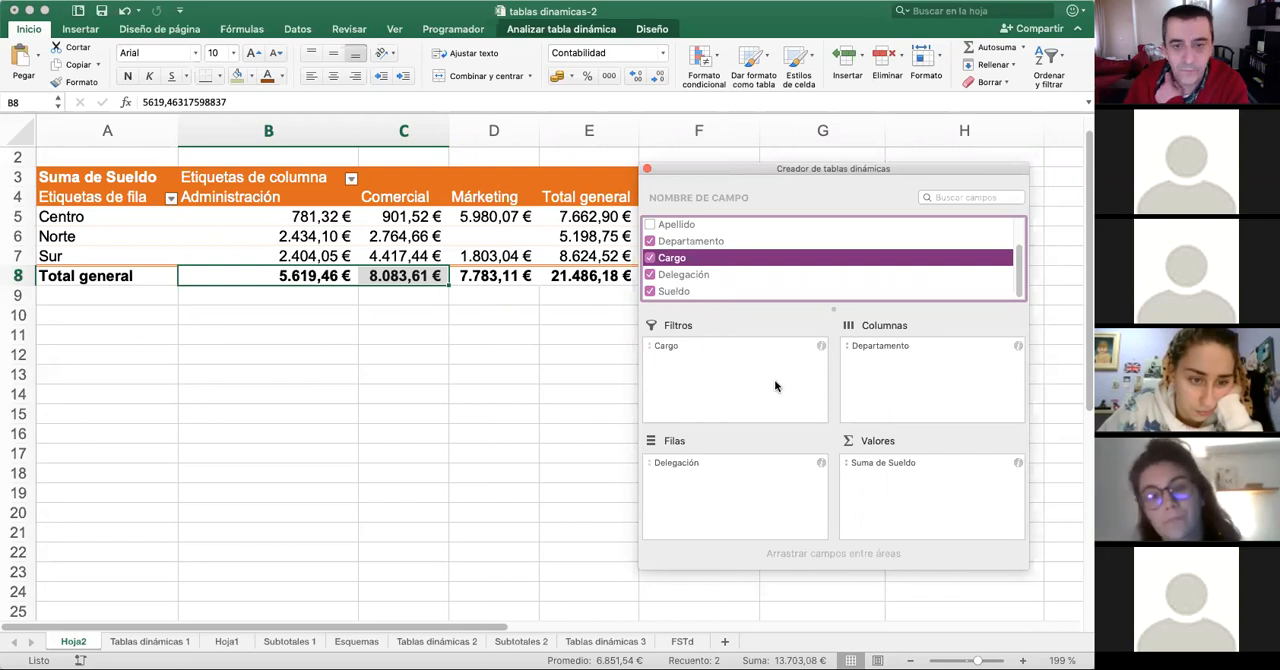
scroll(192, 252, up, 1)
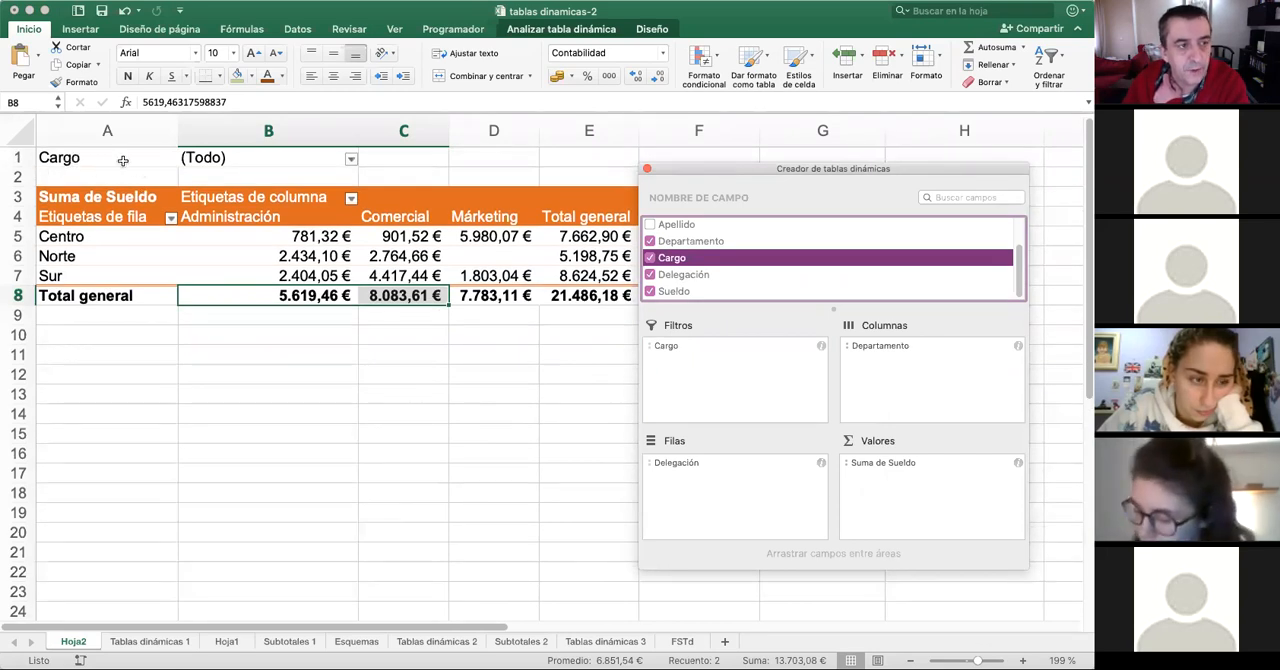
- Filter the pivot table by Cargo to show only Administrativo, keeping the filter window clear of the table
click(350, 161)
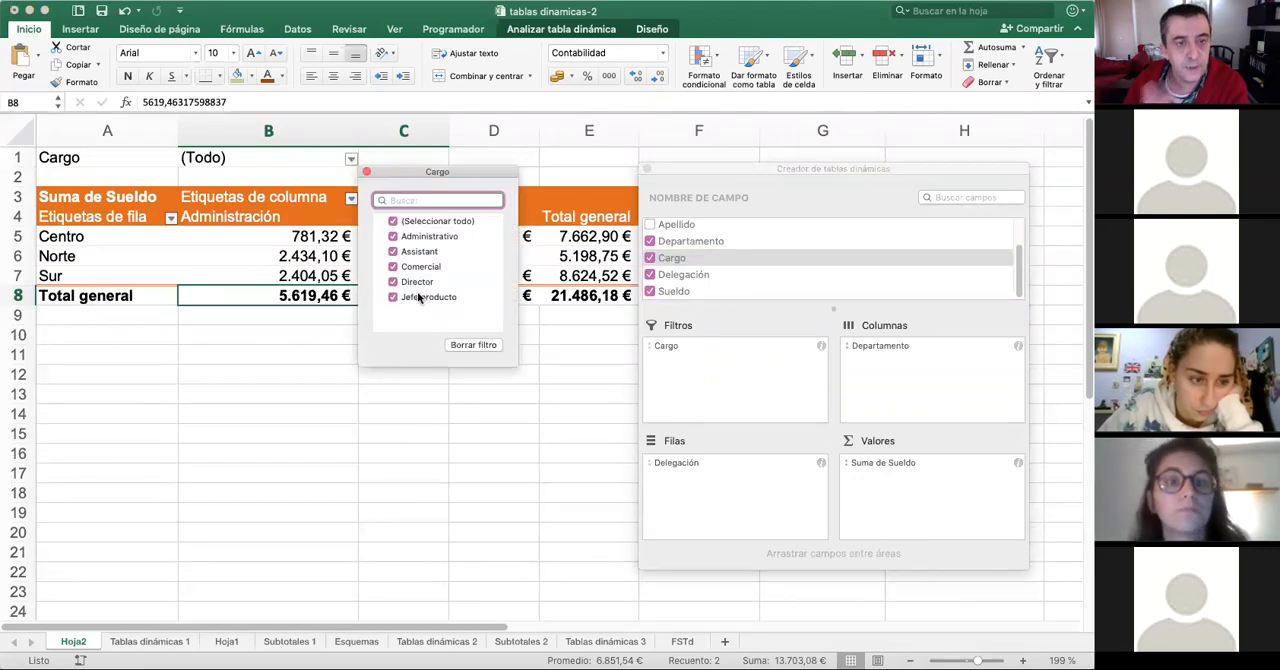
click(393, 222)
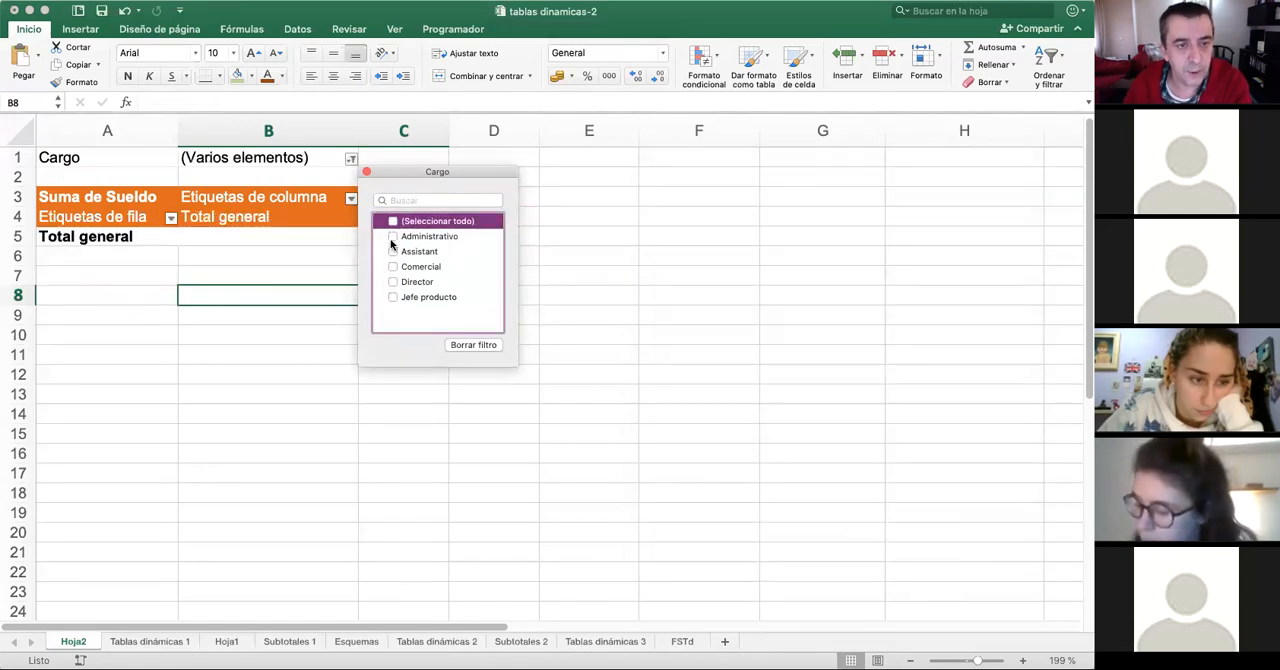
click(393, 237)
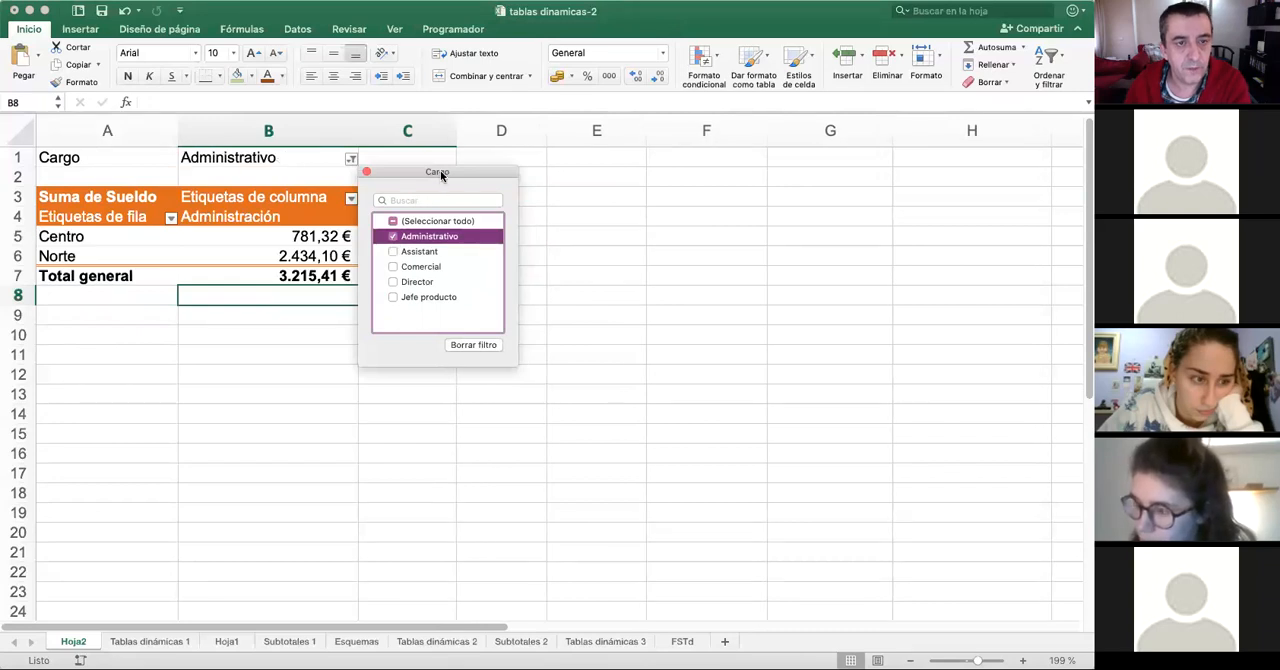
drag(440, 170, 735, 208)
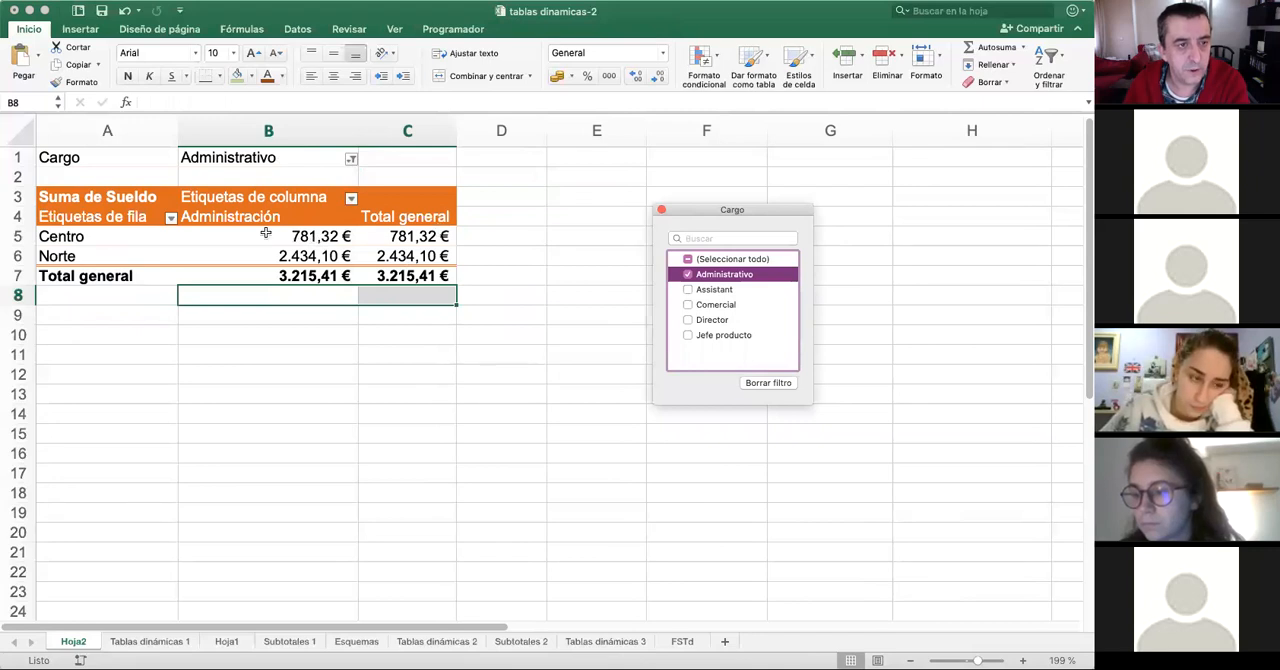
- Switch the Cargo report filter to Director only and move the field builder away from the table
click(688, 275)
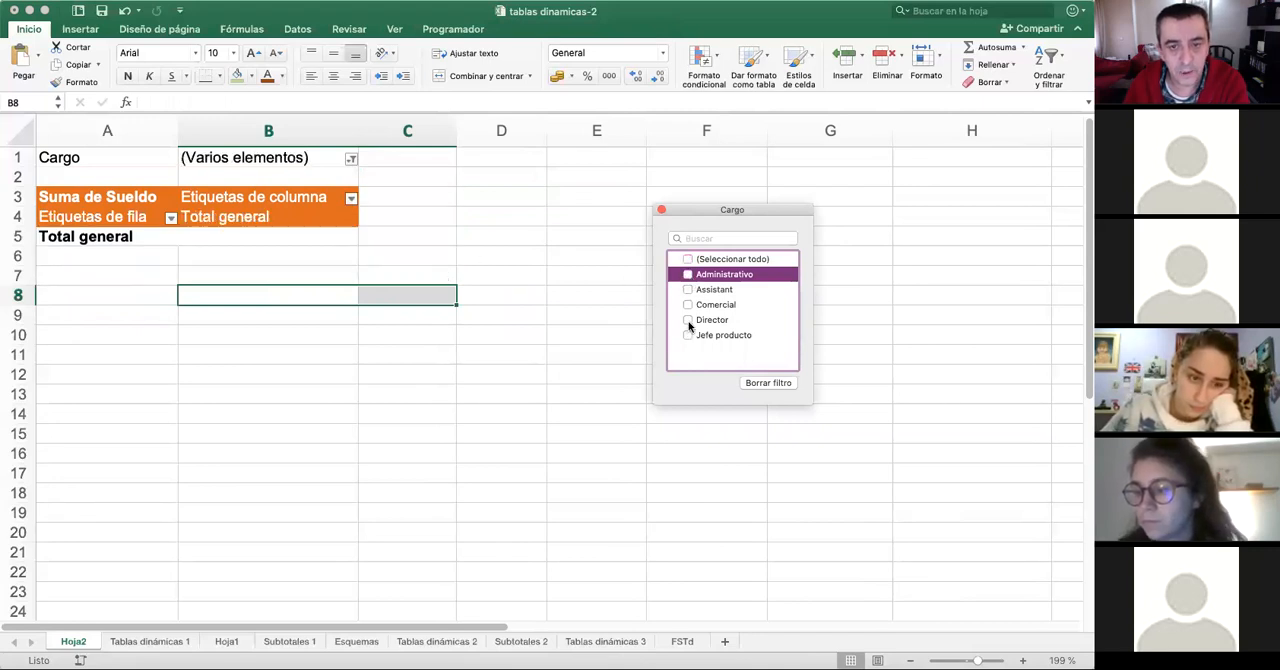
click(688, 320)
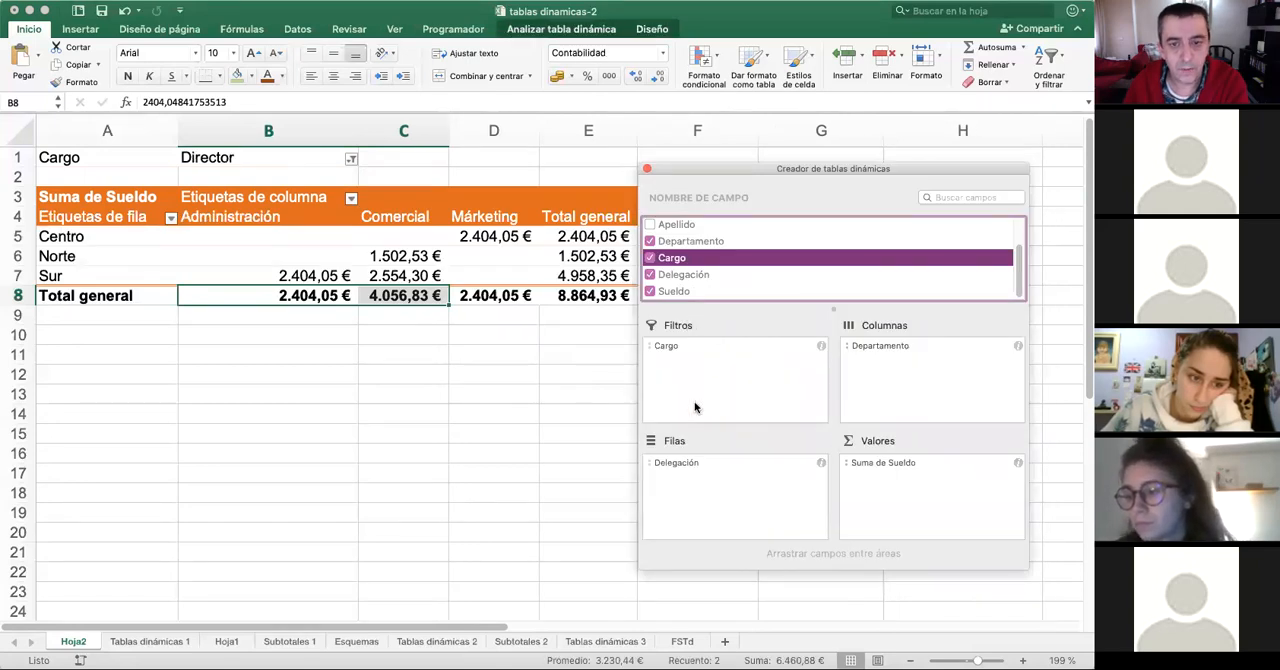
drag(724, 189, 841, 189)
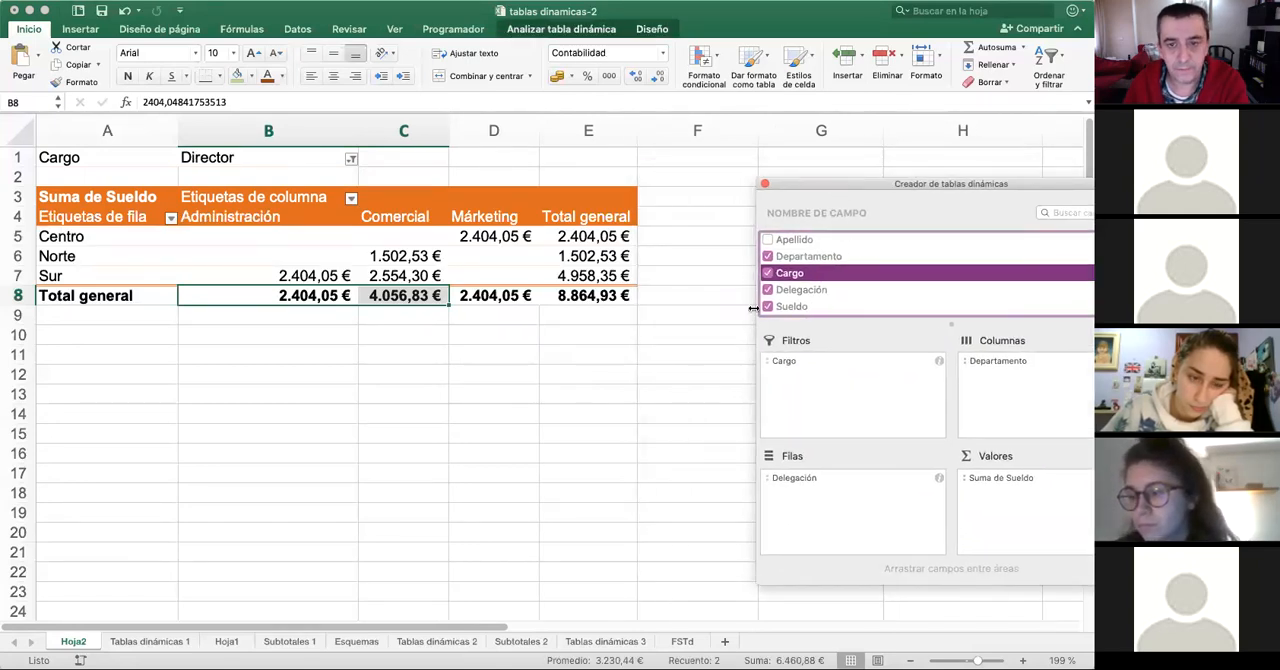
- Add Comercial to the Cargo report filter alongside Director and keep the filter window off the table
click(351, 160)
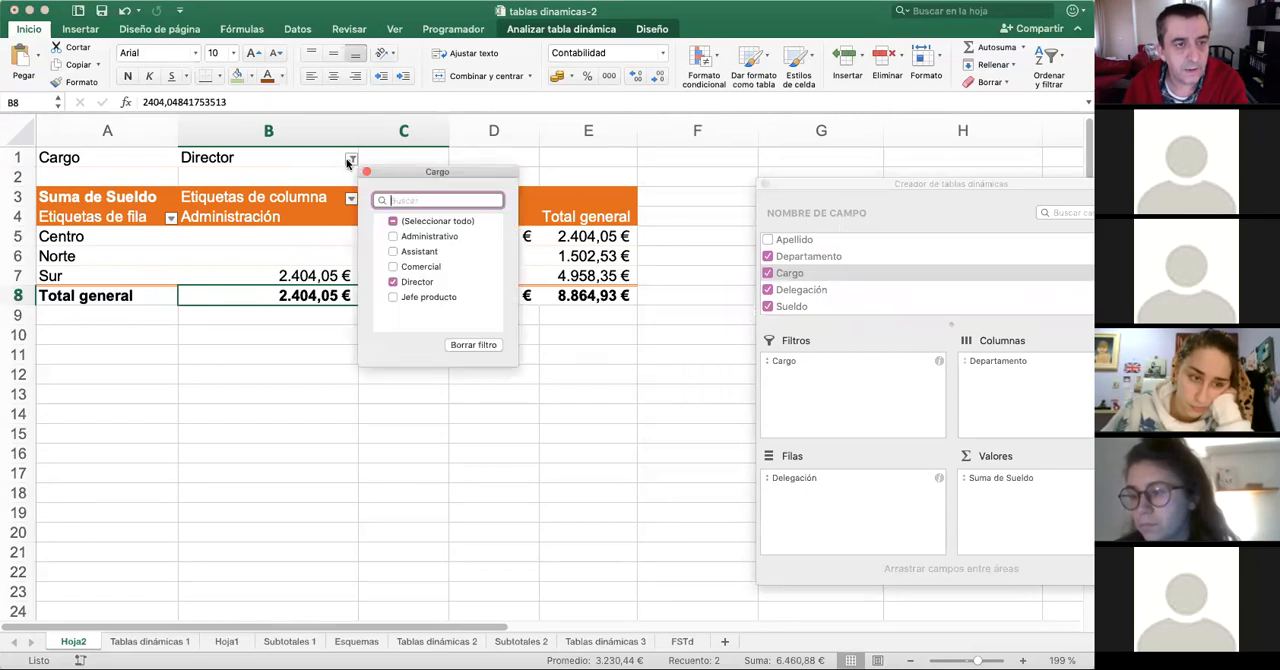
click(394, 268)
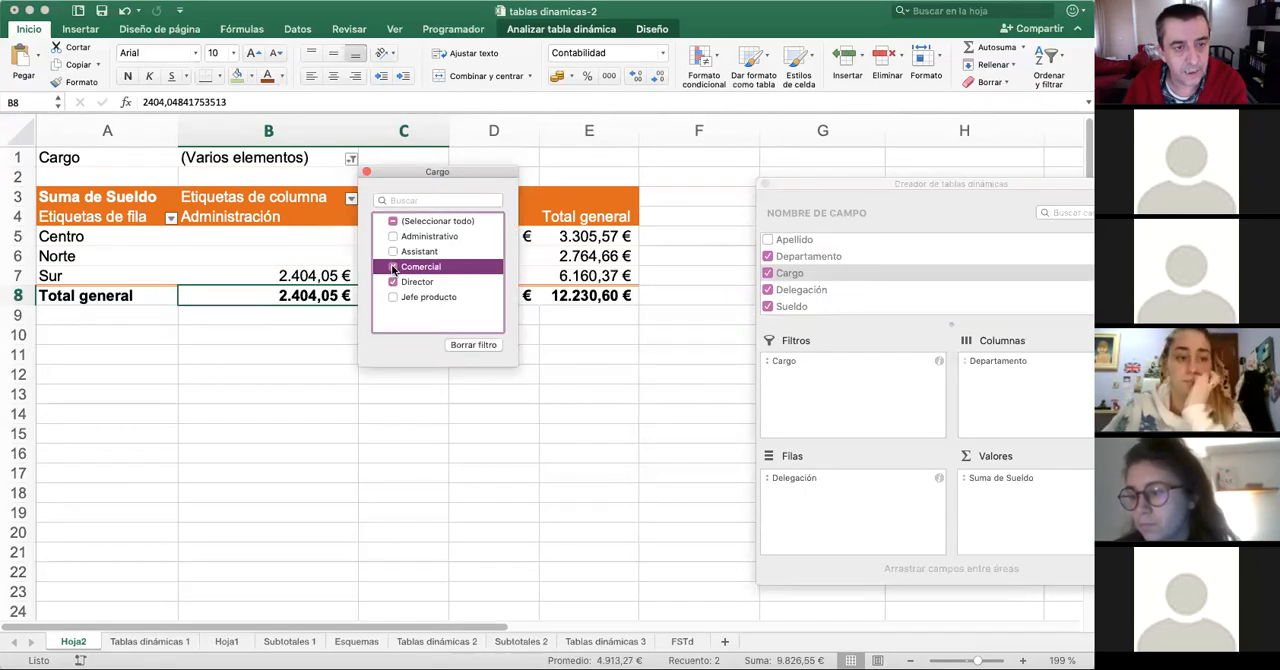
drag(447, 171, 588, 355)
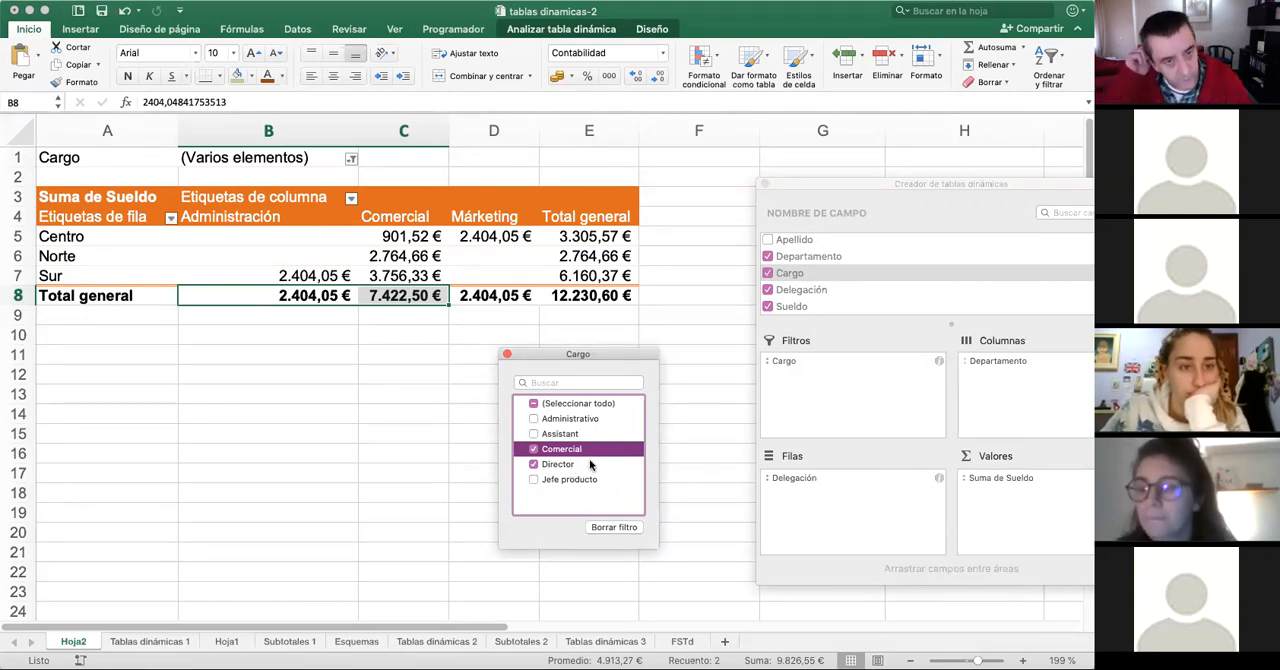
scroll(590, 465, down, 2)
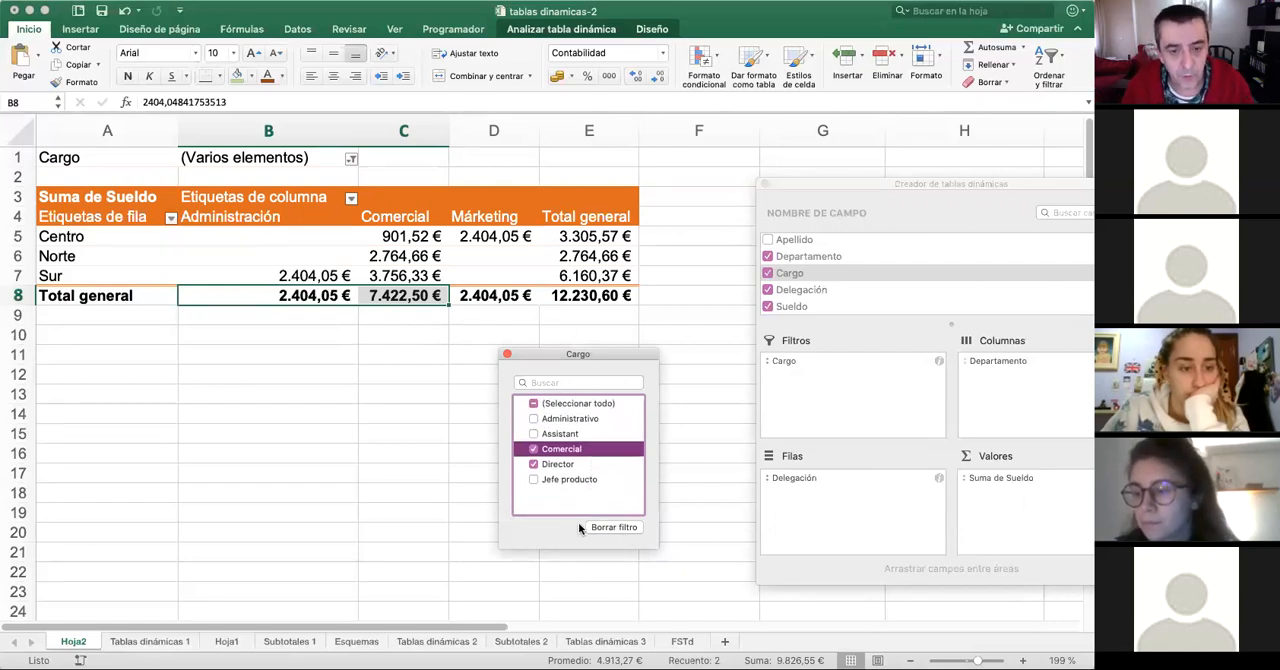
- Restore the Cargo report filter to include all positions and close the filter window
click(616, 527)
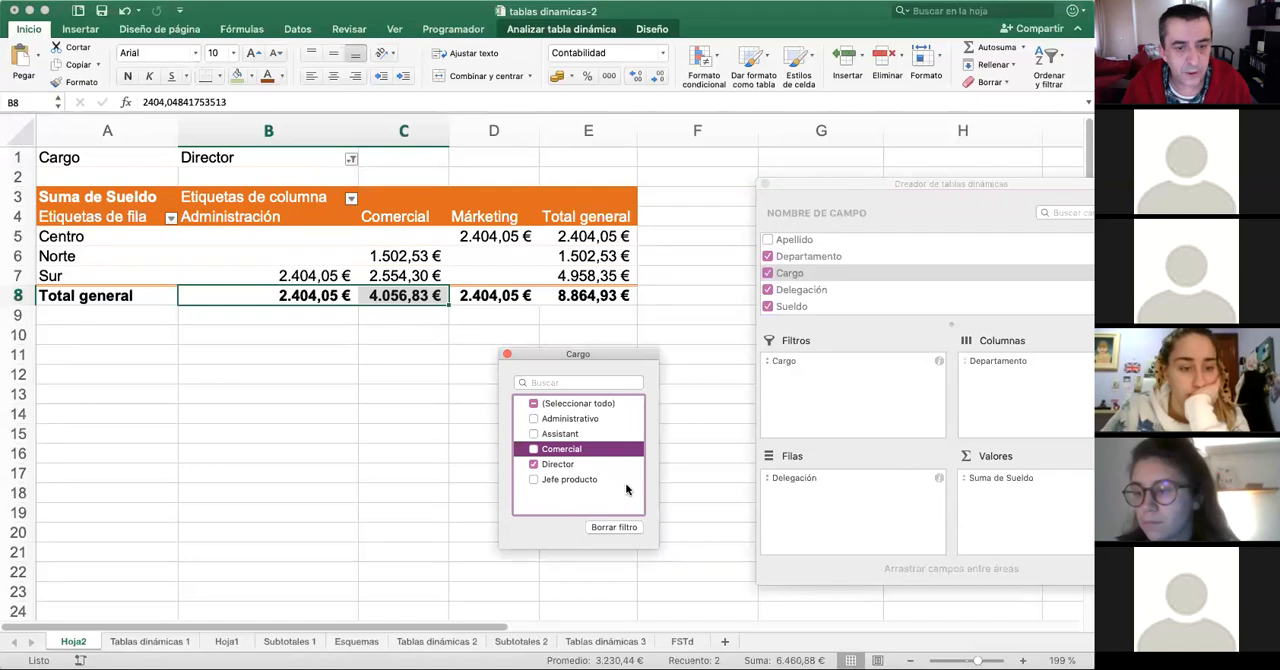
click(533, 403)
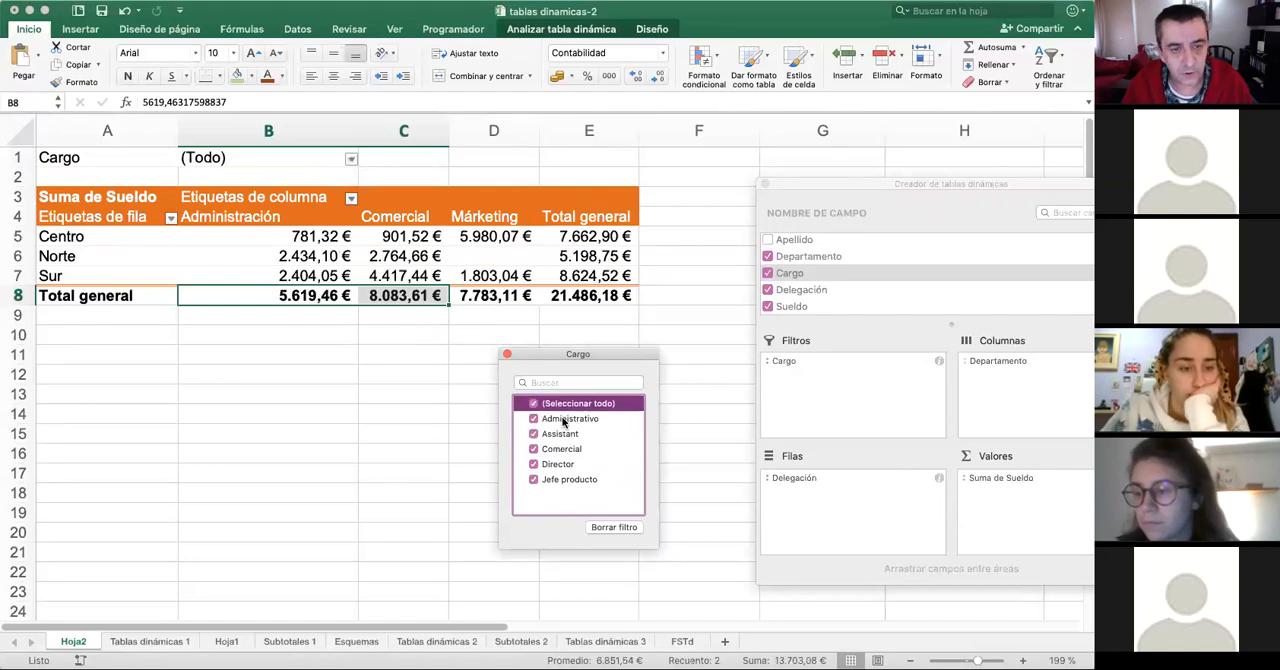
click(507, 355)
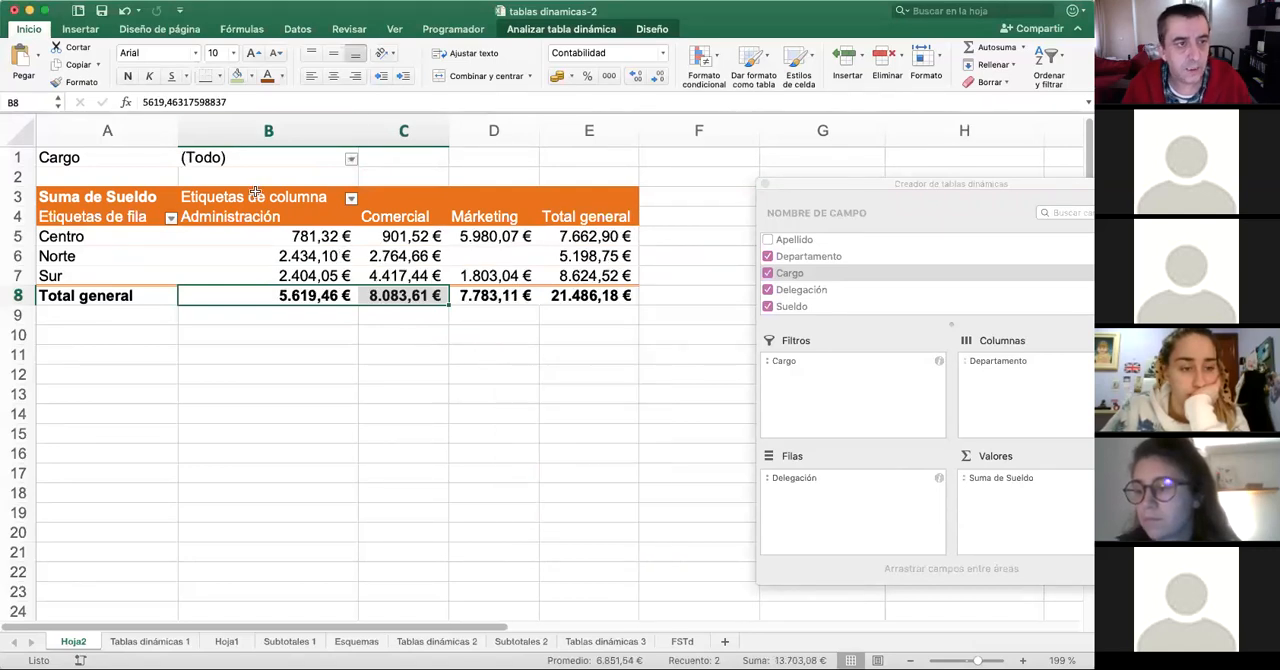
- Remove Cargo from the pivot table's report filters and bring the field builder fully back into view
click(795, 364)
click(784, 362)
right_click(787, 366)
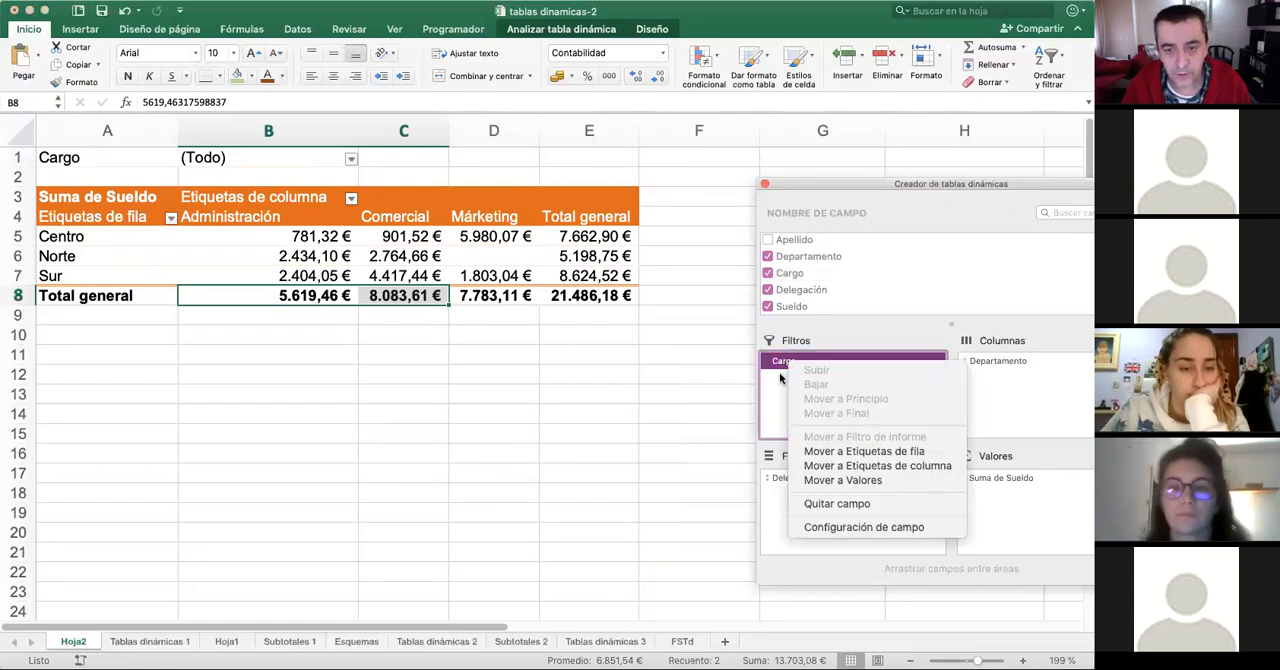
click(846, 503)
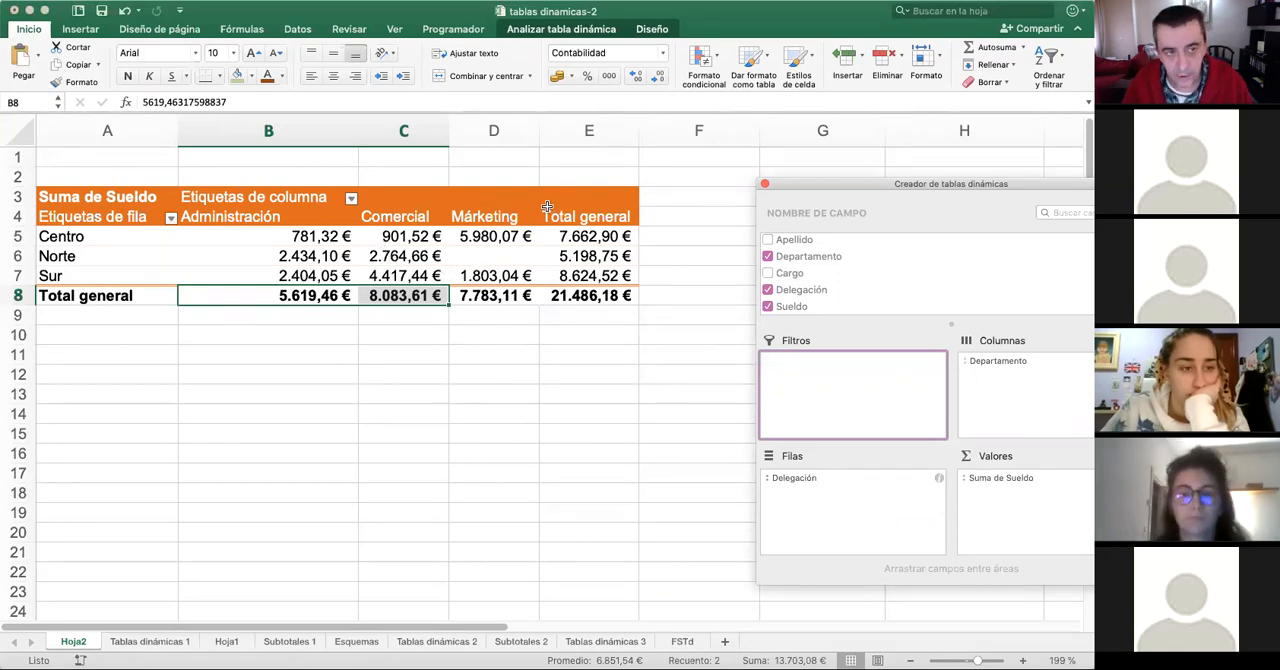
drag(891, 189, 797, 165)
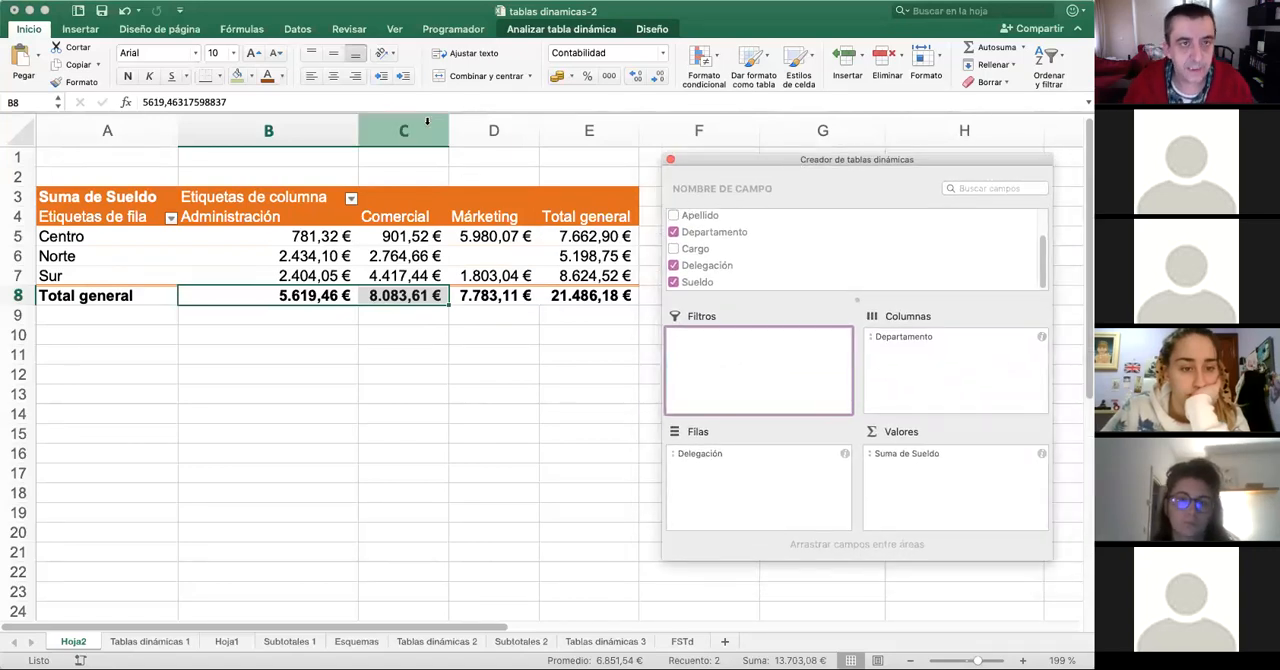
- In the source data on Tablas dinámicas 1, set the Sueldo of the employee with Código 1 to 8000
click(579, 31)
click(578, 32)
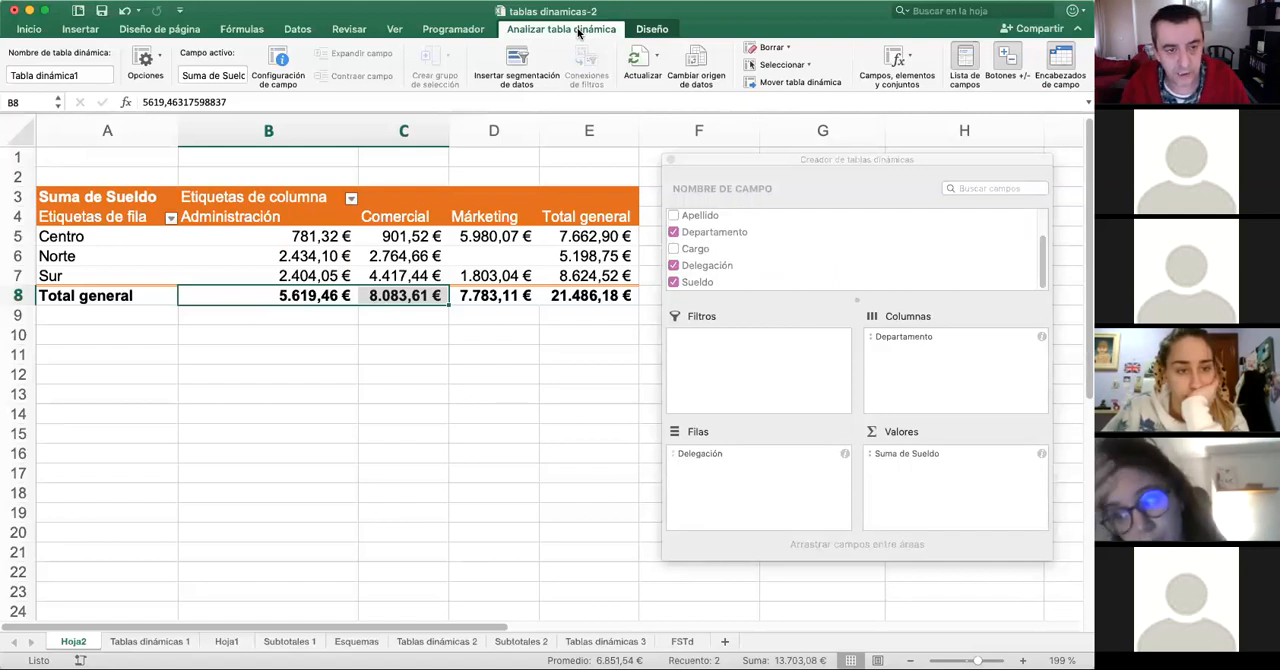
click(158, 645)
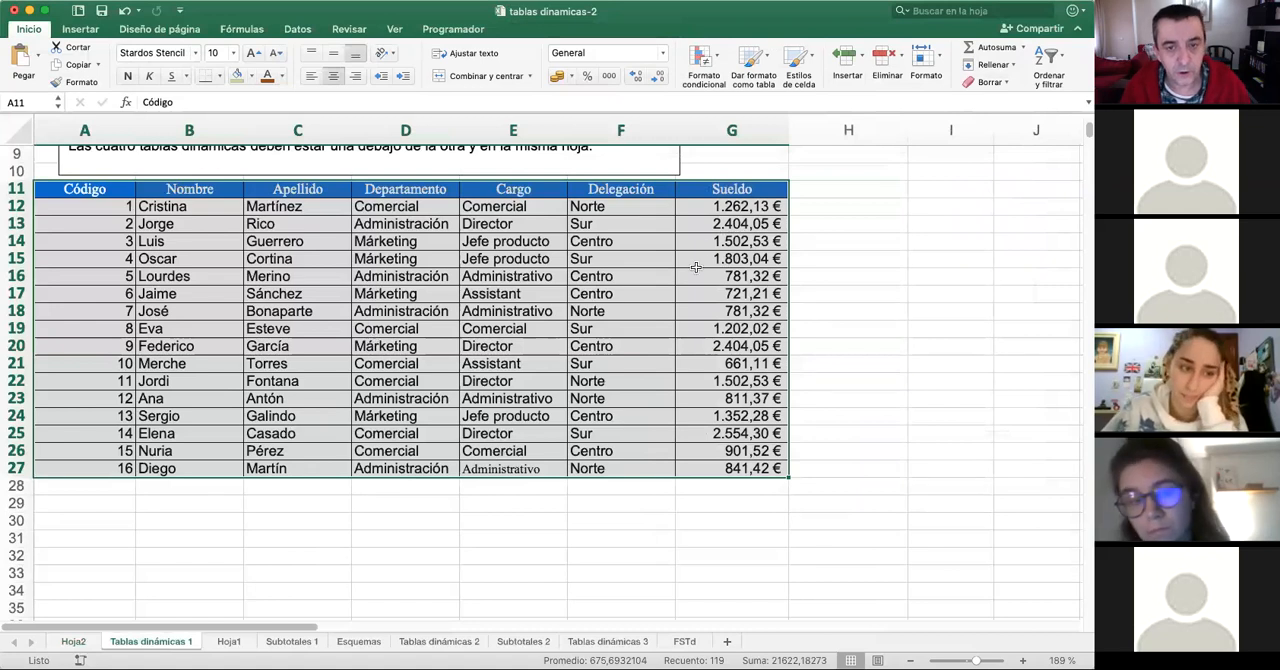
click(741, 224)
click(736, 208)
click(733, 220)
click(730, 207)
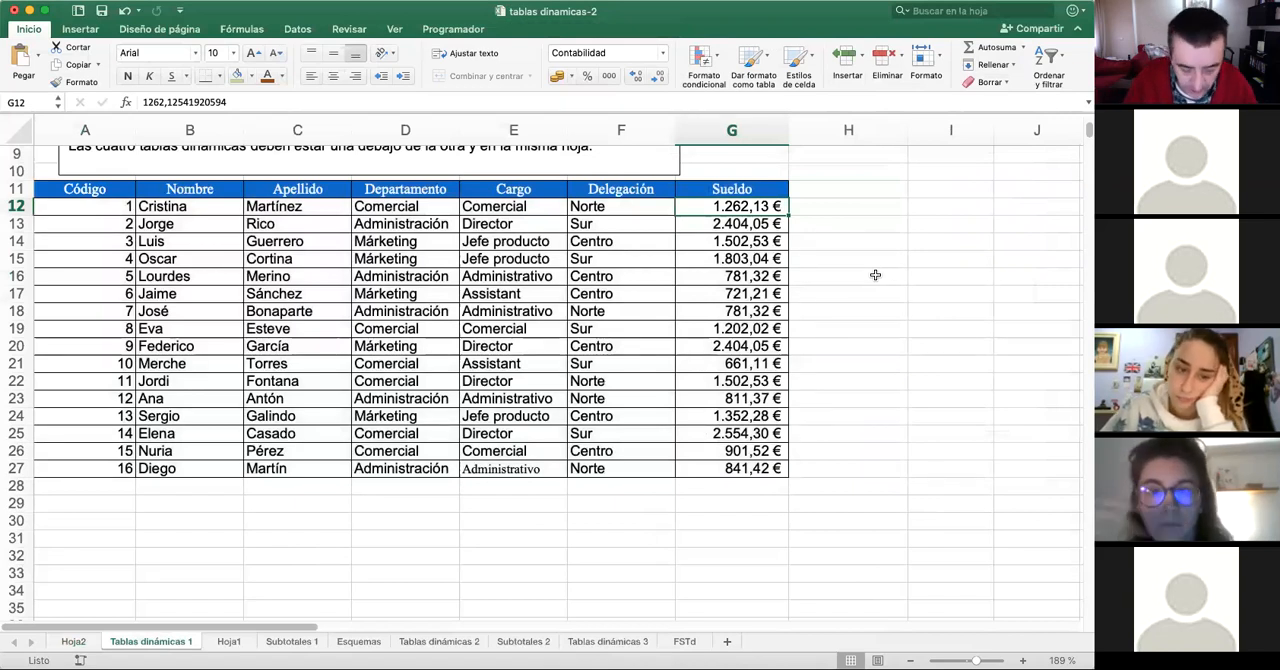
text(8000)
key(Return)
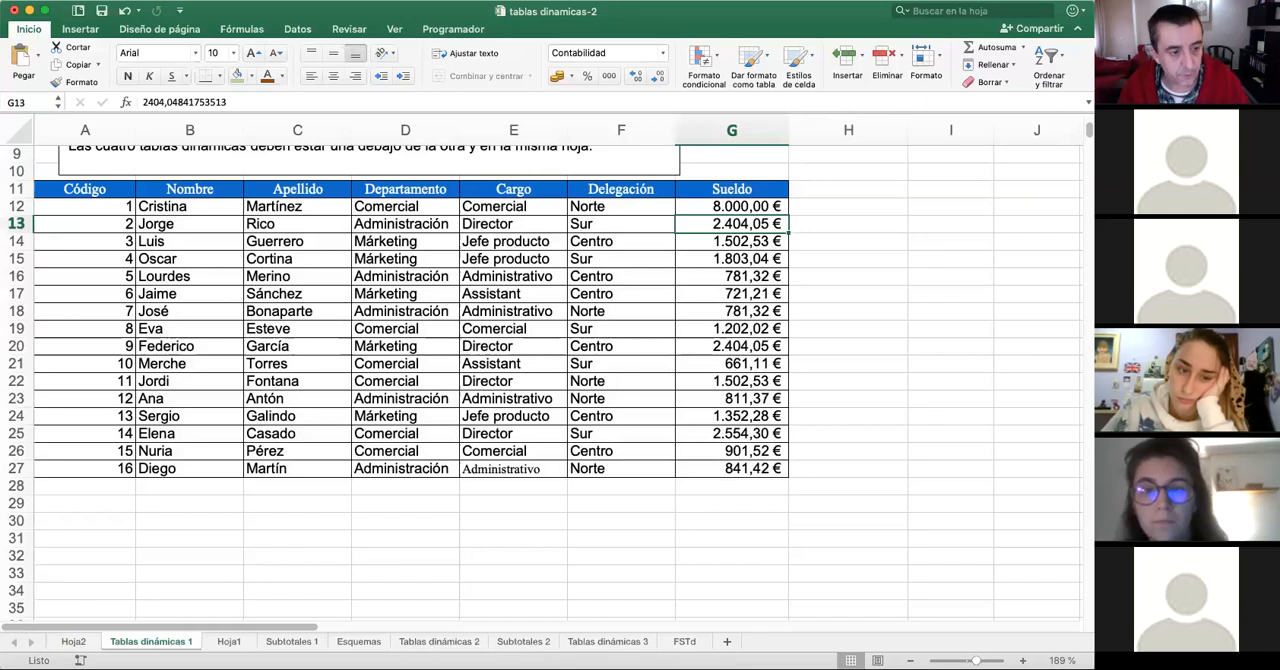
- Refresh the pivot table on Hoja2 with the changed source data and close the field builder
click(80, 645)
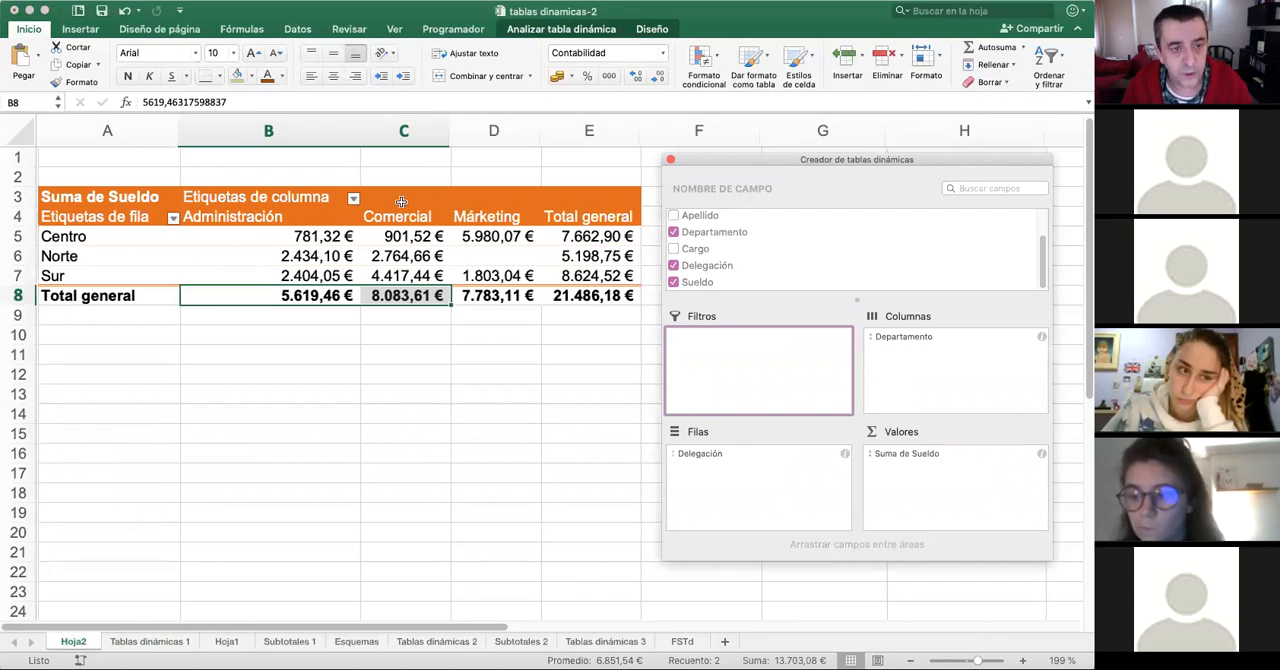
click(550, 31)
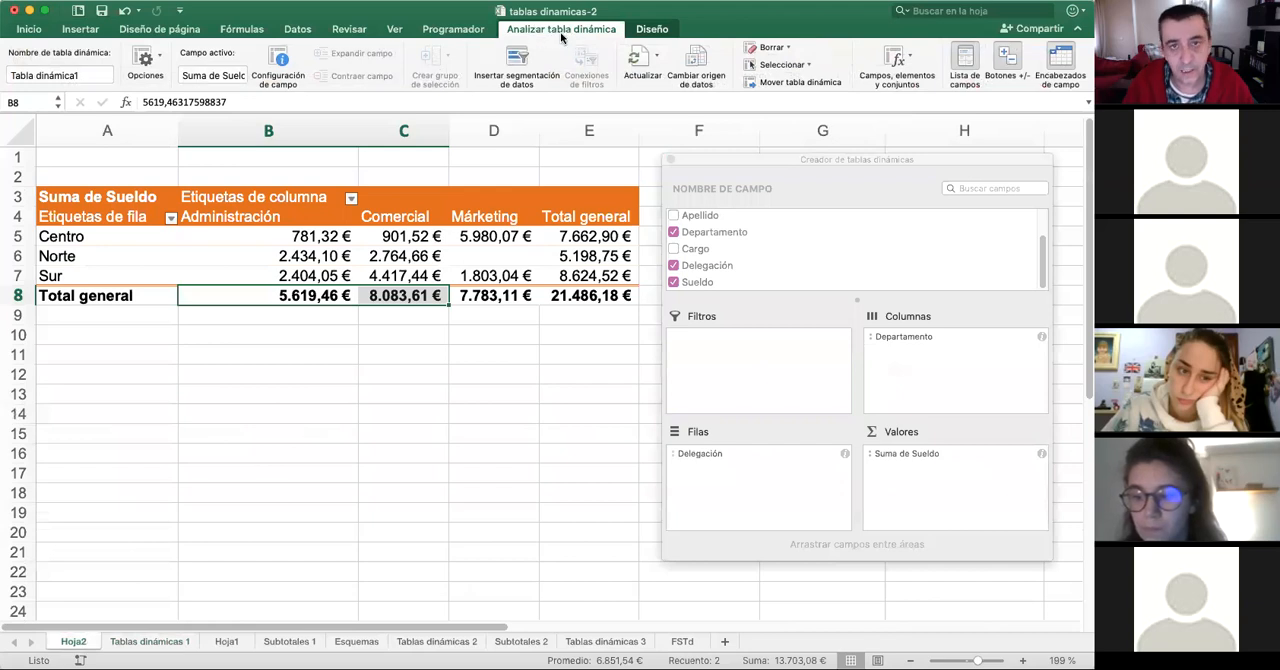
click(640, 62)
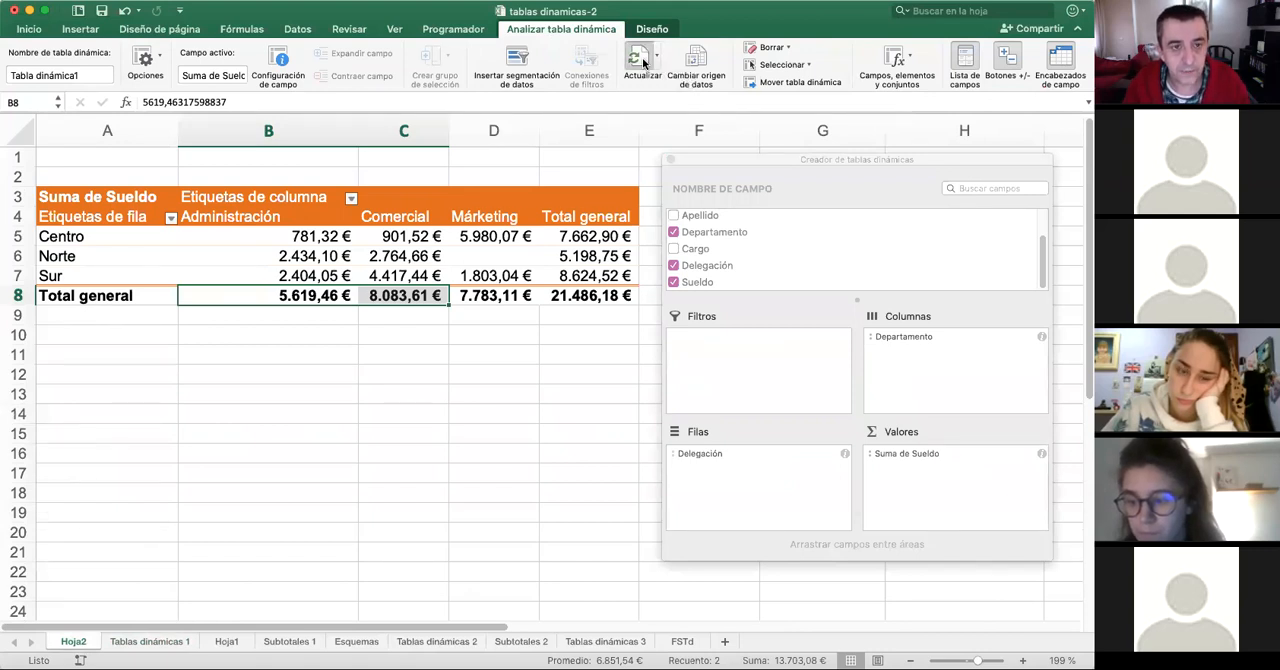
click(410, 256)
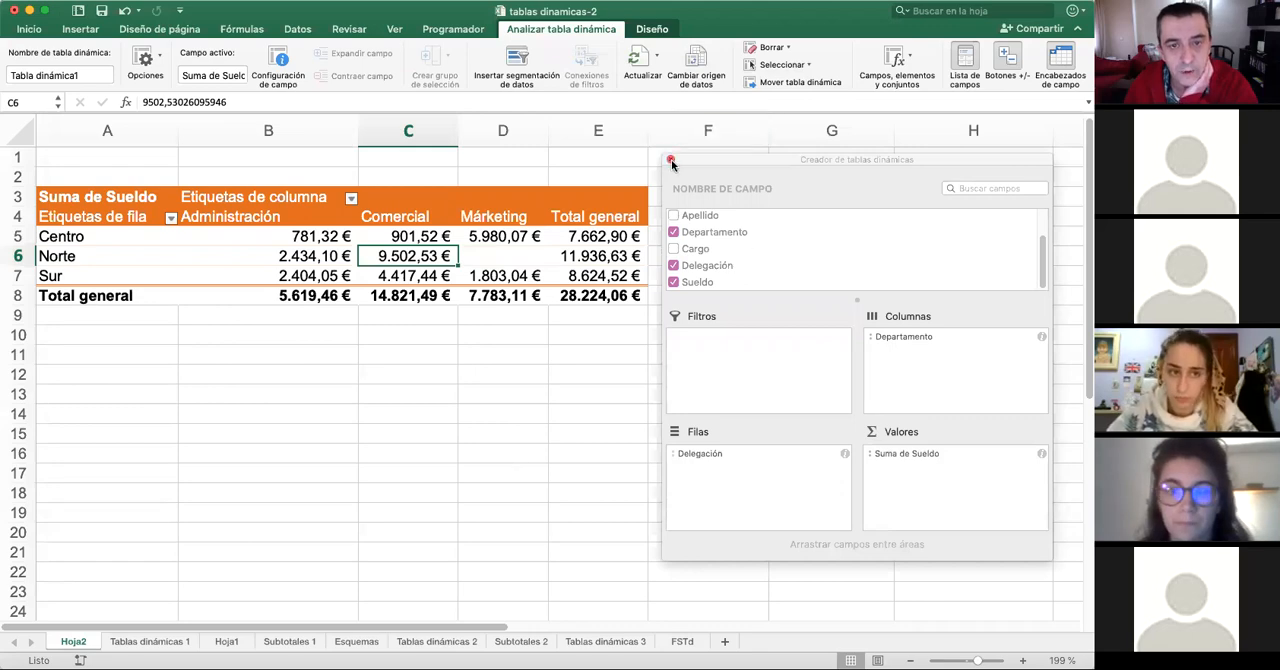
click(671, 161)
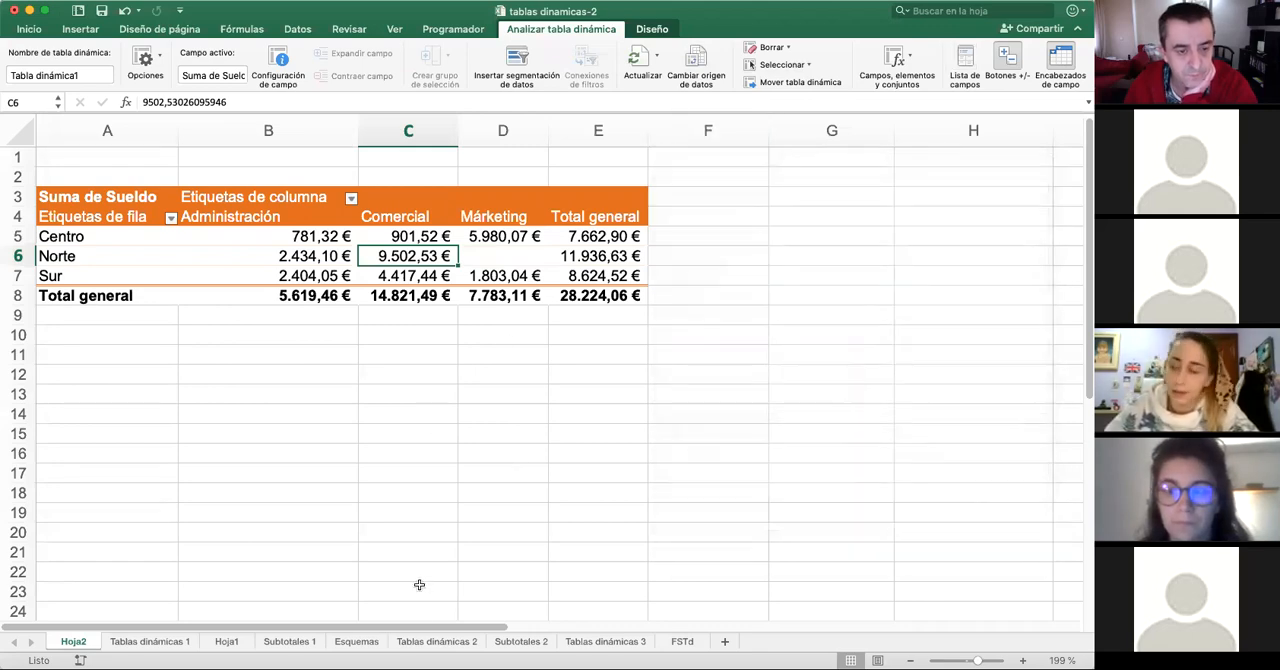
- Review the exercise instructions and the País, Deportista, Prueba and Puntos data on the Tablas dinámicas 2 sheet
click(420, 643)
scroll(396, 446, up, 7)
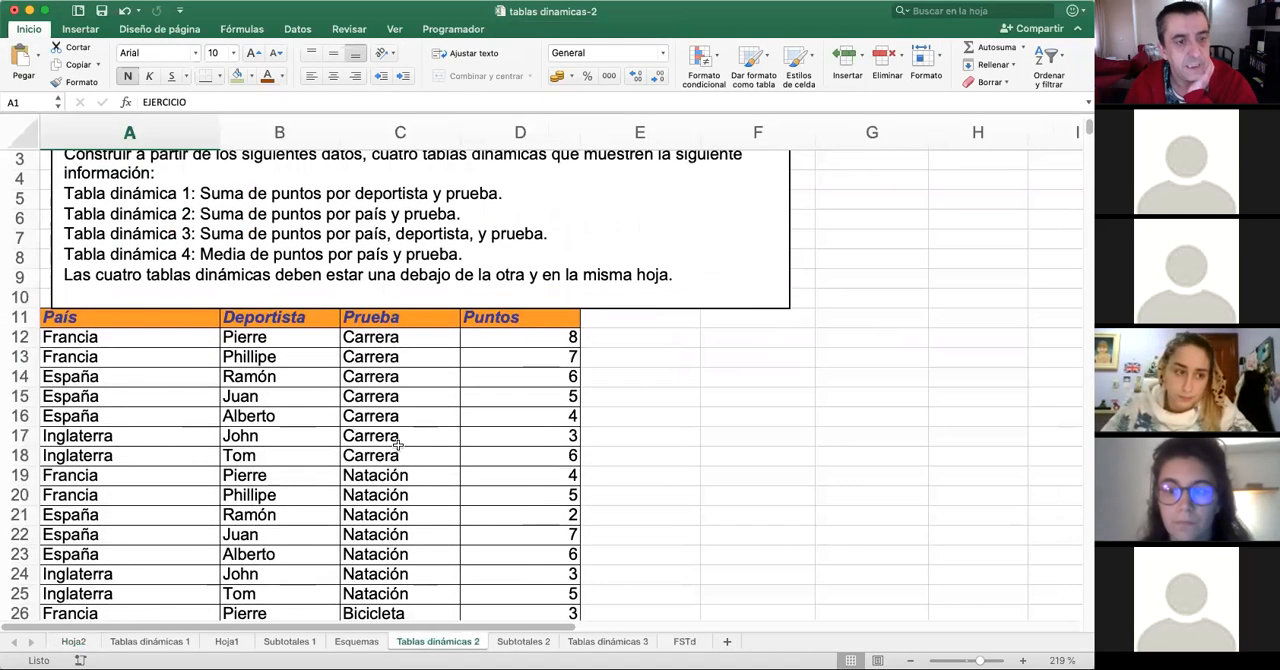
scroll(450, 455, right, 1)
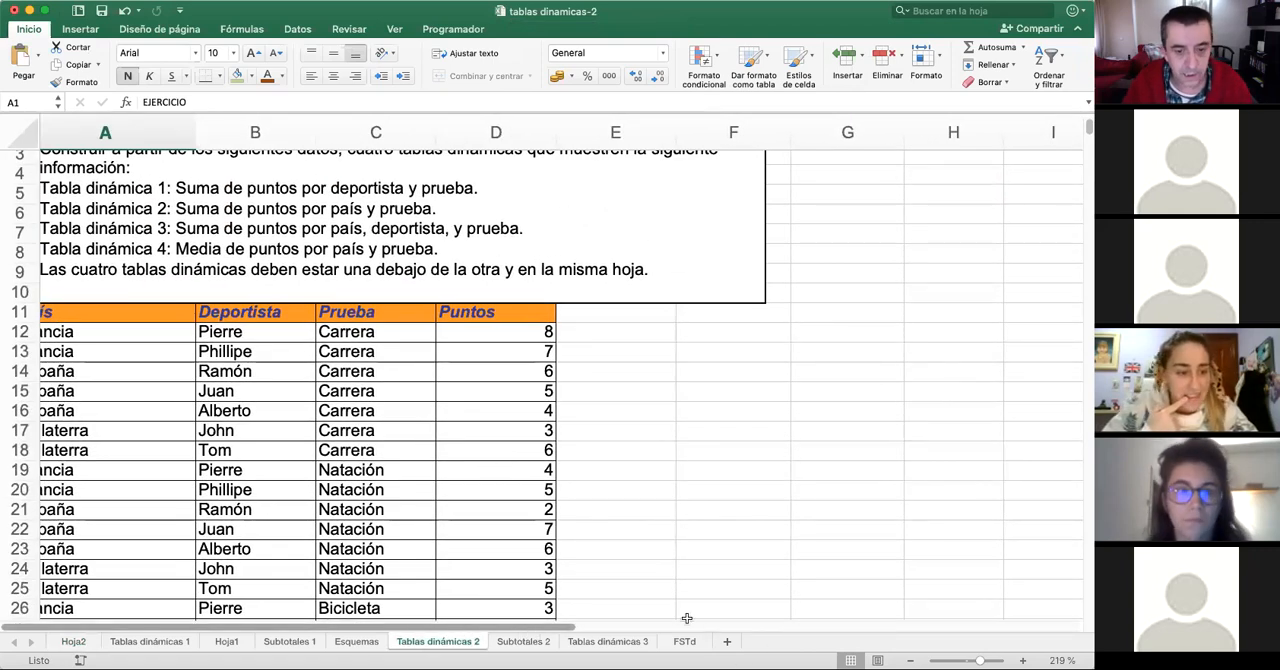
click(479, 483)
key(Left)
key(Left)
key(Left)
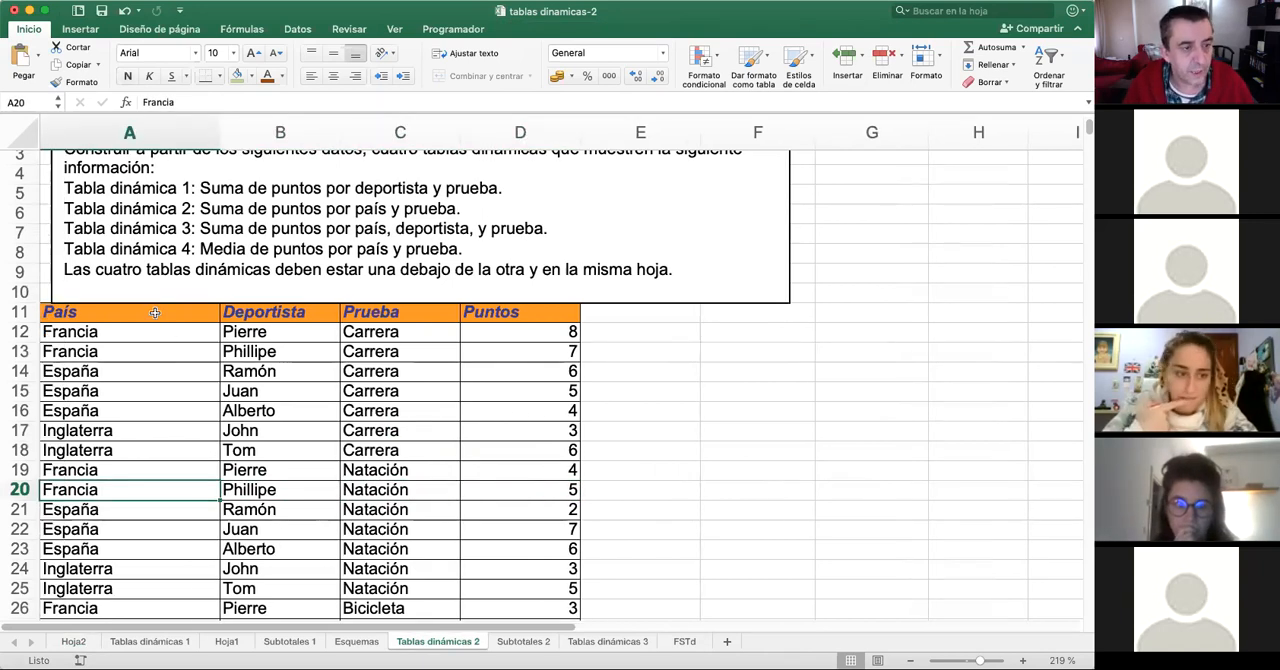
scroll(400, 322, down, 1)
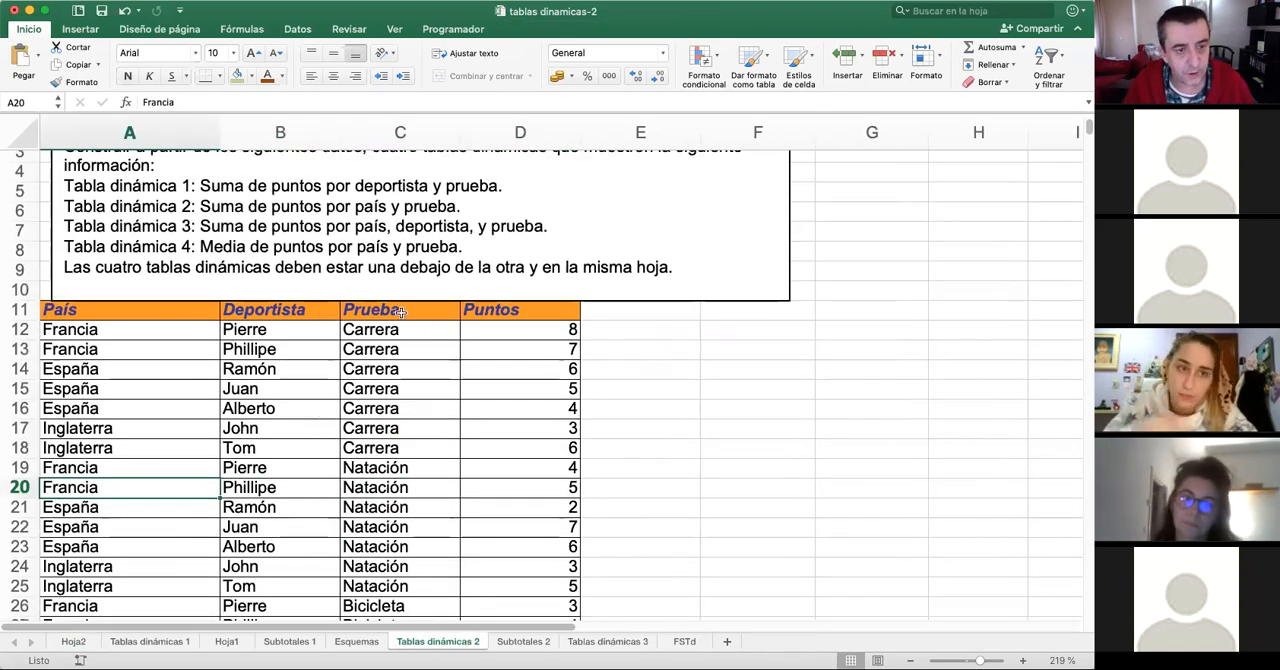
scroll(507, 402, down, 6)
scroll(508, 400, up, 7)
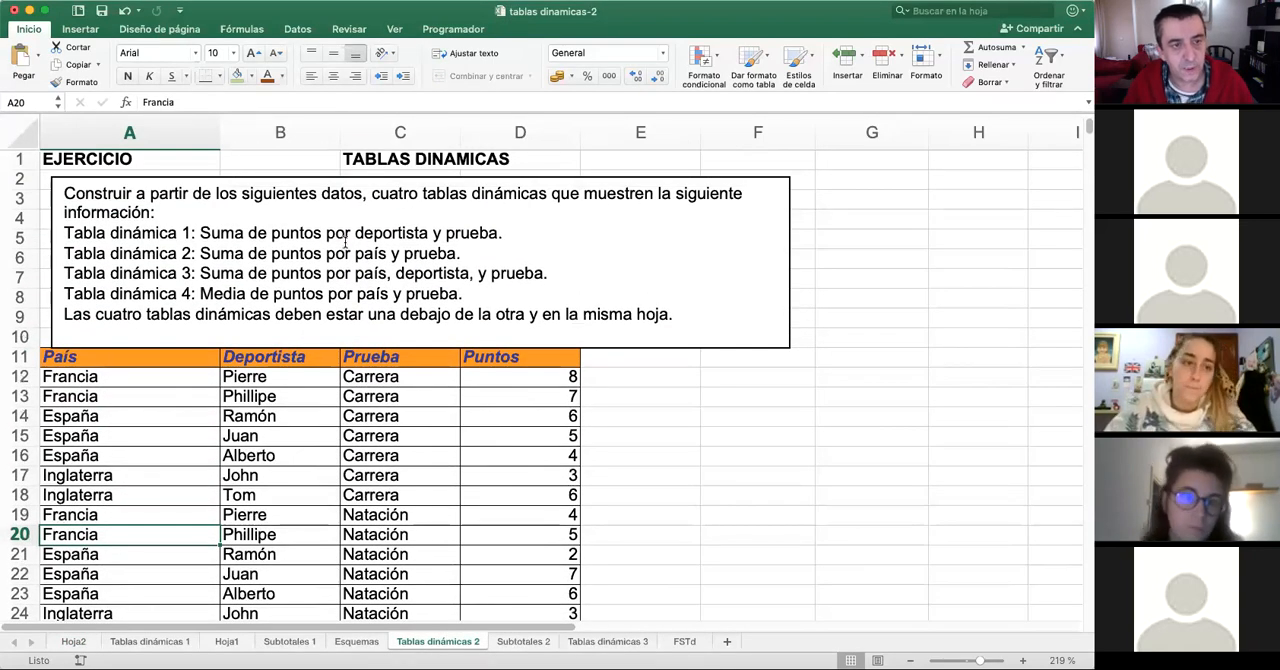
scroll(400, 296, down, 2)
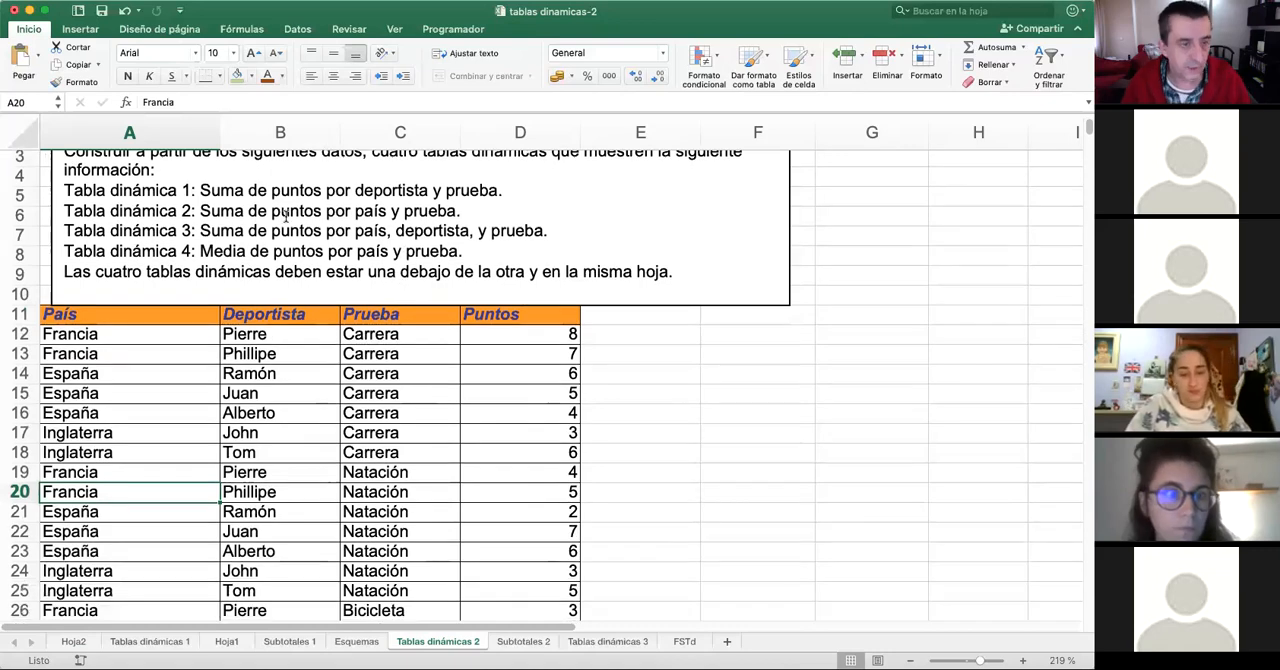
scroll(313, 301, down, 4)
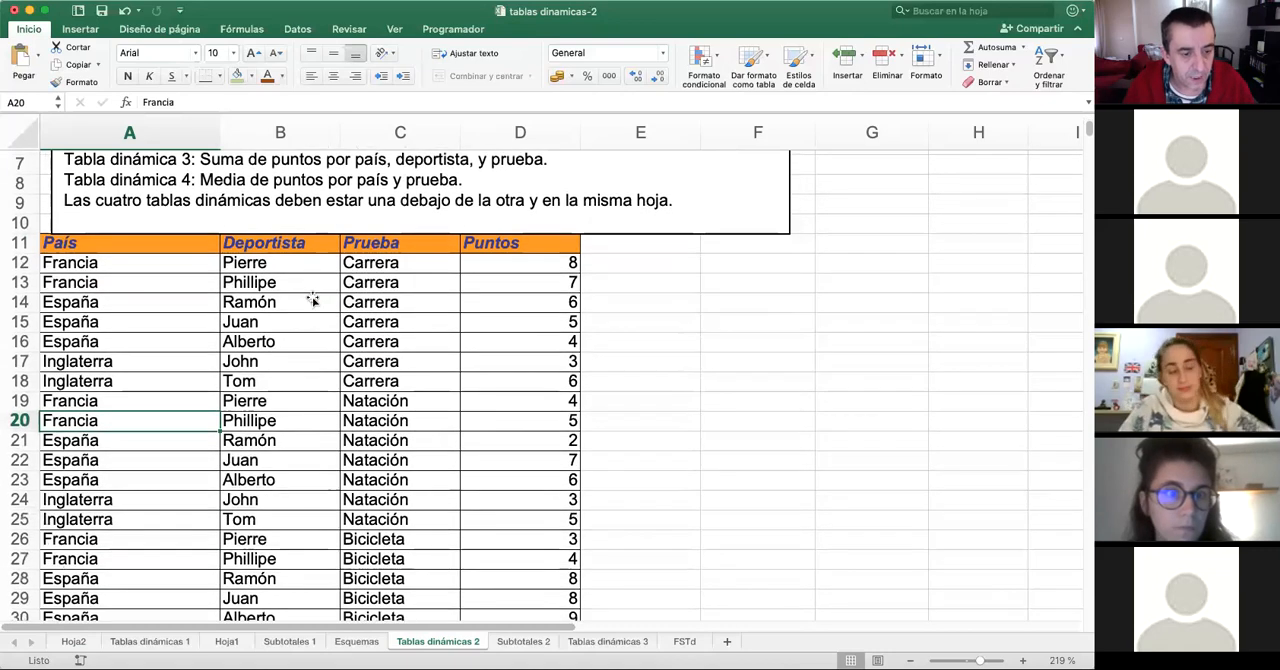
scroll(310, 310, up, 2)
scroll(325, 355, up, 3)
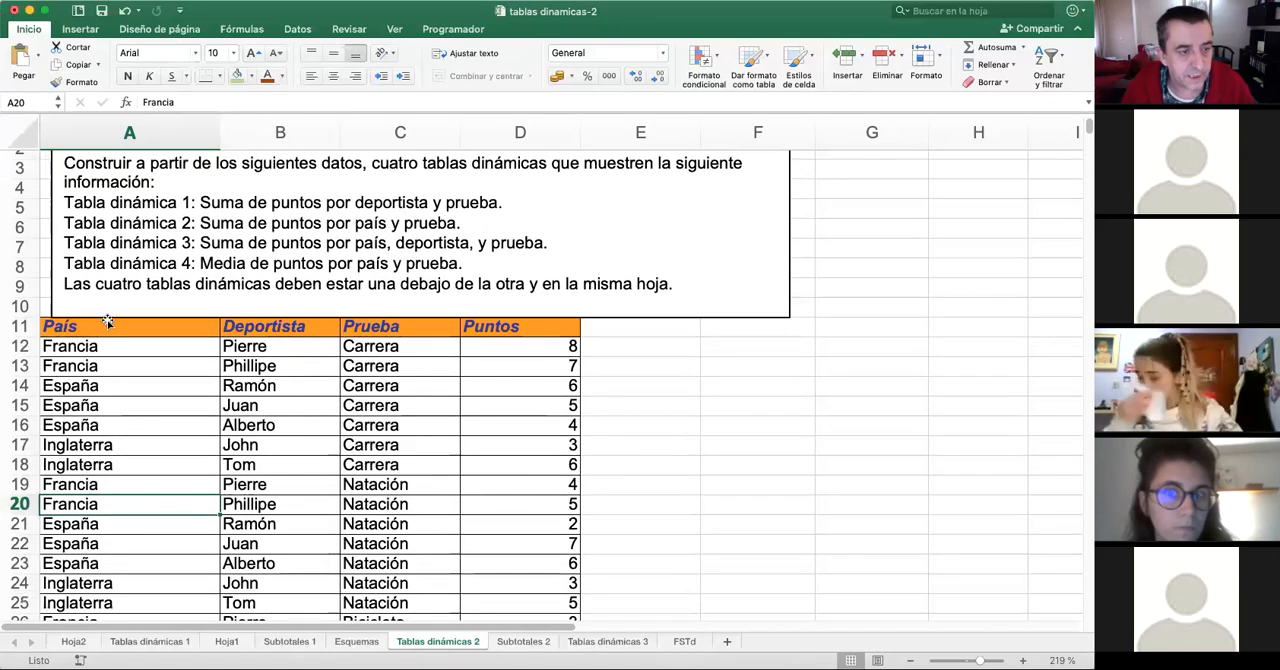
- Start a new pivot table from the data range A11:D32 on the Tablas dinámicas 2 sheet
drag(95, 324, 508, 452)
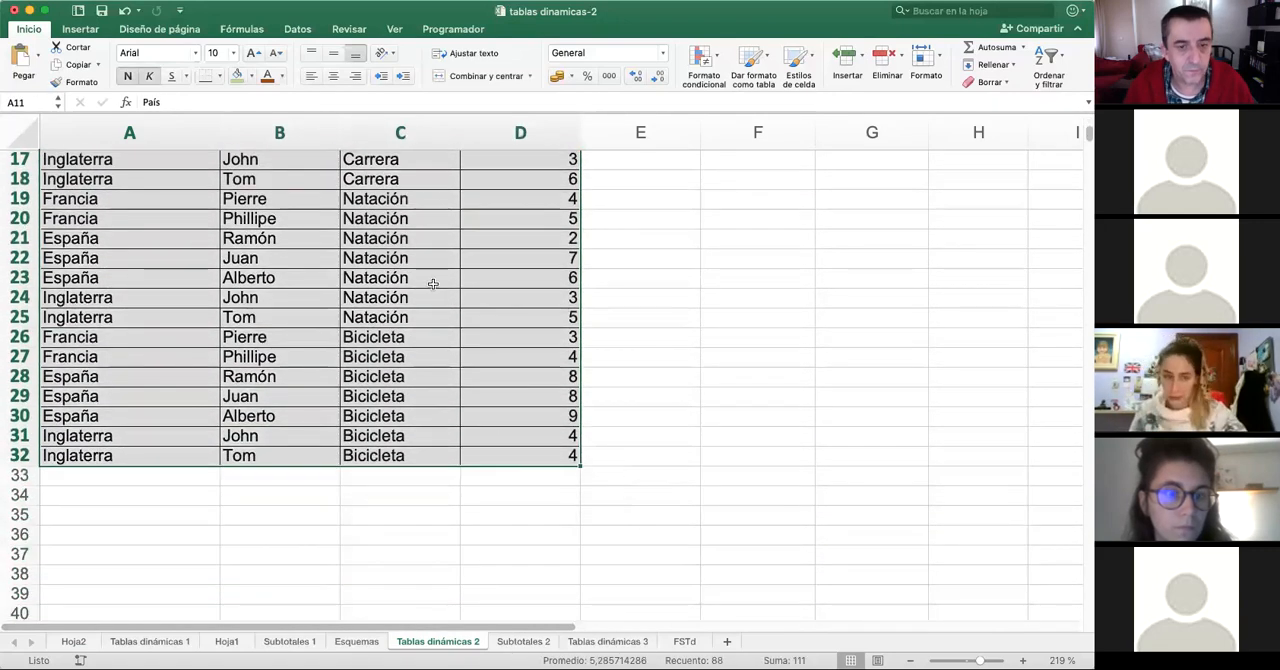
click(80, 29)
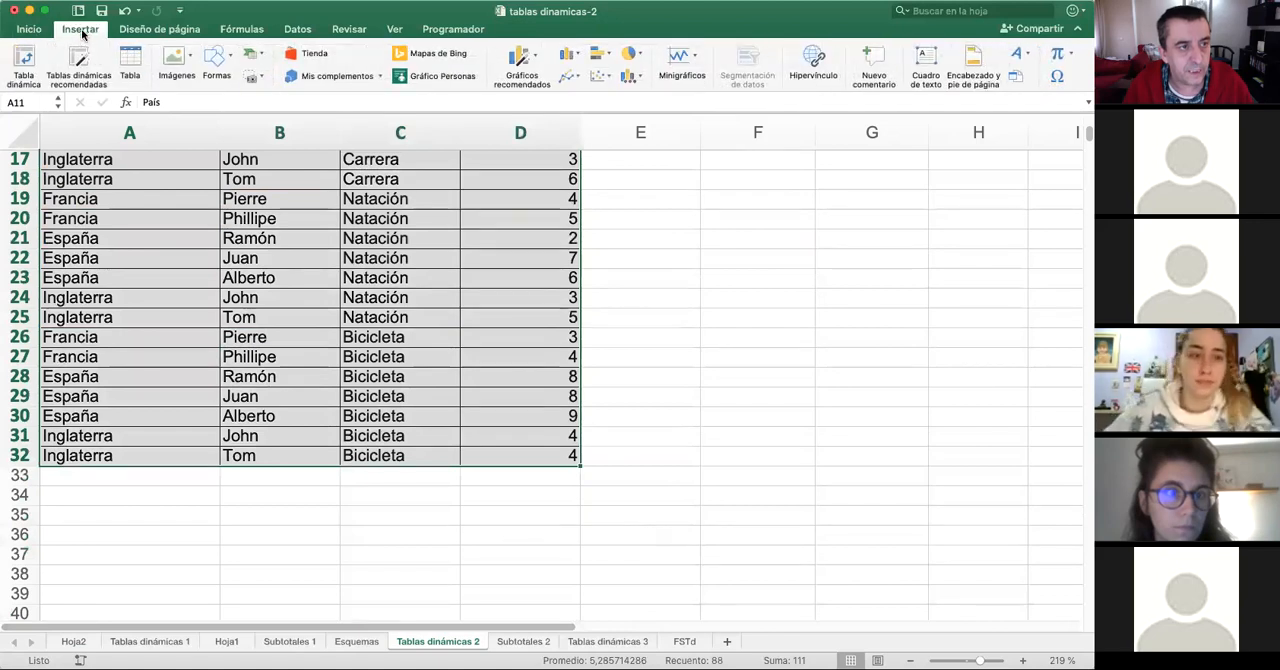
click(24, 60)
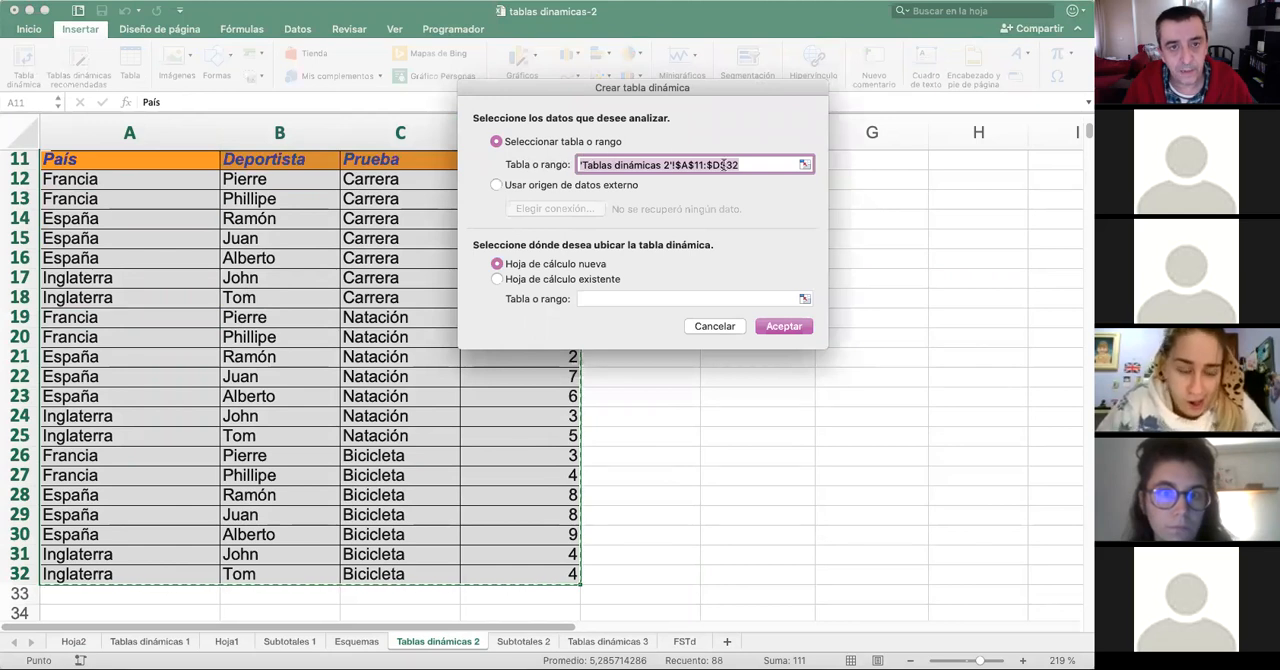
- Try to choose a connection to an external data source, and return to the selected table range as the source
click(496, 187)
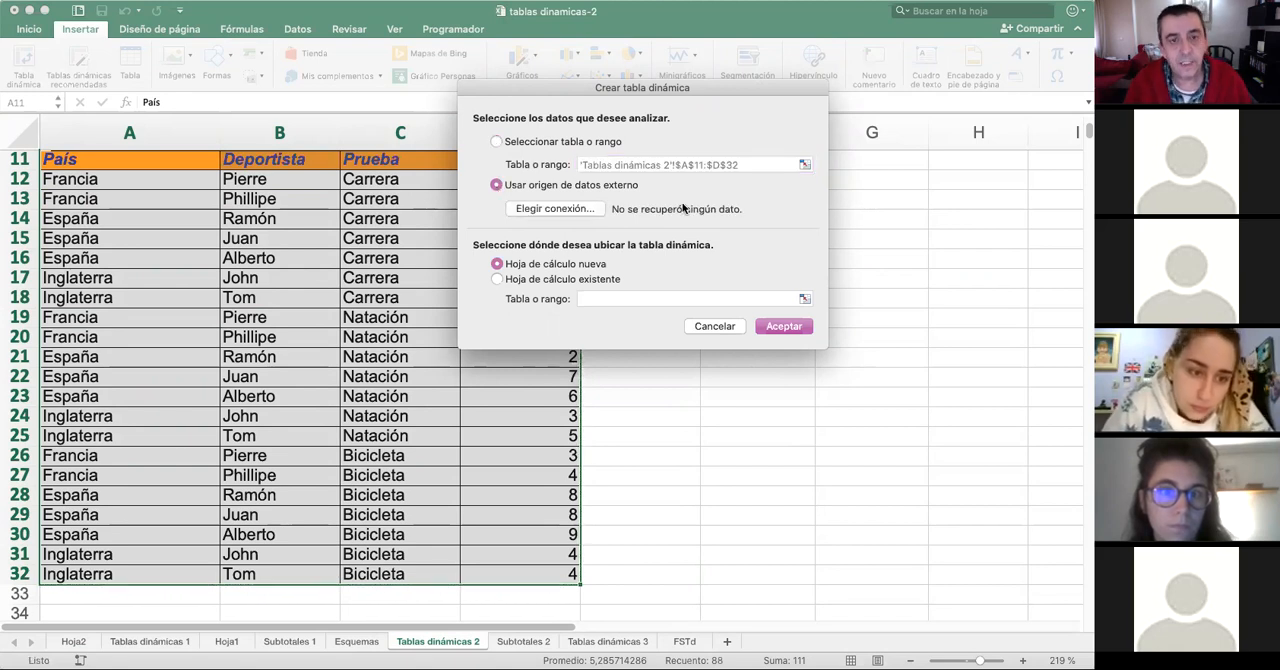
click(558, 209)
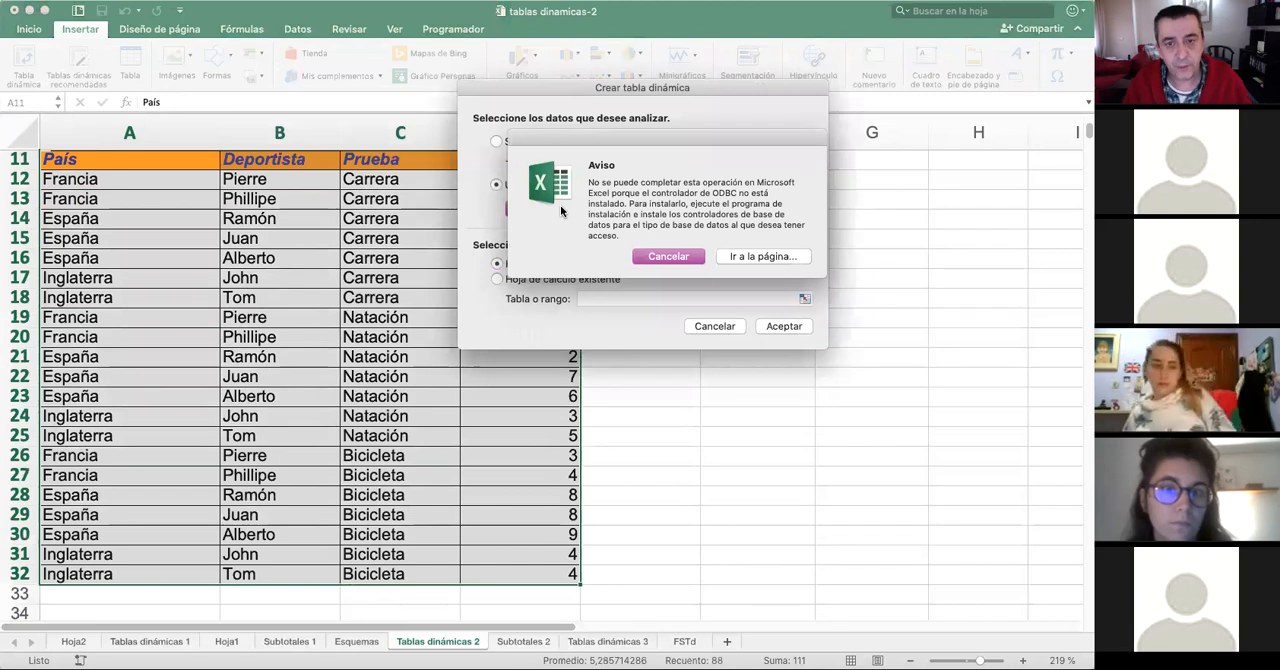
click(668, 257)
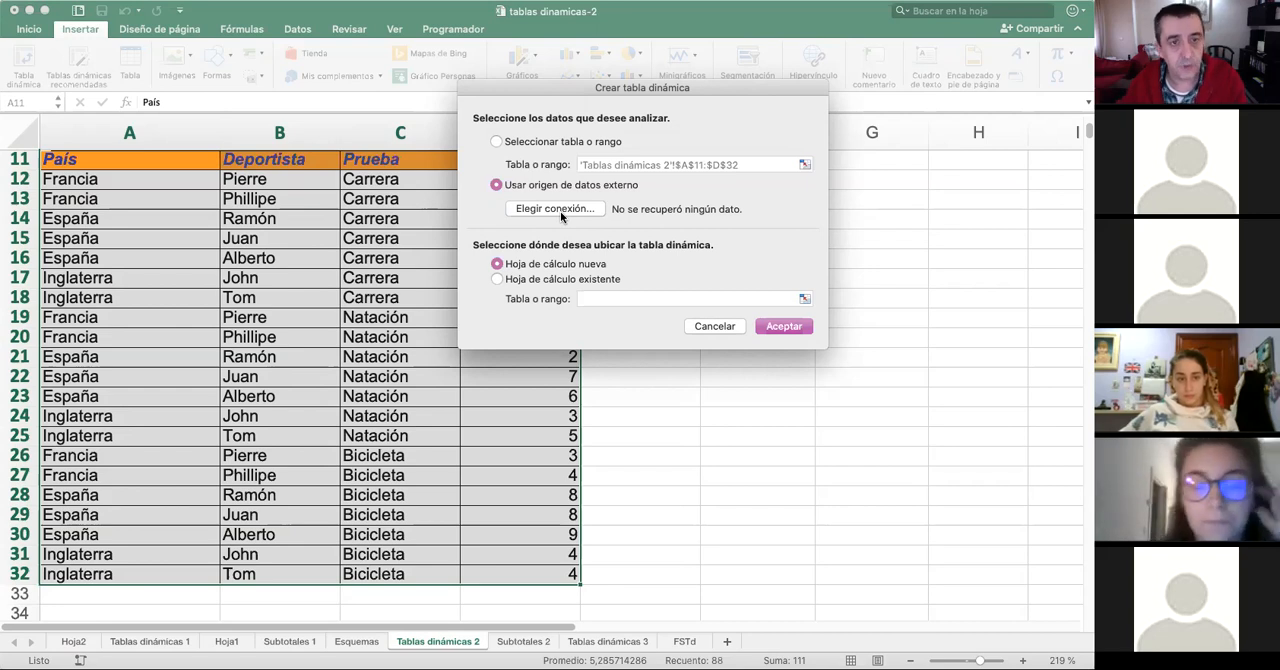
click(507, 143)
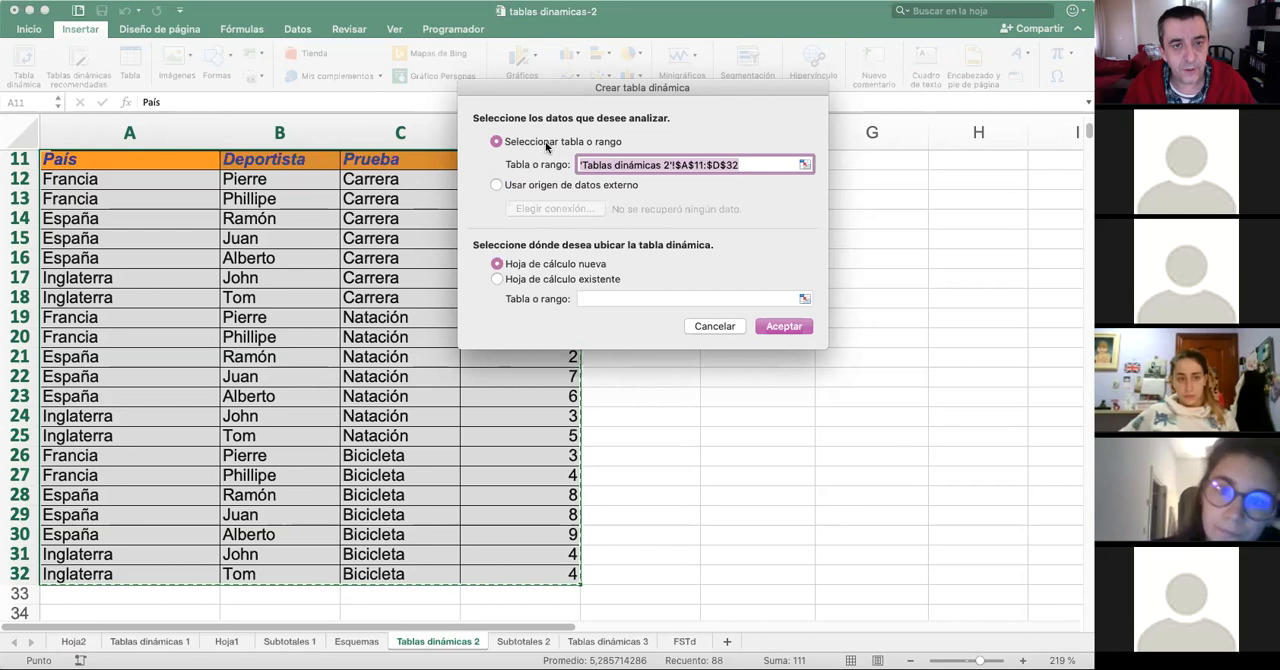
- Create the pivot table on a new worksheet, with País as column labels and Prueba as row labels
click(779, 326)
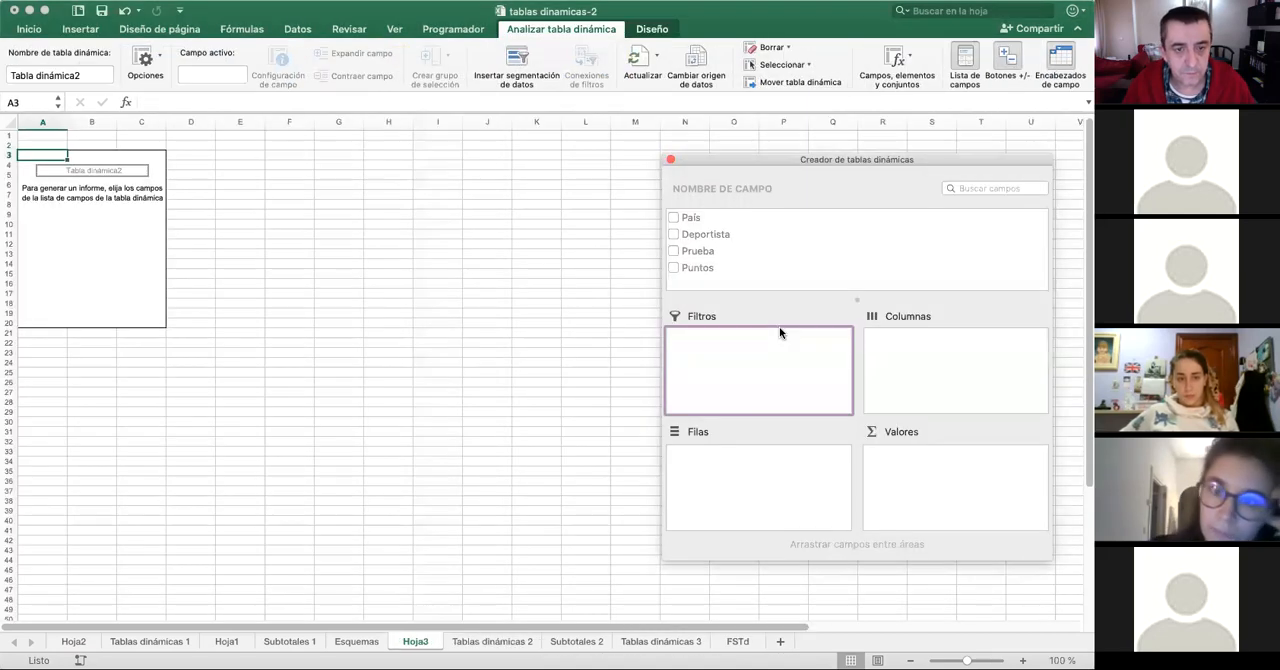
drag(967, 661, 978, 661)
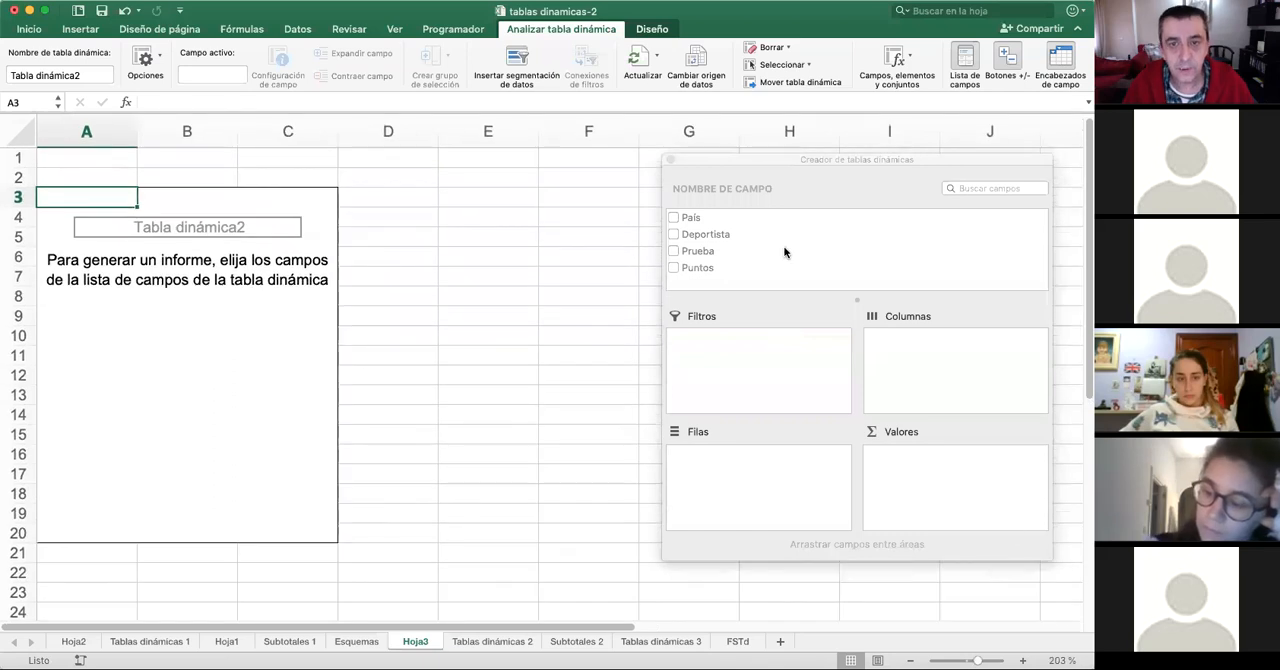
click(687, 224)
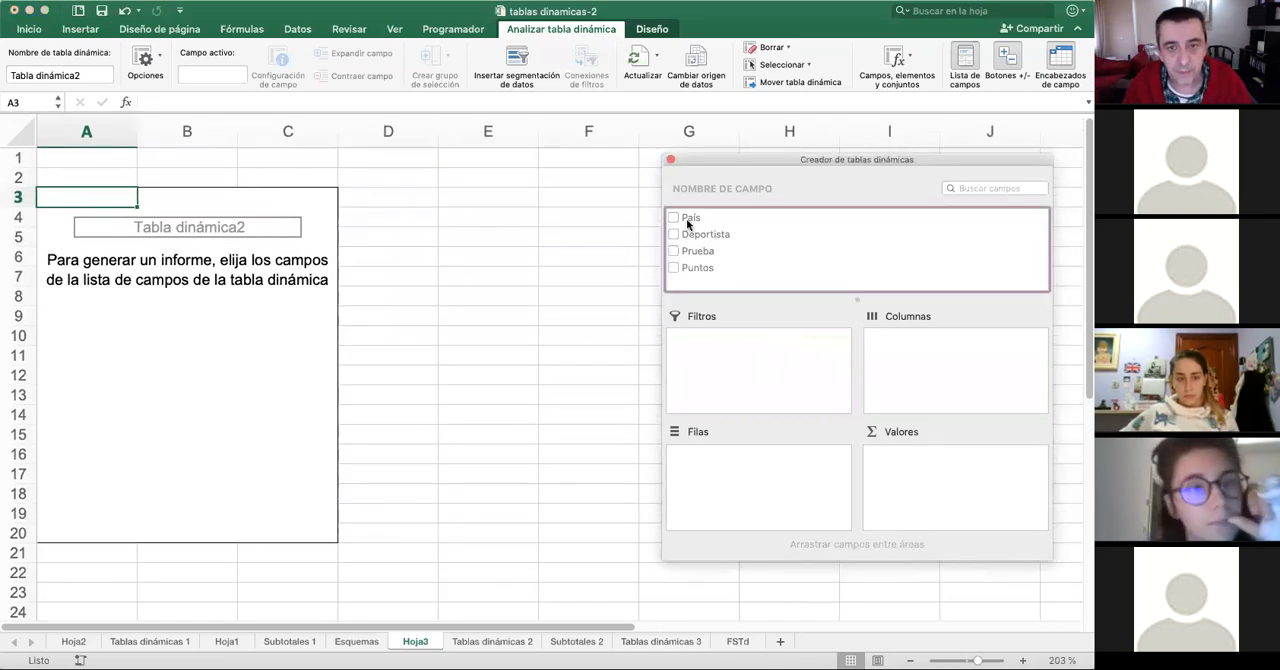
click(681, 219)
drag(690, 219, 905, 338)
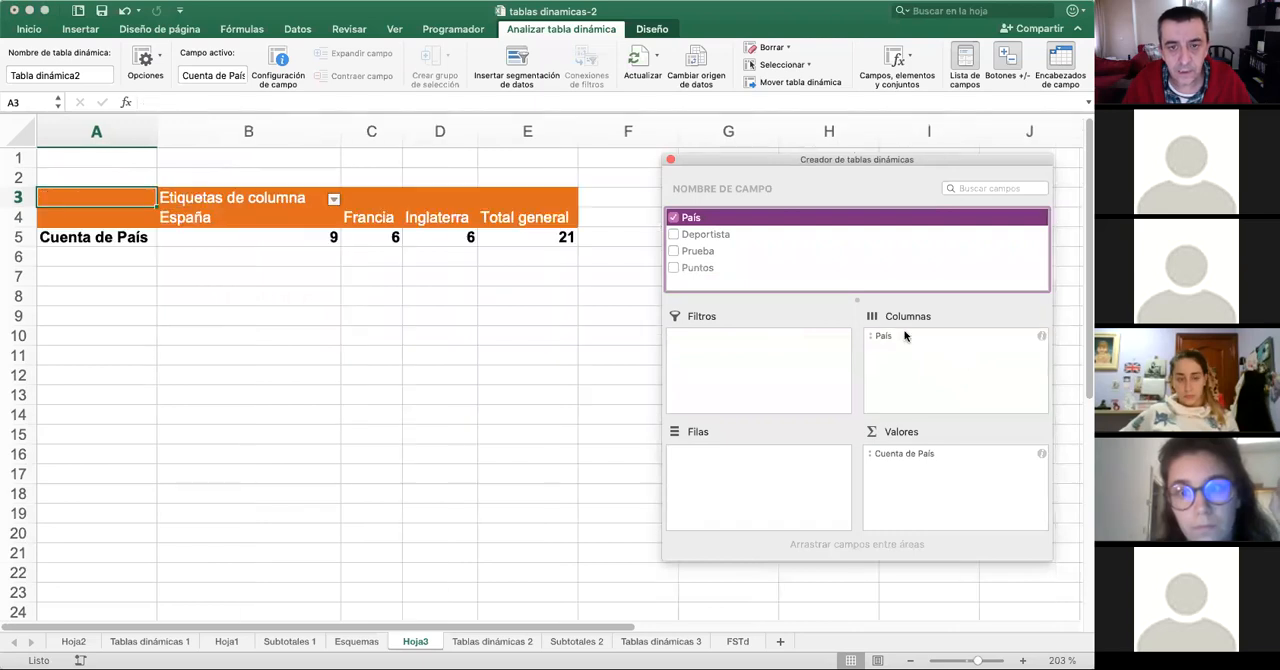
click(707, 254)
drag(705, 254, 751, 478)
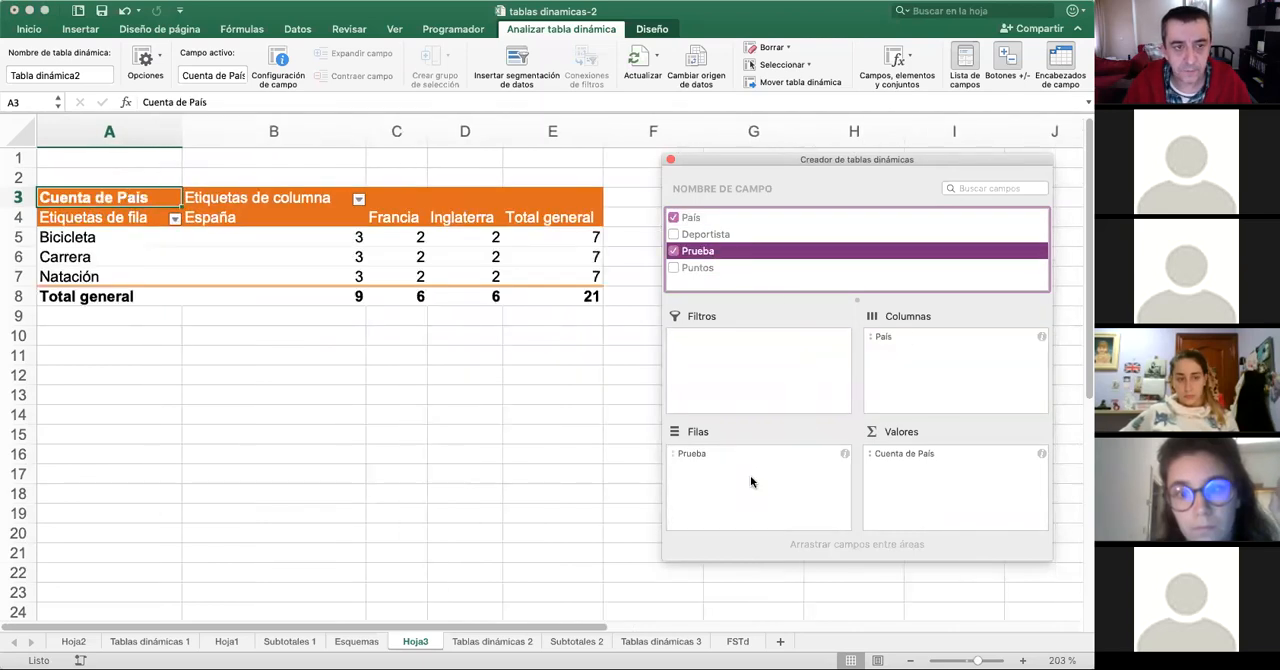
- Remove Cuenta de País from the pivot table's values and add the sum of Puntos instead
click(917, 453)
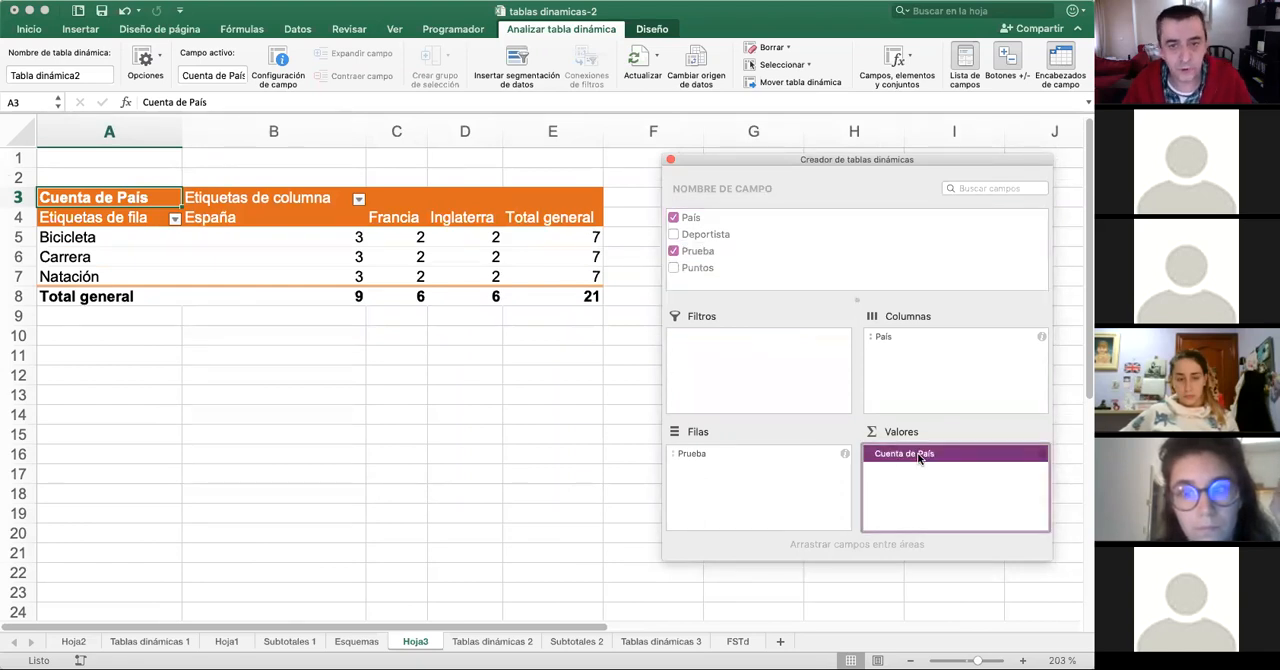
right_click(919, 458)
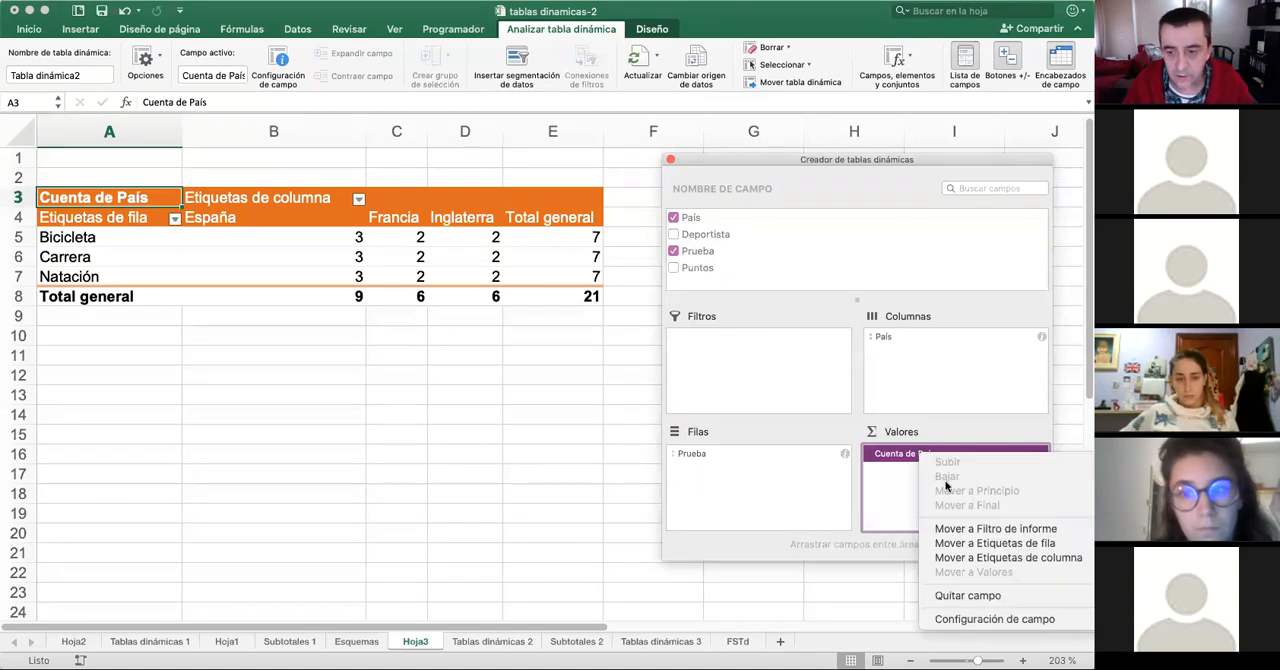
click(1002, 595)
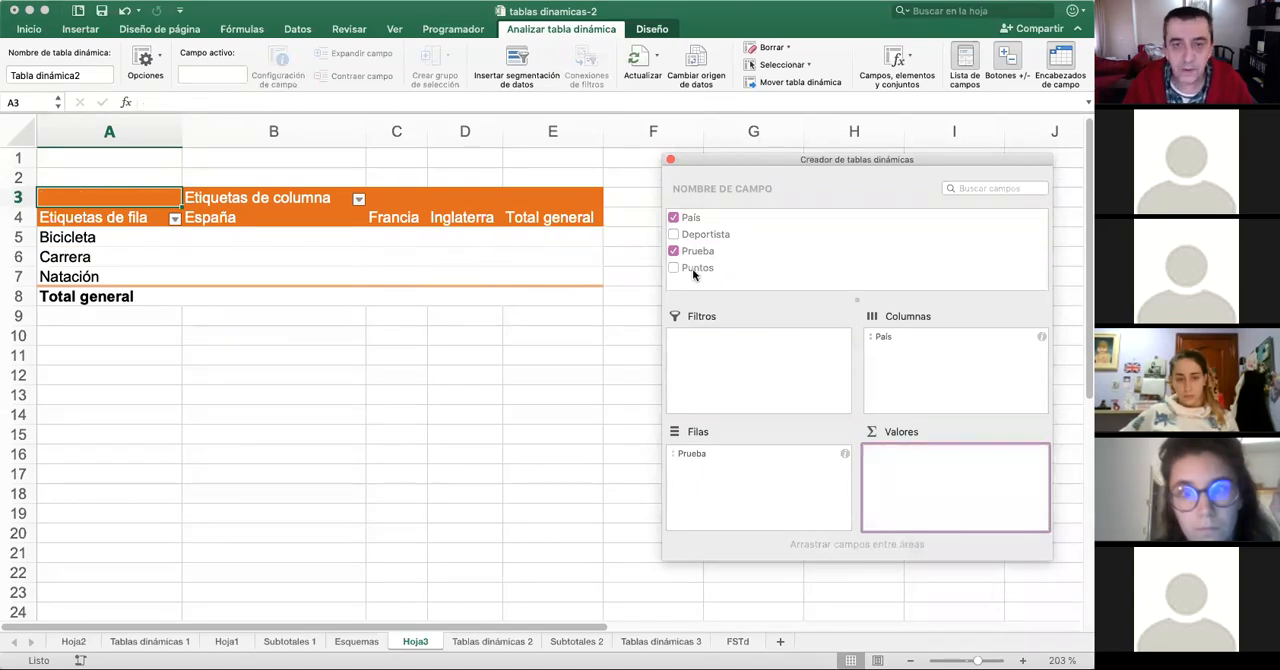
drag(692, 270, 961, 477)
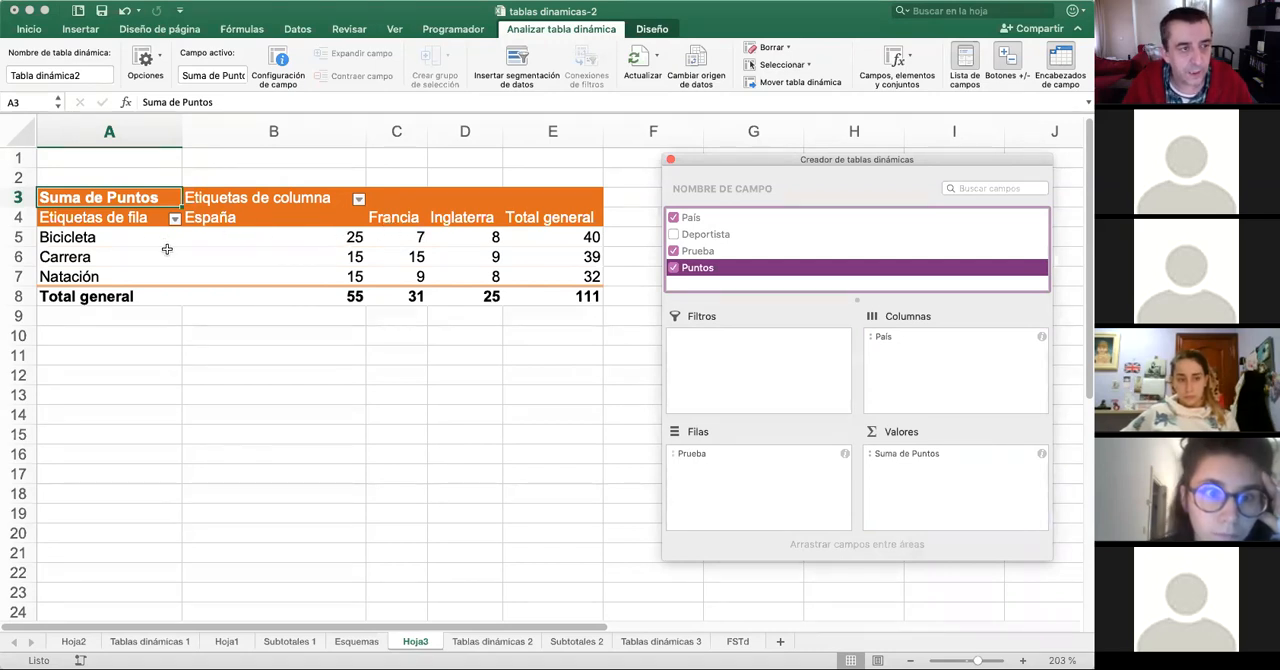
- Examine the points per event and country and the grand totals of the rows and columns
click(108, 240)
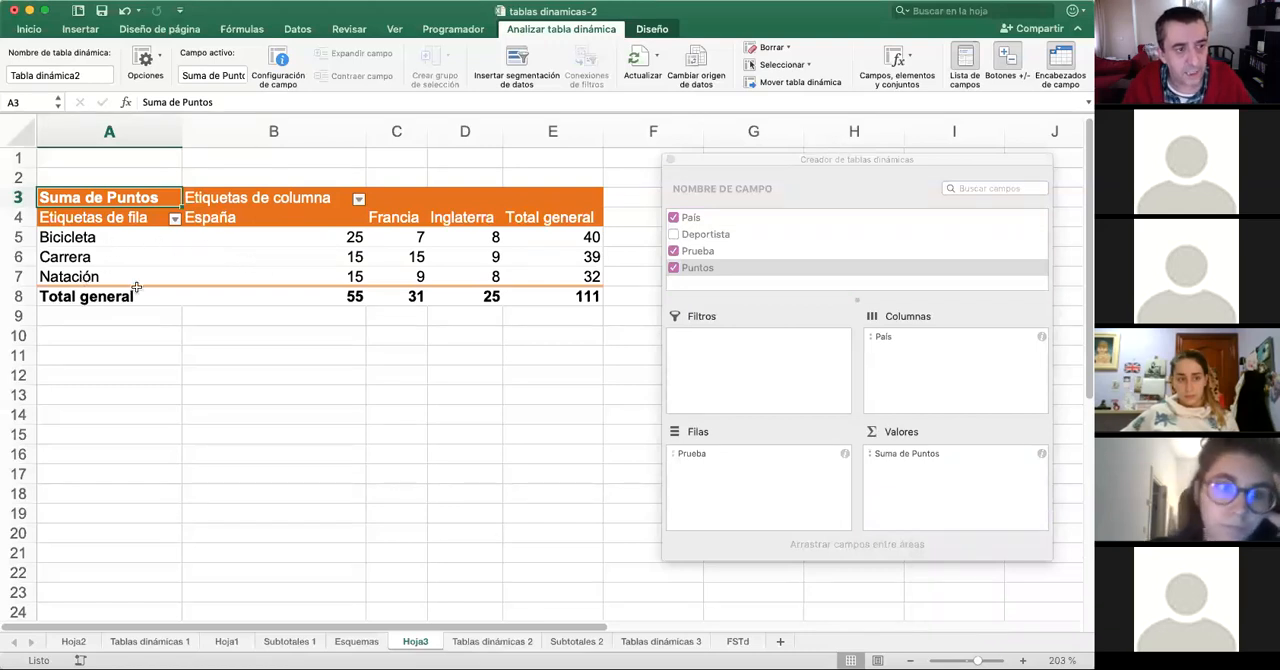
drag(338, 257, 345, 277)
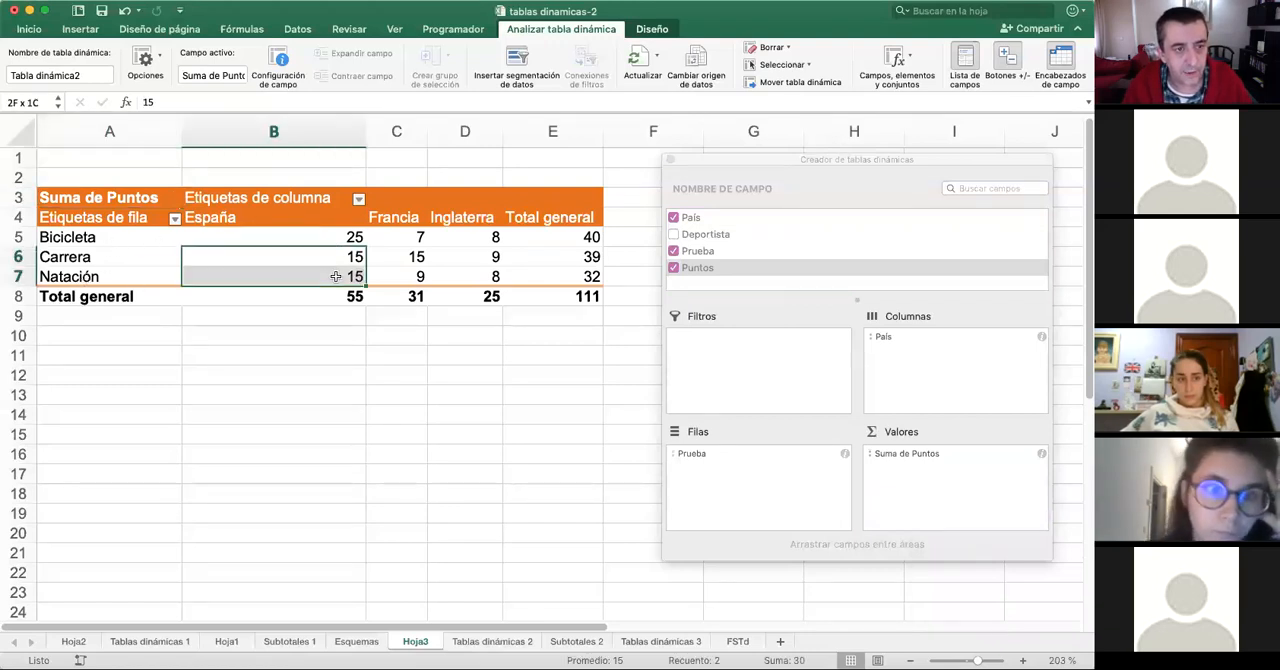
click(404, 236)
drag(545, 236, 575, 296)
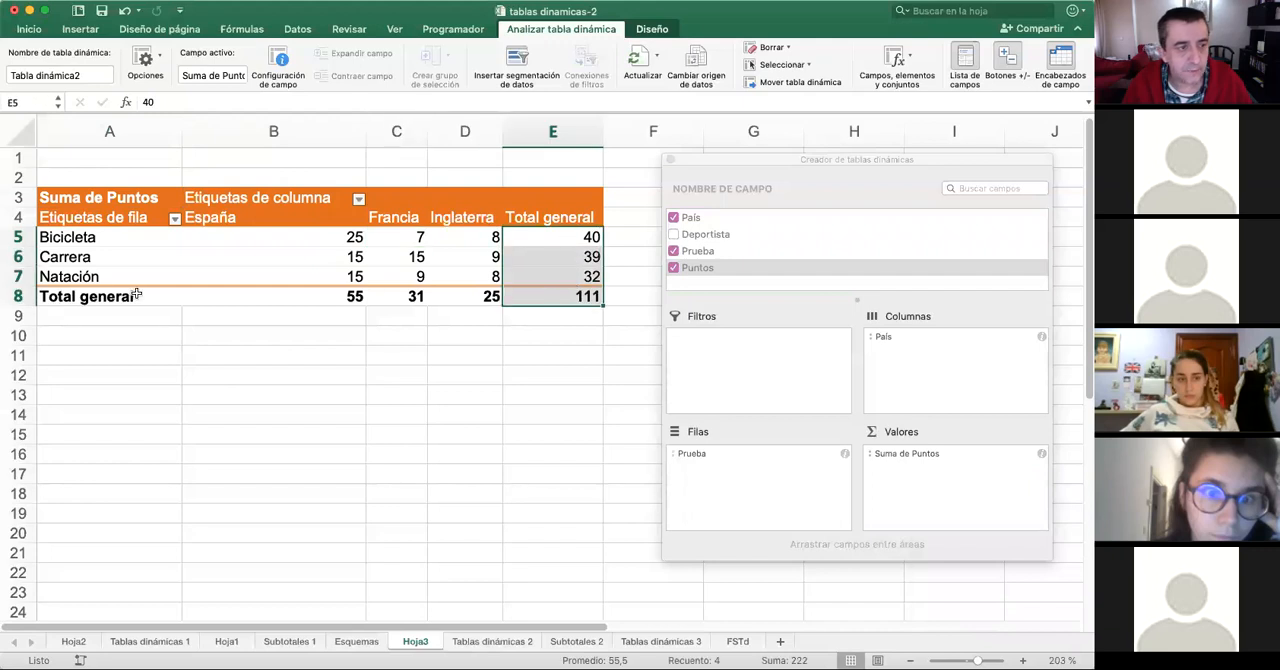
drag(188, 296, 556, 296)
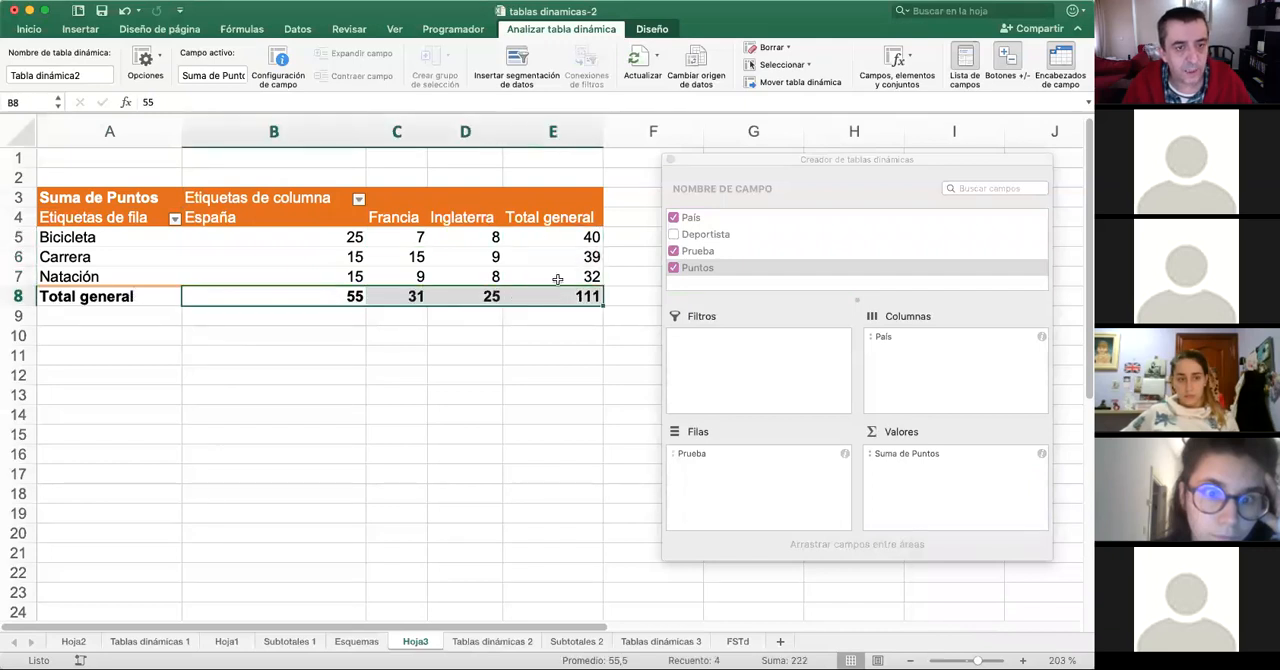
drag(583, 240, 582, 296)
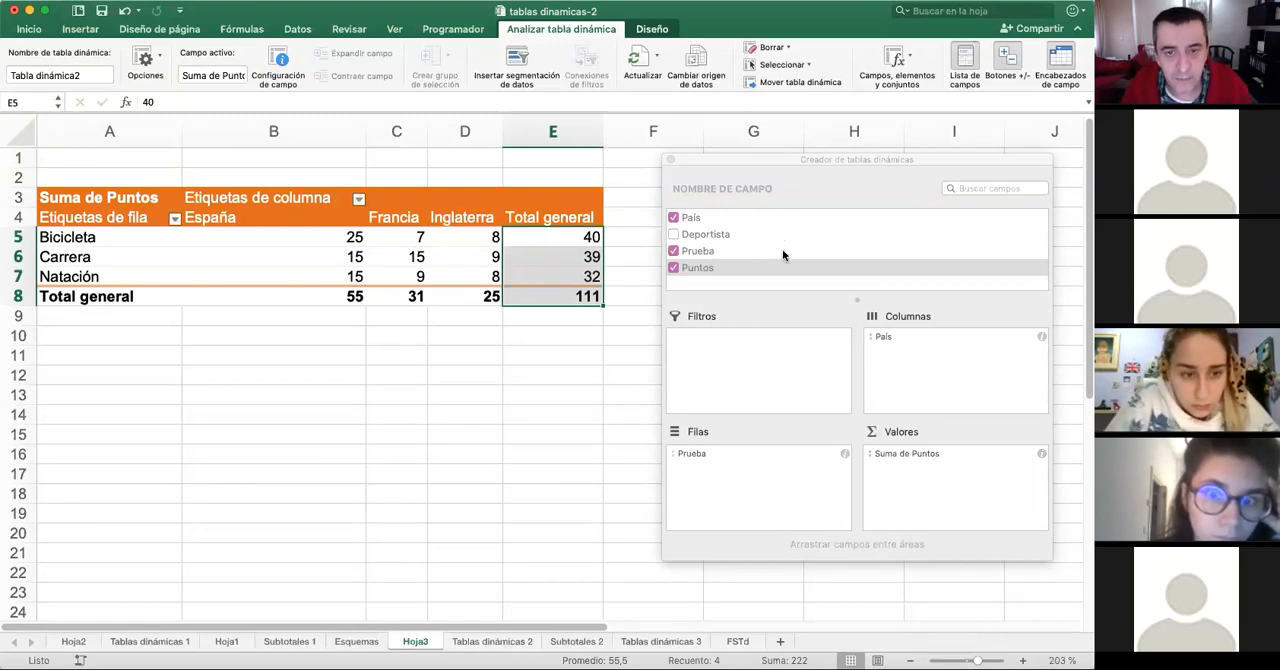
- Add Deportista to the column labels beneath País and move the field builder off the table headings
click(697, 237)
click(706, 237)
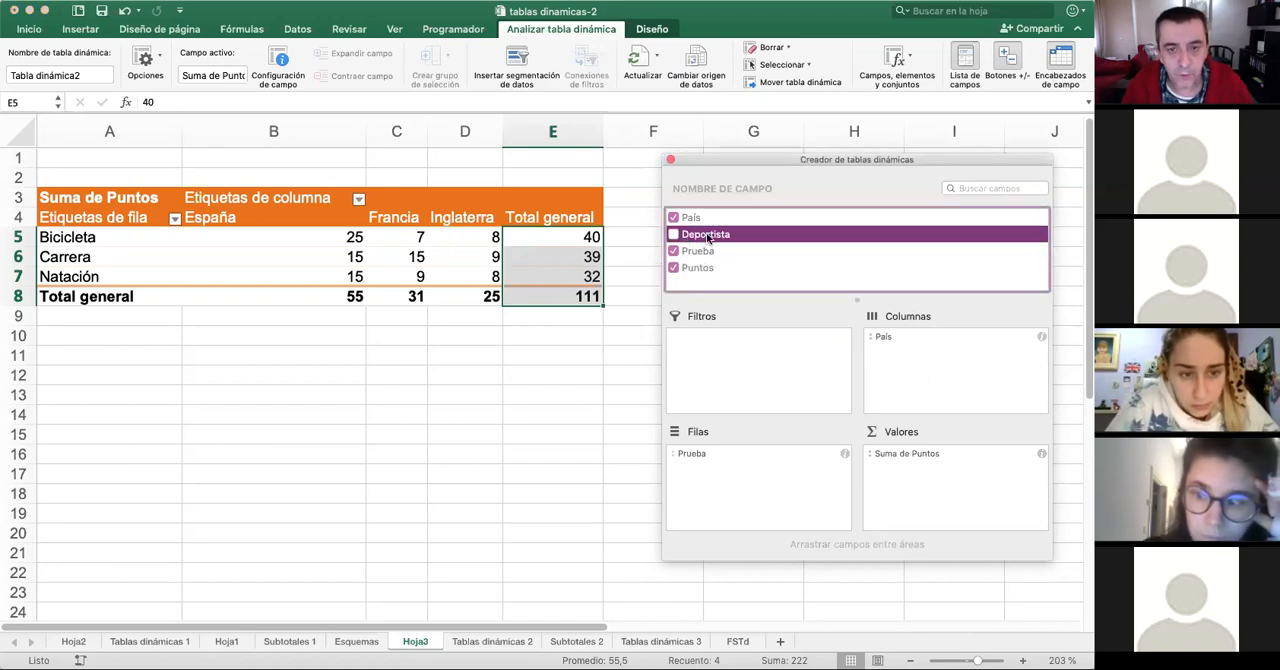
drag(690, 237, 941, 378)
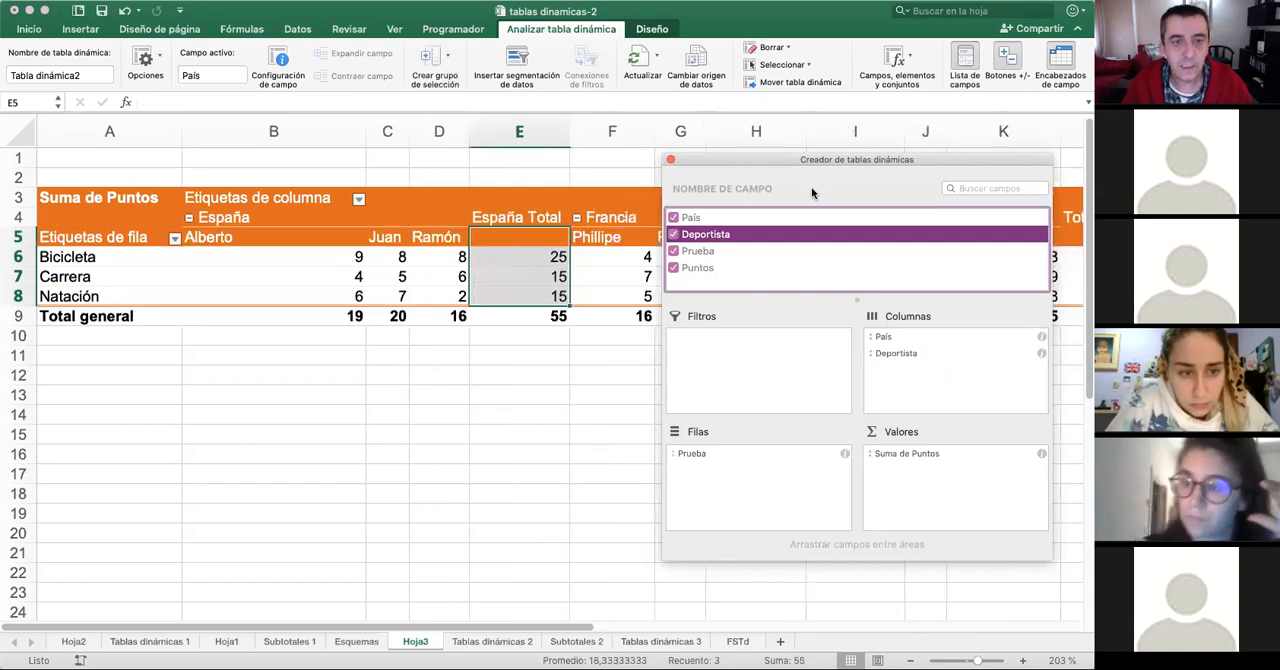
drag(835, 166, 864, 261)
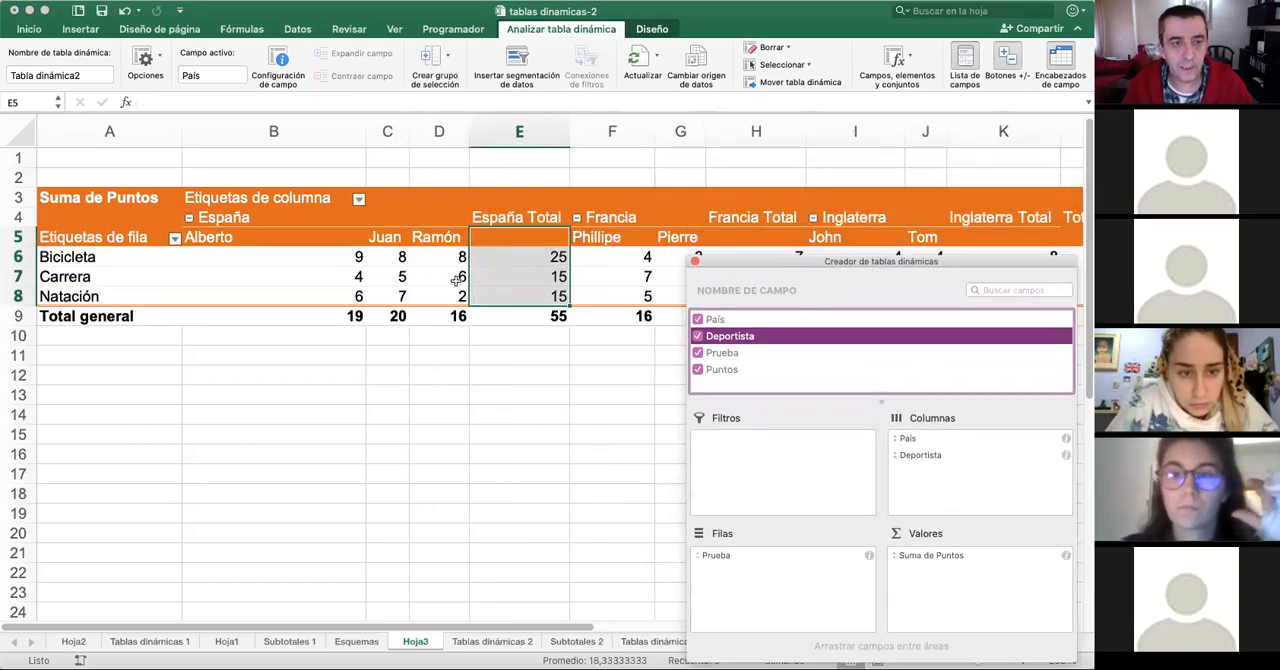
- Examine each athlete's points per event and the country totals for España, Francia and Inglaterra
scroll(453, 287, down, 2)
scroll(453, 287, down, 1)
scroll(273, 178, right, 1)
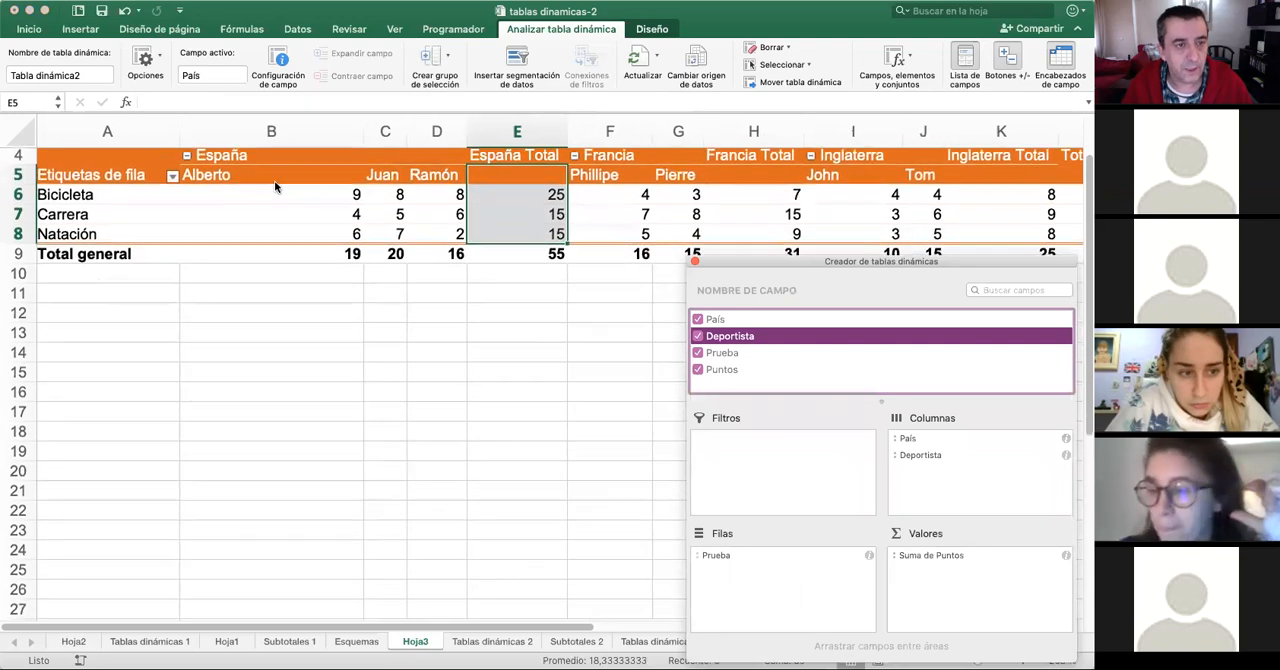
drag(276, 178, 293, 232)
drag(380, 176, 390, 230)
drag(431, 176, 453, 231)
drag(500, 171, 500, 236)
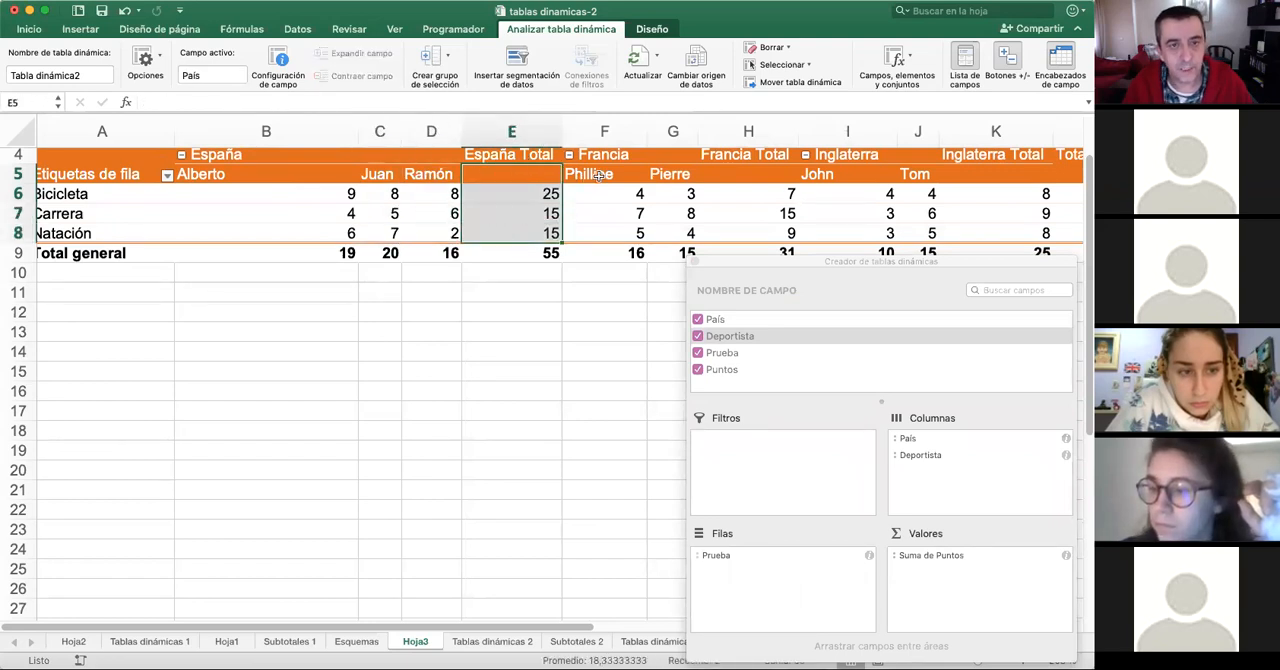
drag(597, 175, 585, 234)
drag(665, 172, 671, 227)
drag(756, 177, 760, 236)
scroll(761, 193, up, 1)
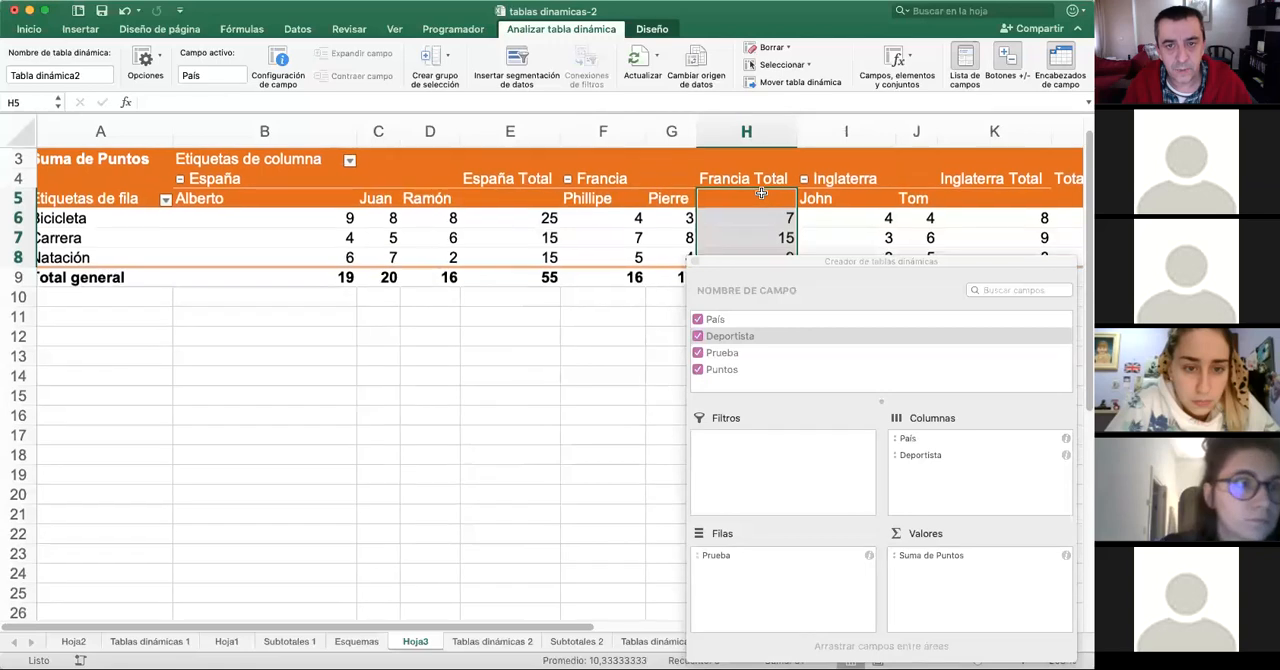
drag(843, 200, 843, 223)
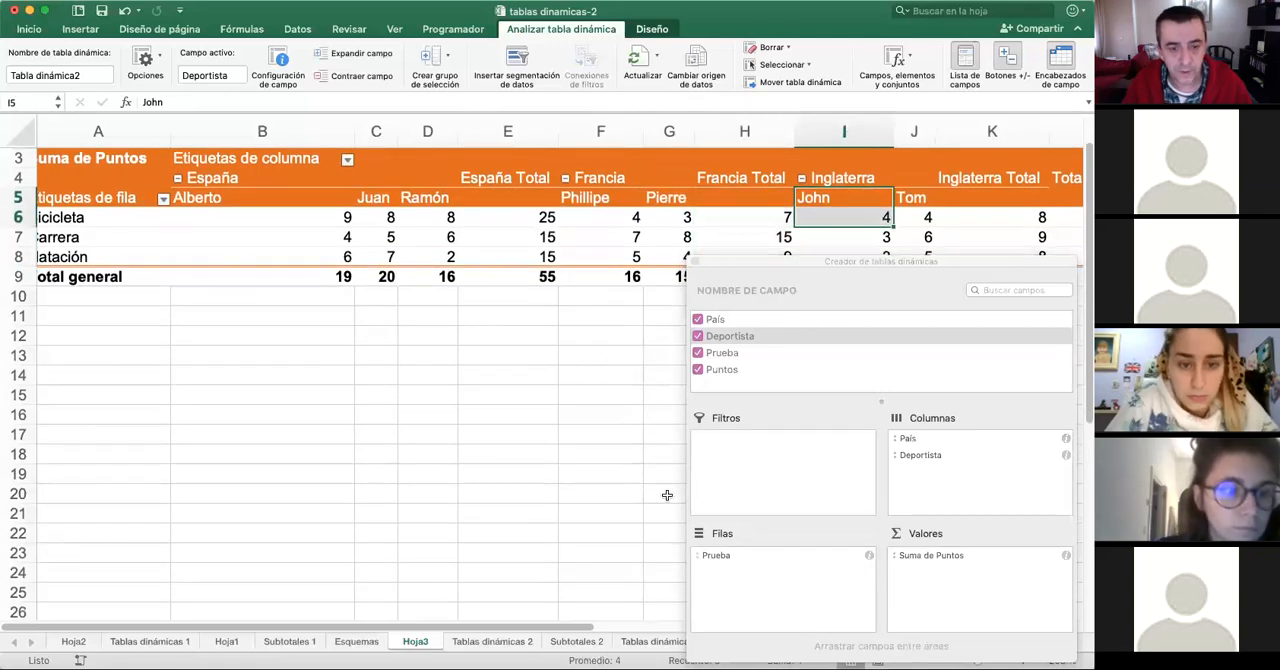
drag(557, 634, 528, 625)
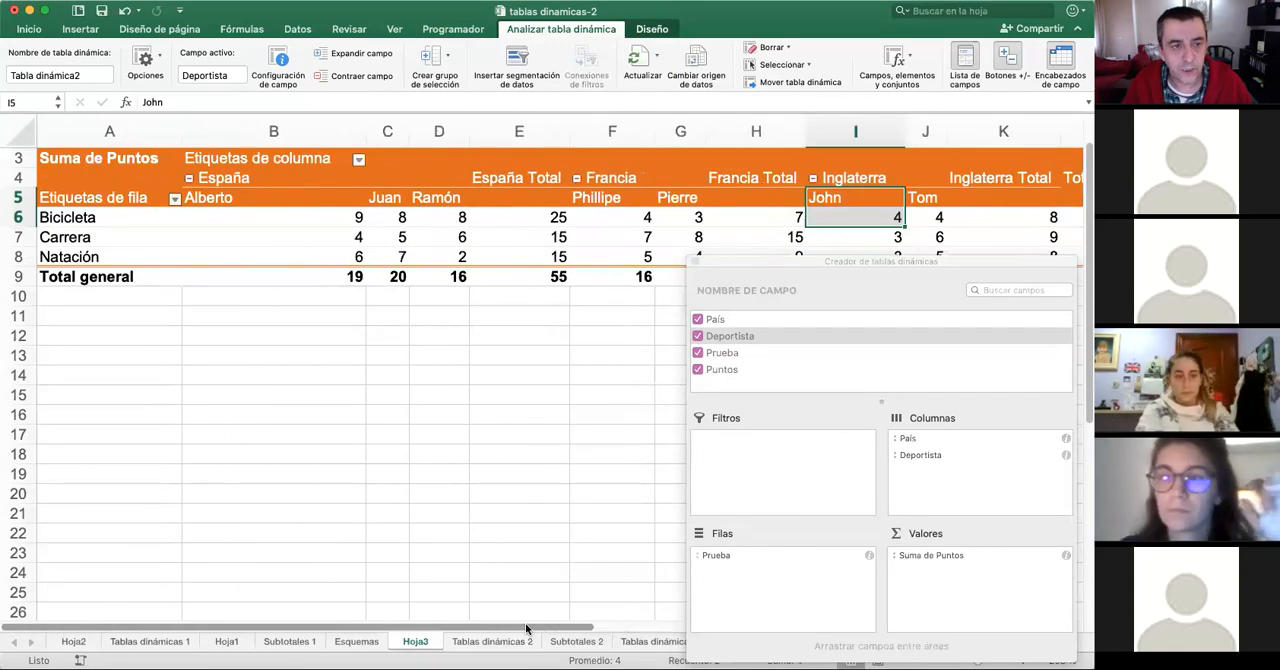
scroll(610, 233, down, 1)
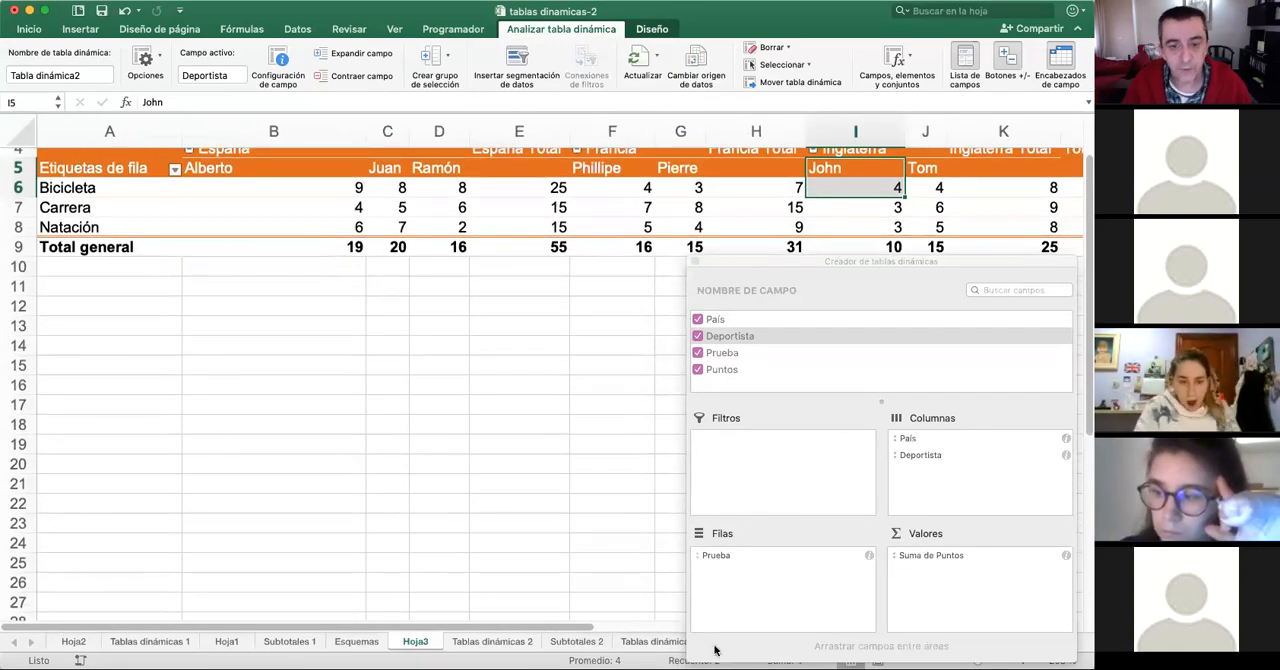
- Move Deportista from the column labels to the row labels beneath Prueba and review each athlete's points per country
drag(920, 465, 777, 601)
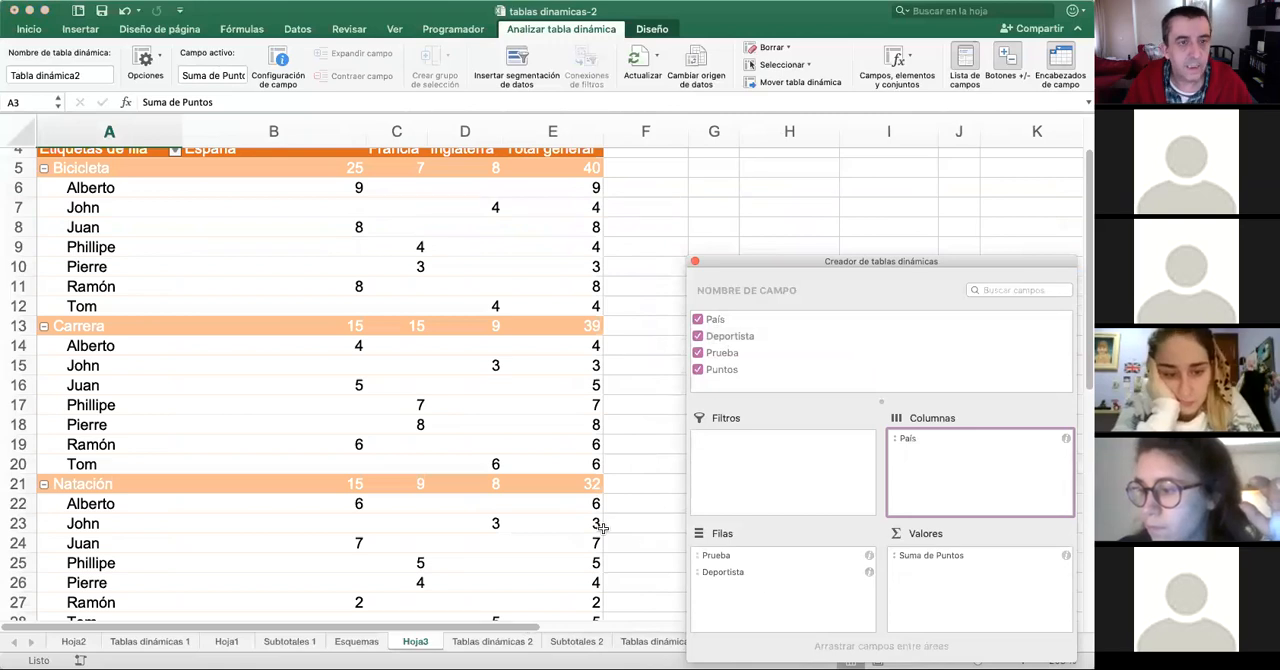
scroll(530, 460, up, 3)
scroll(530, 460, up, 2)
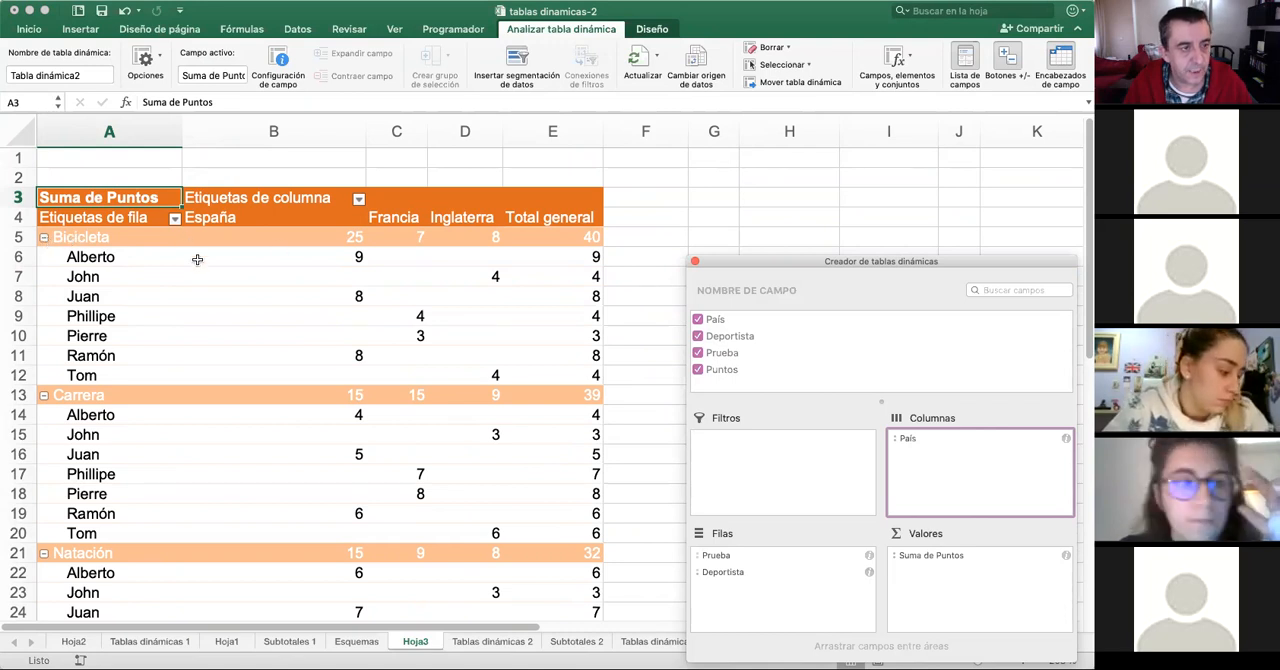
click(127, 356)
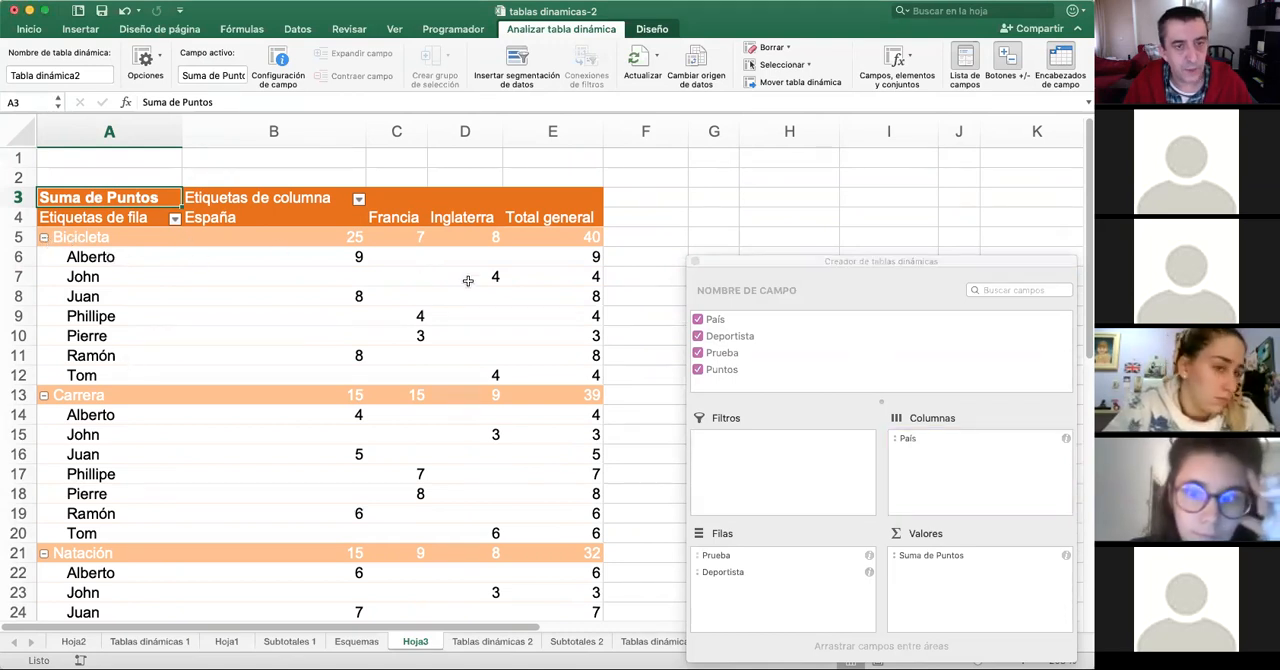
click(420, 275)
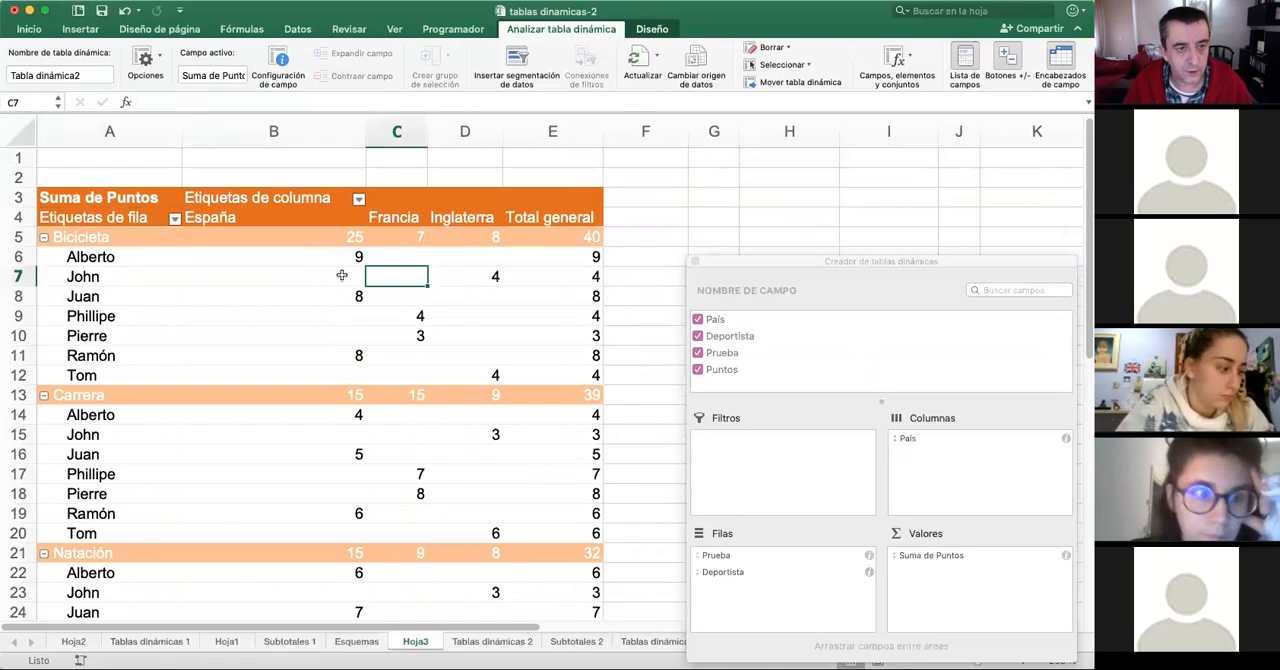
click(360, 277)
scroll(287, 328, down, 7)
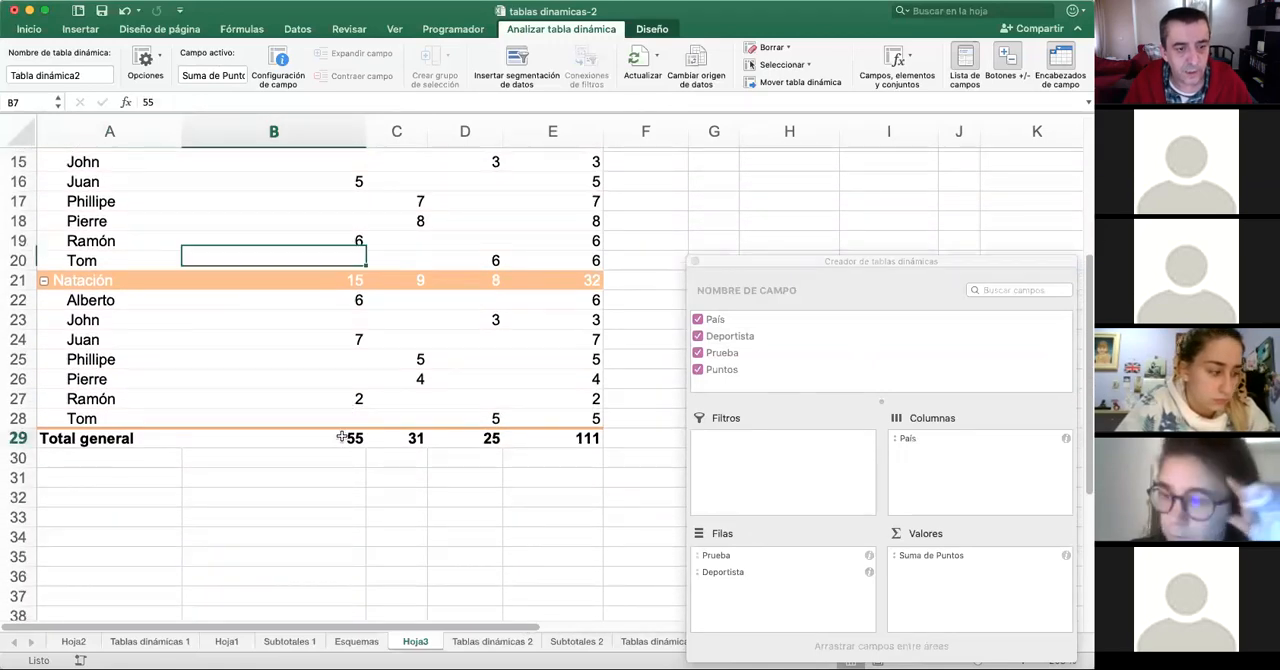
- Examine the grand totals per country and per athlete in the points pivot table
drag(340, 443, 571, 440)
scroll(571, 314, up, 1)
scroll(571, 314, up, 7)
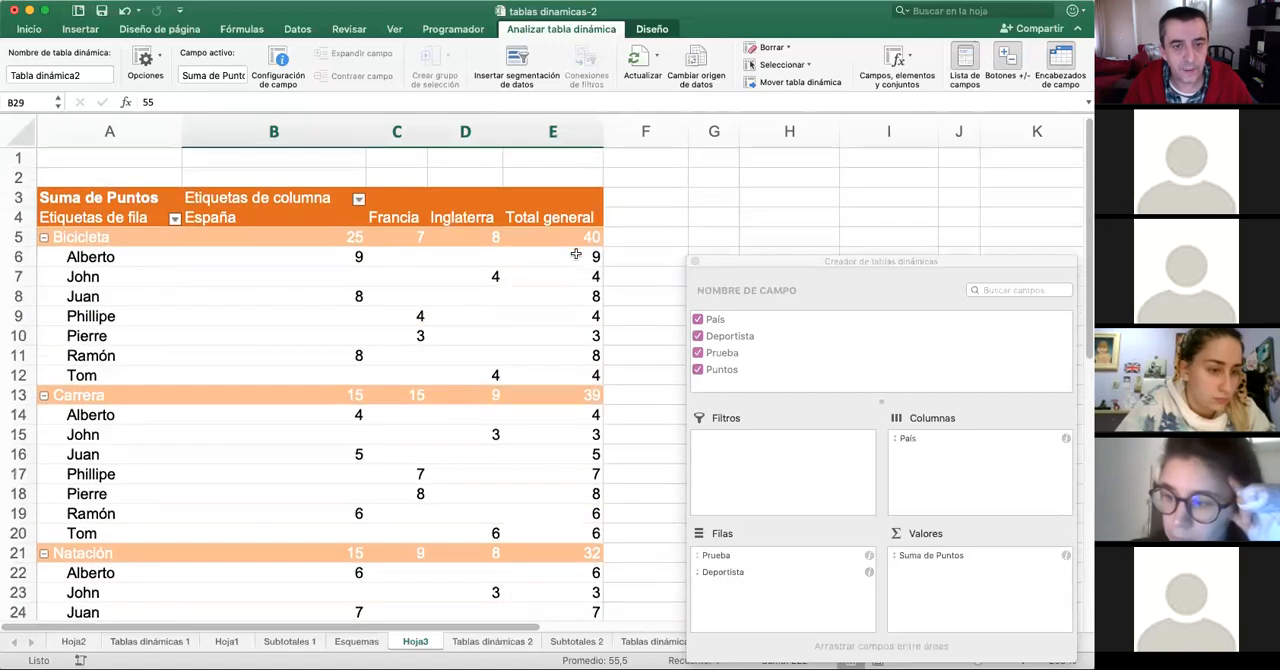
drag(568, 256, 550, 520)
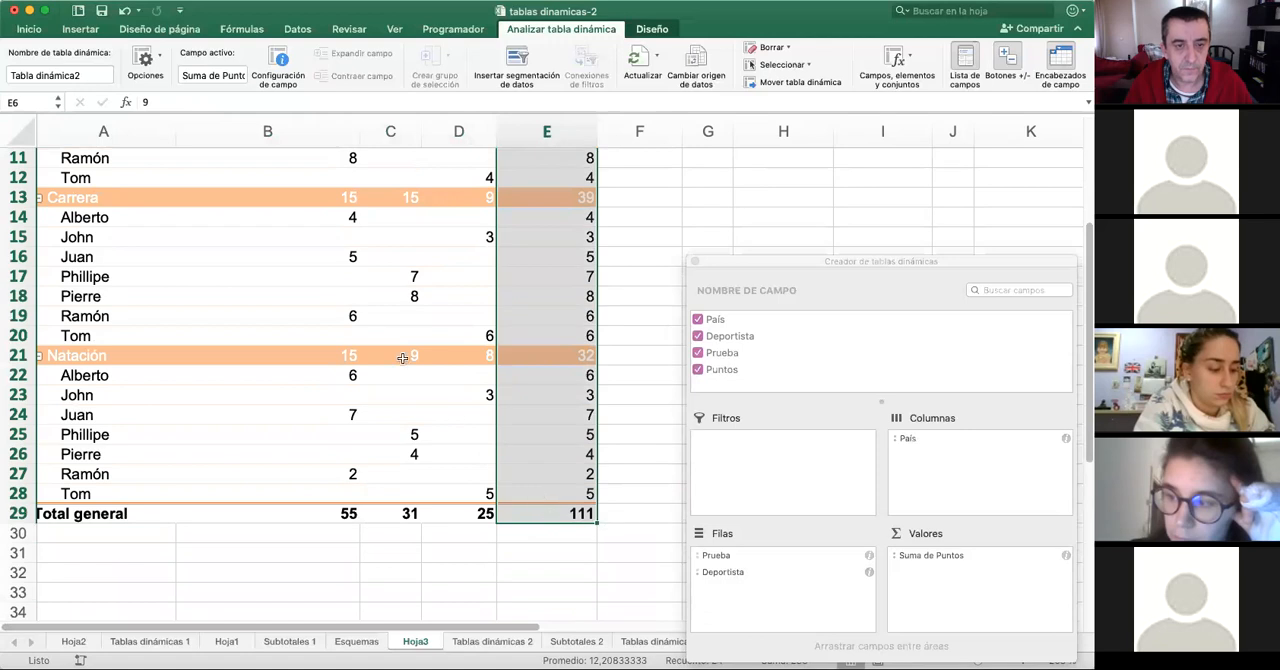
scroll(370, 345, up, 3)
click(268, 350)
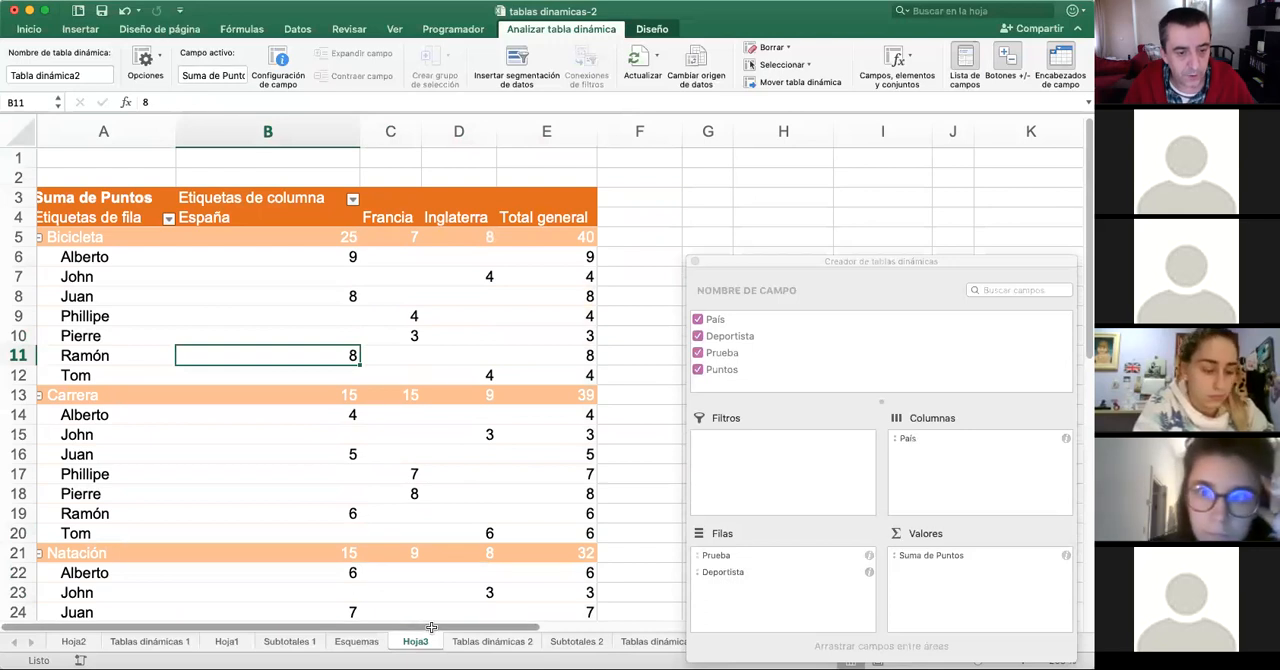
click(317, 437)
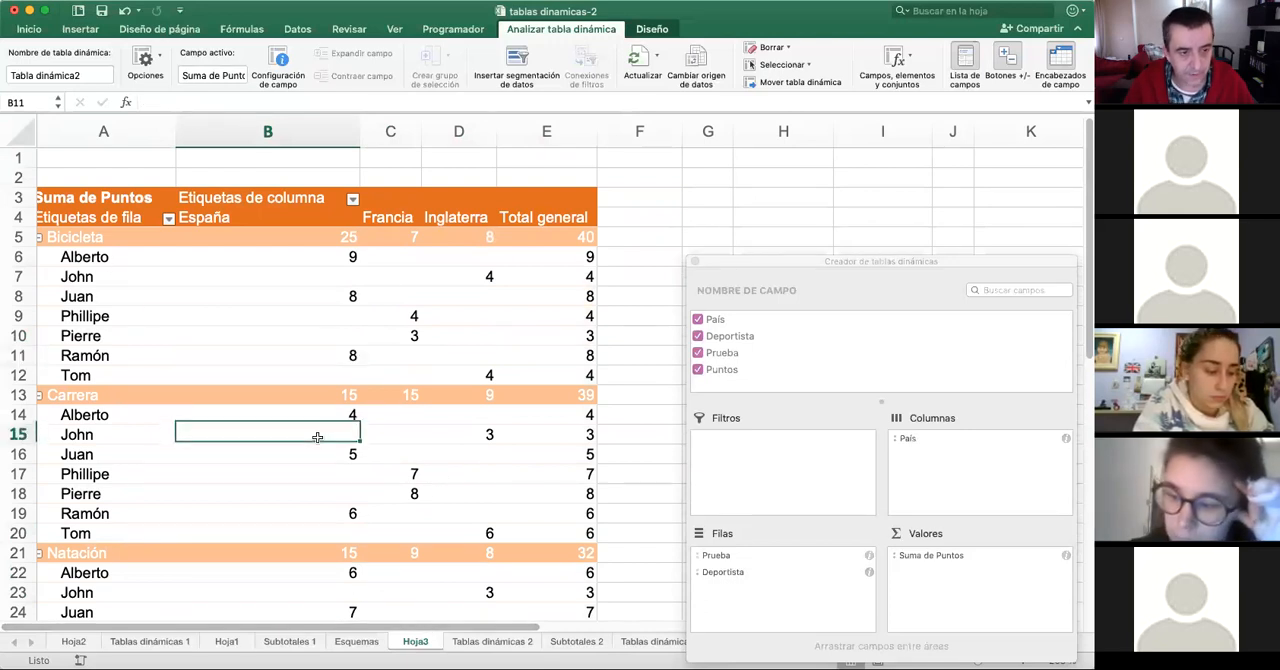
key(Left)
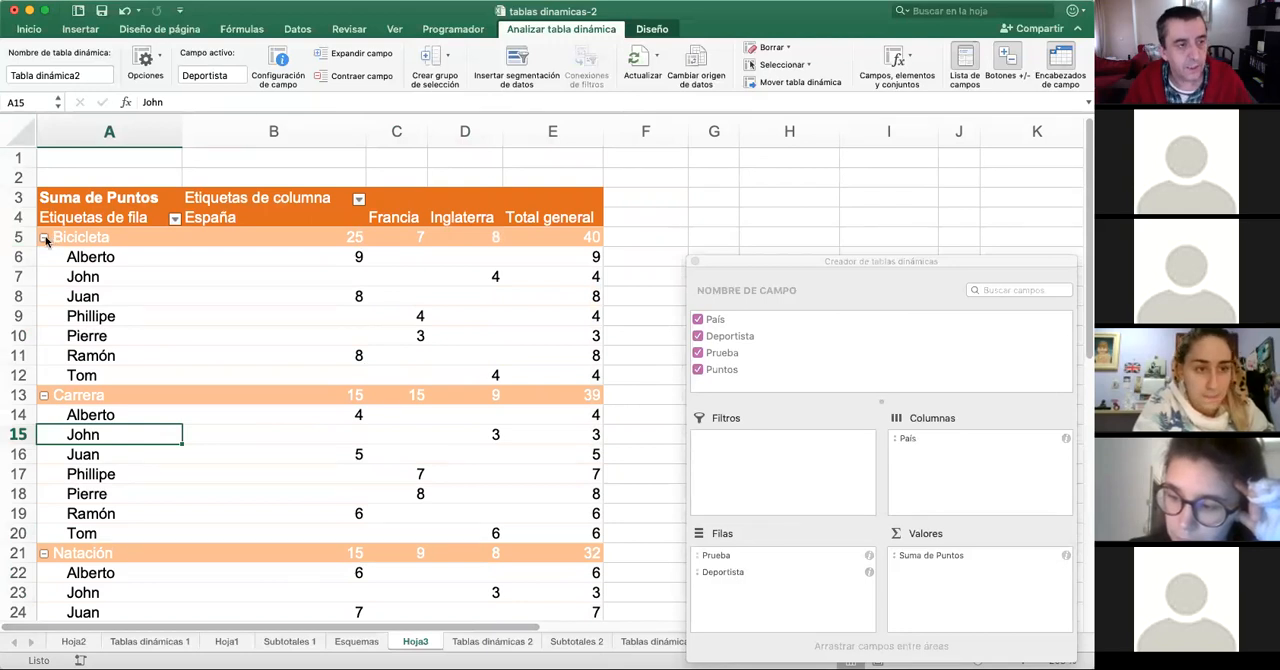
- Collapse the athlete details under Bicicleta, Carrera and Natación
click(44, 239)
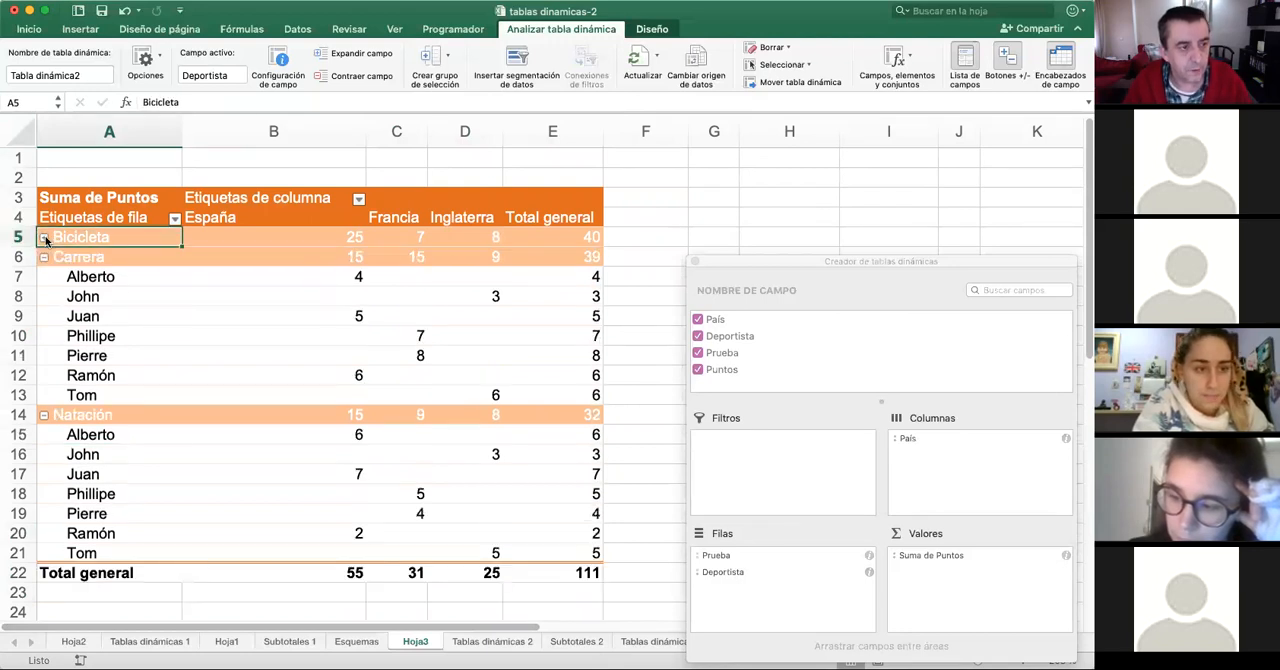
click(44, 259)
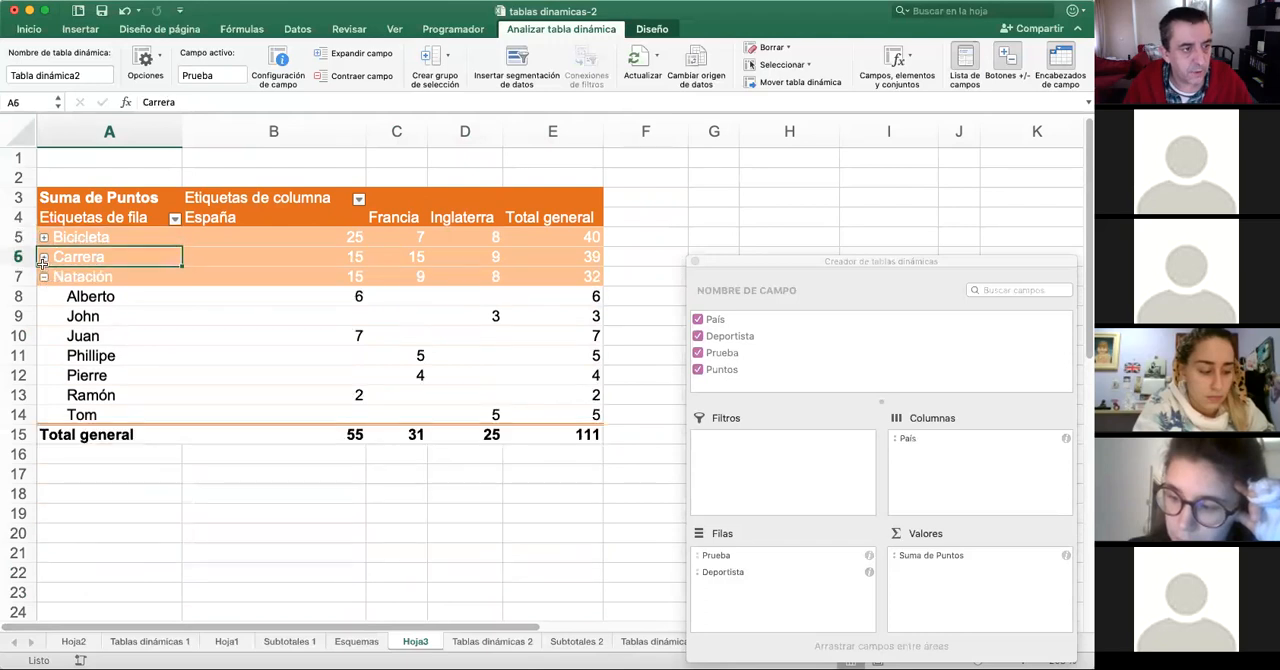
click(44, 278)
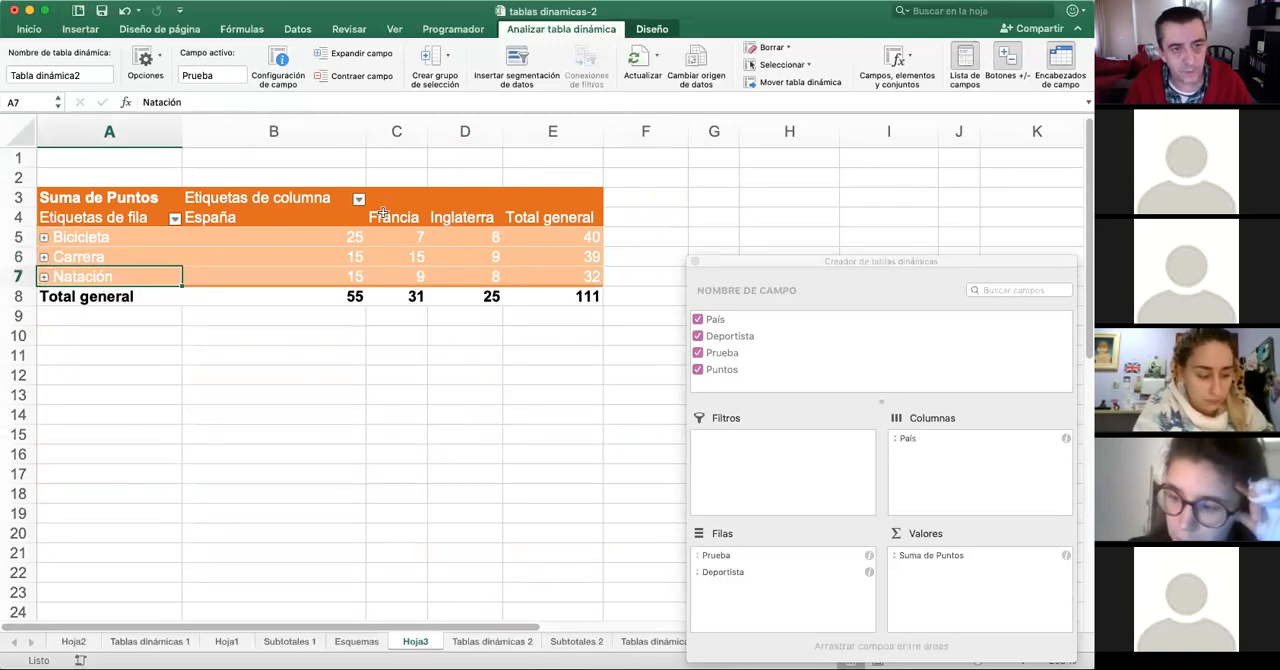
- Expand Bicicleta, Carrera and Natación again to list the athletes of each event
click(44, 238)
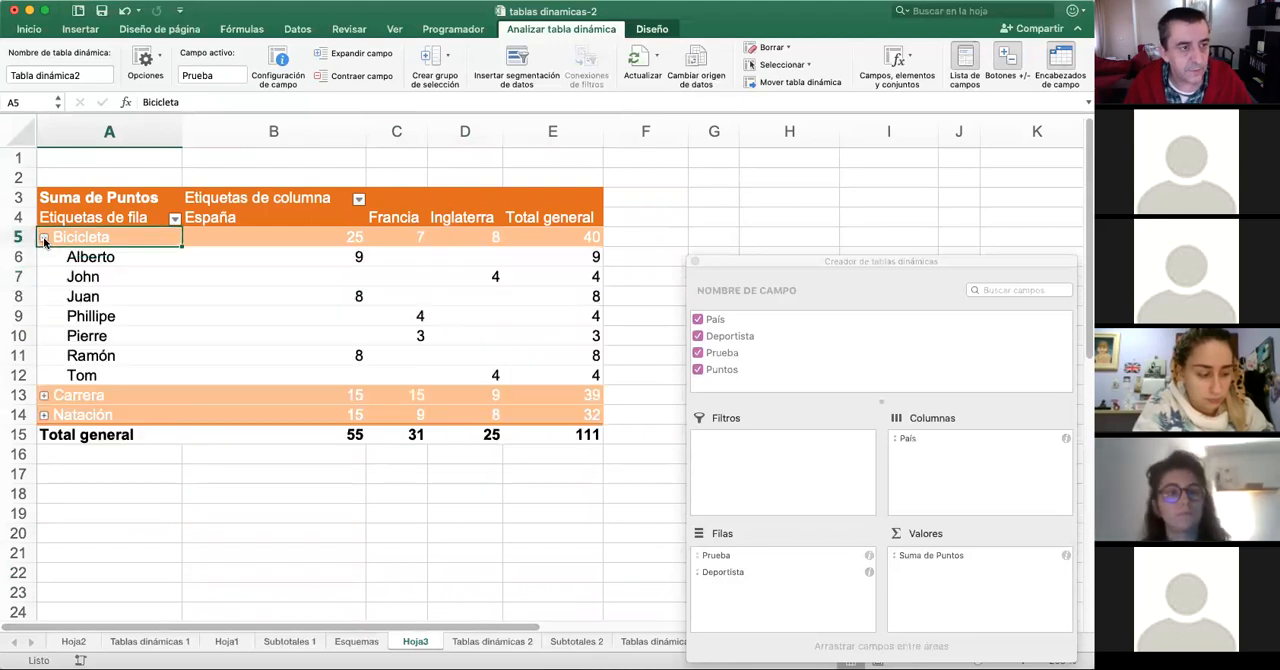
click(44, 396)
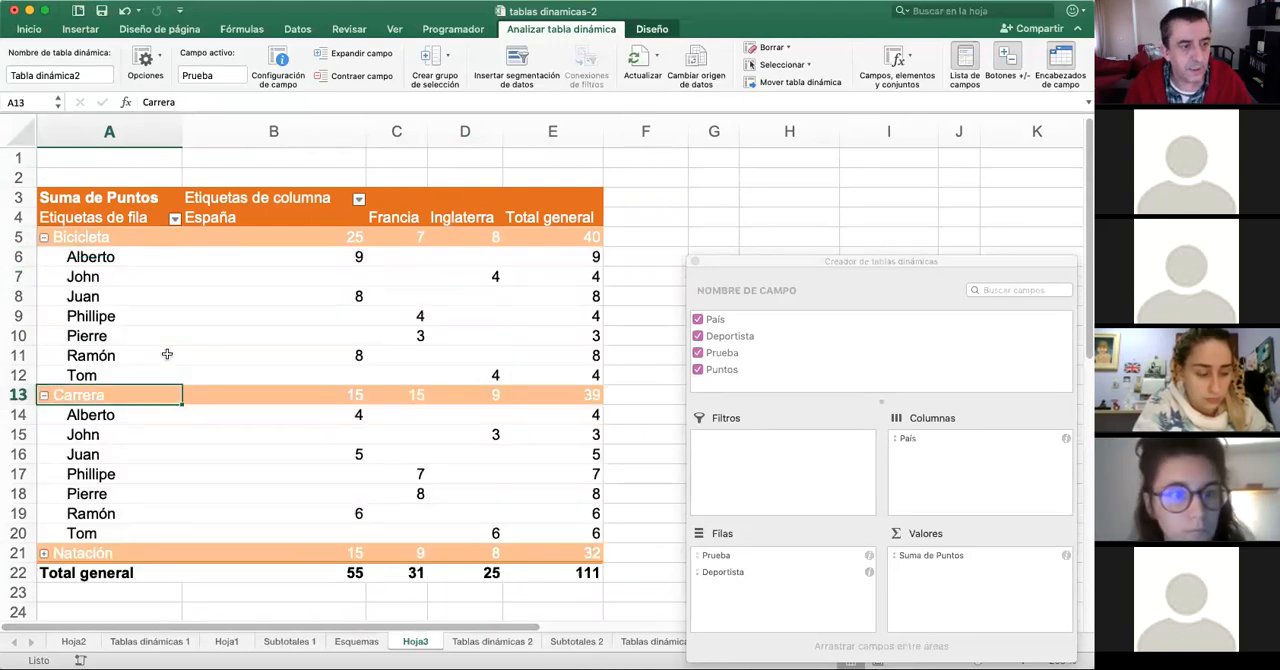
scroll(175, 500, down, 5)
click(44, 337)
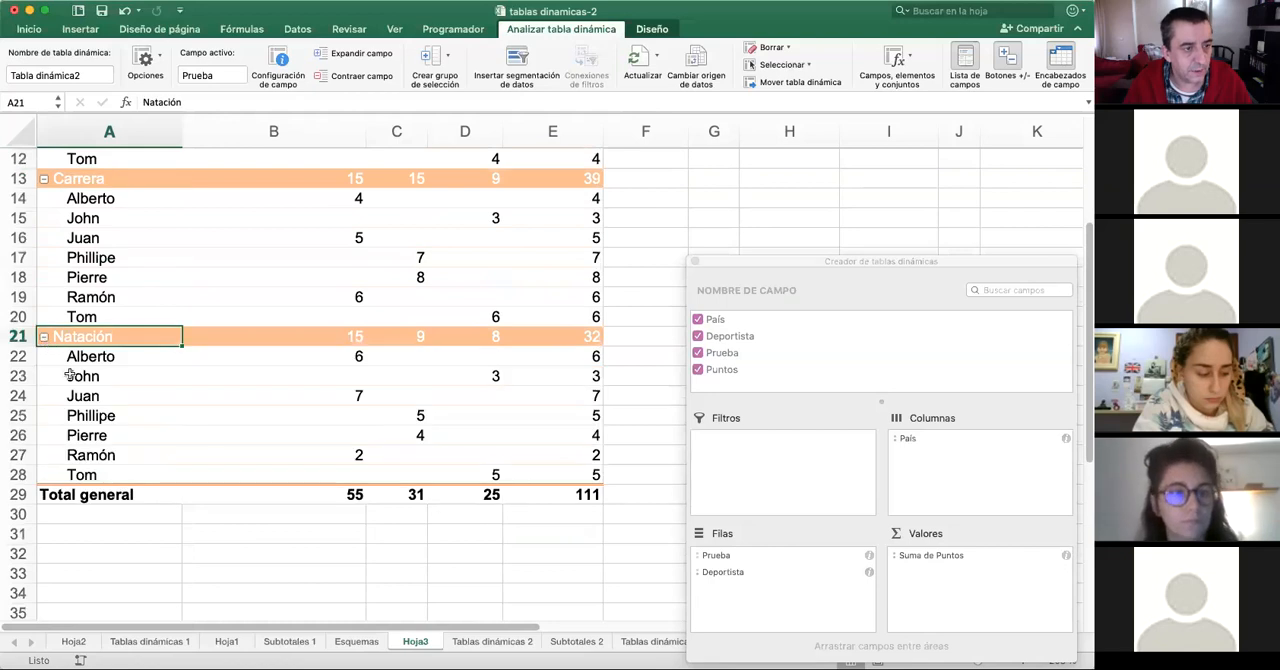
scroll(165, 424, up, 1)
scroll(165, 424, up, 5)
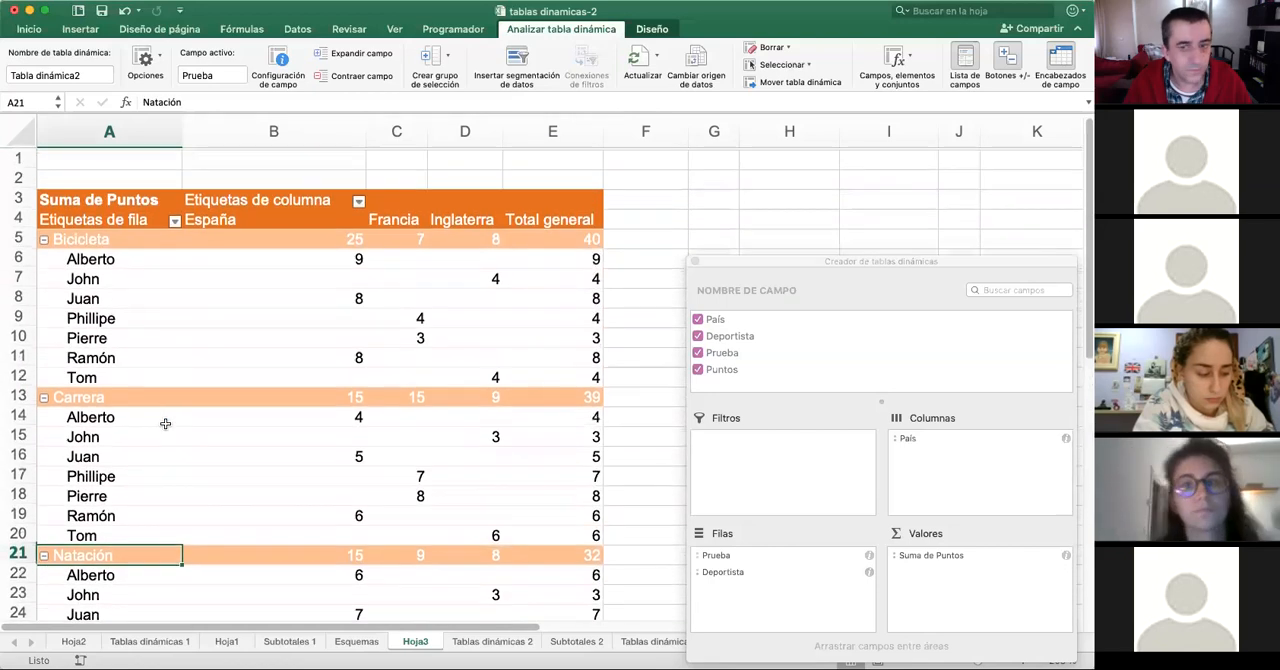
- Move the field builder higher and transfer Prueba from the row labels to the report filter
drag(871, 262, 813, 149)
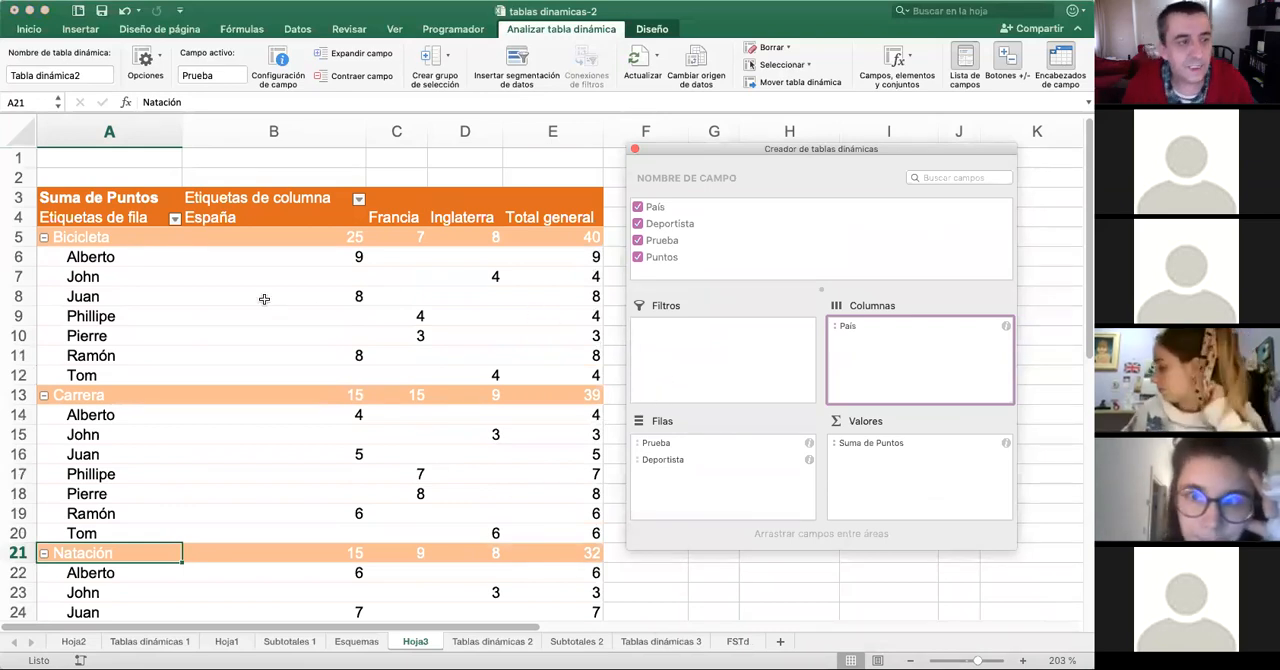
click(677, 461)
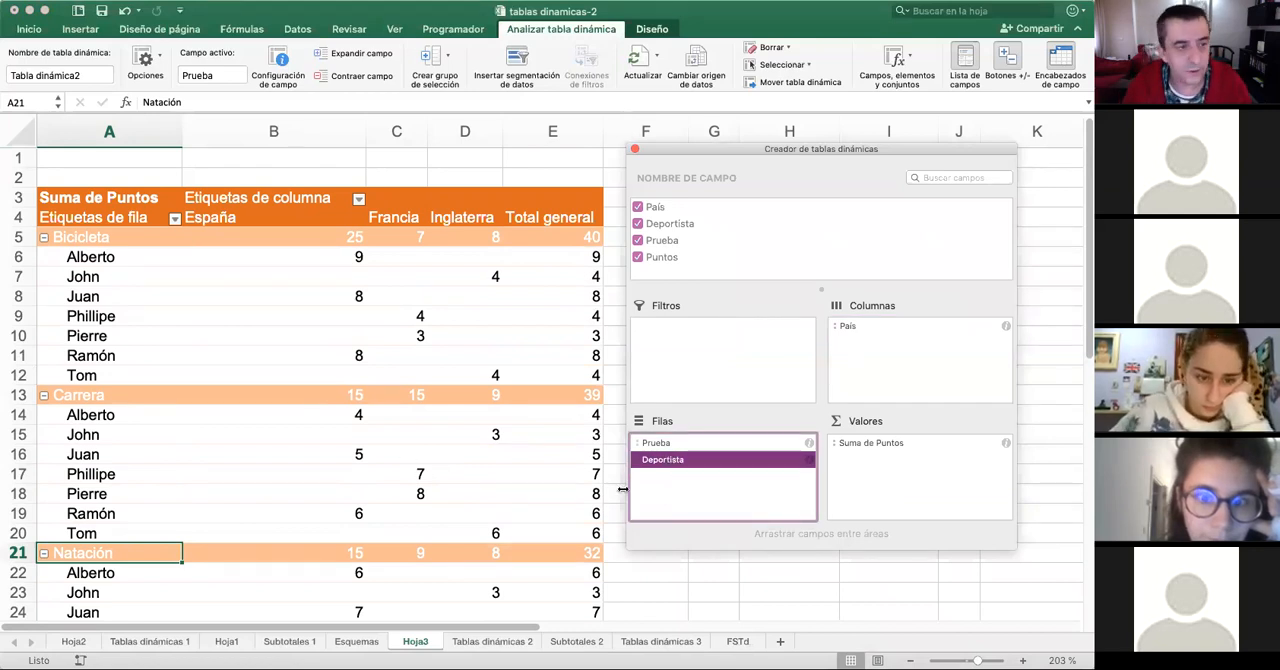
click(652, 445)
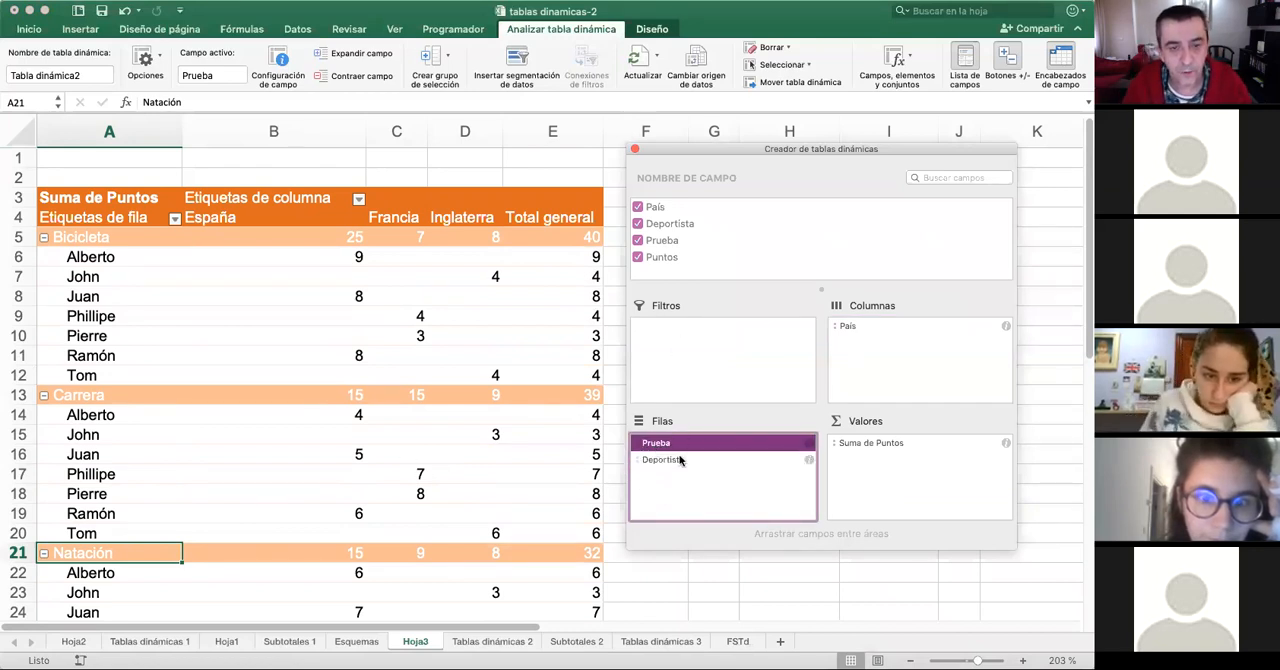
drag(698, 447, 712, 335)
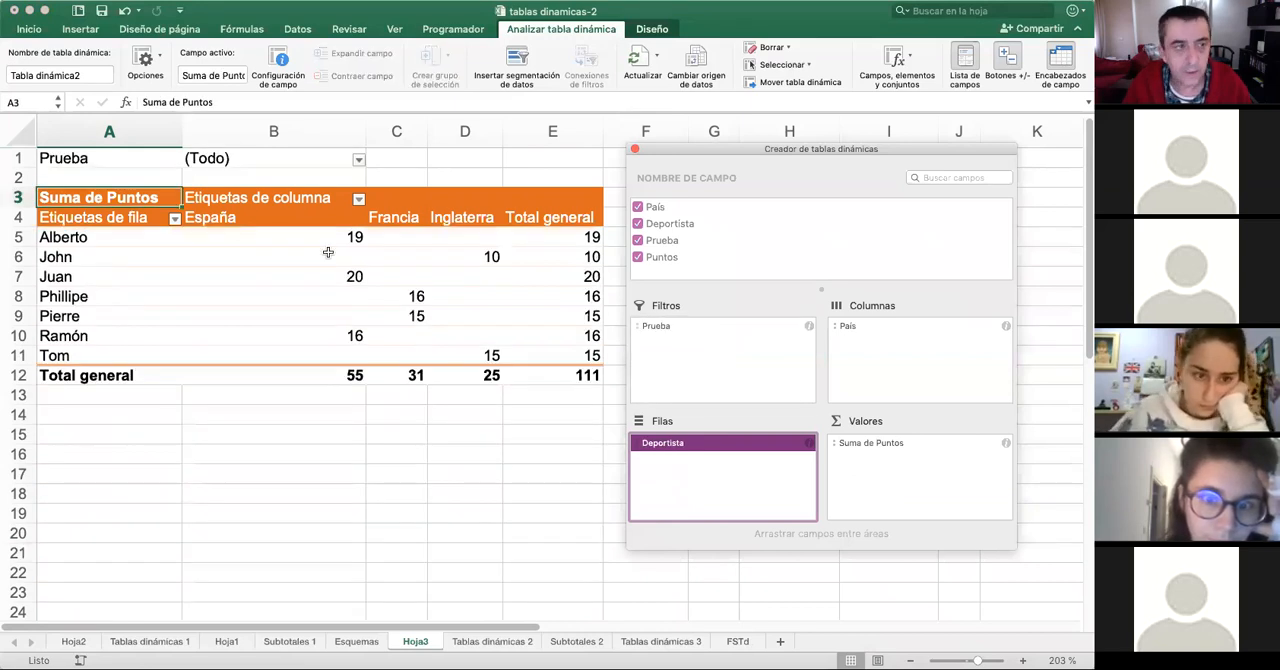
- Filter the pivot table by Prueba to Bicicleta only and move the filter window off the table
click(359, 161)
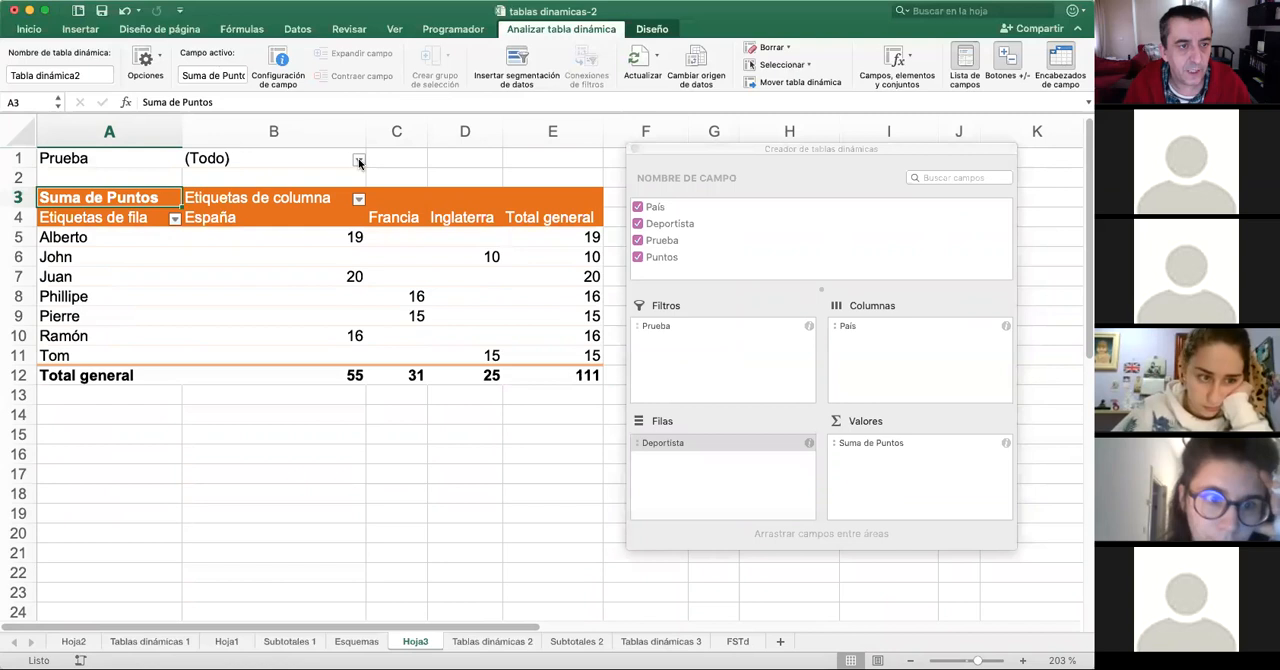
click(400, 222)
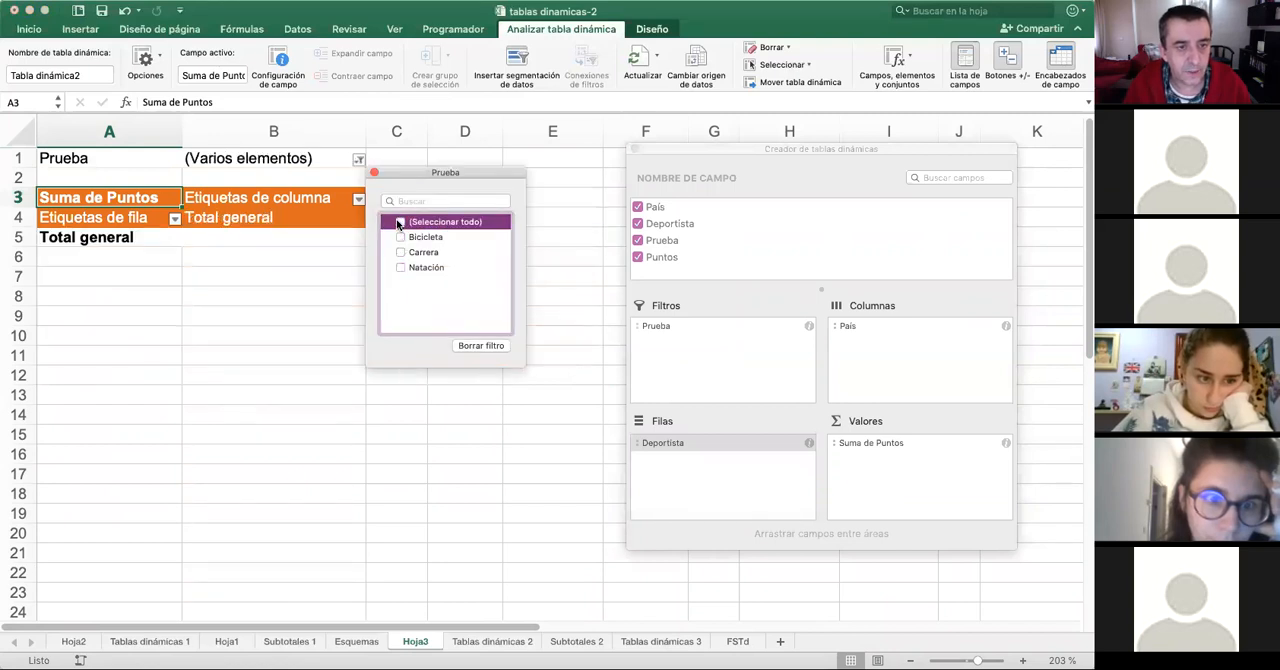
click(400, 237)
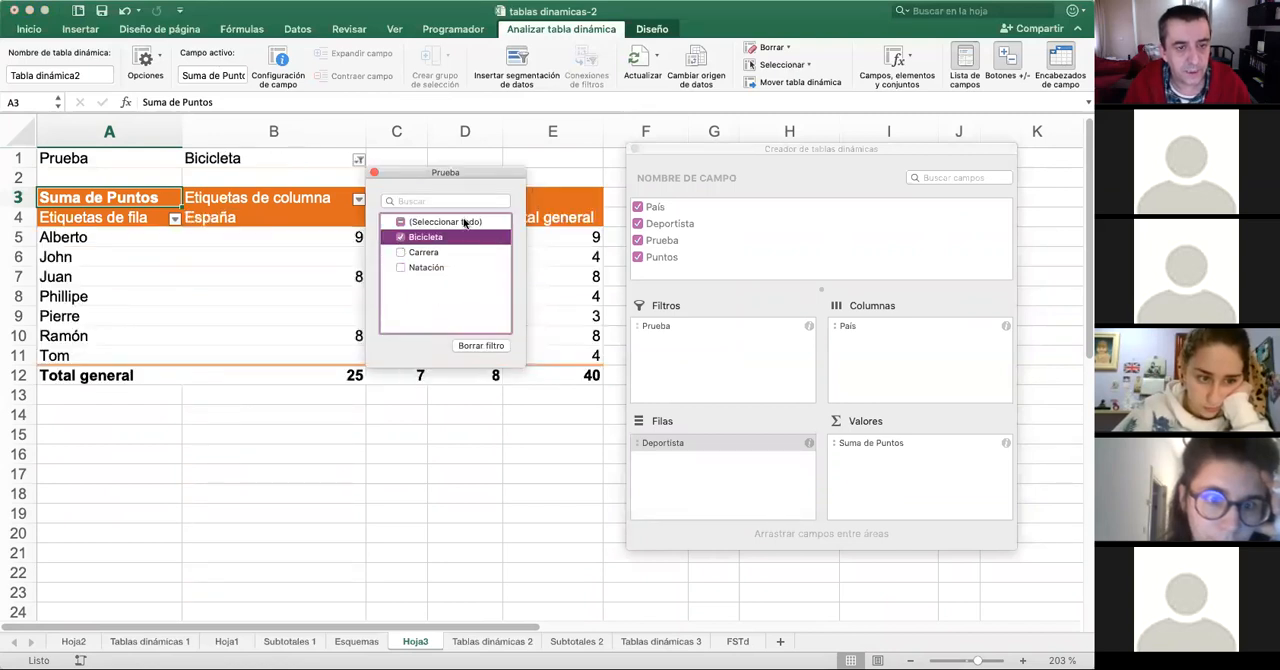
drag(459, 175, 391, 437)
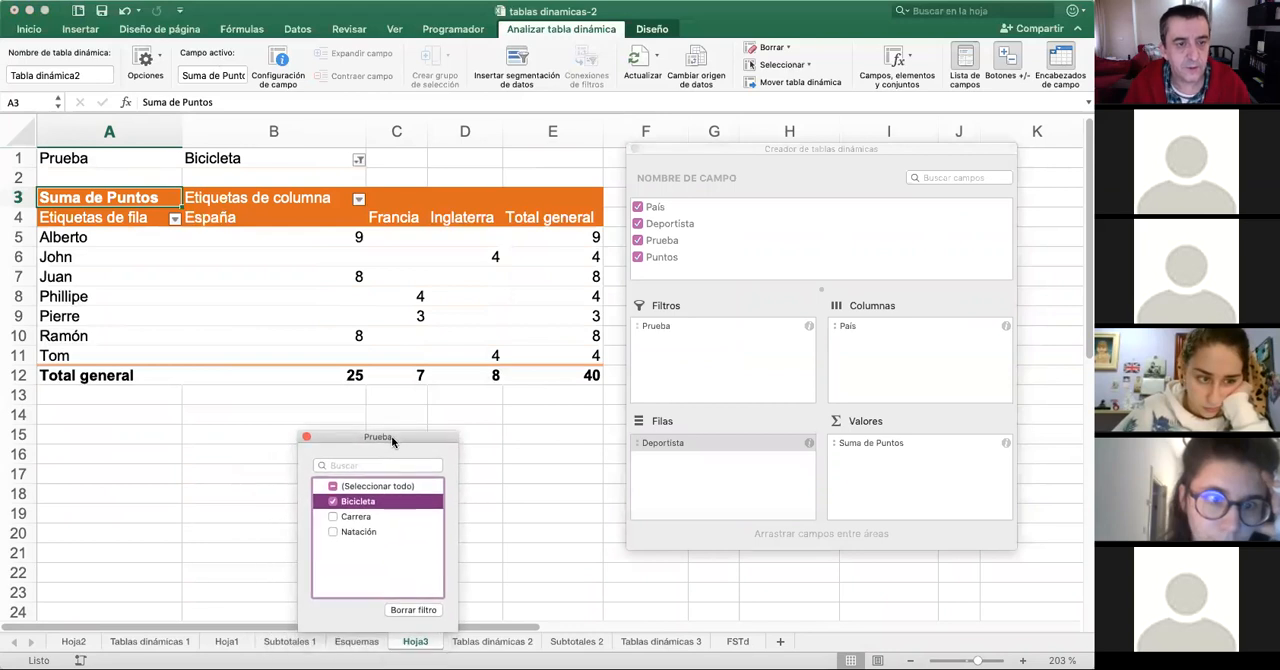
- Switch the Prueba filter from Bicicleta to Carrera, add Natación and close the filter window
click(332, 516)
click(333, 502)
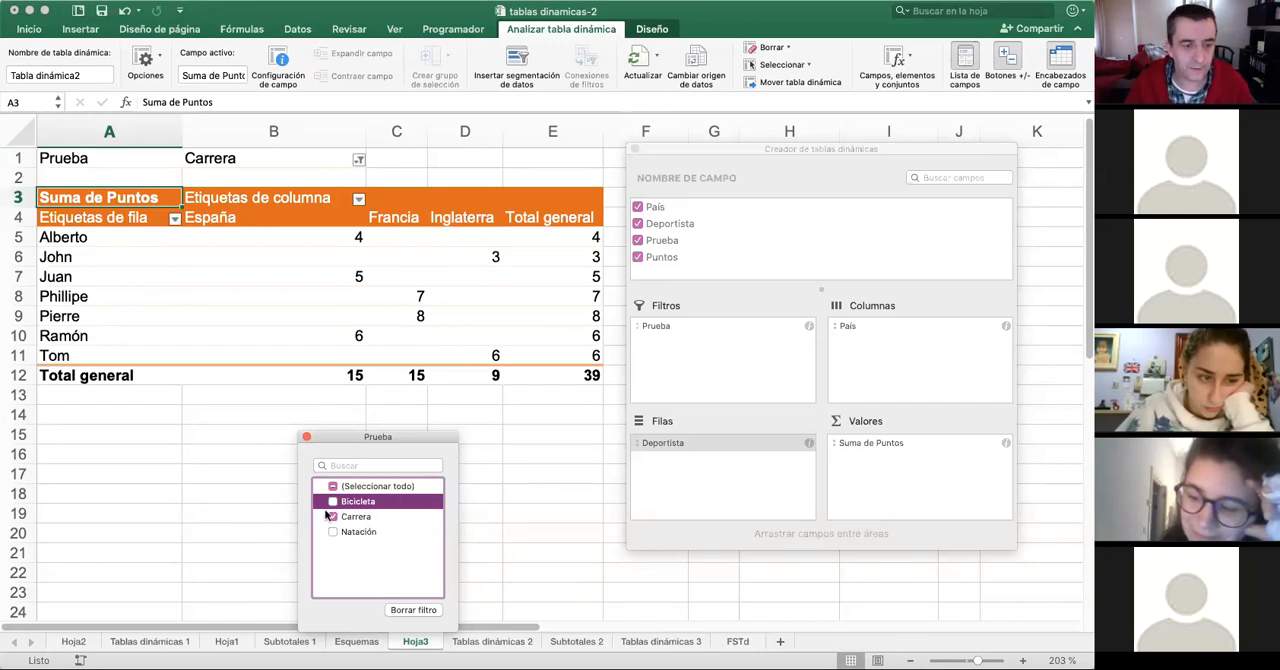
click(335, 532)
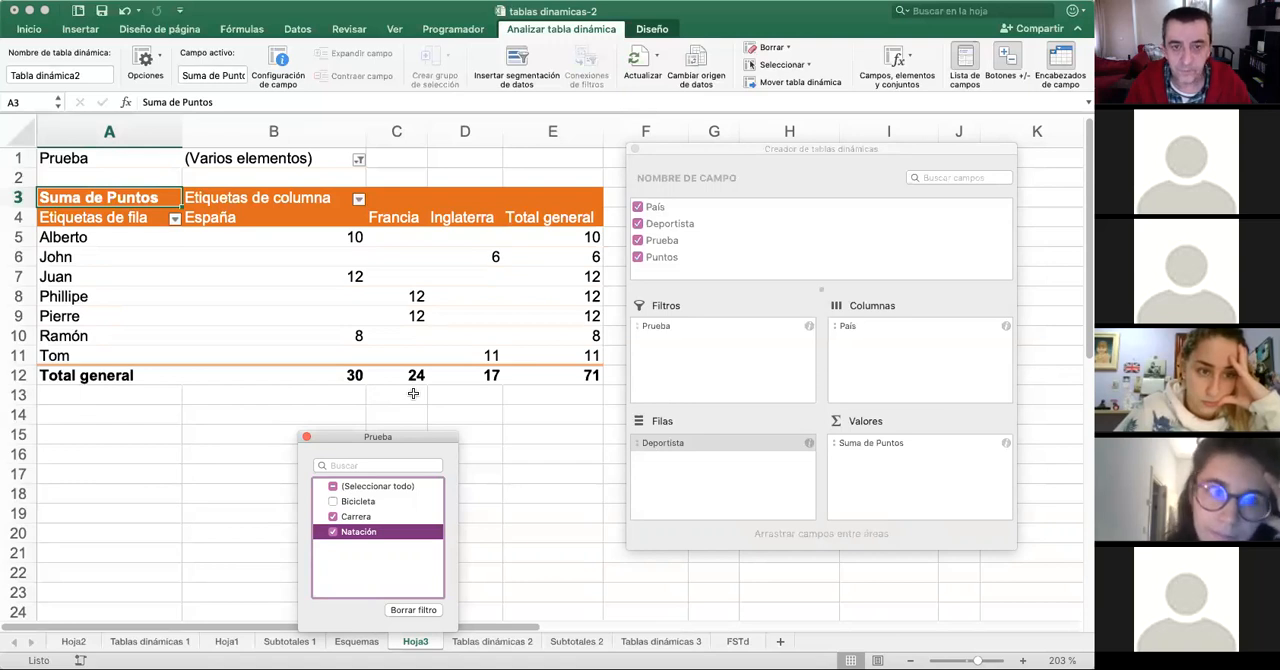
click(306, 437)
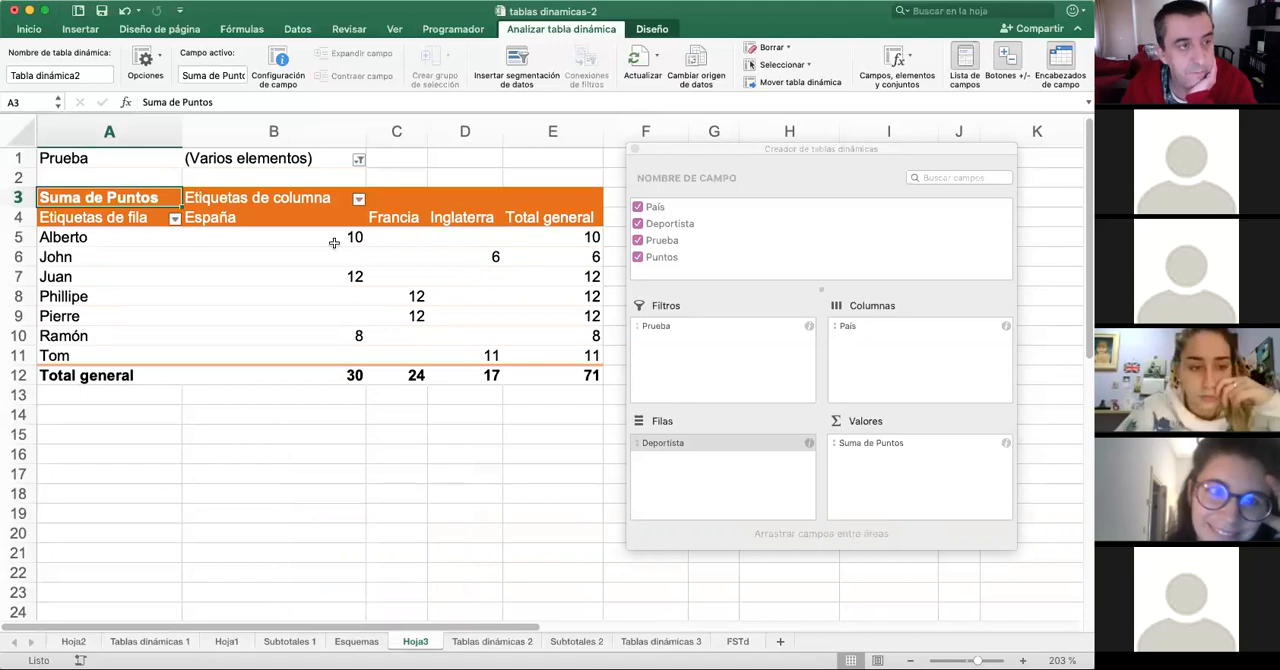
- Reset the Prueba filter to include all events and close the filter window
click(358, 159)
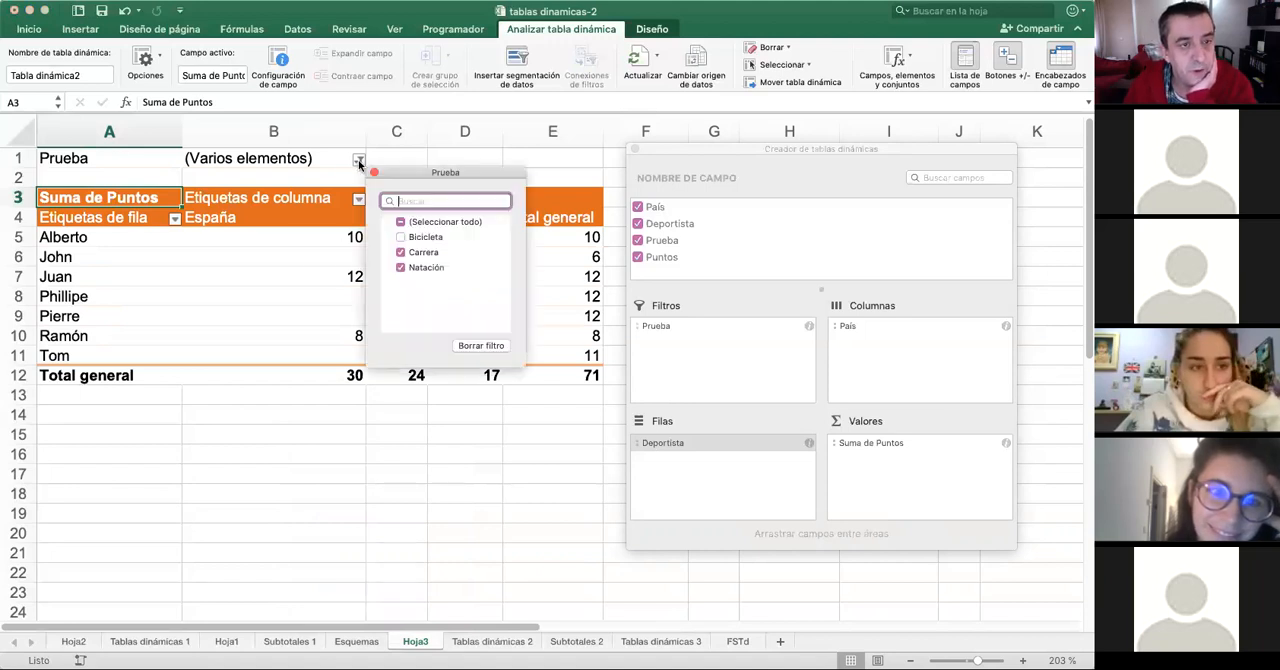
click(400, 222)
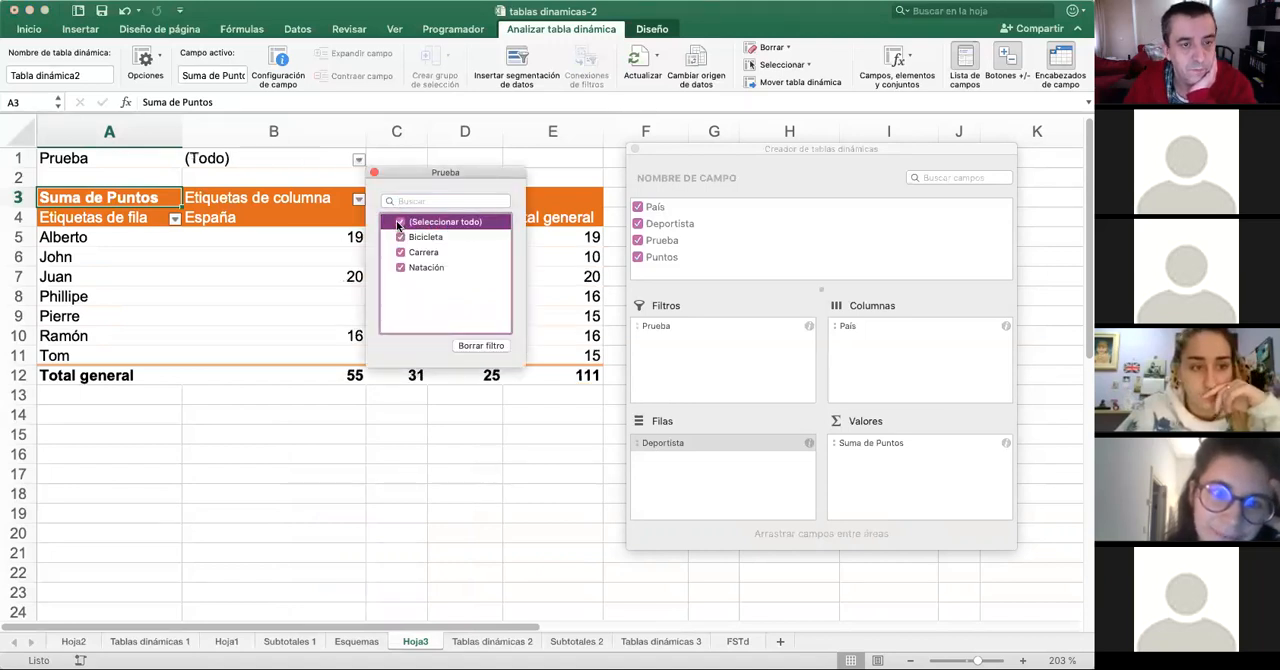
click(374, 175)
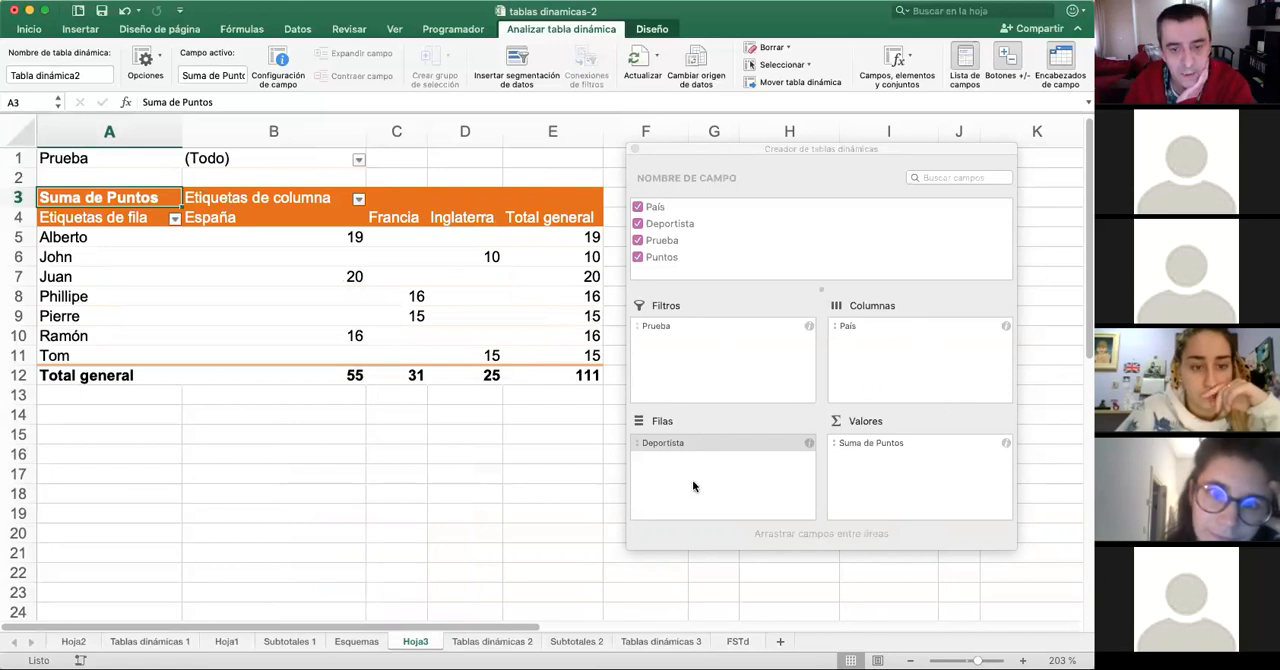
- Move Prueba from the report filter to the column labels beneath País and shift the field builder off the column headings
drag(660, 327, 906, 346)
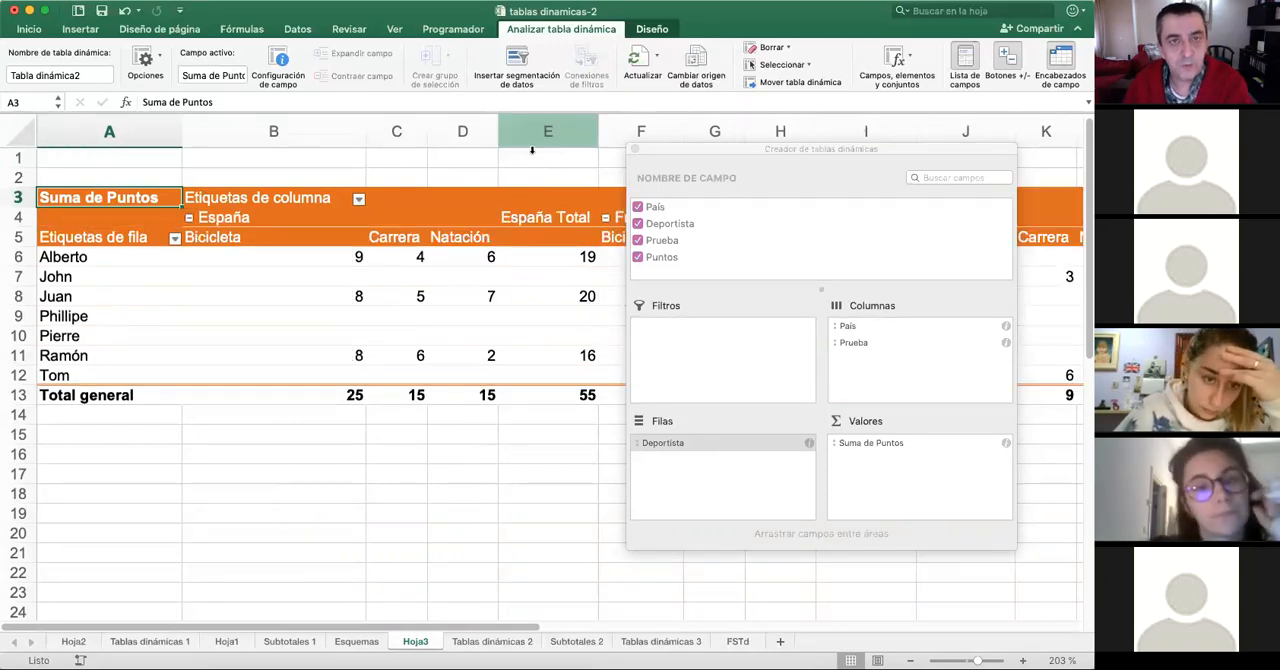
drag(892, 157, 832, 248)
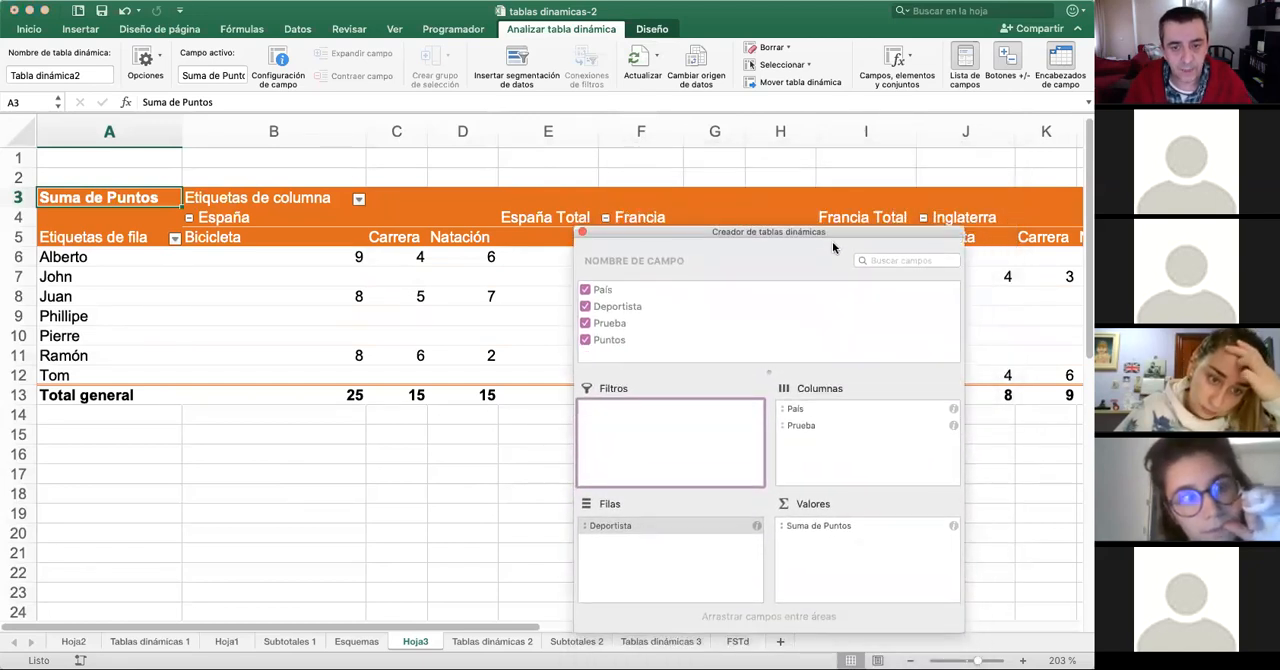
- Remove Prueba from the pivot table's column labels and move the field builder clear of the table
click(805, 427)
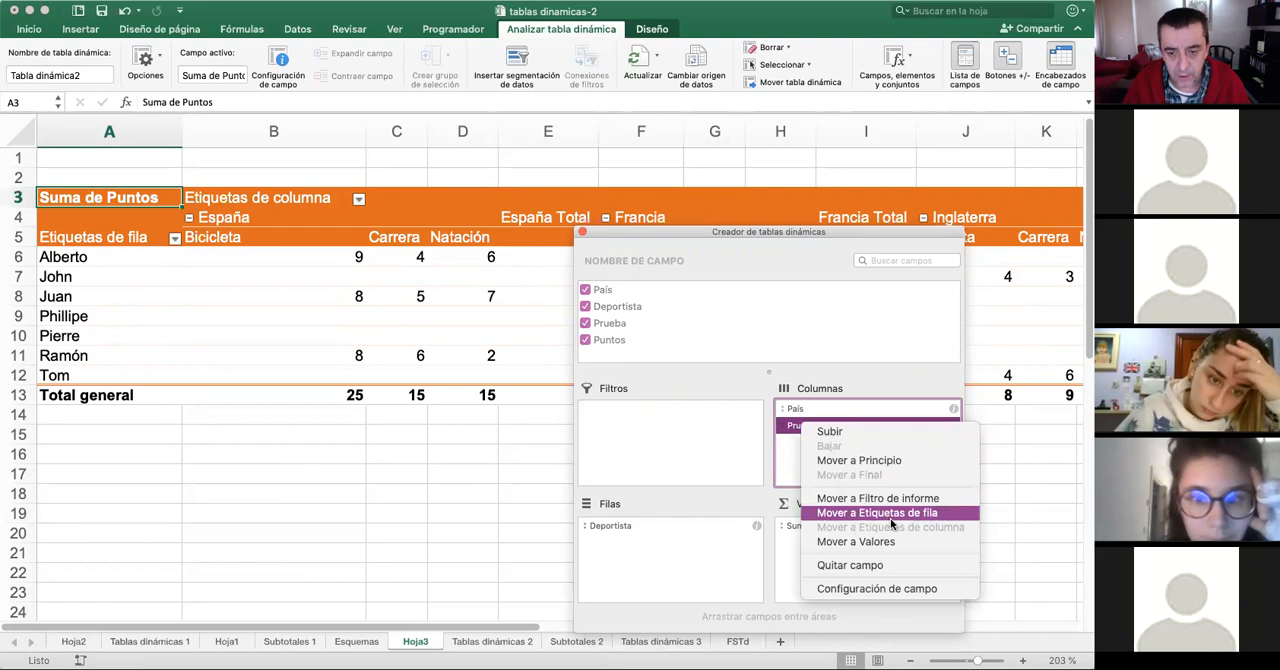
click(850, 565)
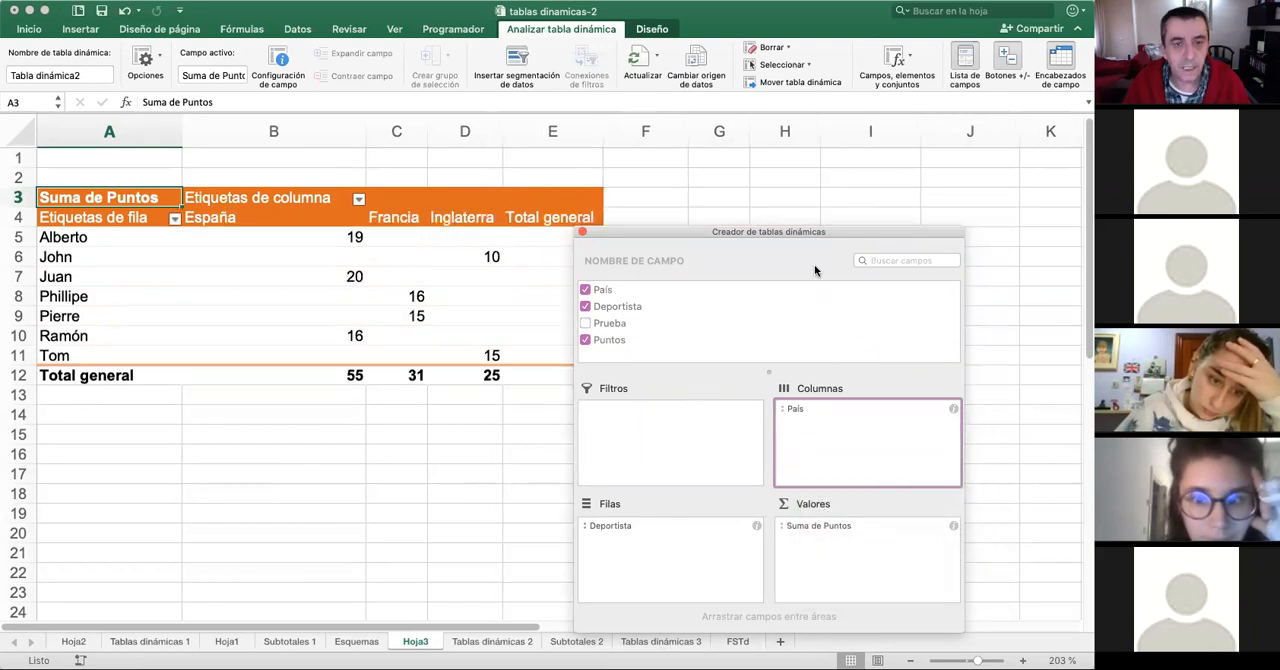
drag(797, 232, 904, 177)
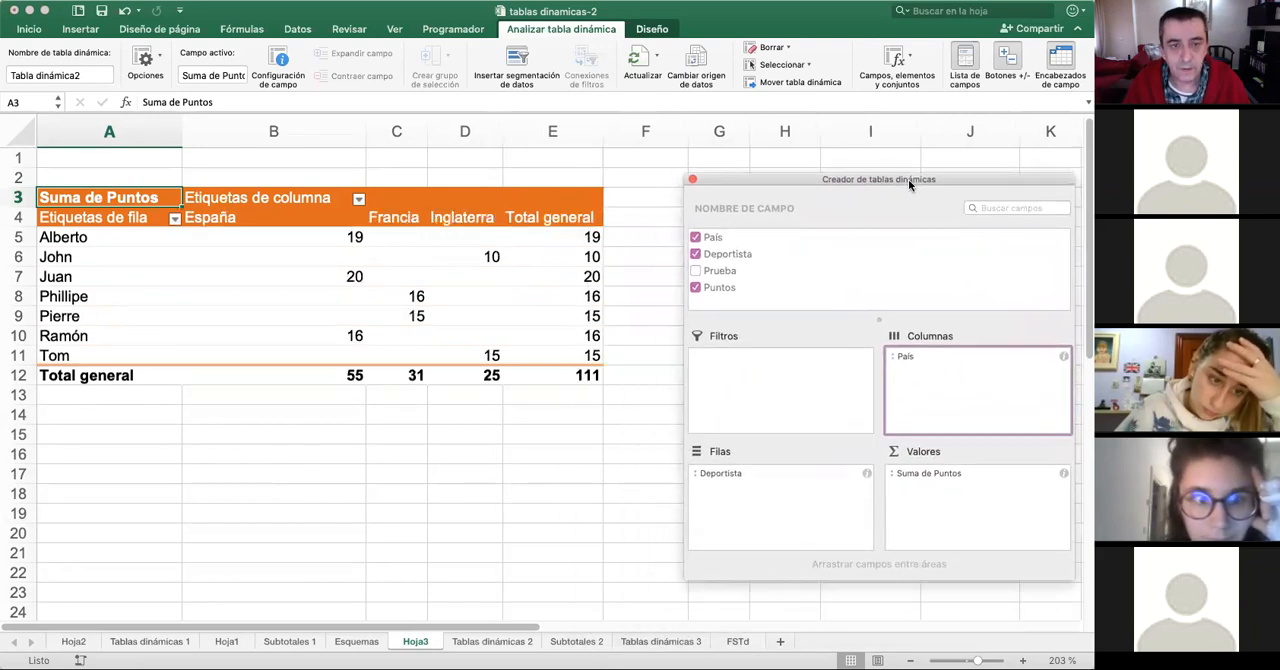
- Try the pivot table without grand totals, then turn them back on for rows and columns
click(646, 34)
click(652, 30)
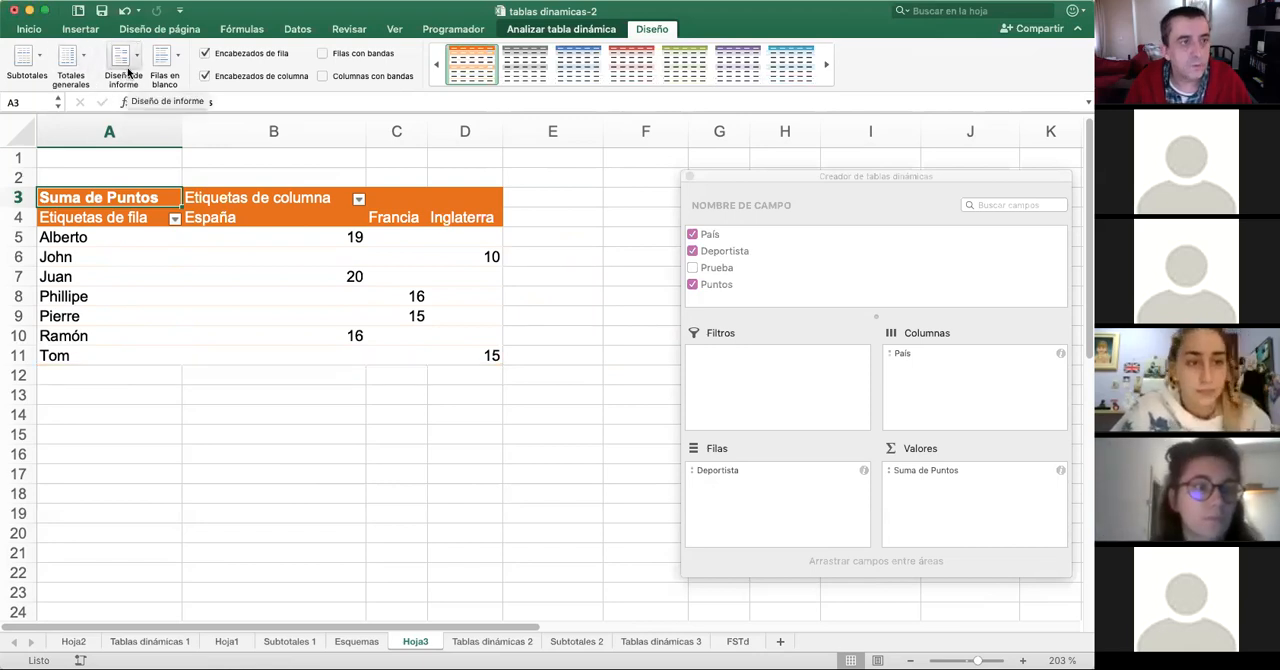
click(99, 104)
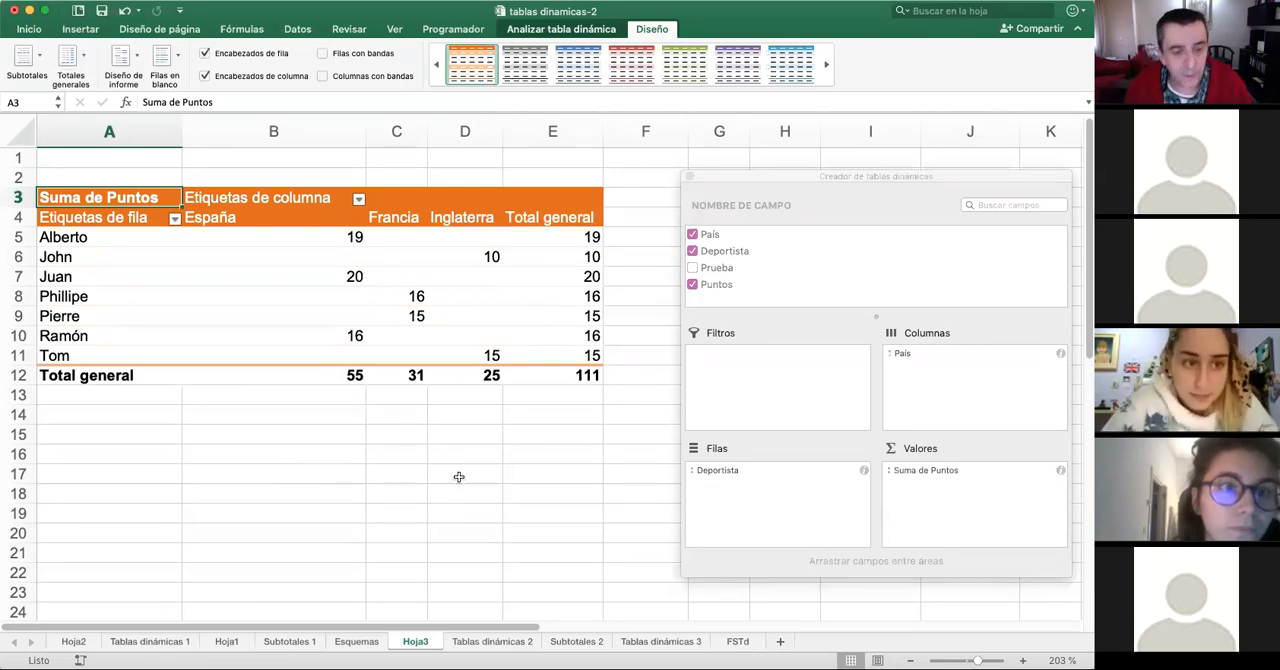
- Review the exercise statement on the Tablas dinámicas 2 sheet and return to the pivot table on Hoja3
click(495, 643)
scroll(305, 397, up, 4)
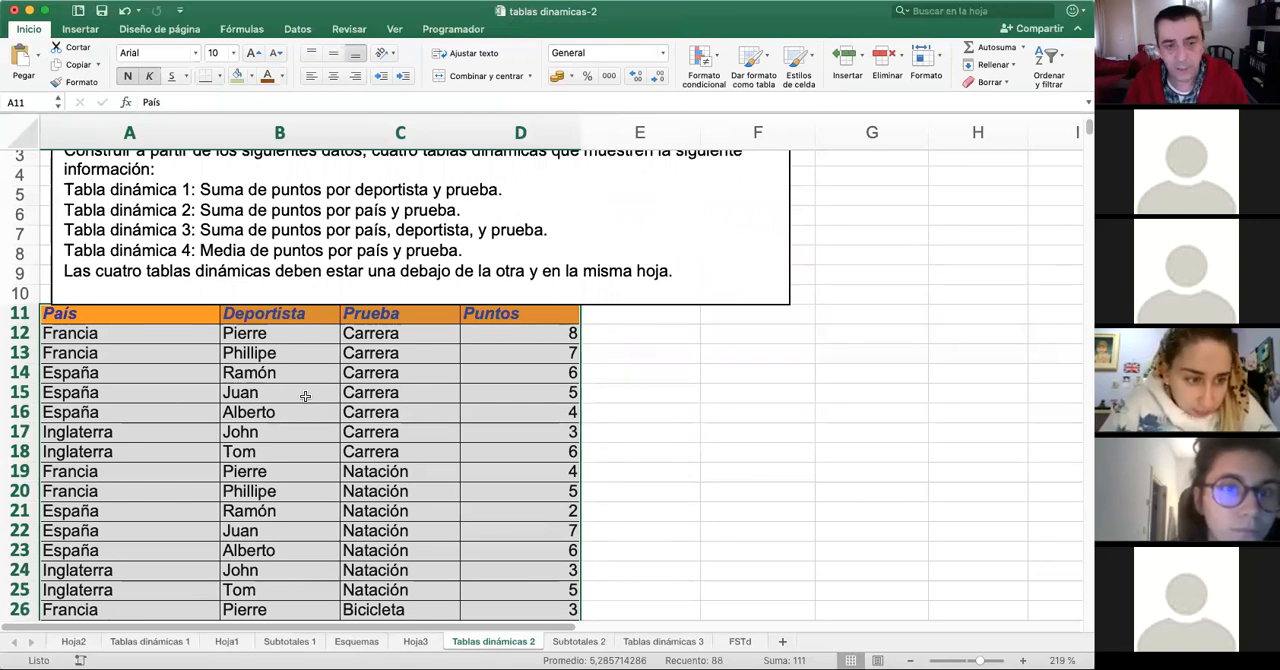
click(424, 640)
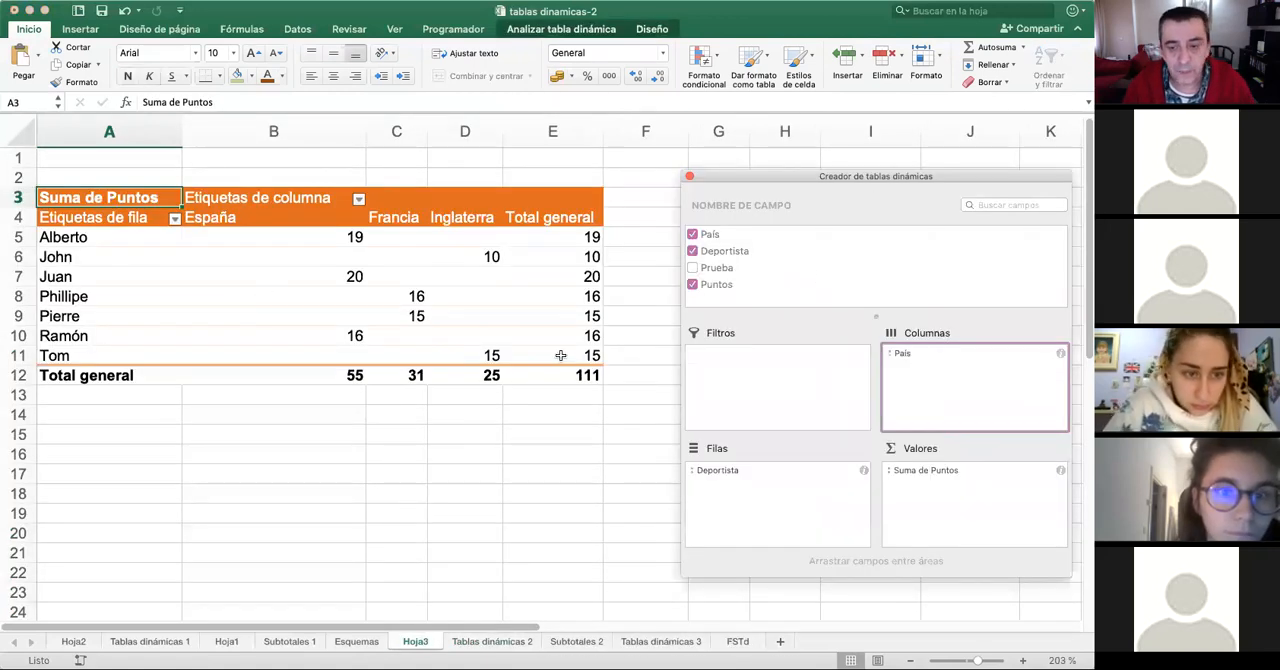
- Open the field settings of Suma de Puntos from the values area, keeping the field builder and dialog within view
click(946, 476)
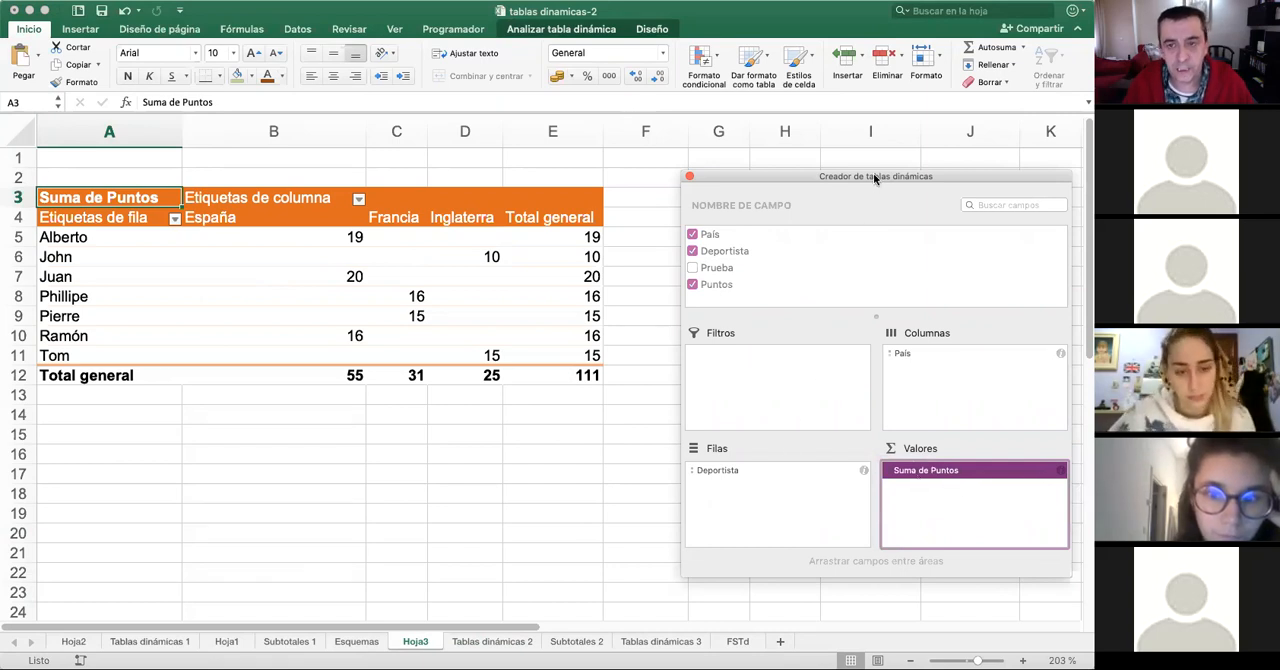
drag(873, 173, 802, 106)
right_click(853, 405)
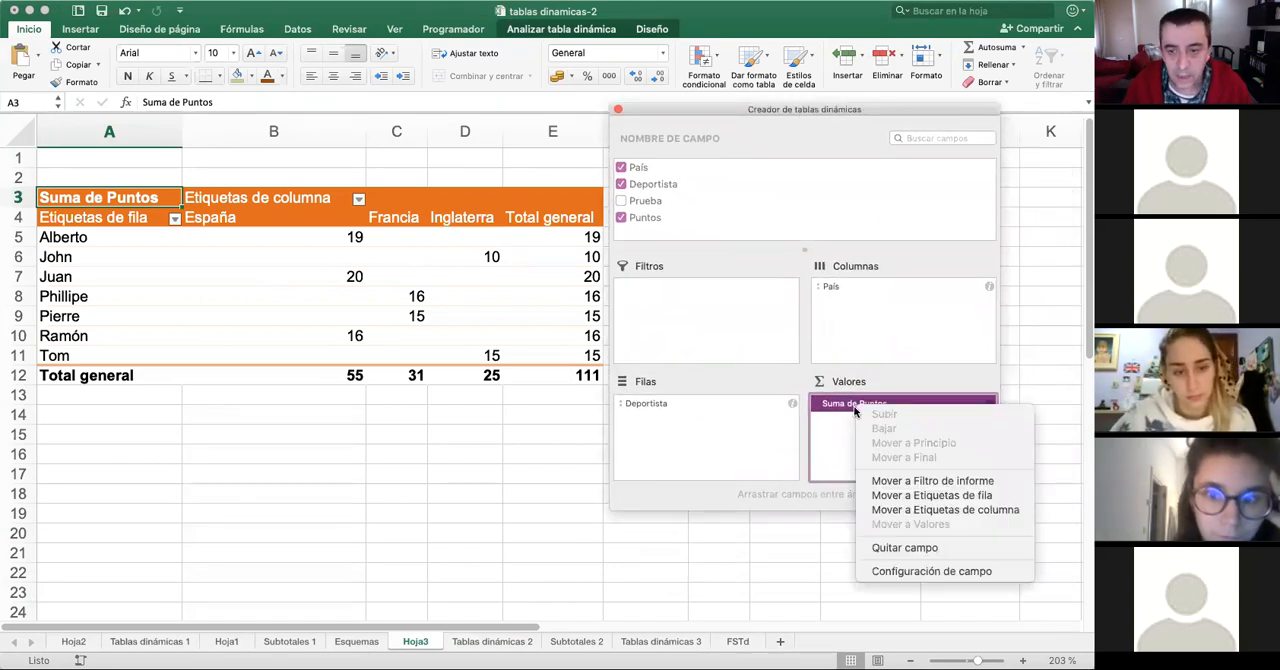
click(938, 572)
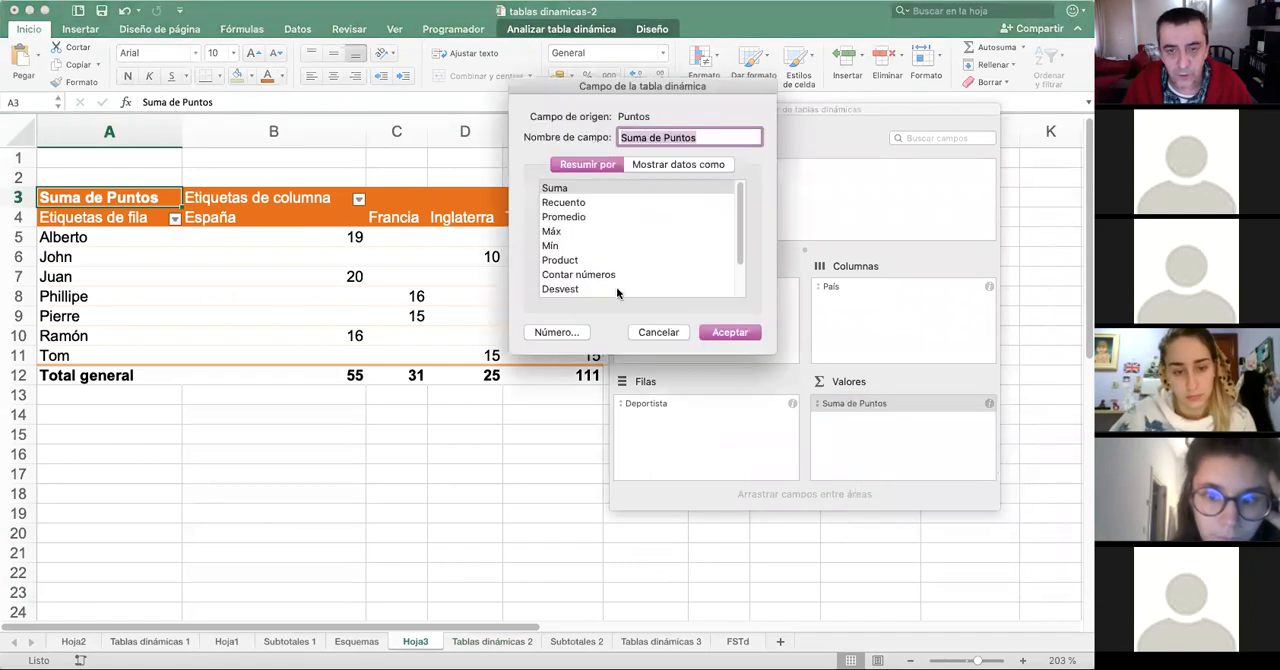
drag(674, 86, 572, 79)
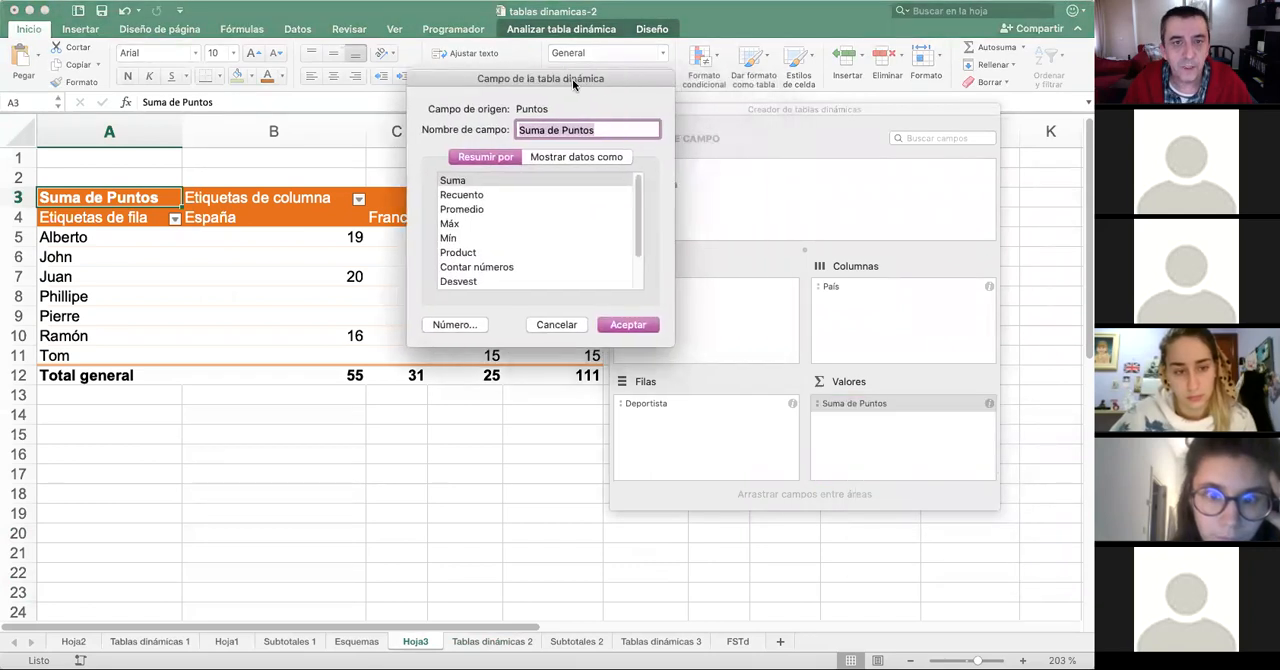
- Go through the summary functions offered for Puntos, from Suma, Recuento and Promedio to Product, Contar números, Var and Desvestp
click(473, 181)
click(493, 195)
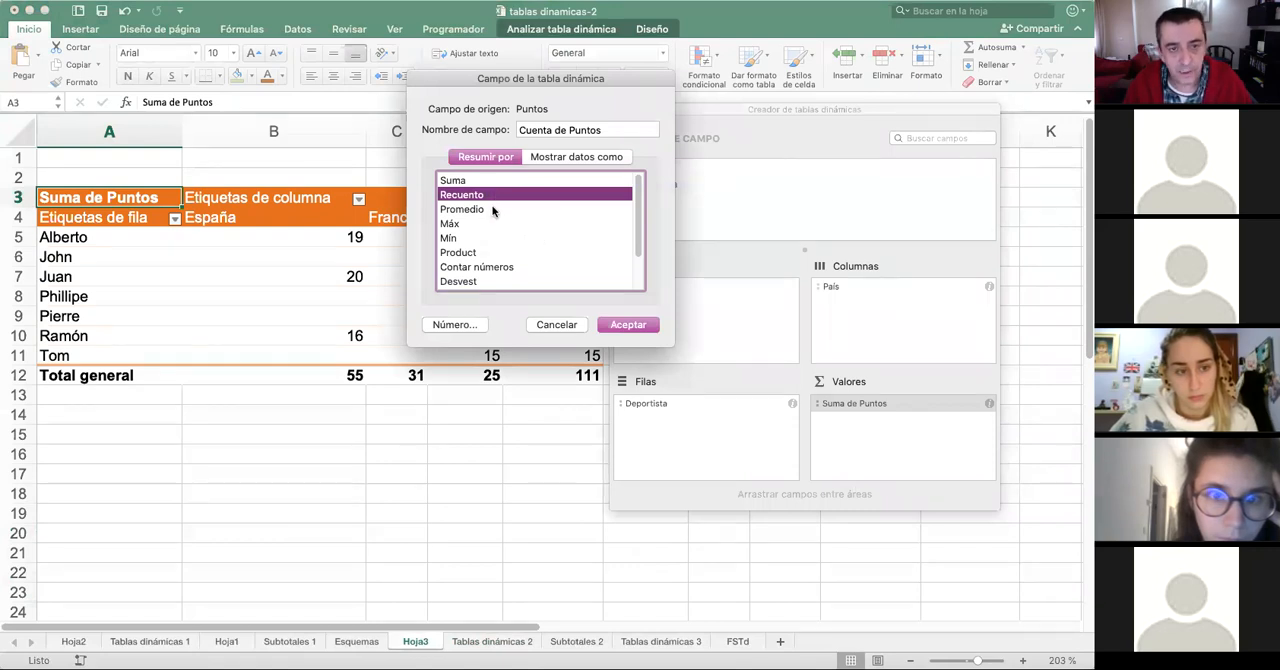
click(491, 209)
click(478, 224)
click(473, 238)
click(515, 252)
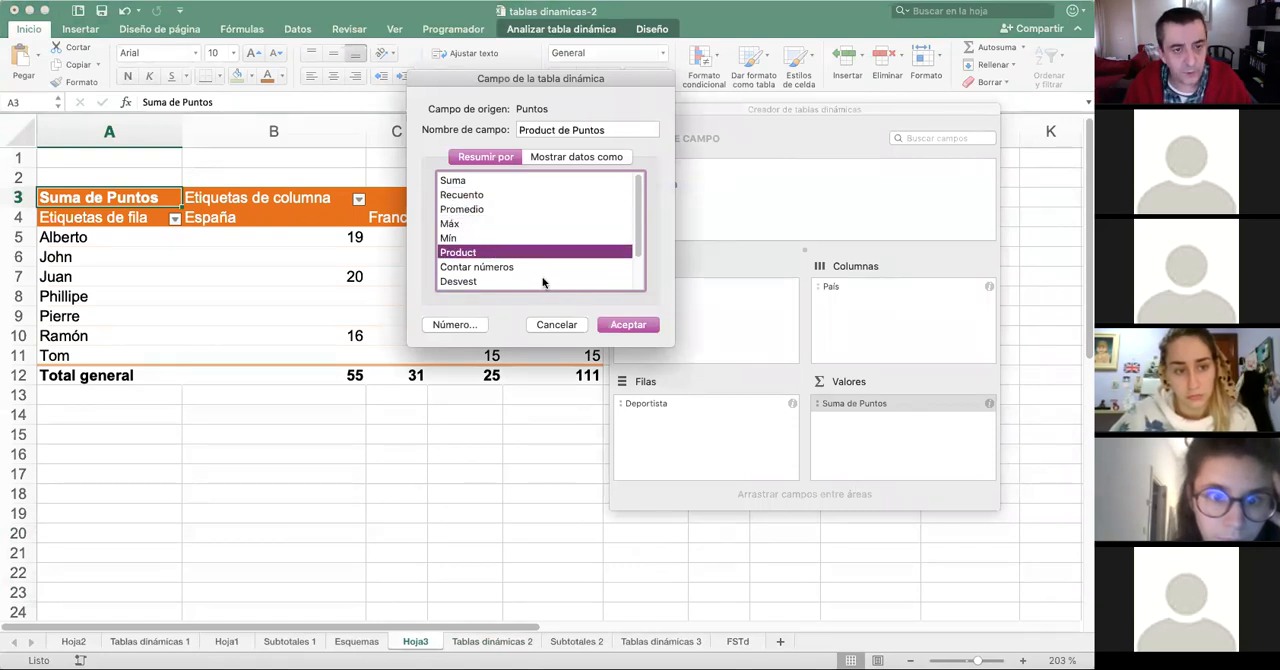
click(546, 267)
scroll(561, 255, down, 3)
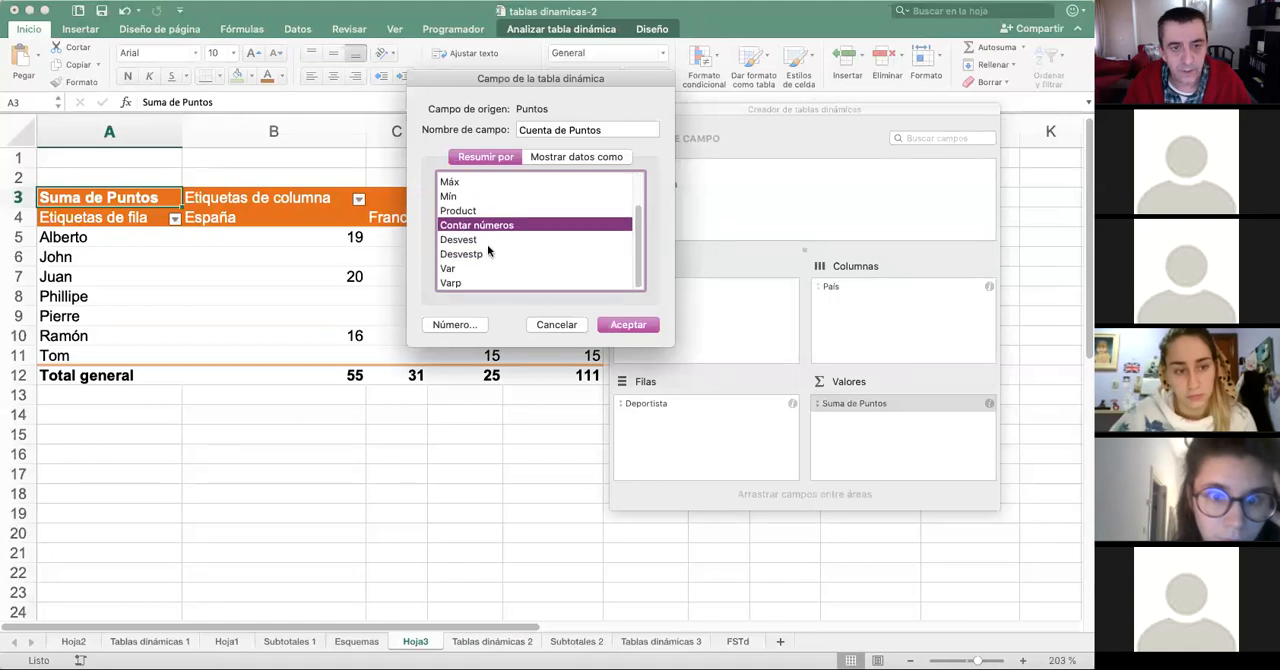
click(466, 269)
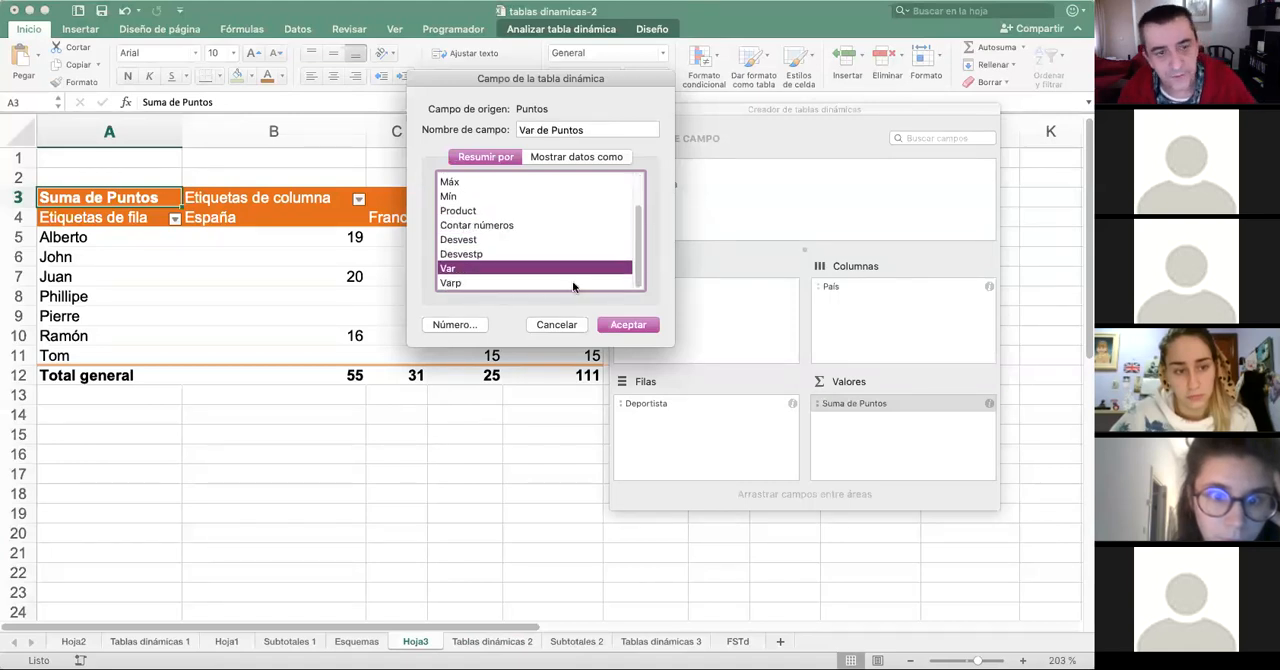
click(498, 257)
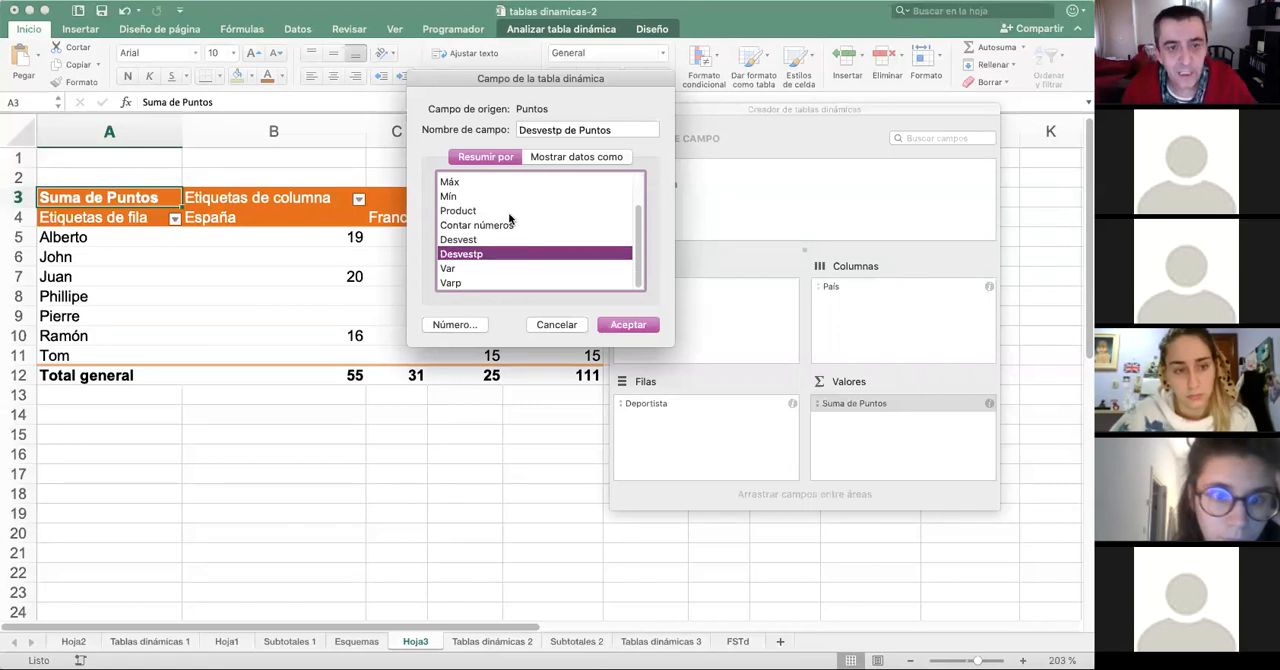
- Review the calculation options for how the Puntos data can be shown, then cancel the field settings
click(562, 157)
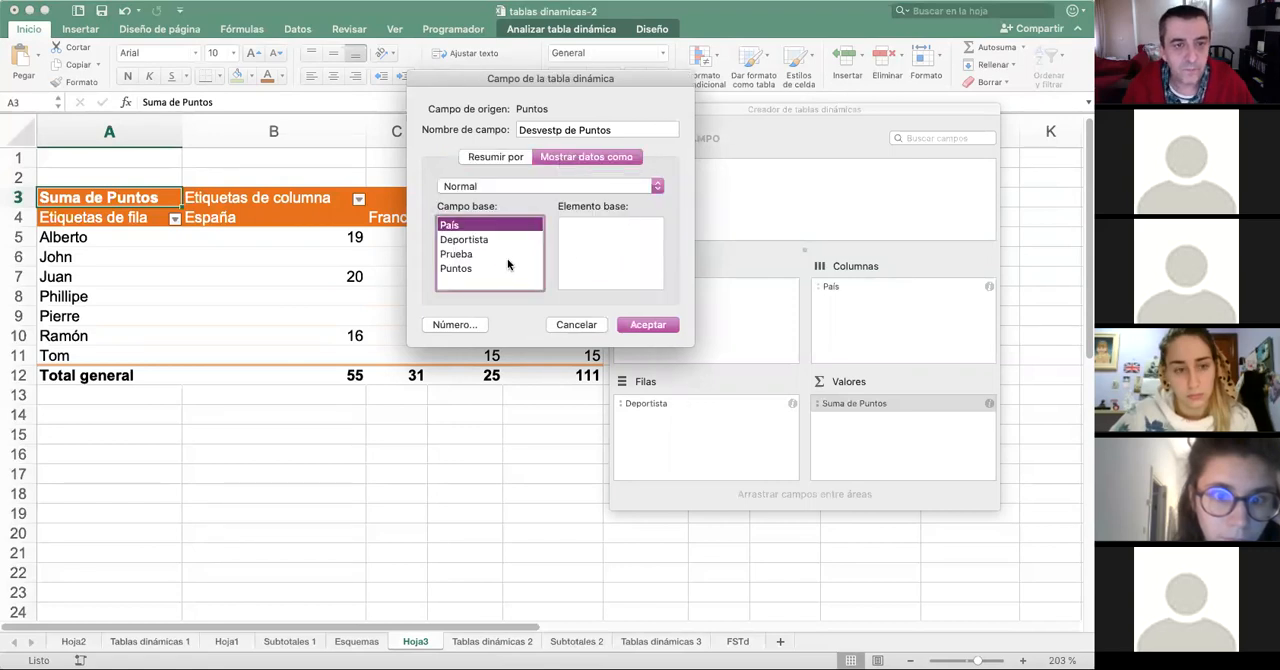
click(499, 188)
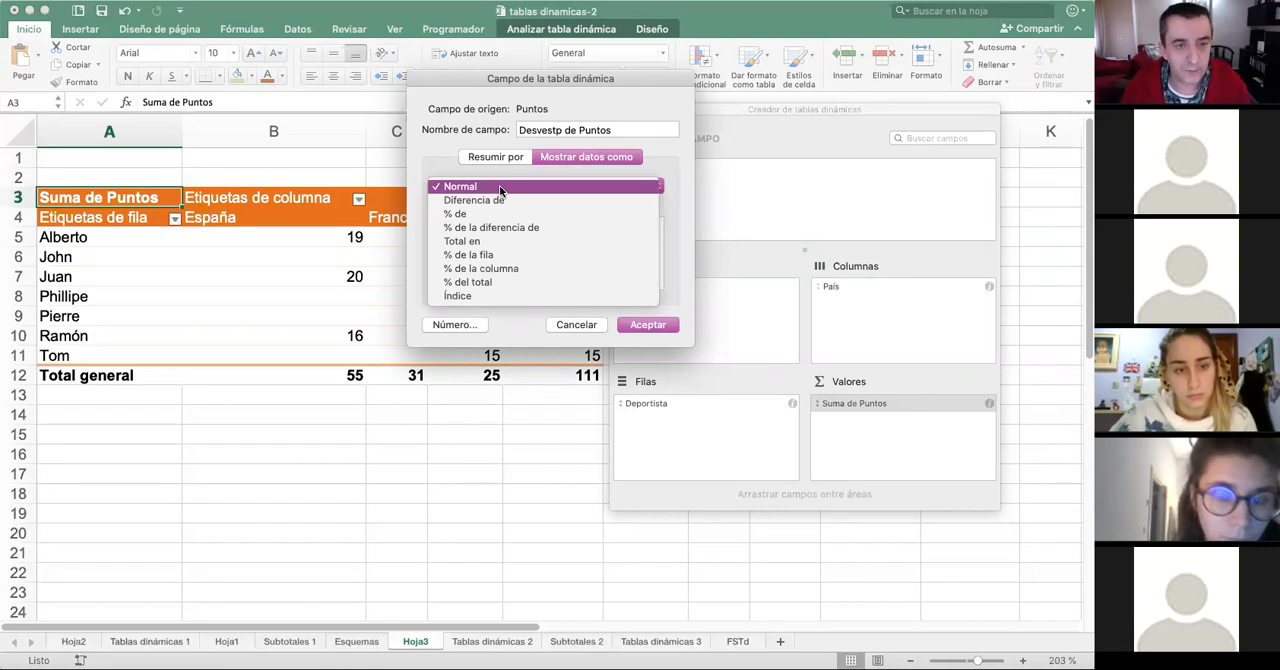
click(585, 323)
click(585, 325)
mouse_move(762, 107)
mouse_down()
mouse_move(873, 185)
mouse_move(761, 108)
mouse_up()
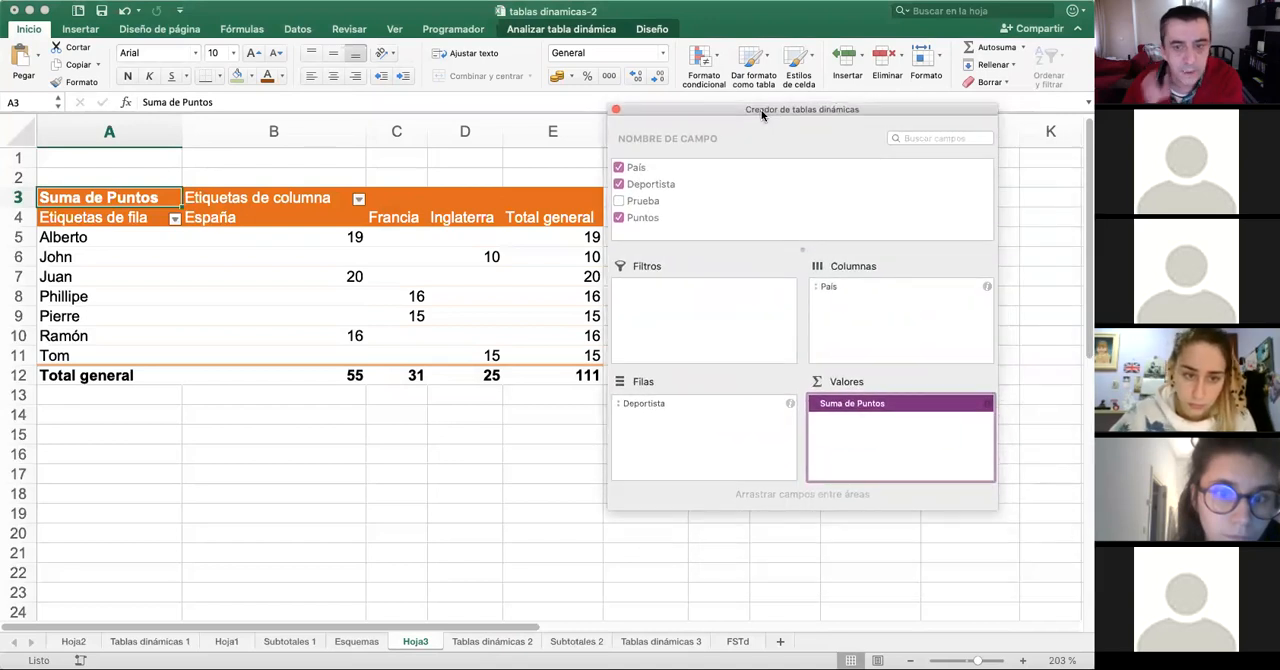
- Show Suma de Puntos as "% de" with País as the base field and España as the base item
click(879, 404)
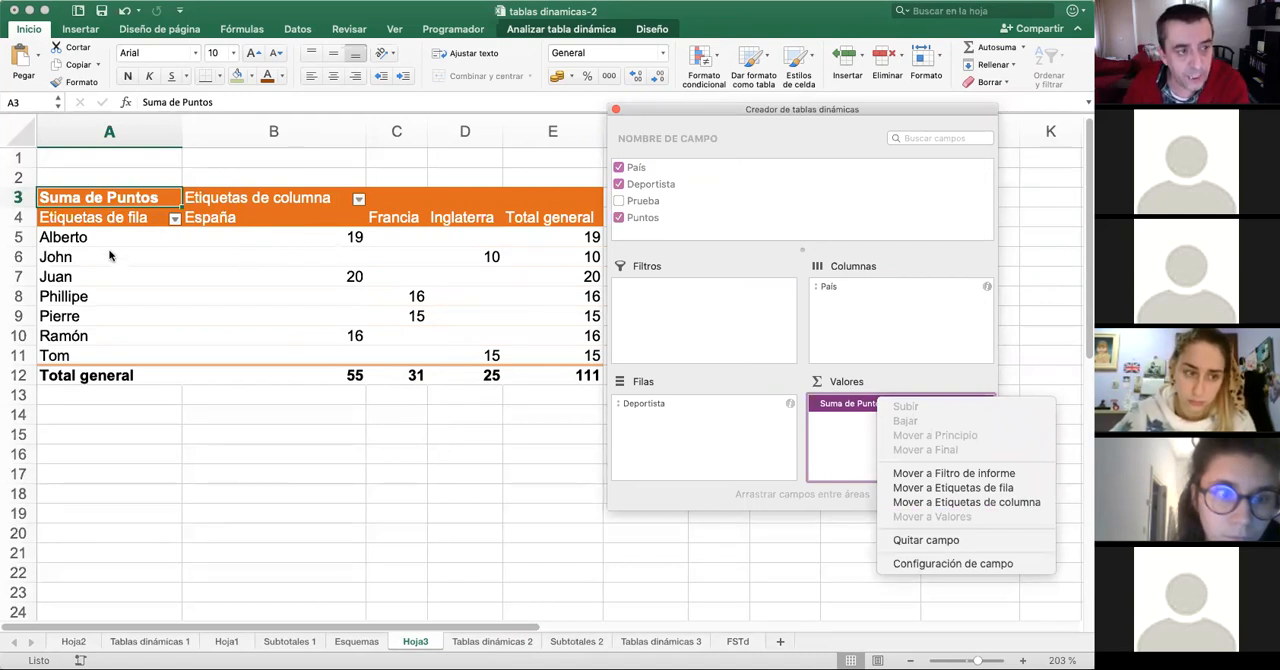
click(969, 563)
click(654, 165)
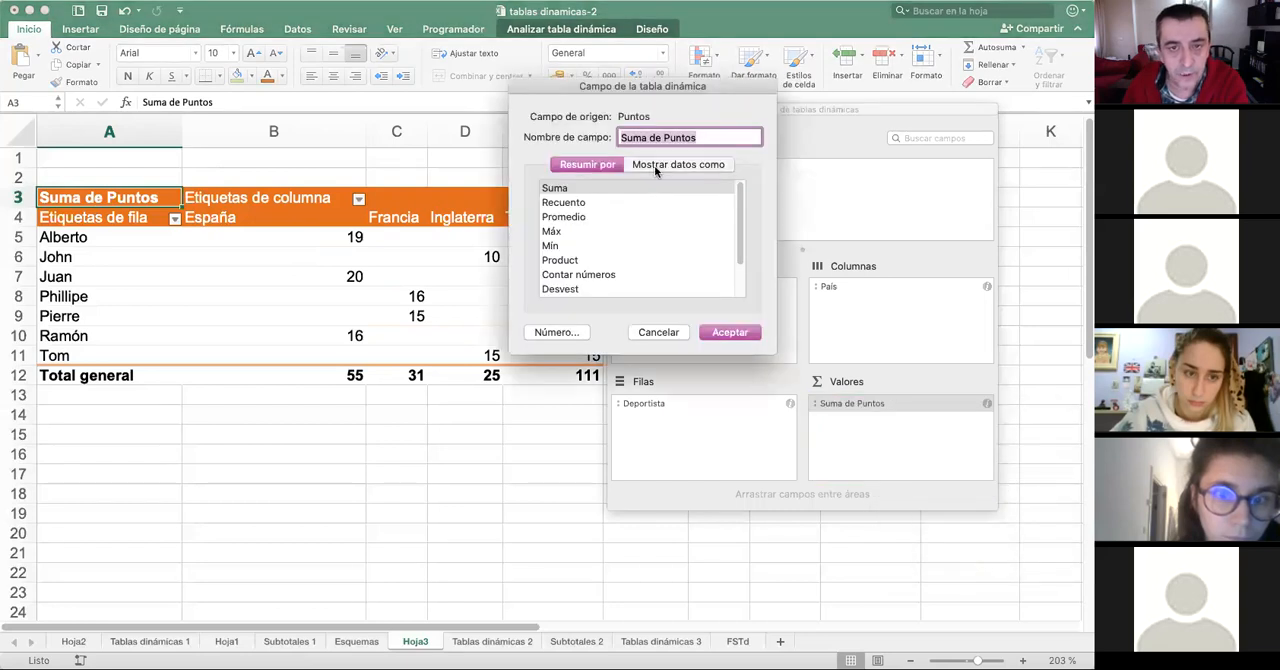
click(663, 193)
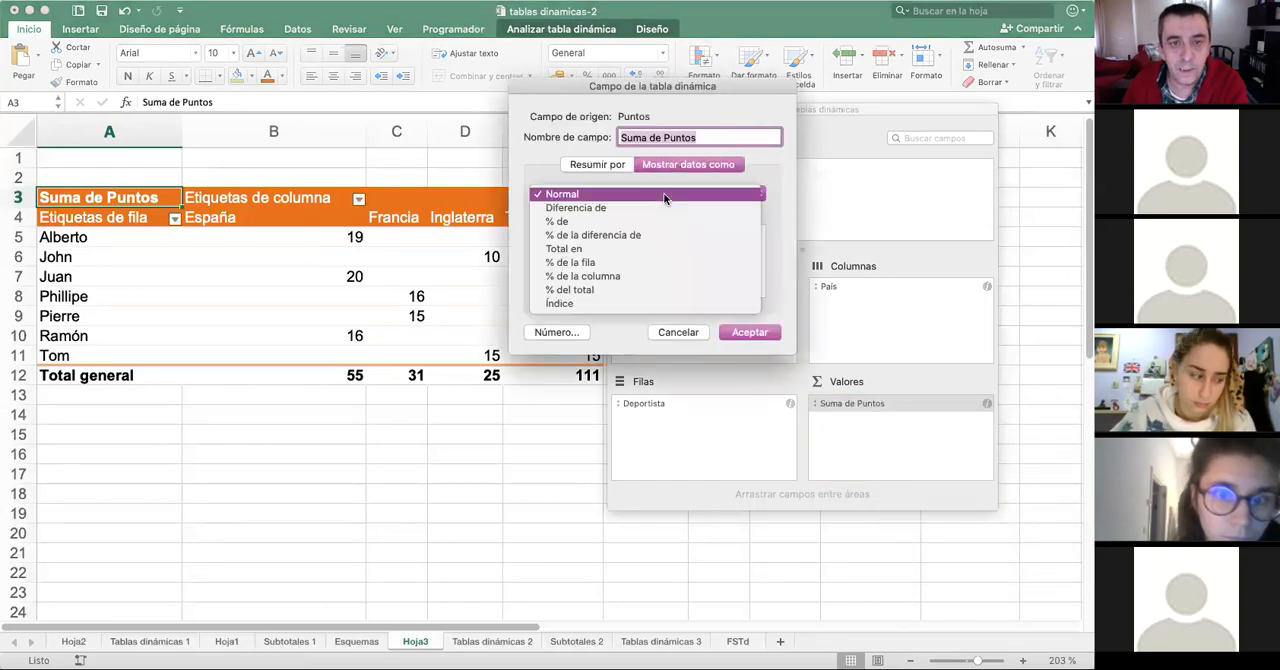
click(563, 223)
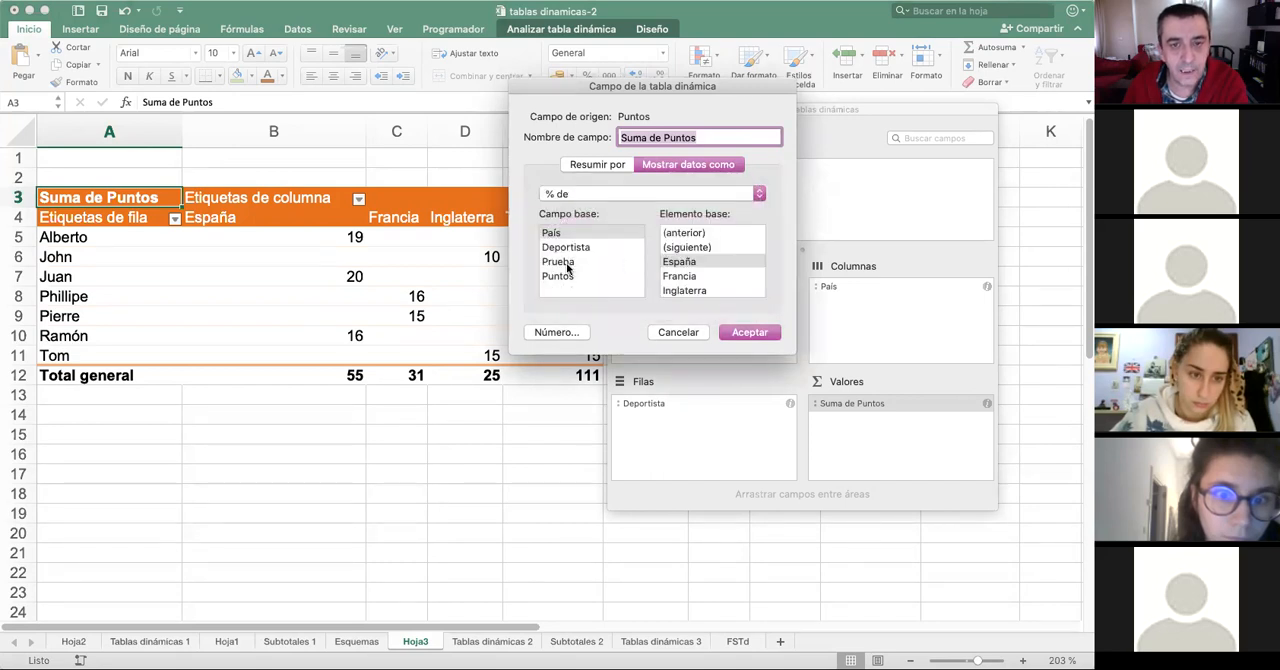
click(750, 332)
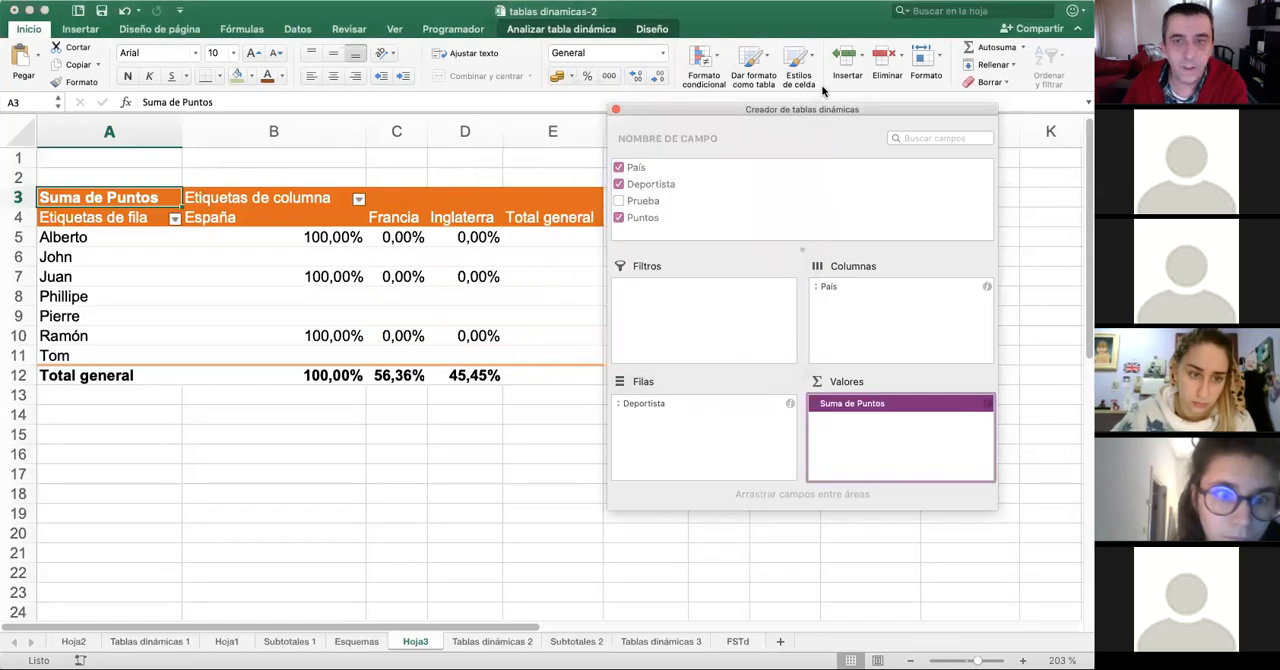
- Show Suma de Puntos as "% del total" and move the field builder clear of the pivot table
mouse_move(829, 111)
mouse_down()
mouse_move(813, 373)
mouse_move(811, 114)
mouse_up()
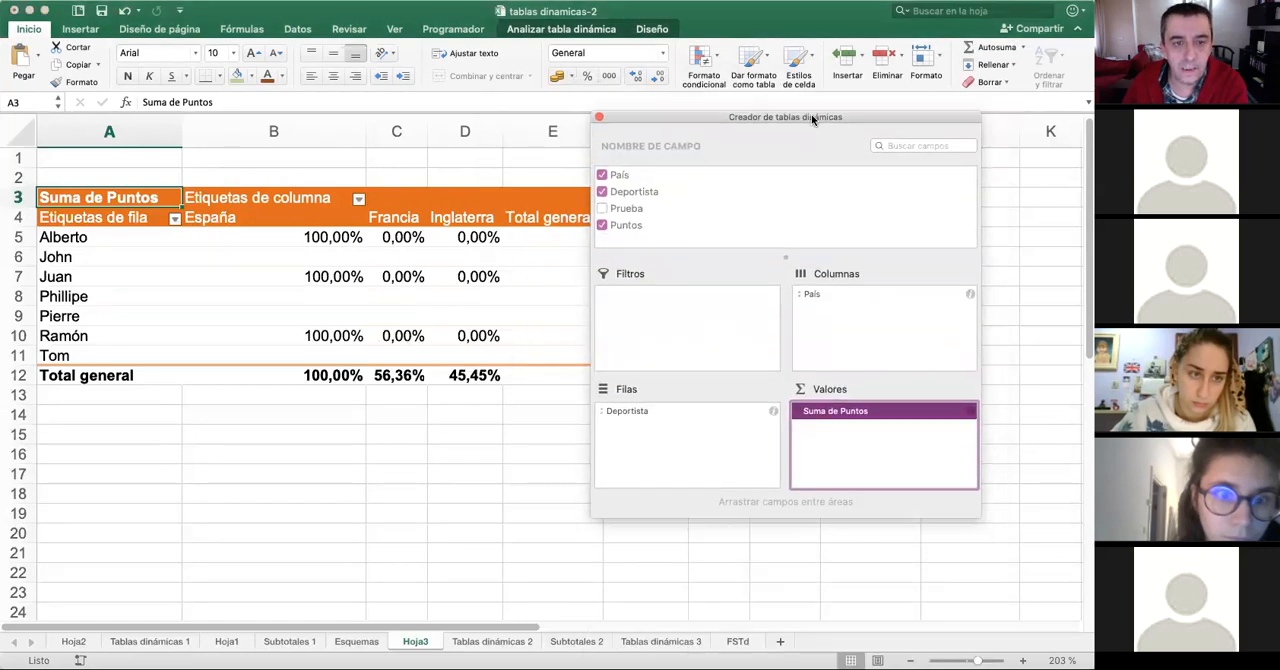
right_click(901, 405)
right_click(876, 412)
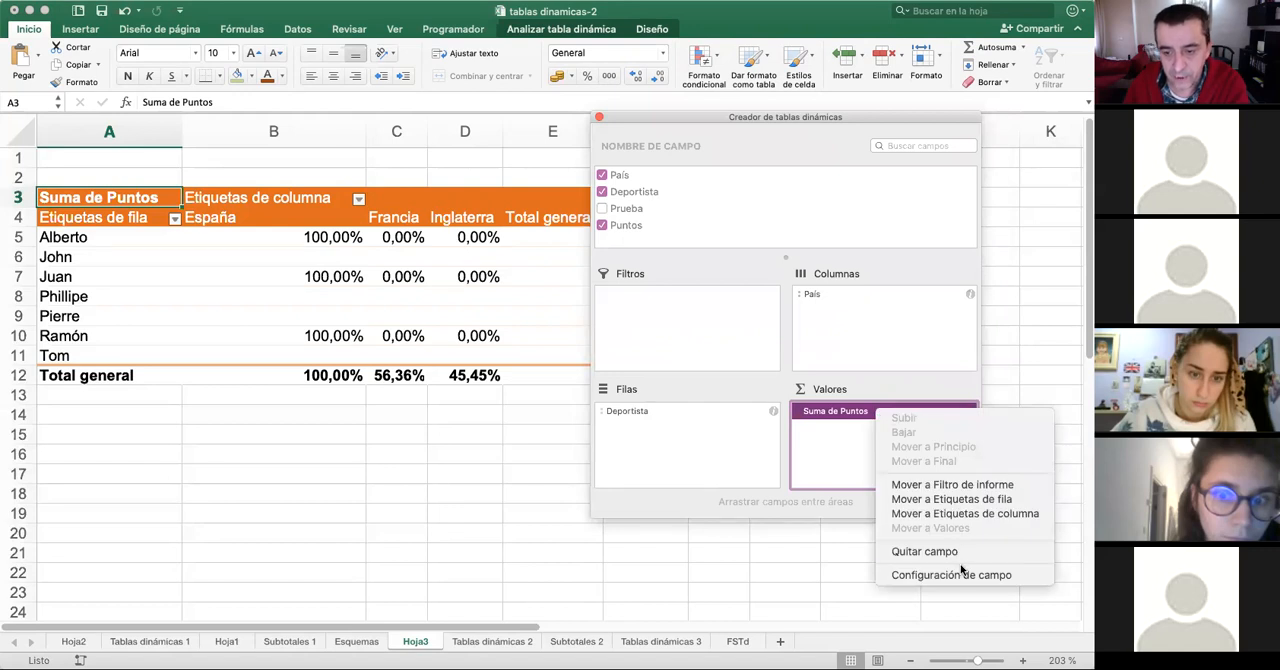
click(955, 575)
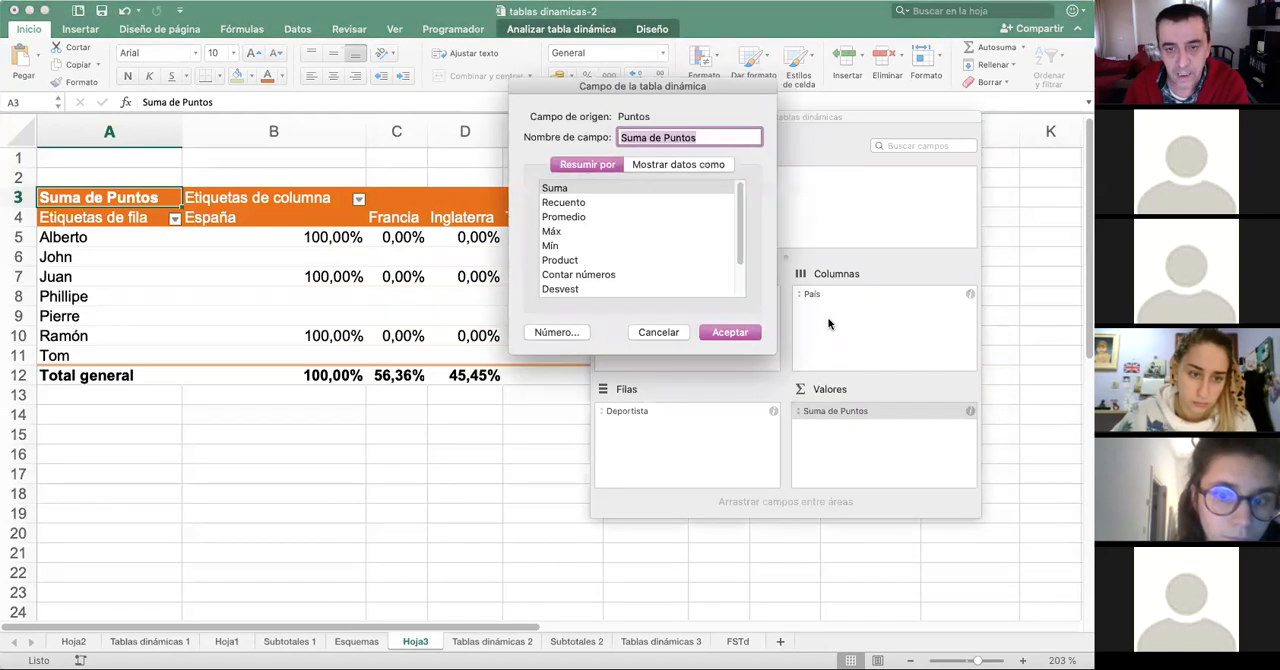
click(661, 166)
click(628, 195)
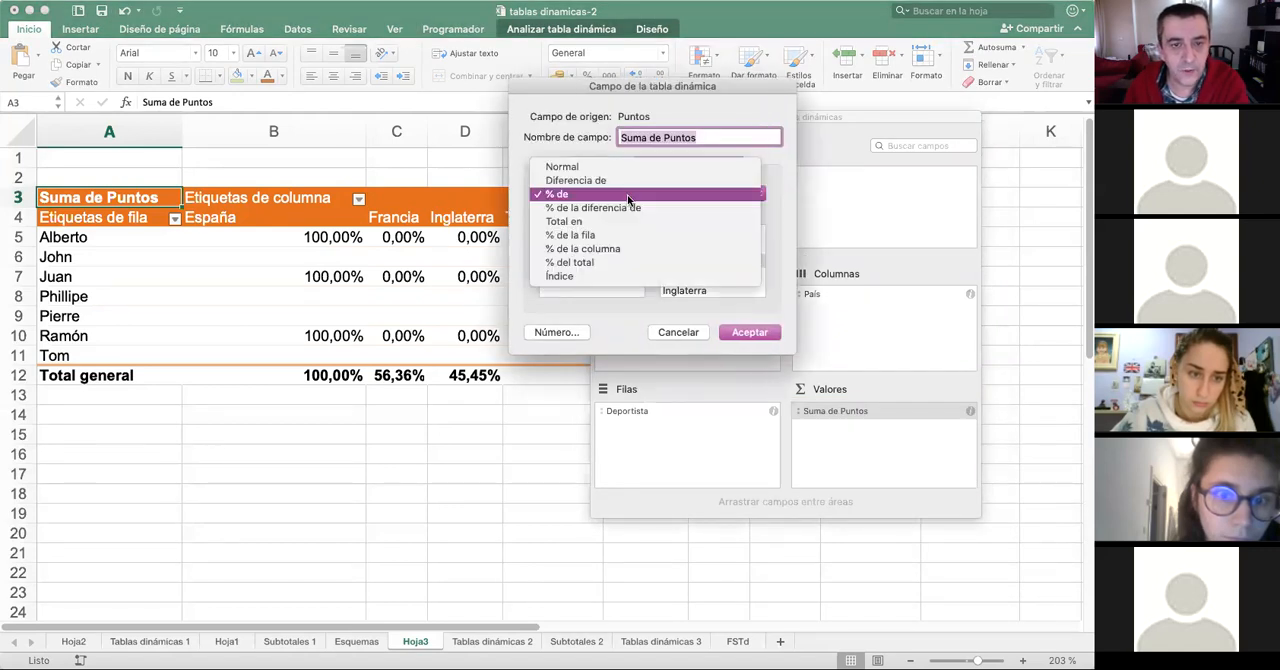
click(604, 262)
click(765, 335)
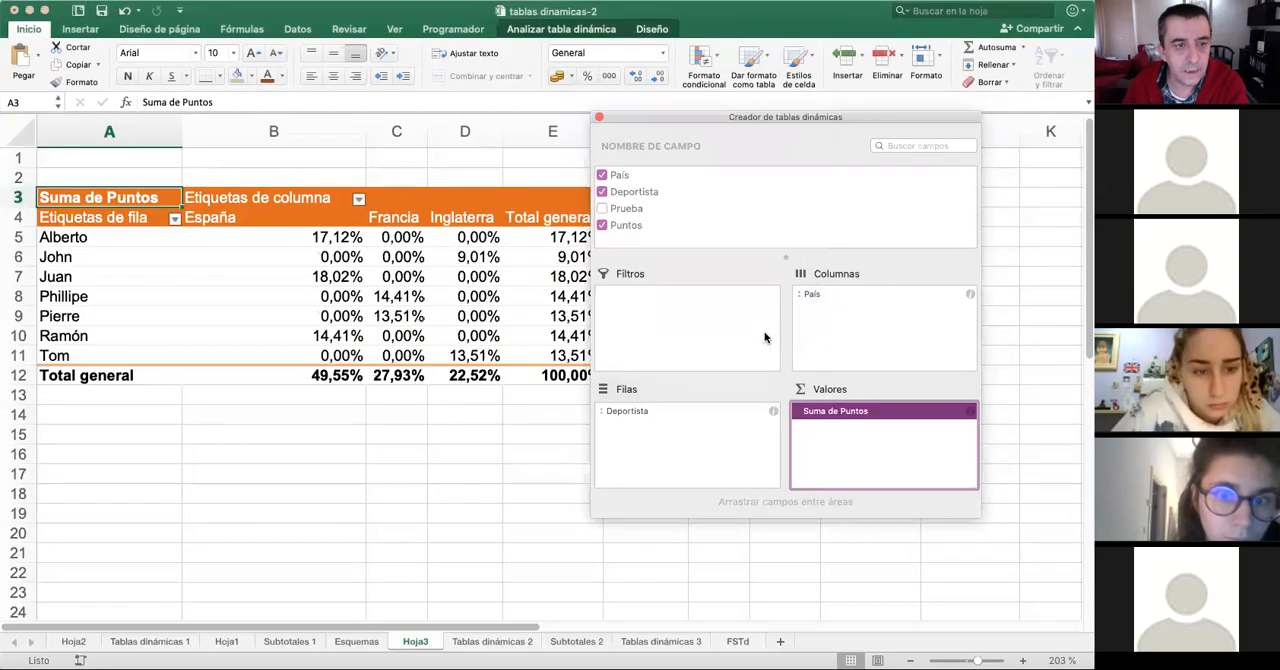
drag(741, 121, 873, 167)
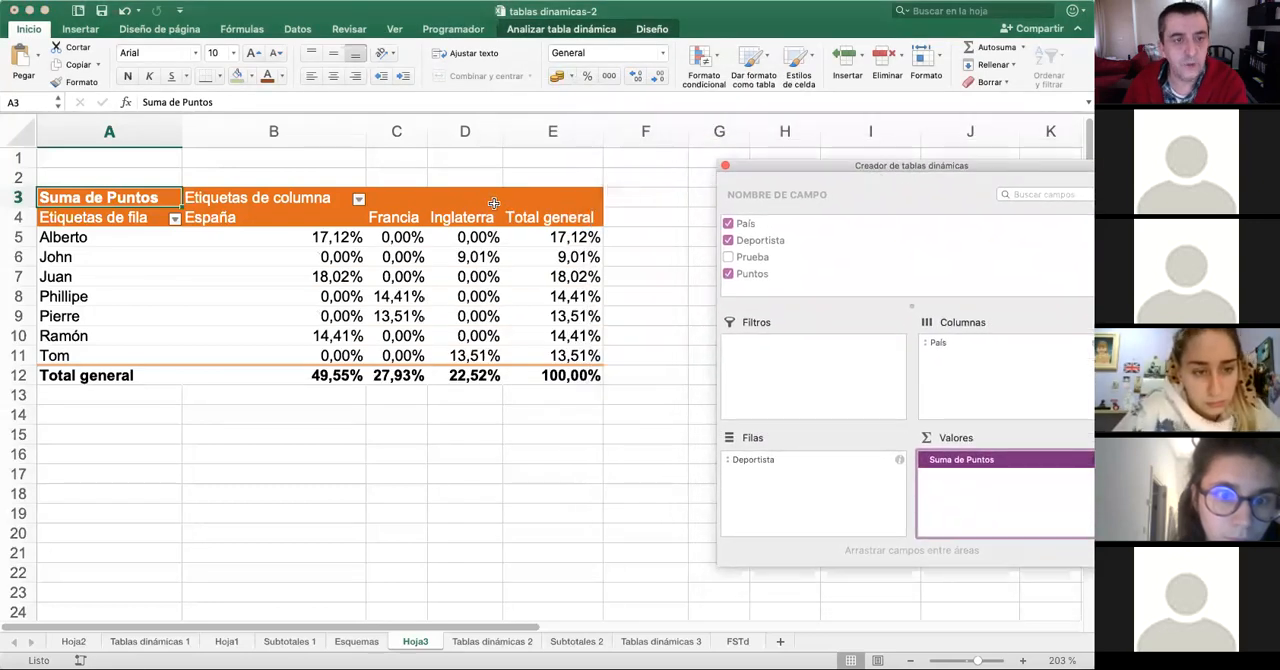
- Examine the athletes' percentages of the total points in the España and Francia columns
click(254, 233)
click(200, 237)
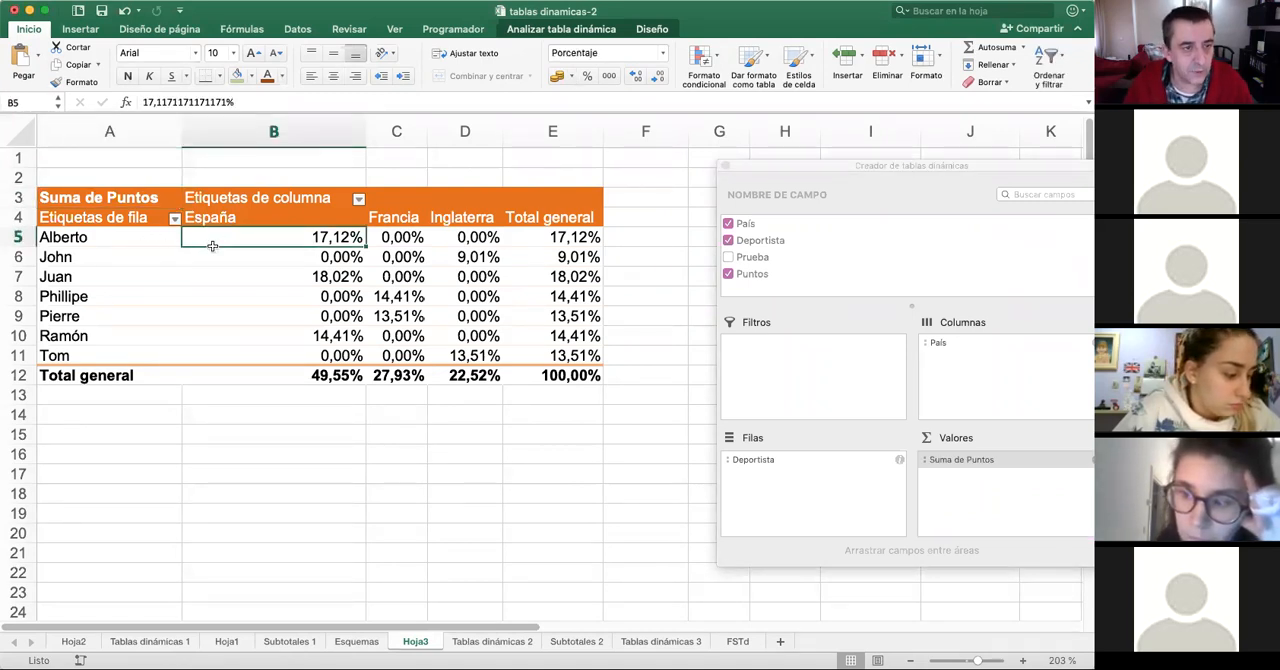
click(308, 276)
click(328, 336)
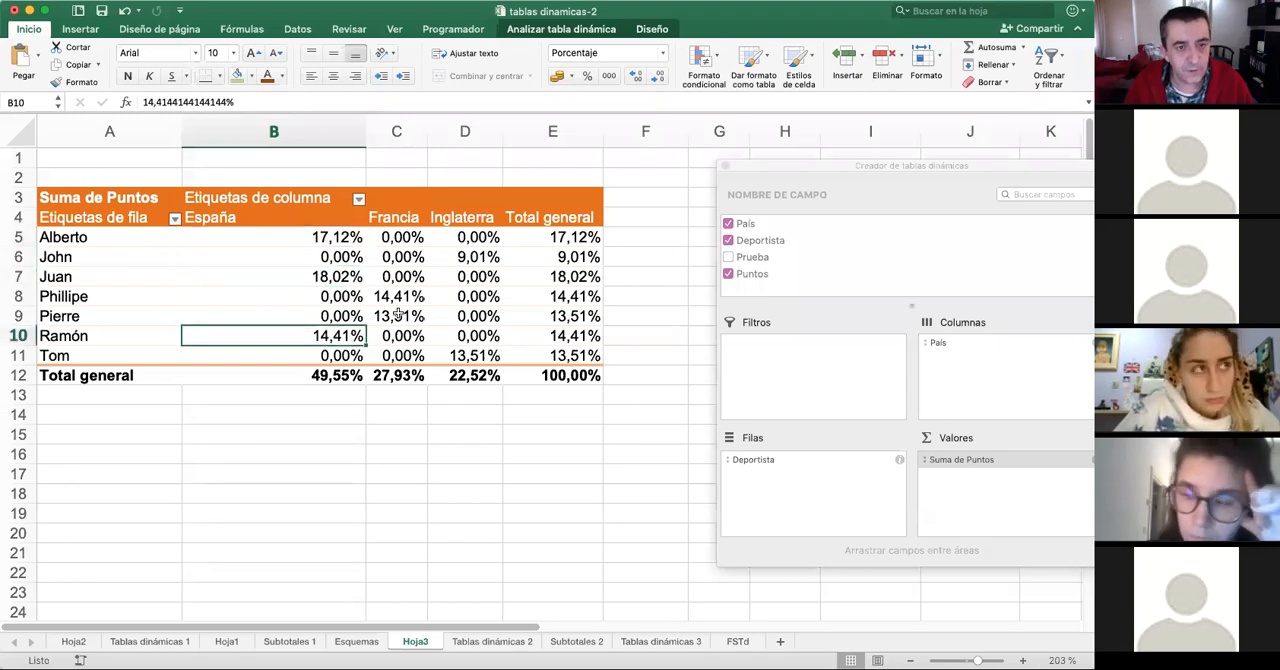
click(398, 316)
click(394, 296)
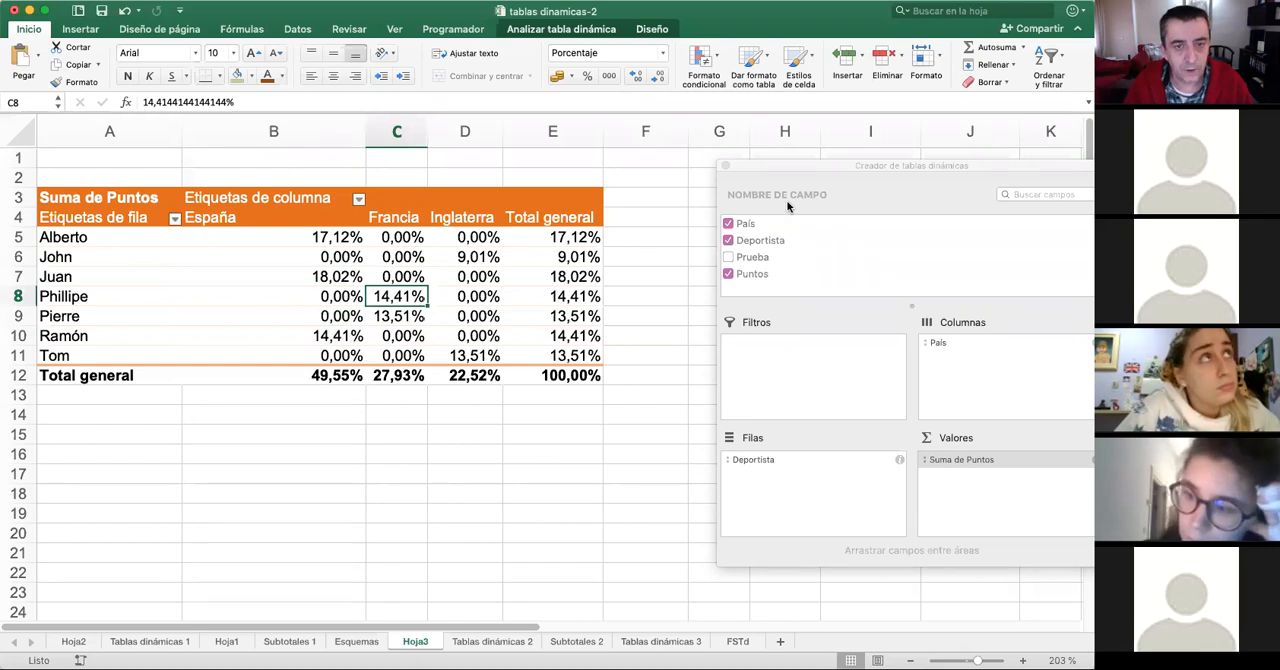
- Add Puntos a second time to the pivot table's values and move the field builder off the España columns
drag(949, 166, 816, 108)
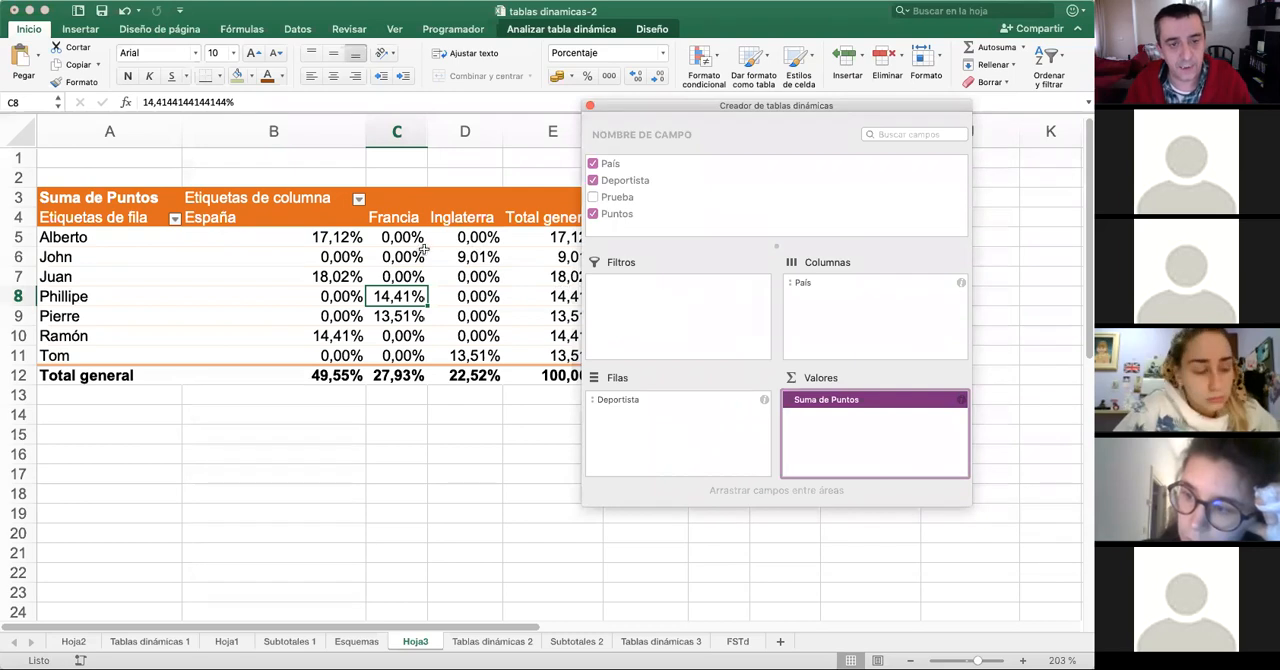
click(619, 215)
drag(621, 217, 870, 445)
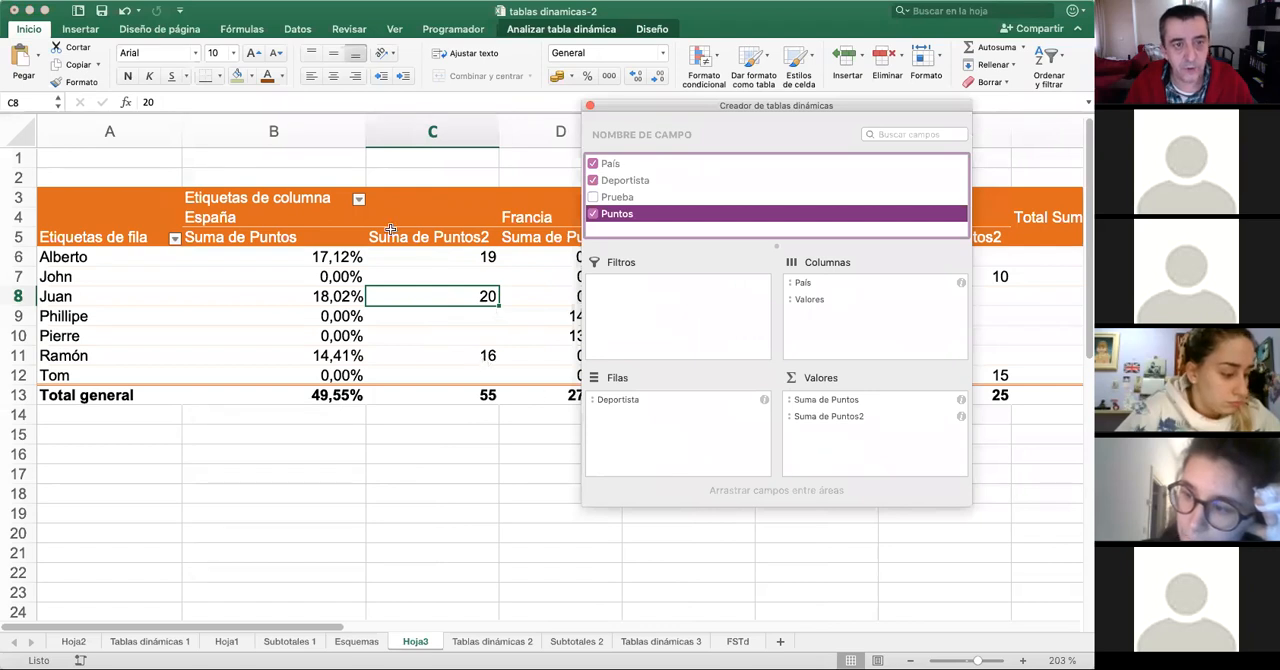
drag(733, 110, 868, 131)
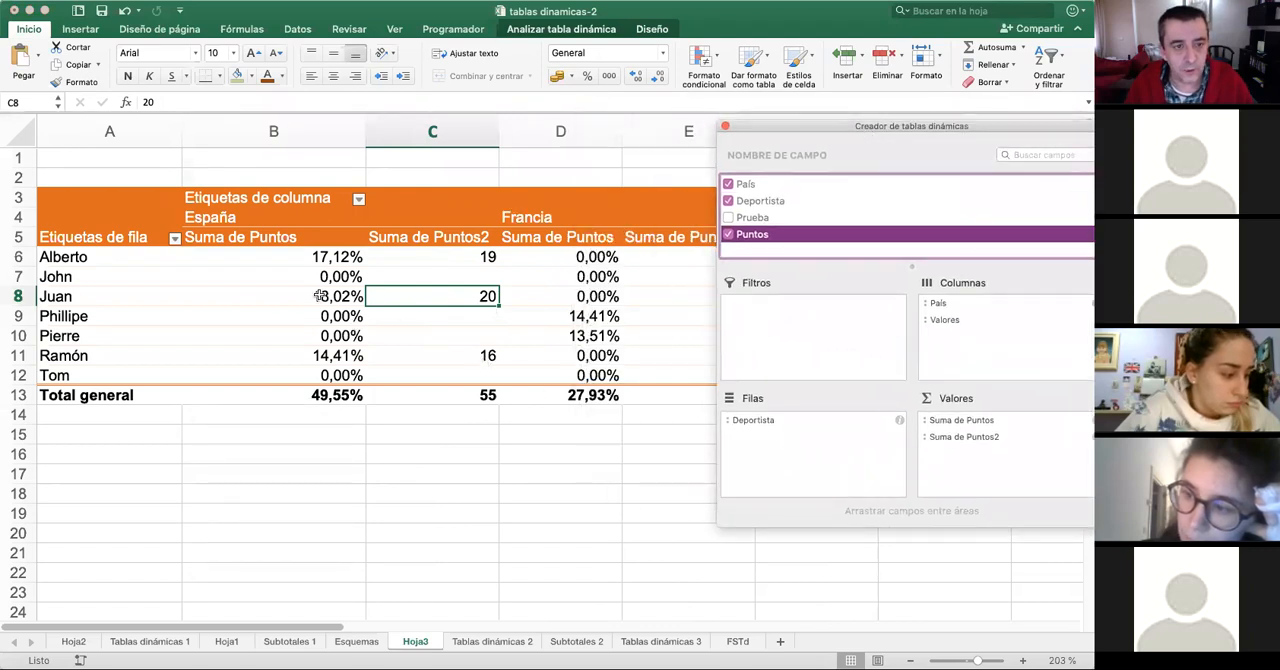
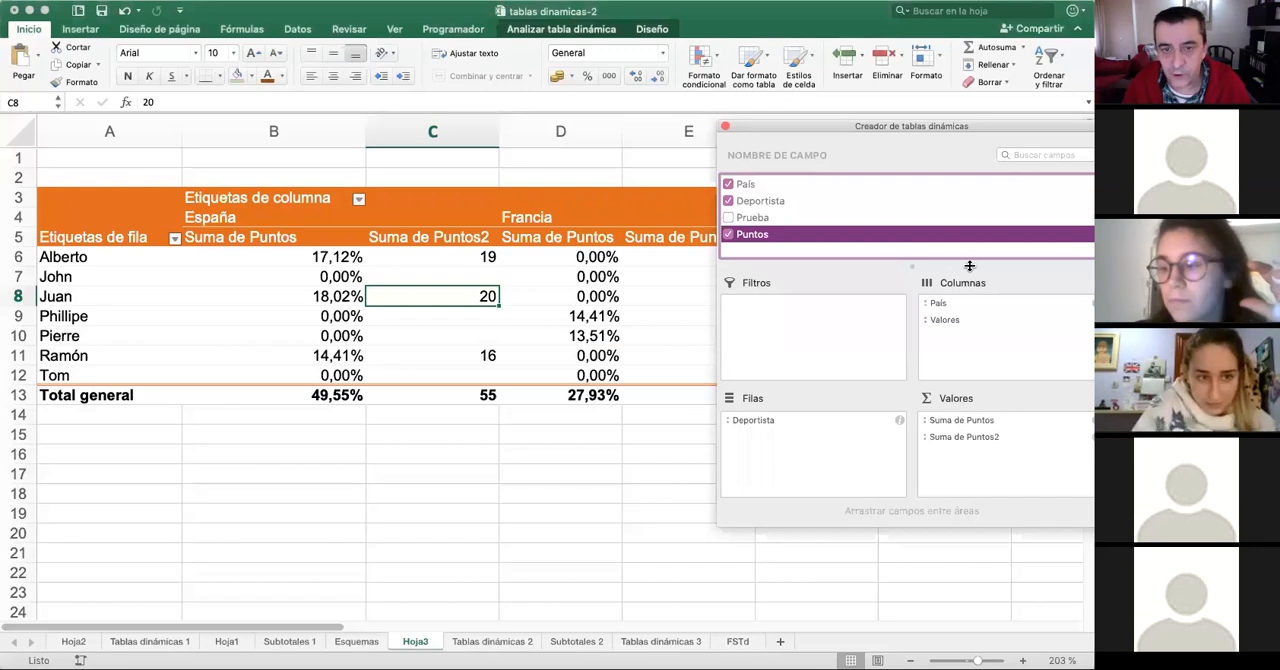
- Move the field builder clear of the pivot table and review the company data columns on the Tablas dinámicas 3 sheet
drag(937, 125, 1160, 128)
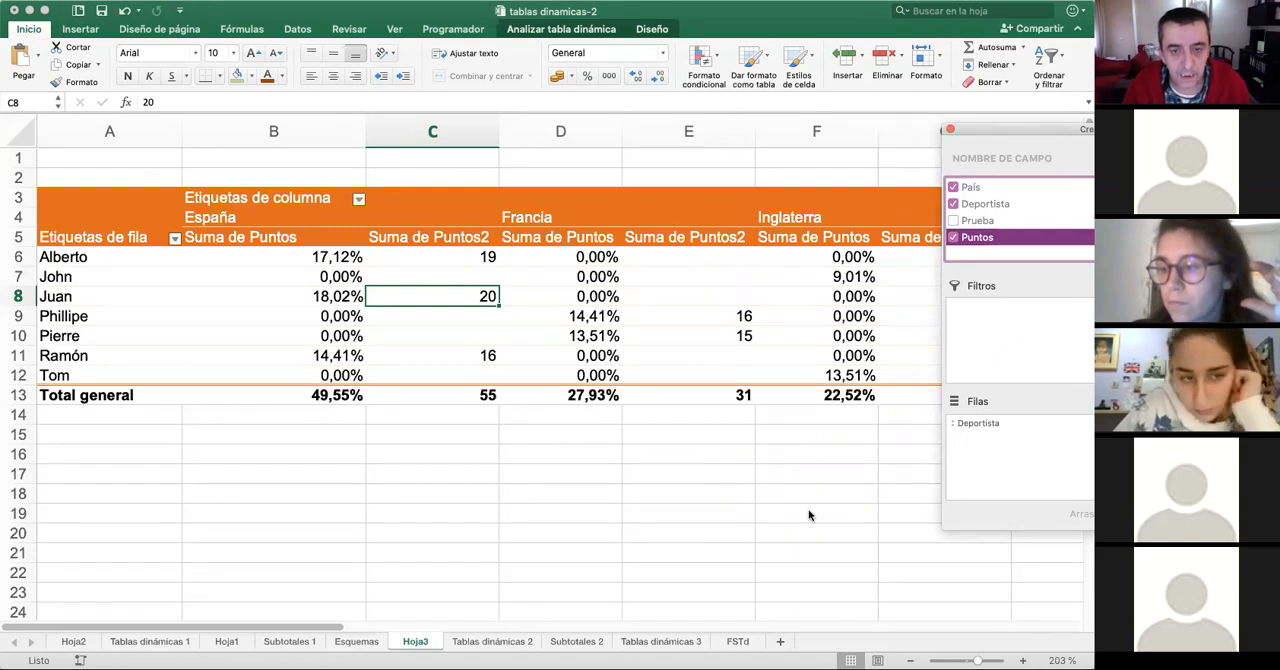
click(653, 643)
click(647, 643)
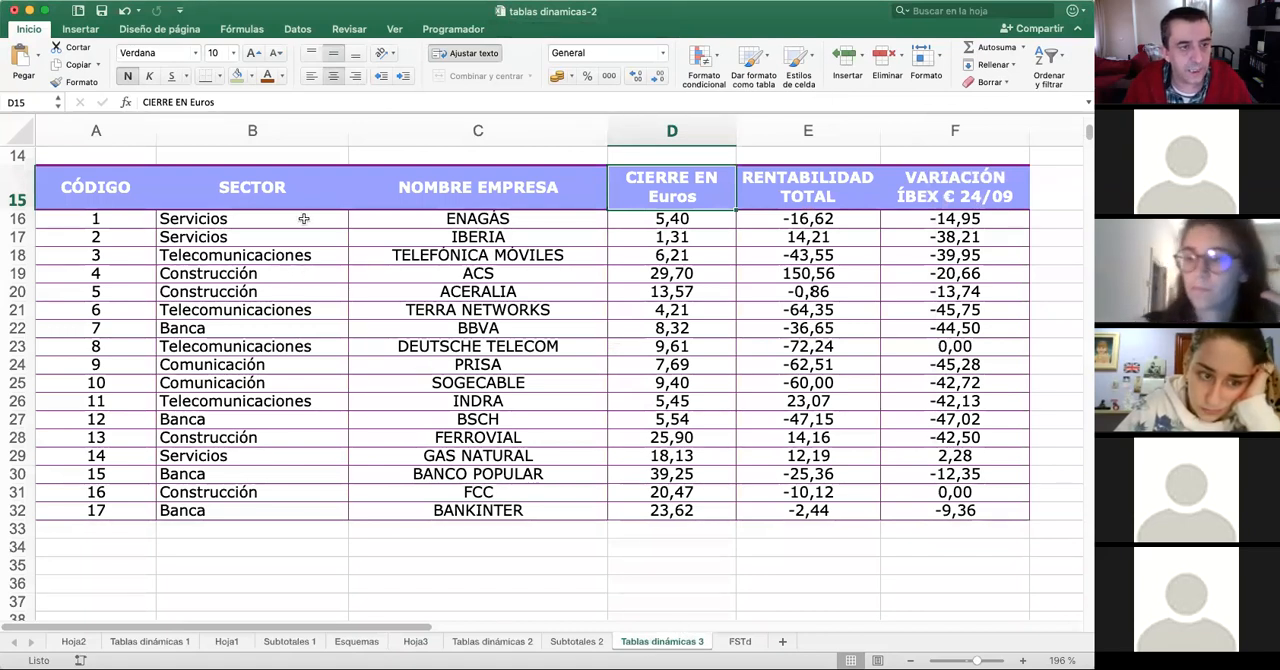
drag(258, 217, 288, 510)
drag(525, 218, 560, 508)
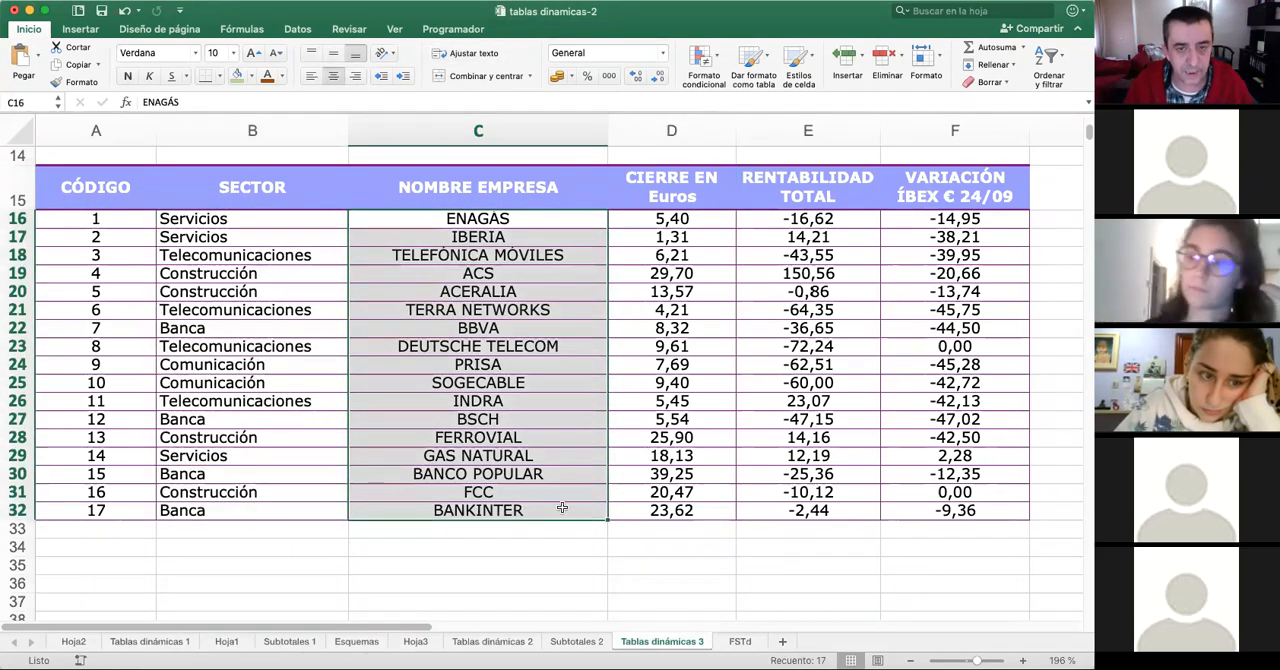
click(659, 218)
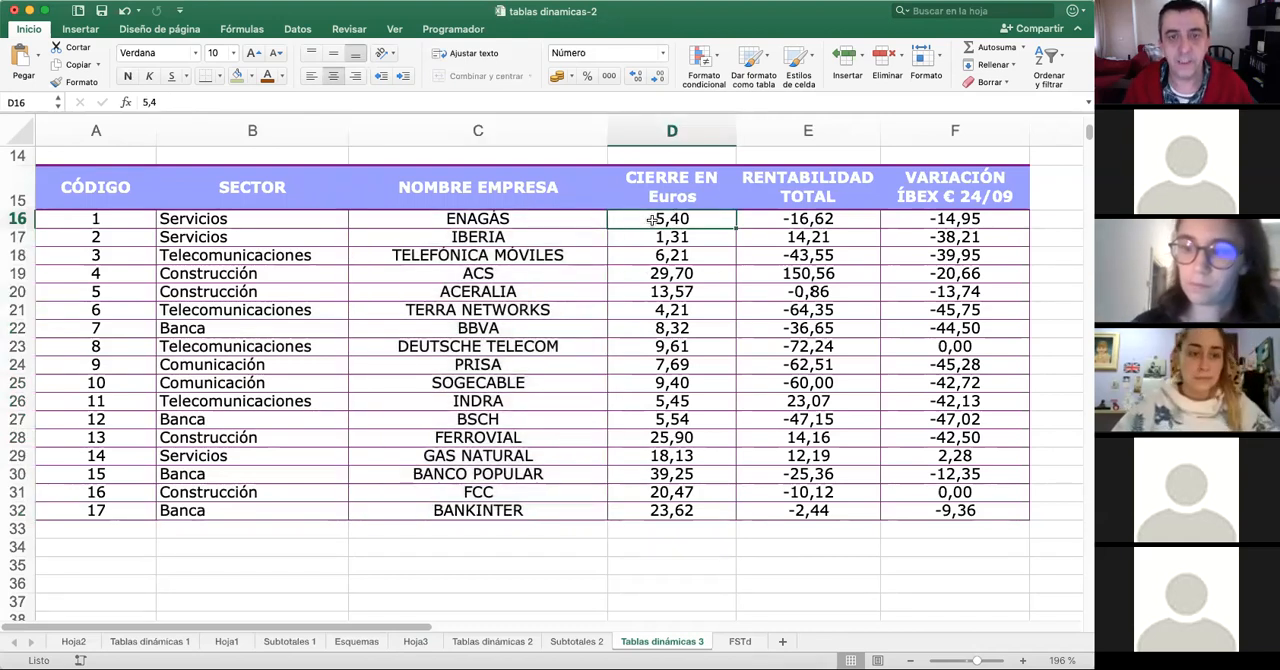
click(823, 222)
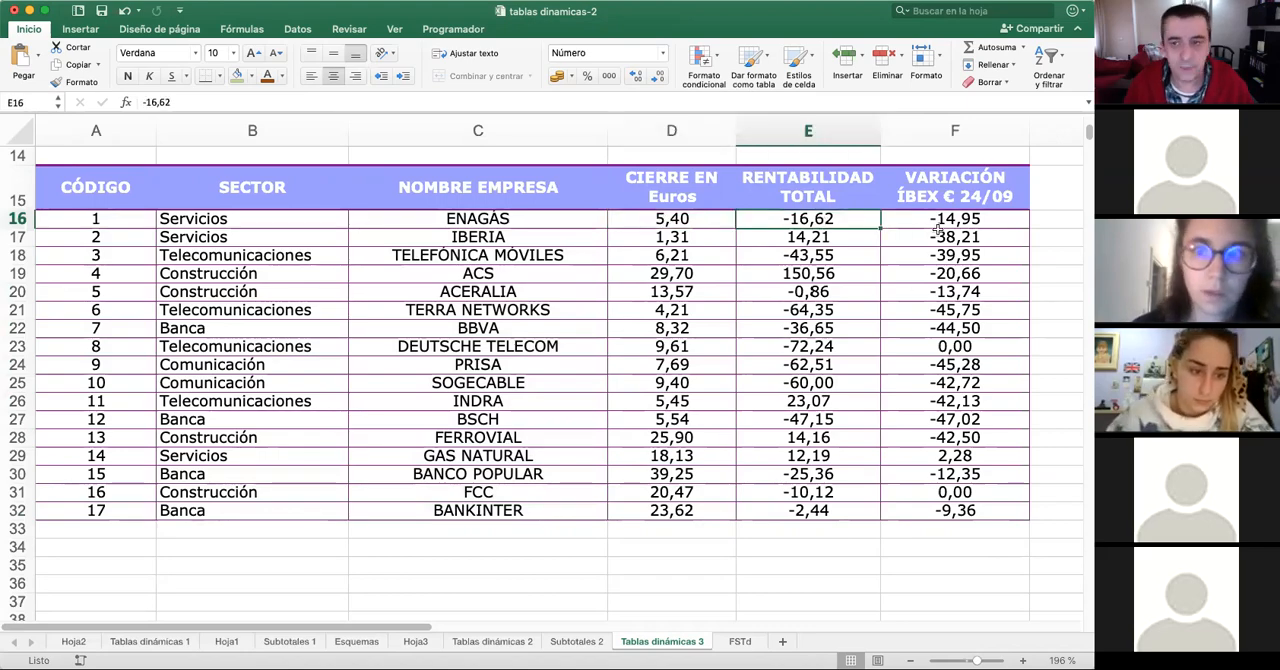
scroll(700, 300, up, 5)
scroll(368, 271, down, 2)
scroll(368, 271, down, 4)
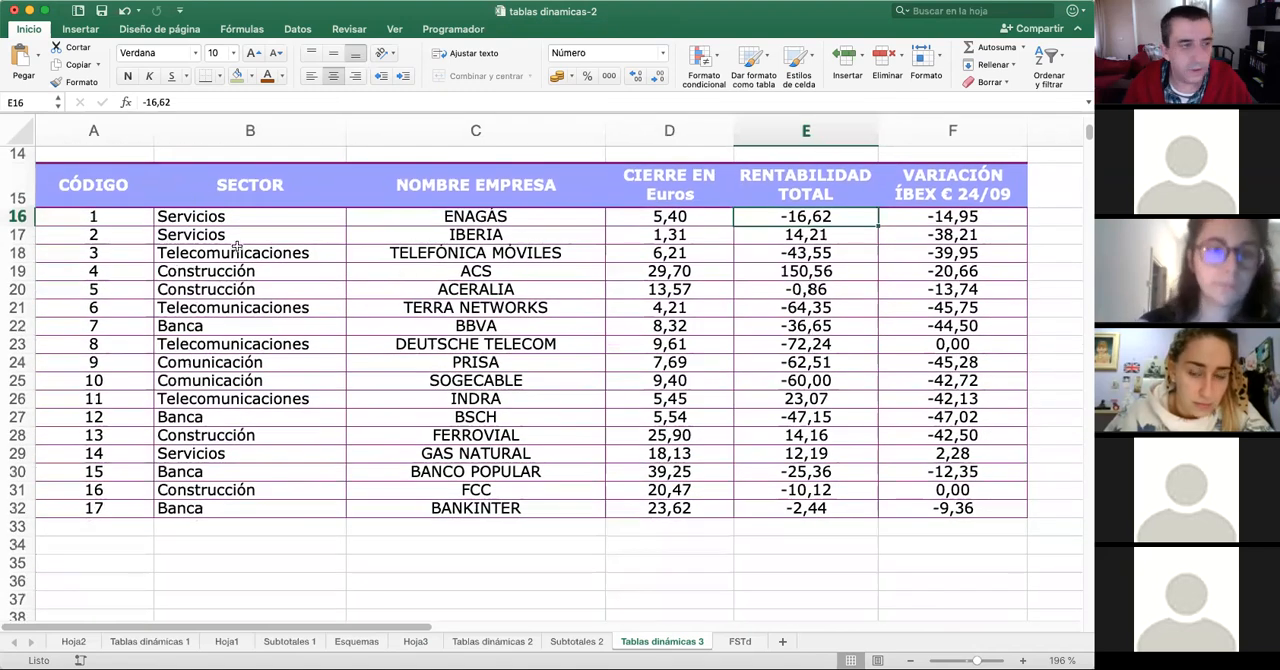
- Create a pivot table on a new worksheet from the company data in A15:F32, including the header row
click(94, 181)
drag(101, 181, 940, 509)
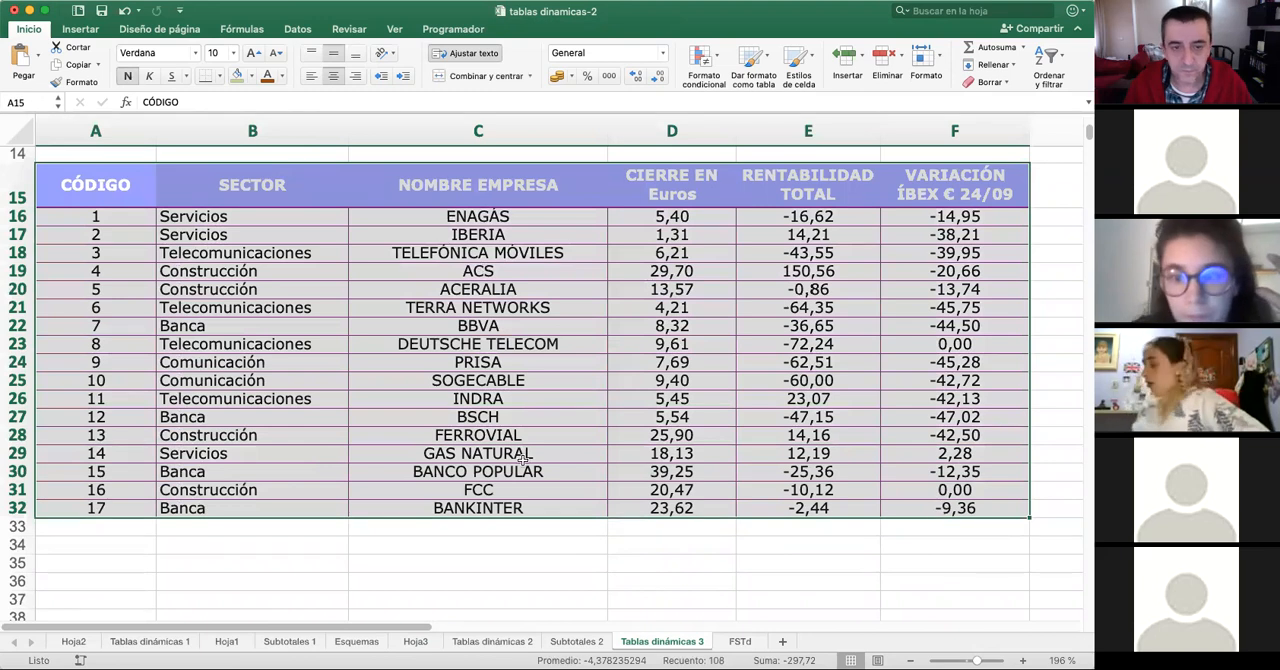
click(80, 29)
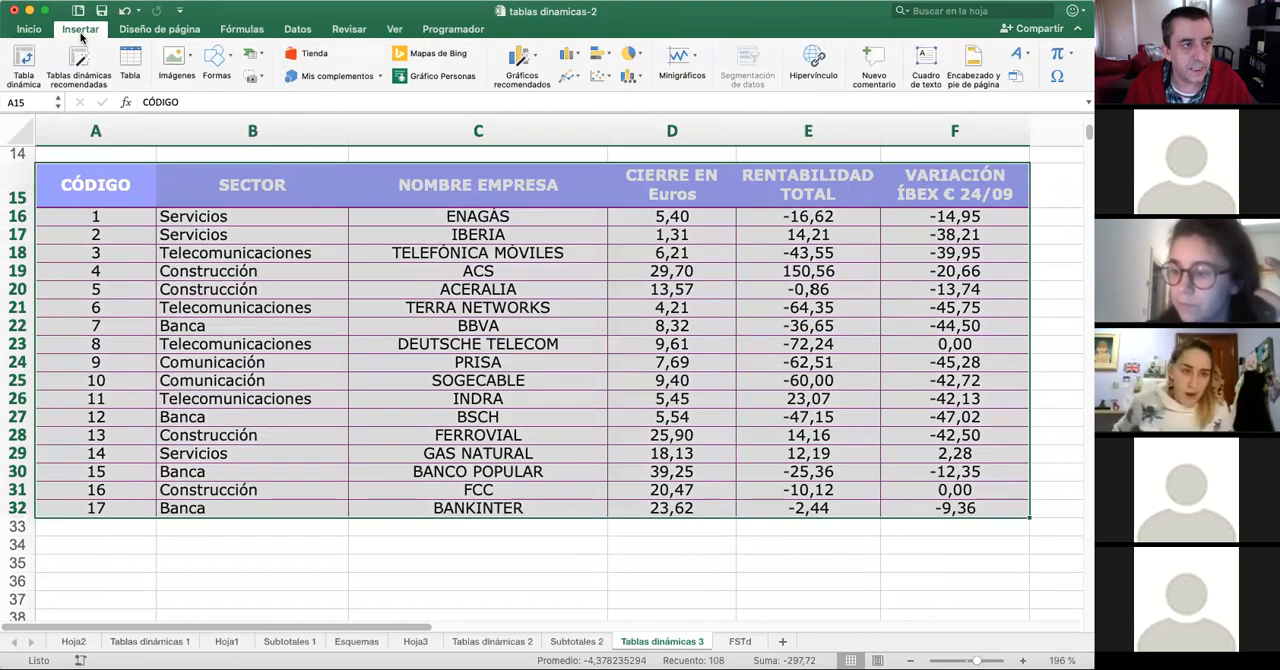
click(25, 60)
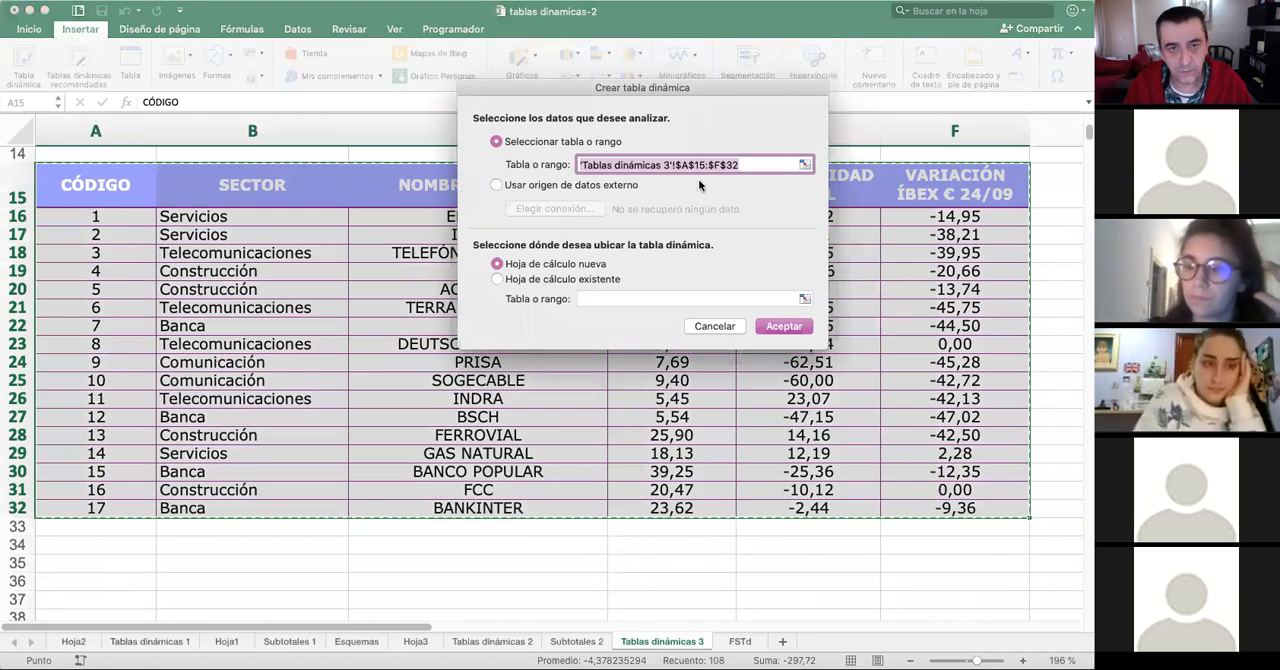
click(779, 325)
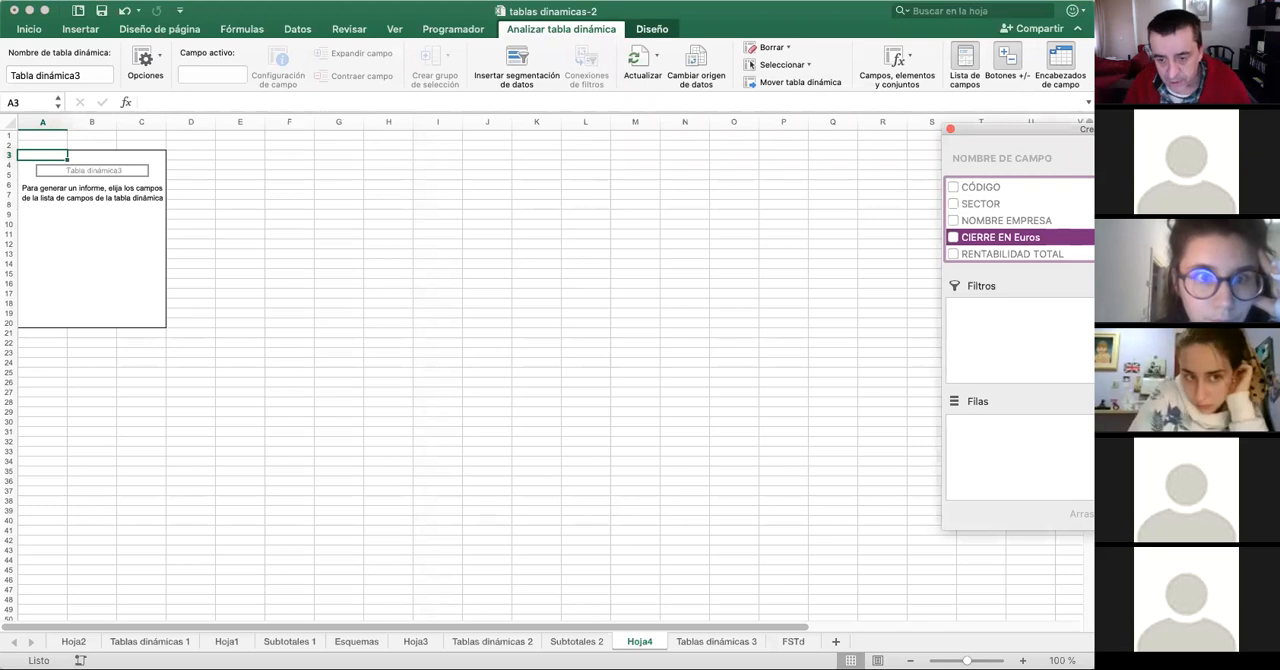
- Place SECTOR in the new pivot table's columns and NOMBRE EMPRESA in its rows
drag(967, 661, 974, 661)
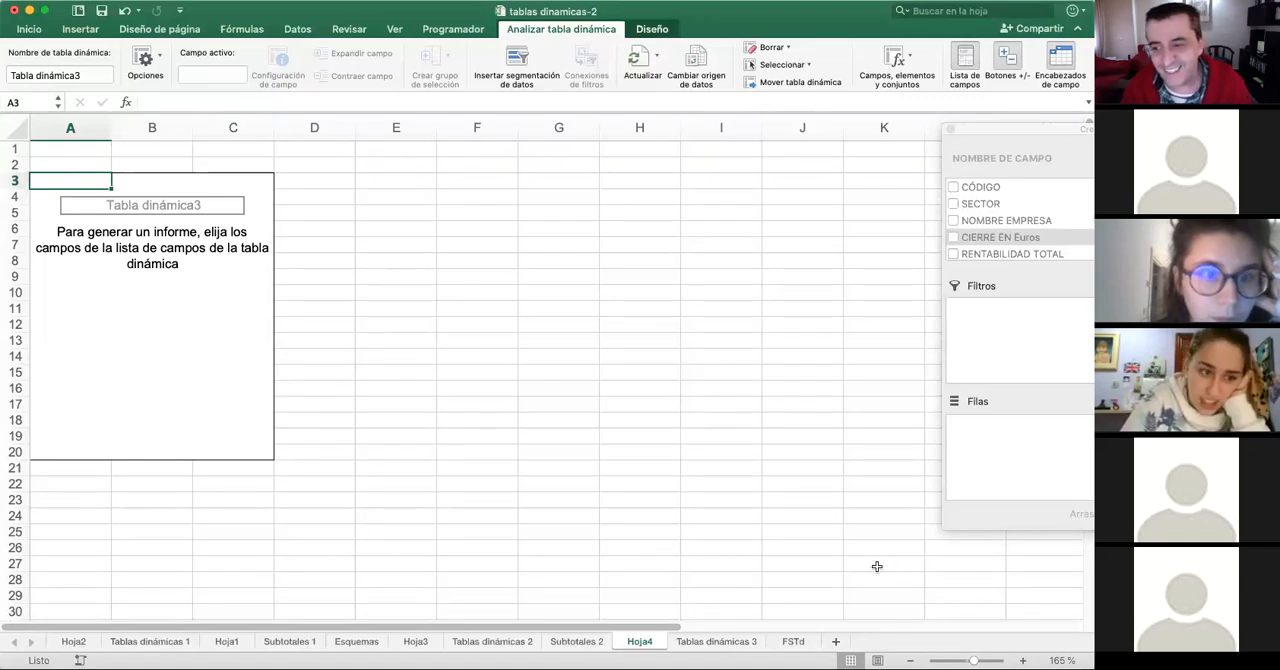
drag(1046, 124, 893, 118)
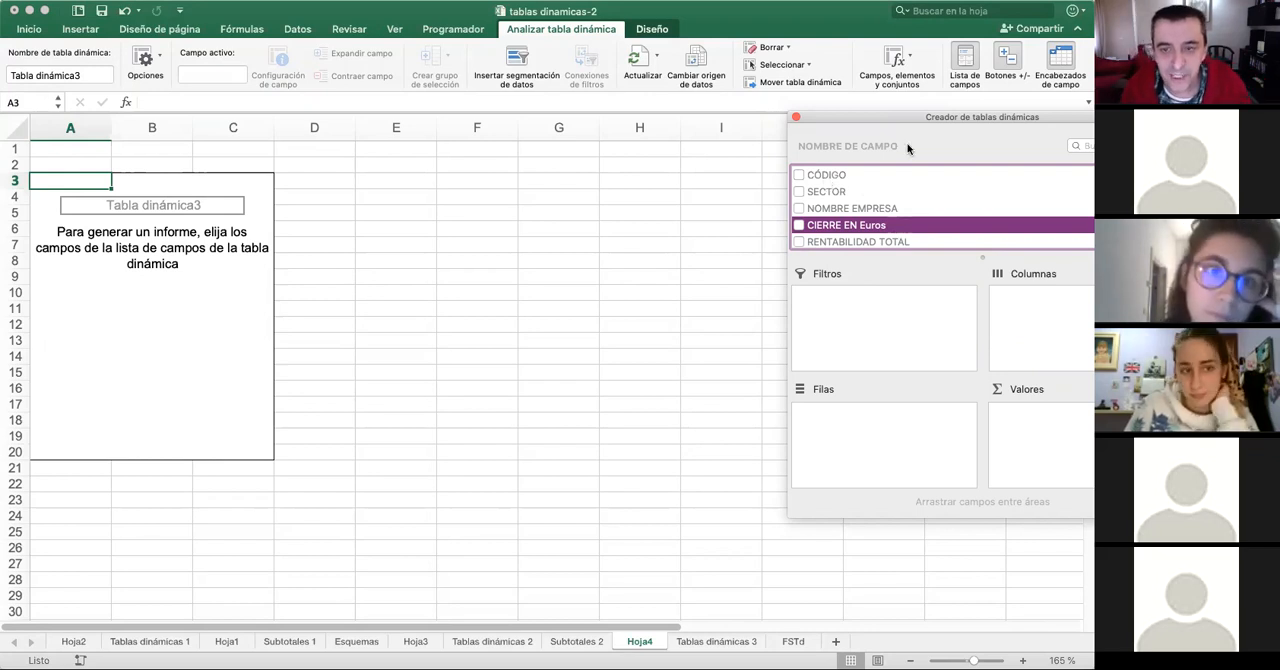
drag(934, 115, 764, 103)
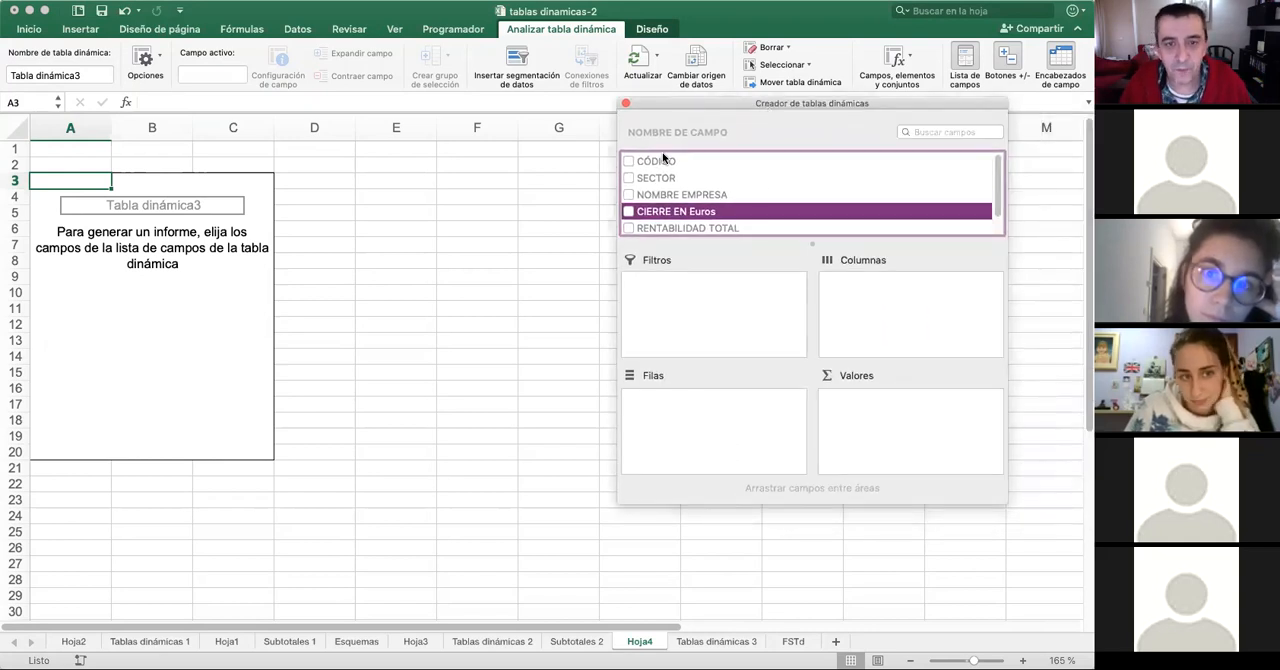
click(629, 178)
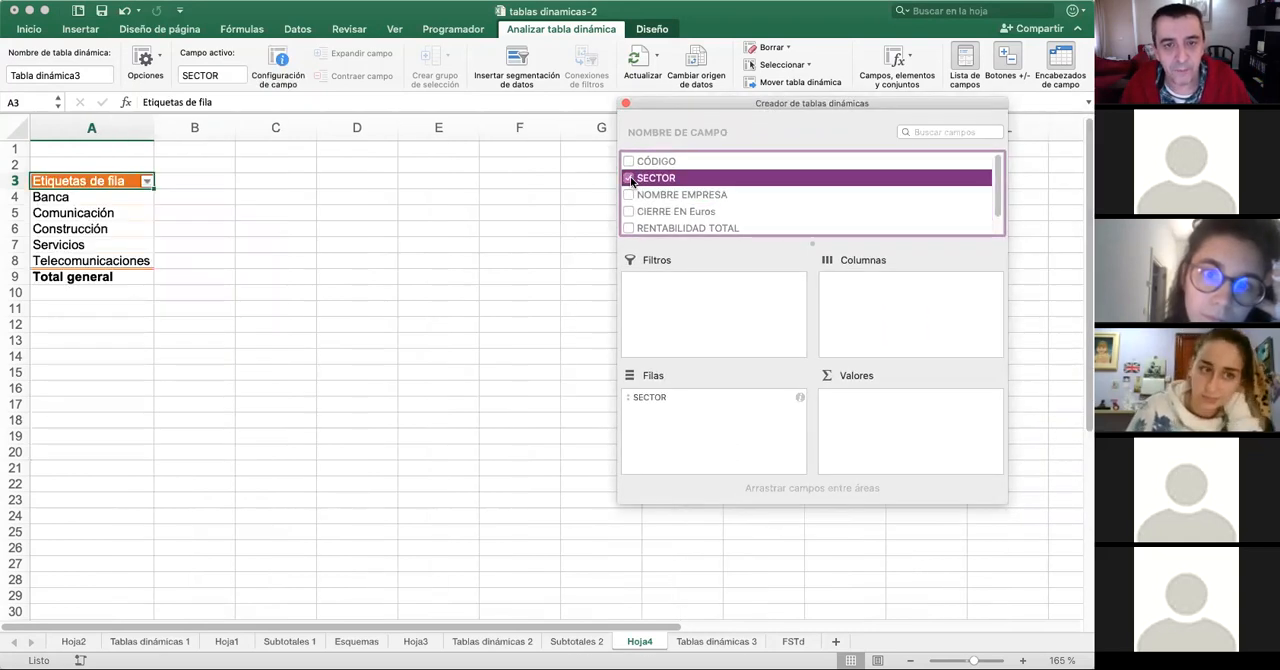
drag(642, 182, 914, 297)
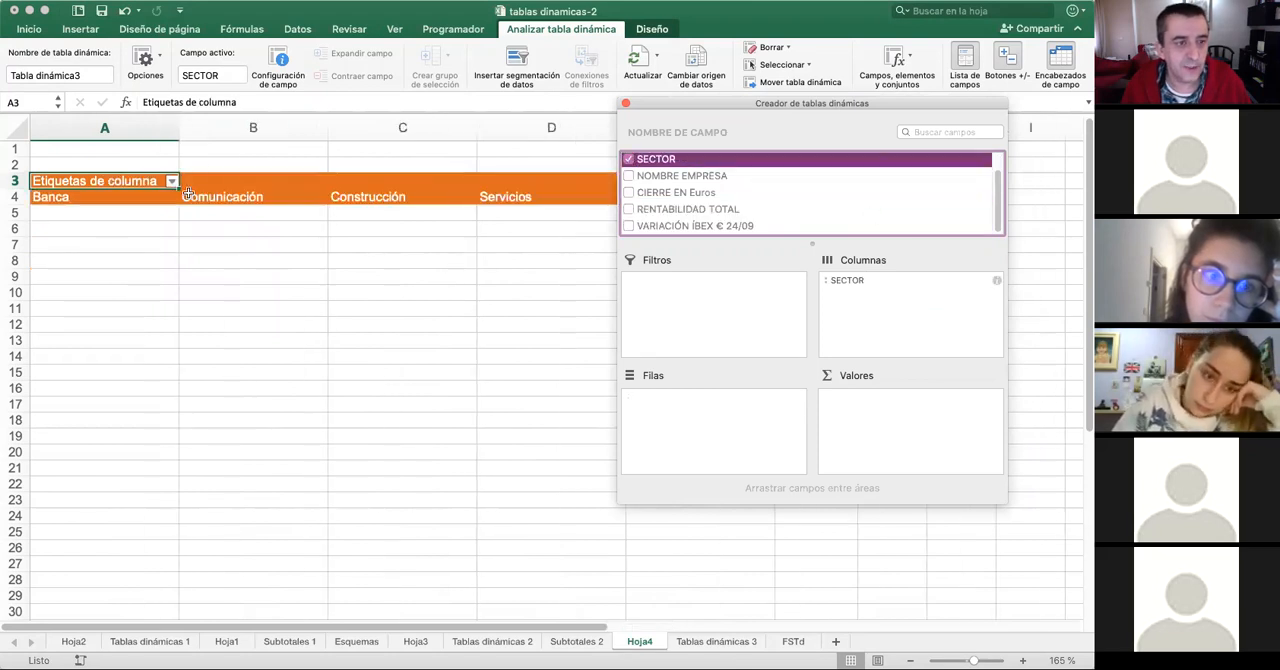
click(691, 177)
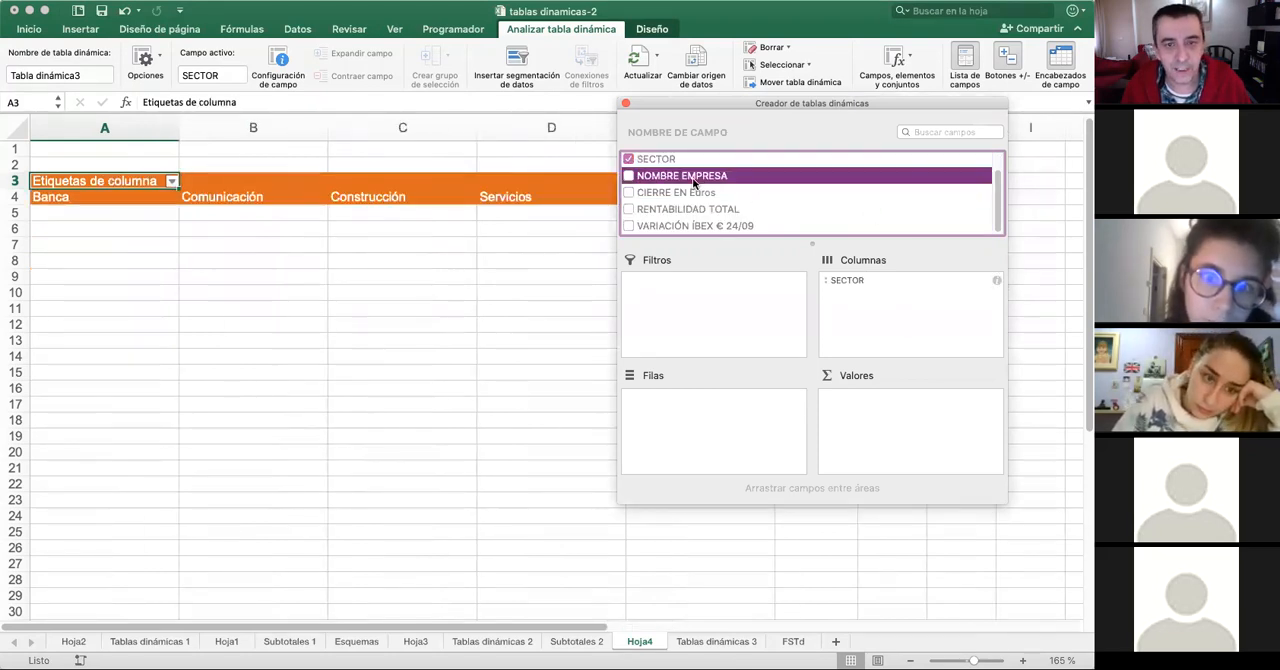
drag(676, 178, 712, 425)
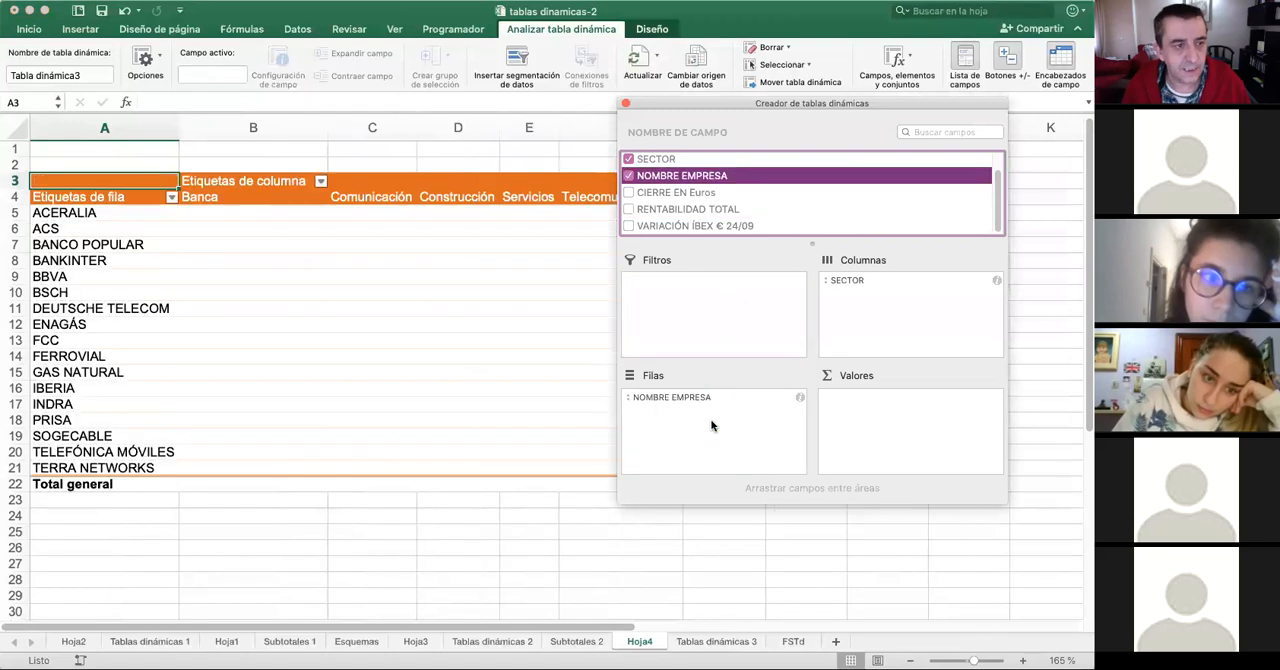
- Add CIERRE EN Euros to the pivot table's values and move the field builder off the sector columns
click(663, 195)
drag(716, 225, 874, 389)
click(668, 193)
drag(697, 200, 908, 447)
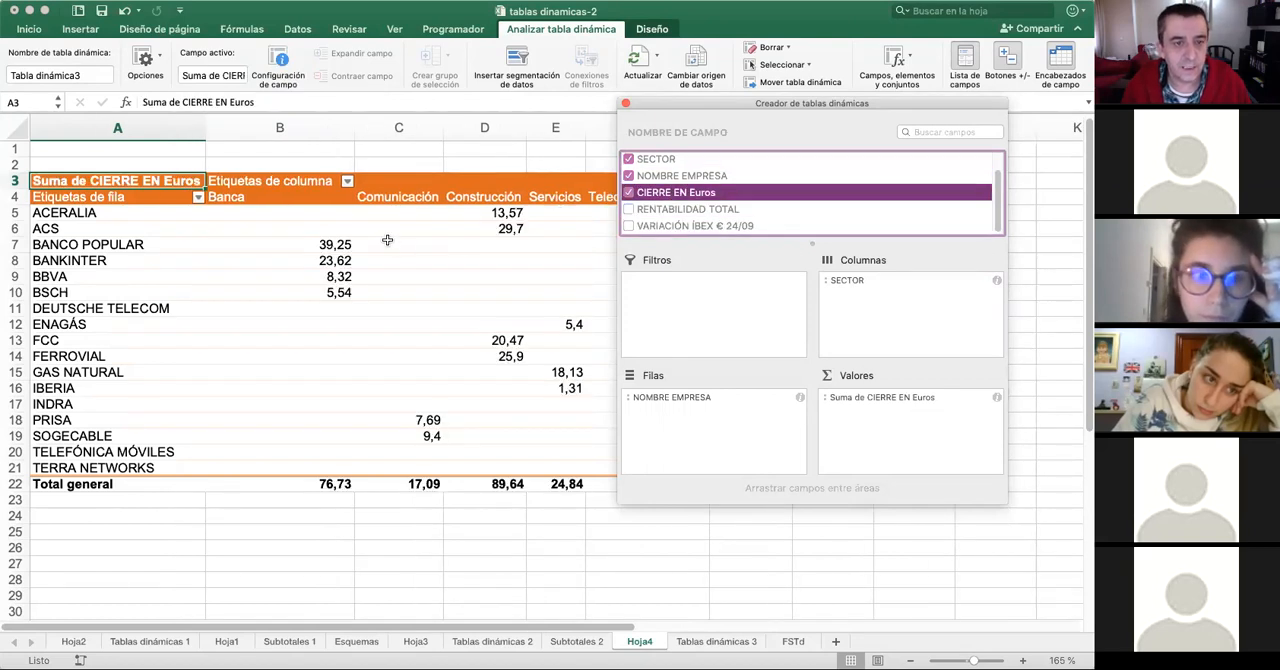
drag(713, 101, 826, 66)
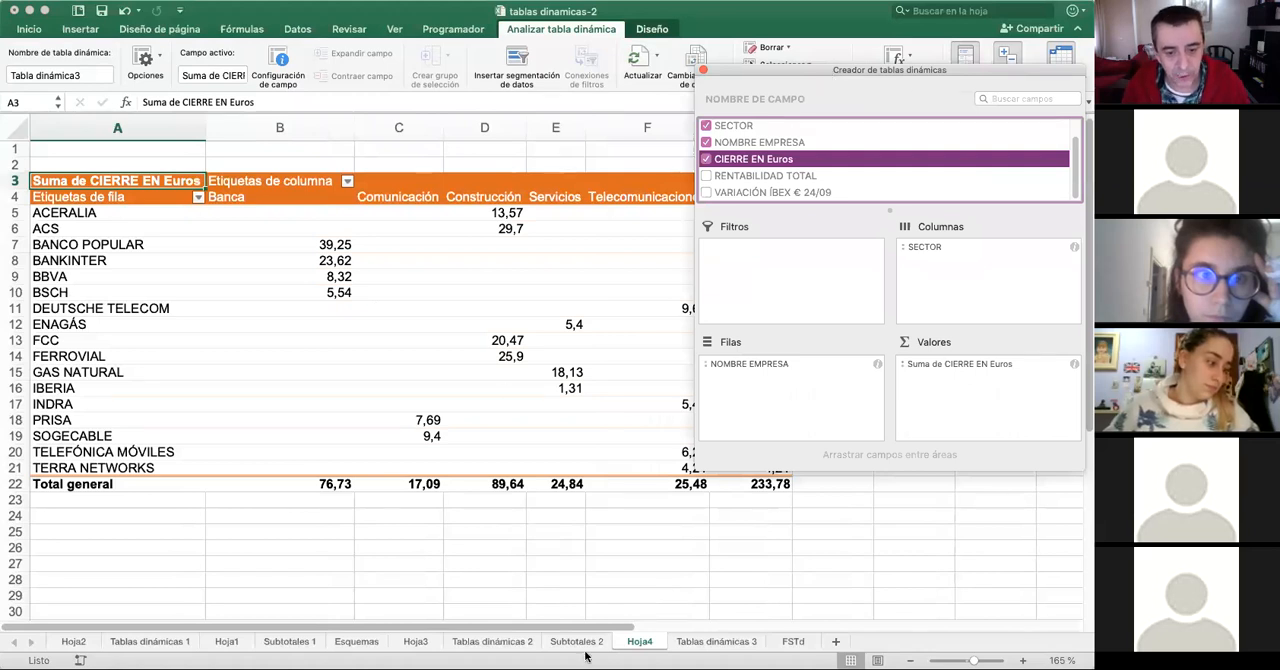
- Compare the pivot table on Hoja4 with the Tablas dinámicas 3 source data and examine the Banca closing values
click(706, 642)
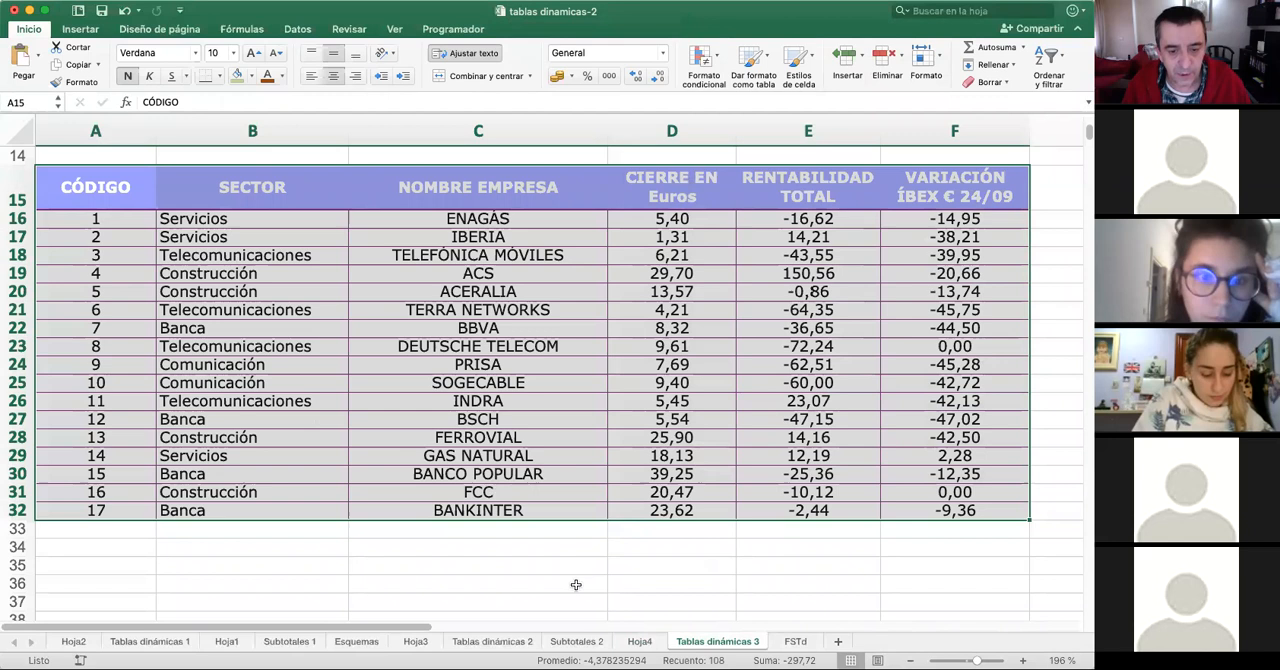
click(640, 642)
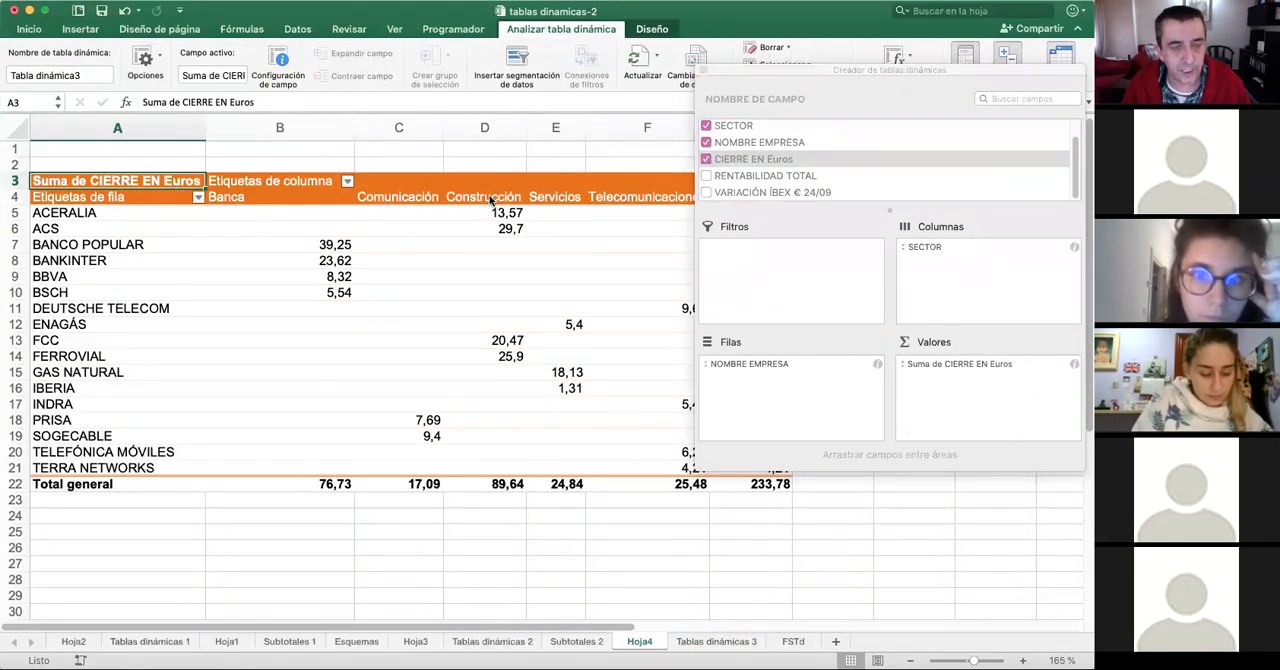
click(644, 198)
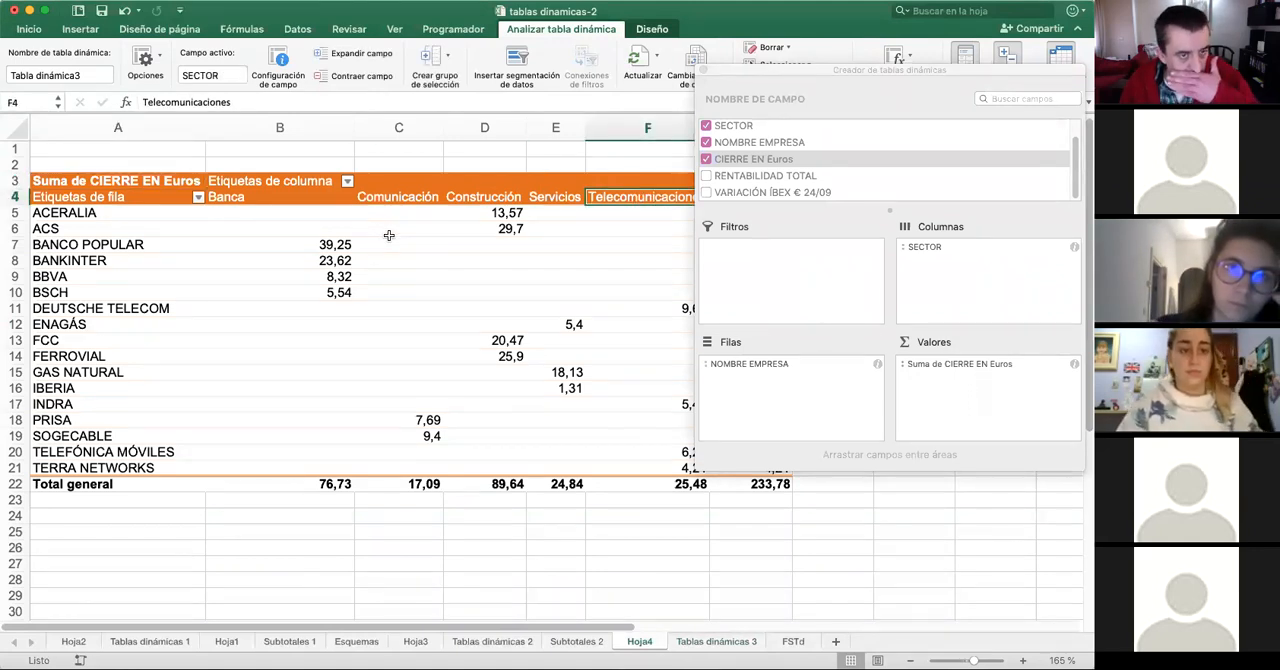
drag(313, 246, 300, 468)
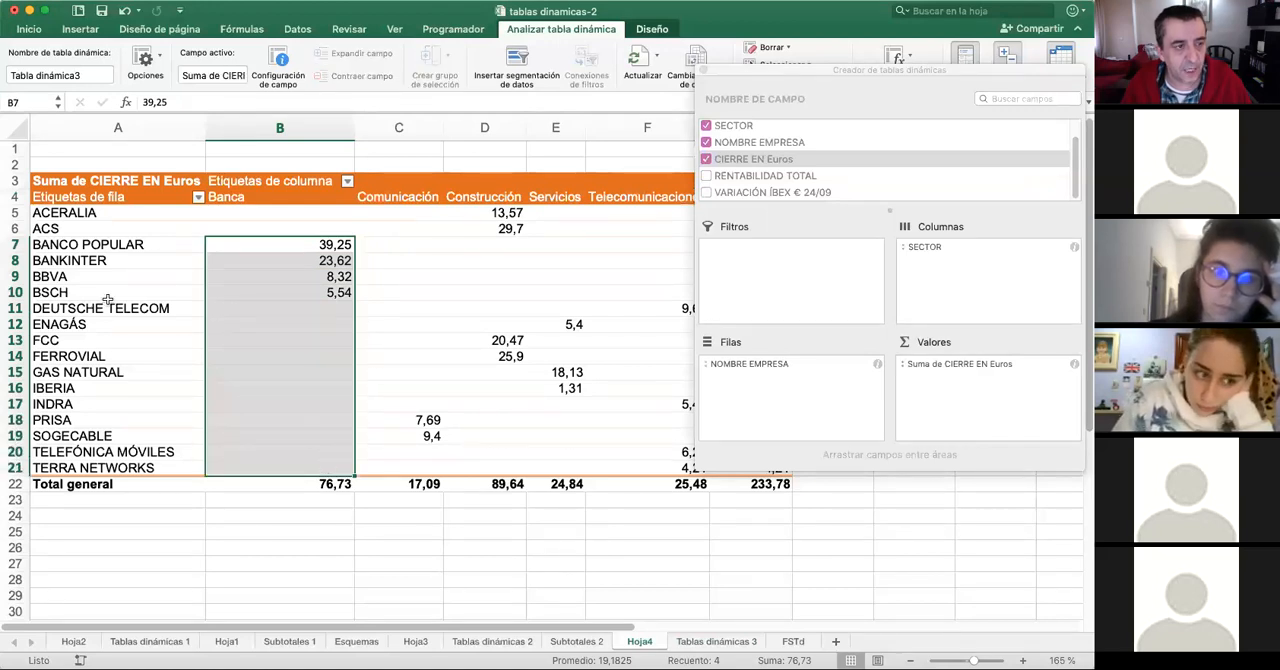
click(15, 260)
- Add RENTABILIDAD TOTAL to the pivot table's values and choose Mín as its summary function
drag(879, 72, 853, 71)
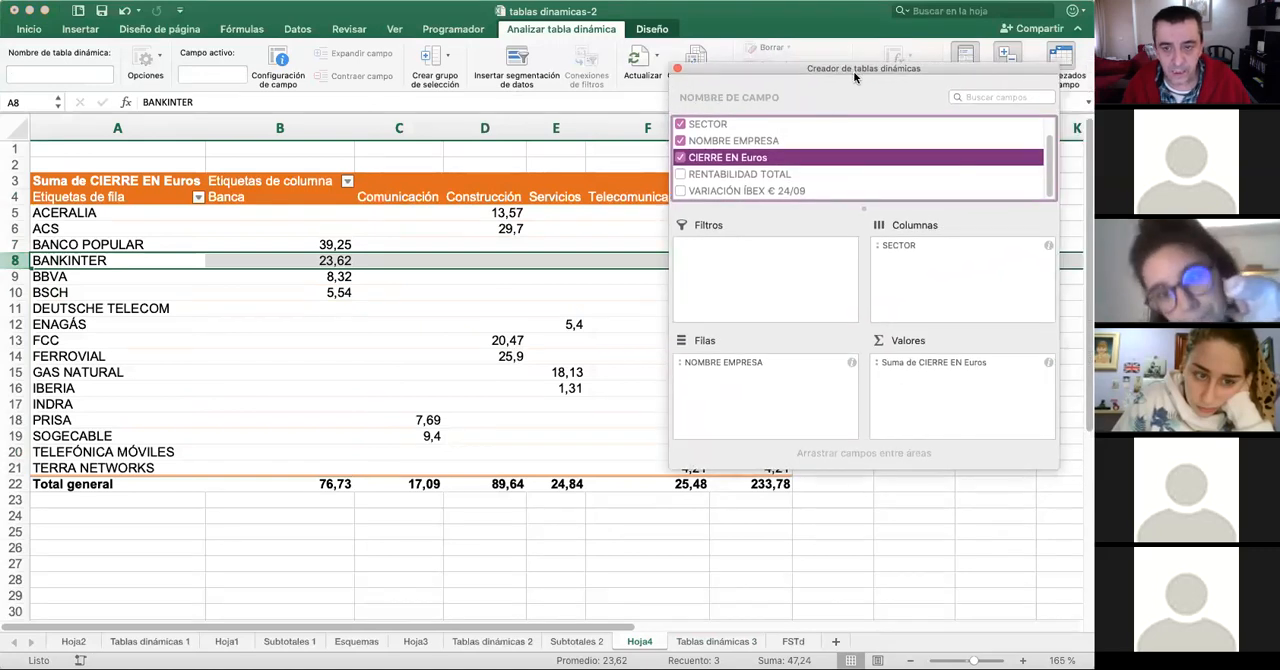
drag(714, 180, 952, 397)
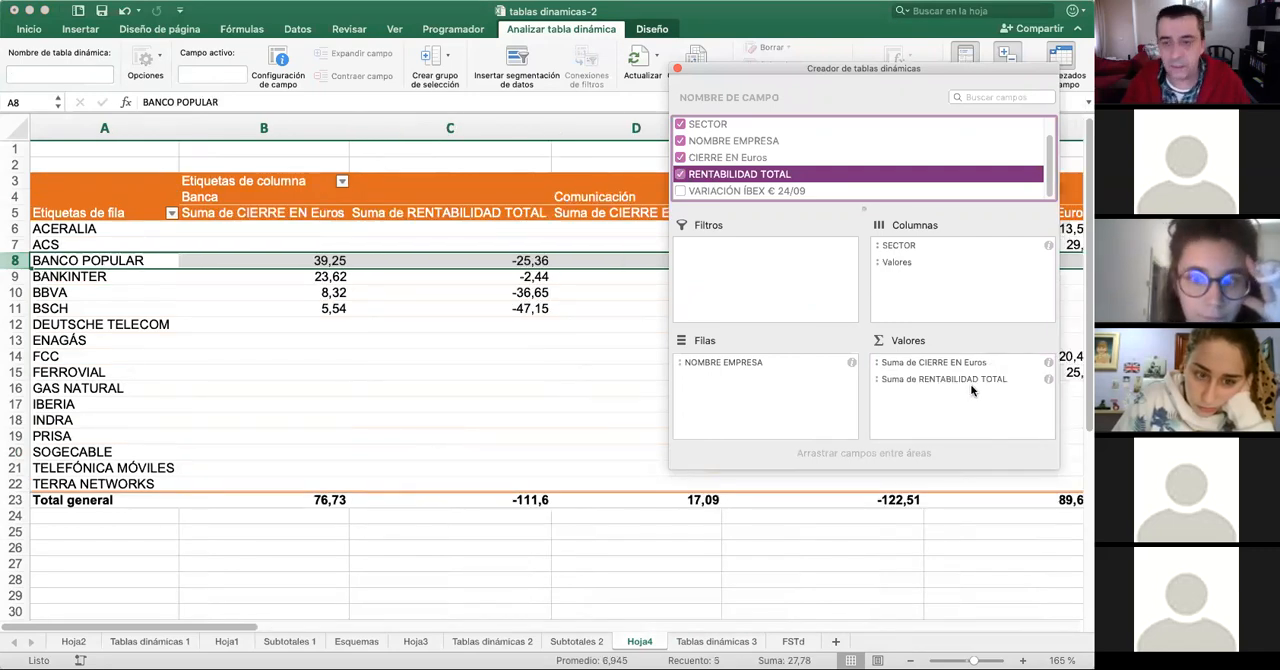
click(1000, 381)
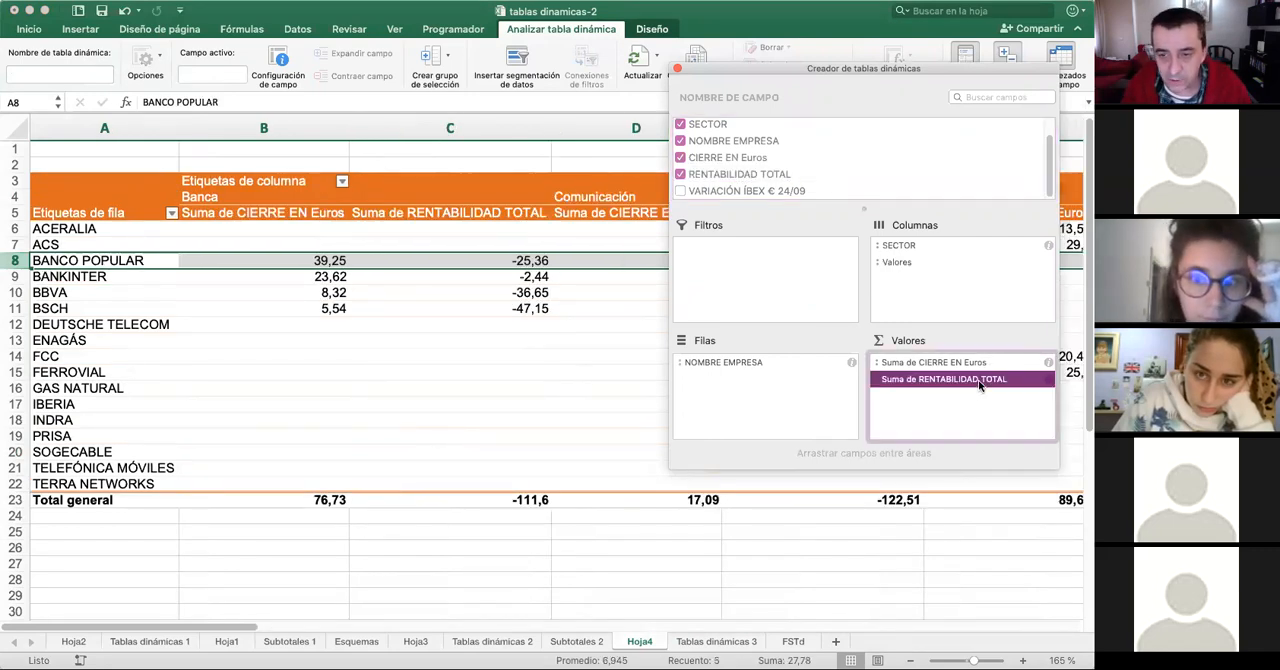
right_click(905, 382)
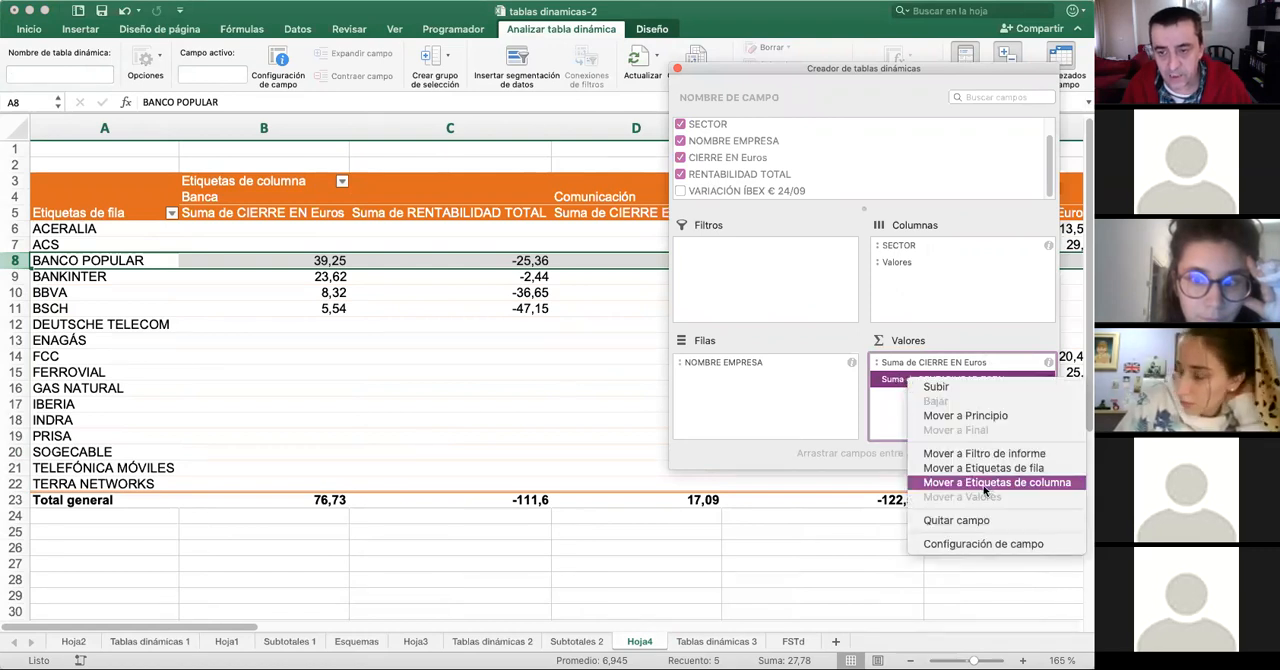
click(1010, 548)
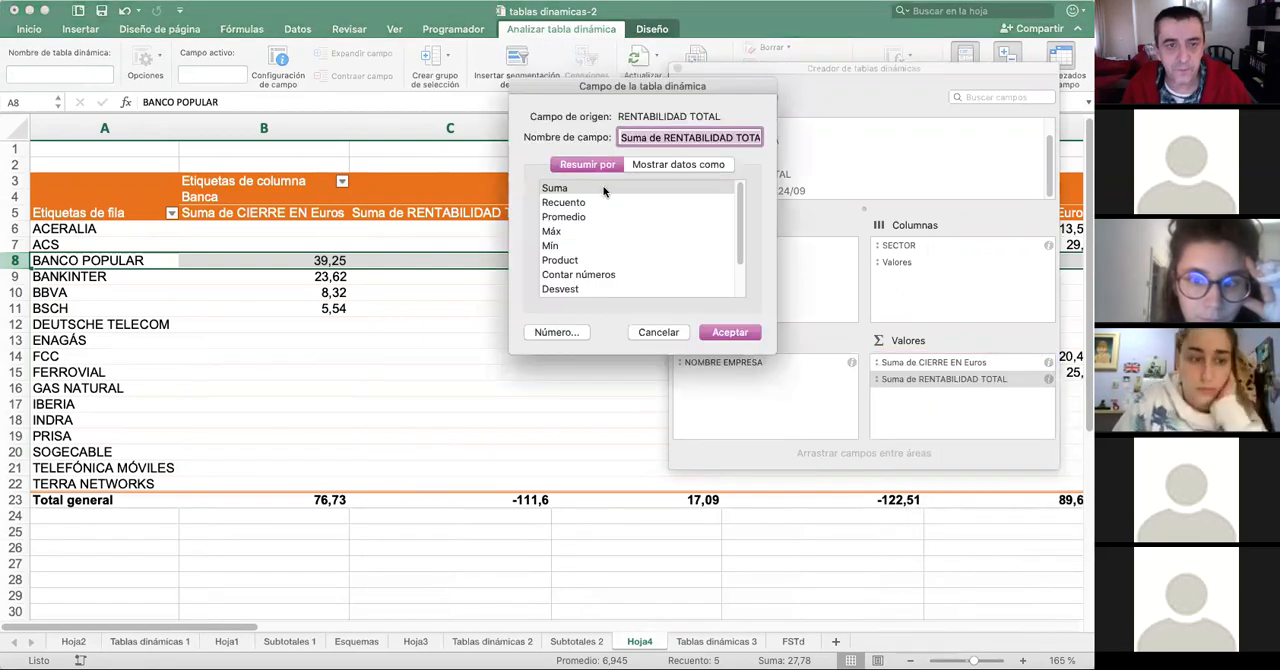
click(549, 247)
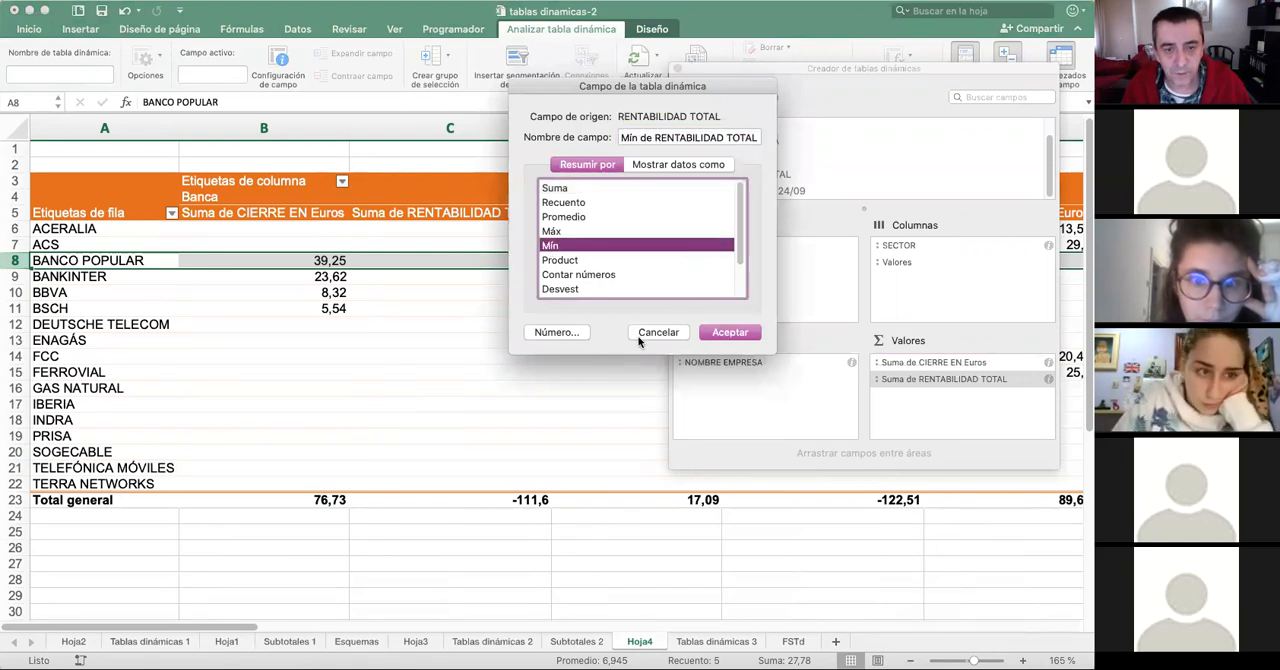
click(557, 332)
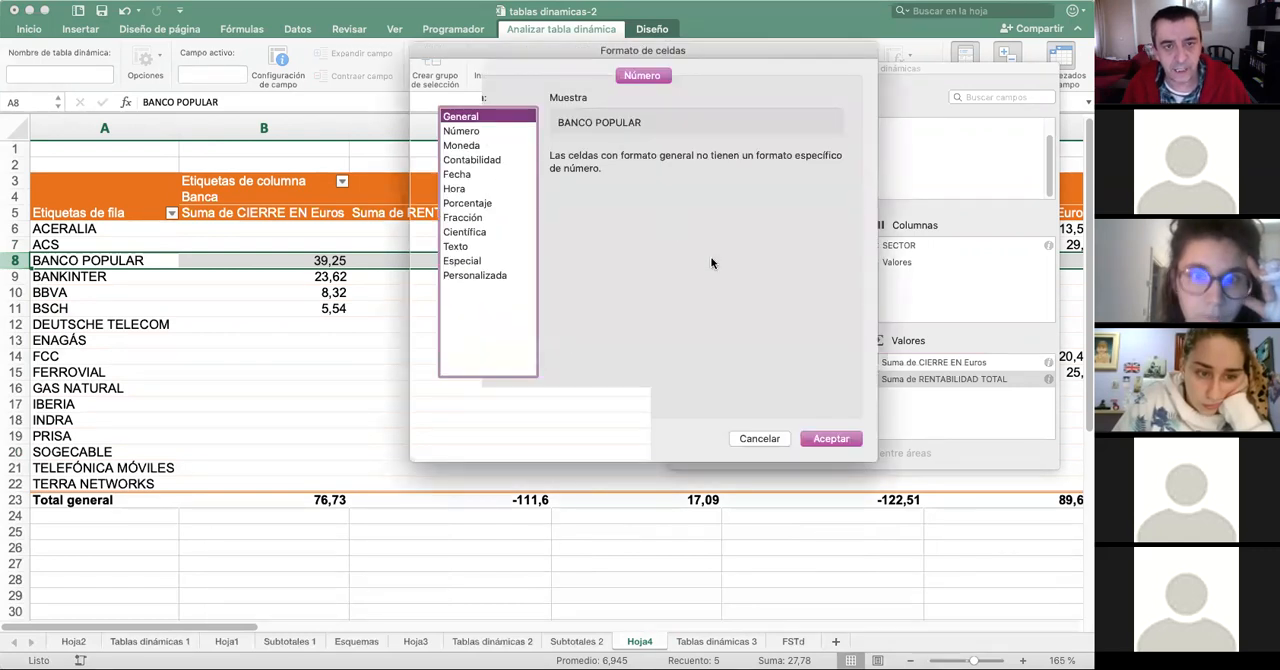
click(504, 134)
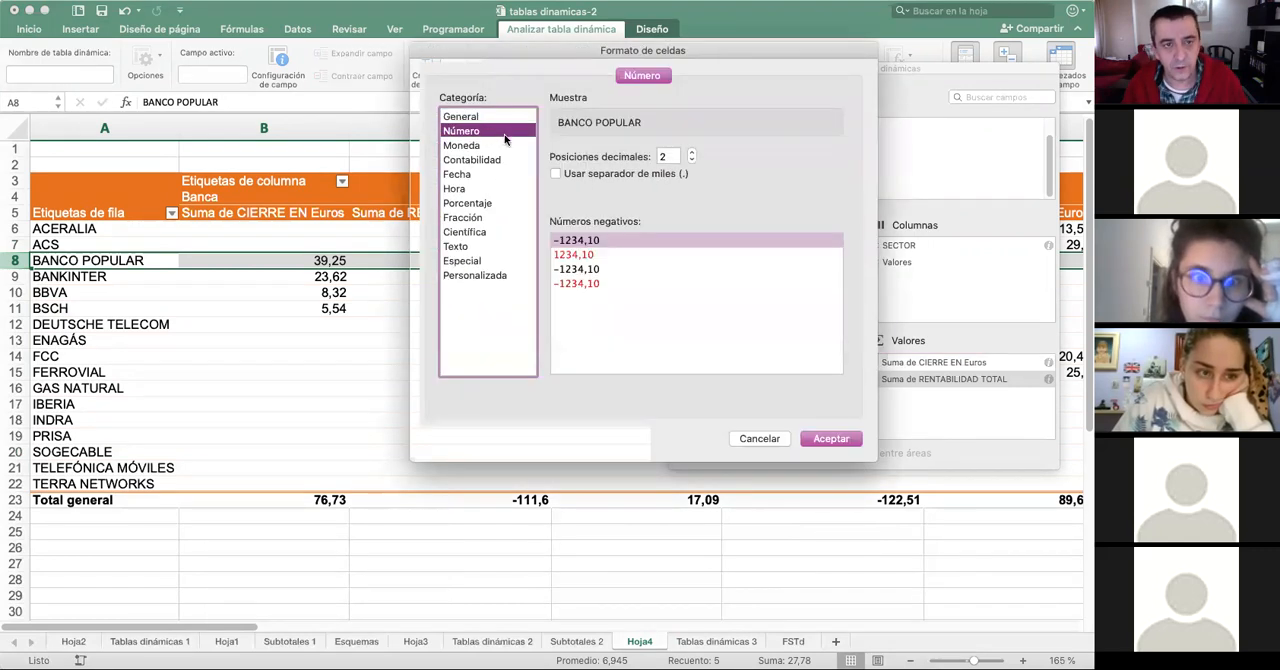
click(774, 445)
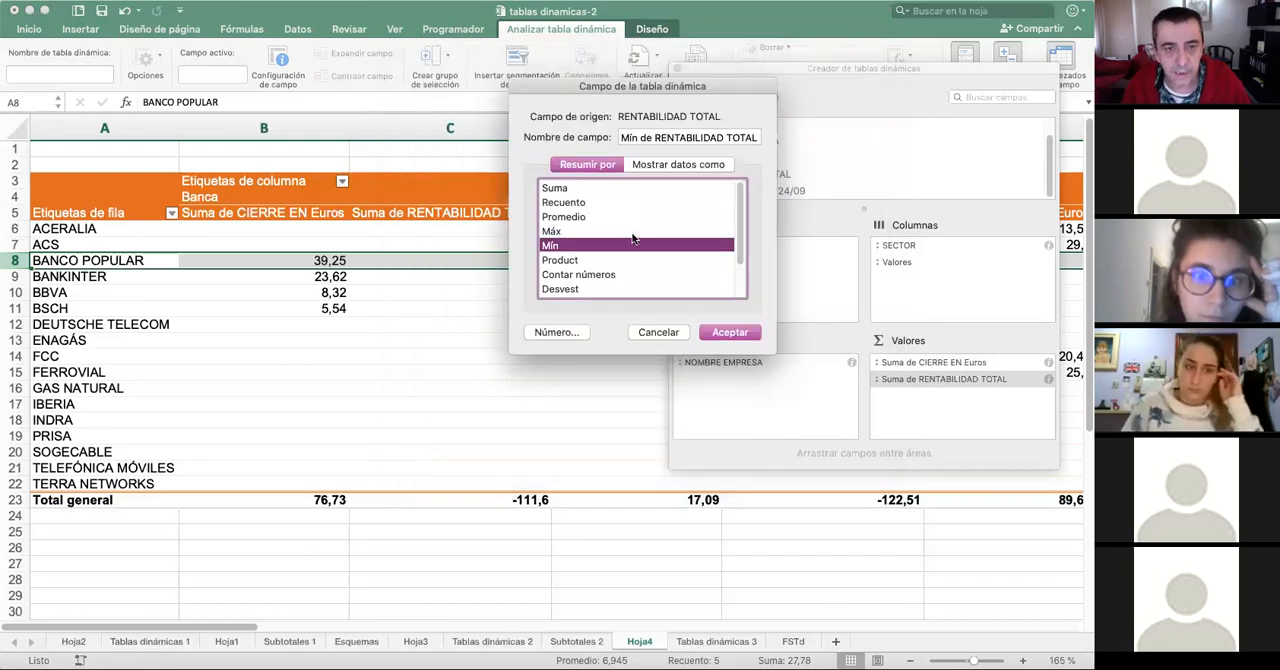
- Apply the Mín summary to RENTABILIDAD TOTAL and review the Banca companies' closing and profitability values
click(745, 335)
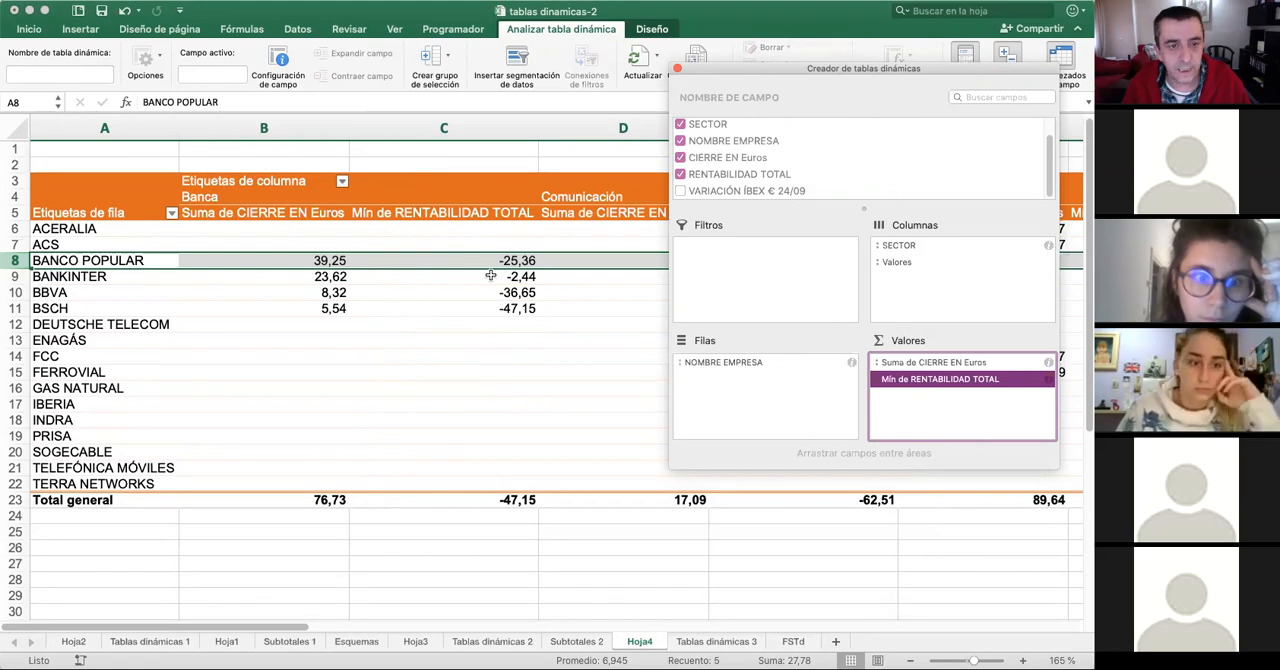
click(284, 260)
click(302, 263)
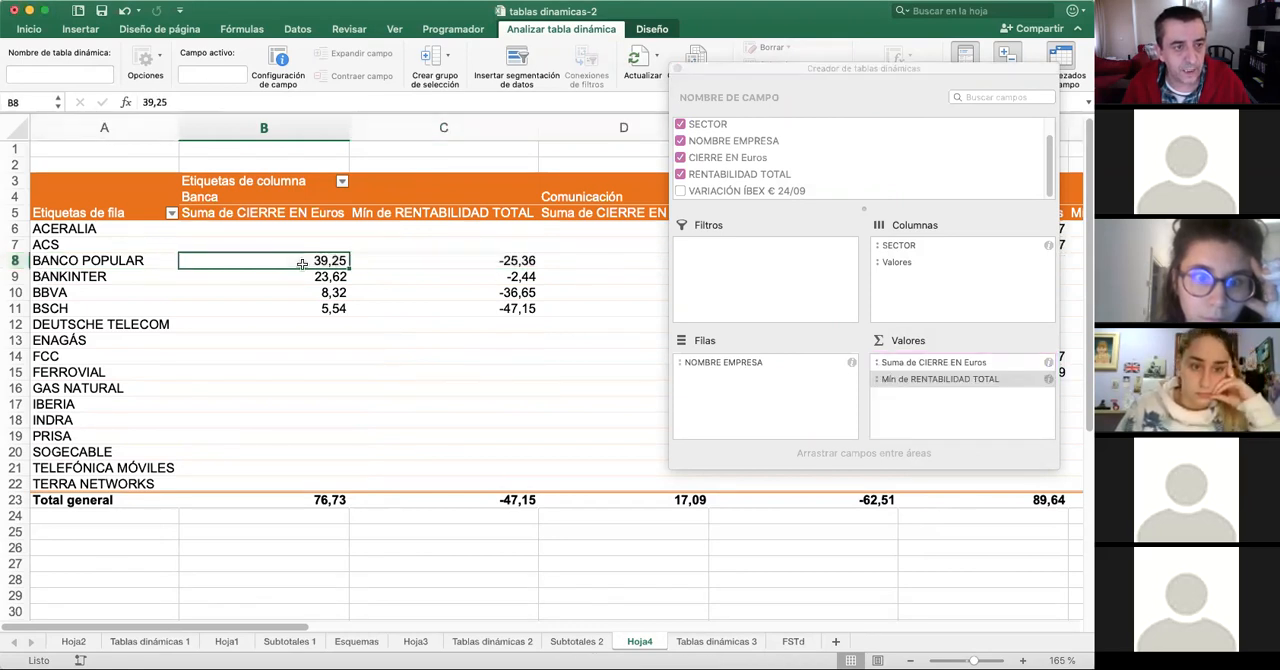
click(431, 265)
drag(431, 267, 434, 324)
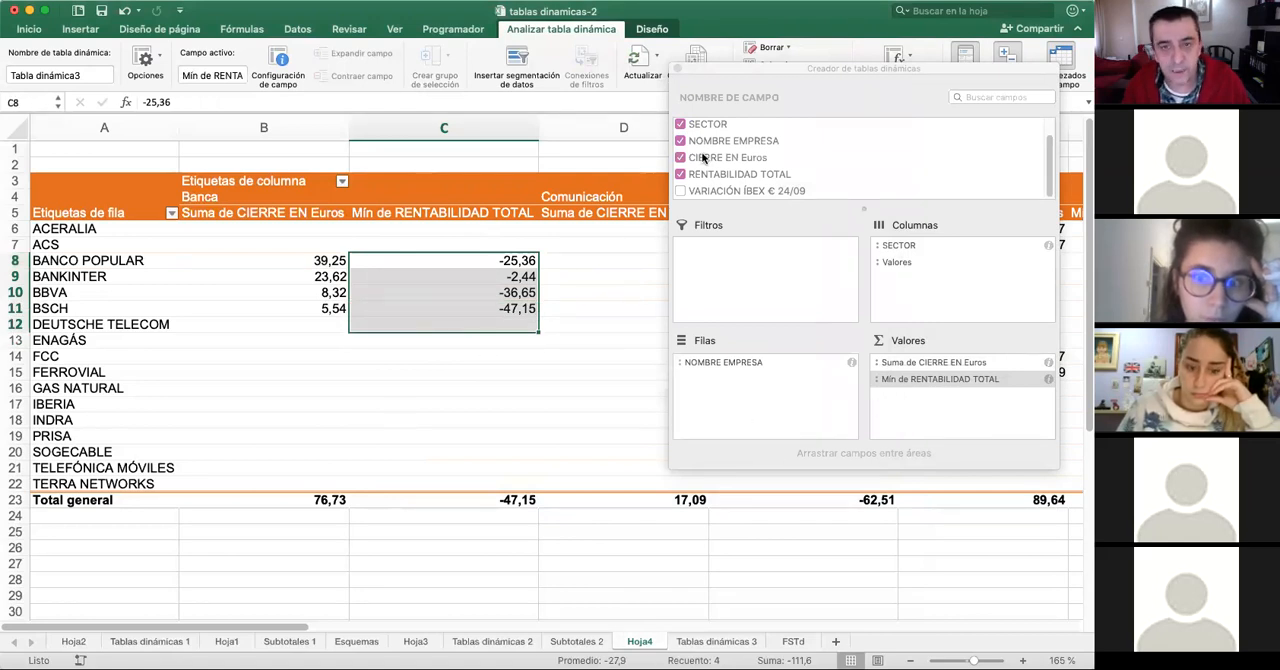
- Add RENTABILIDAD TOTAL to the pivot table's values a second time, summarised by Máx, and move the field builder off the new column
drag(931, 206, 960, 414)
right_click(940, 396)
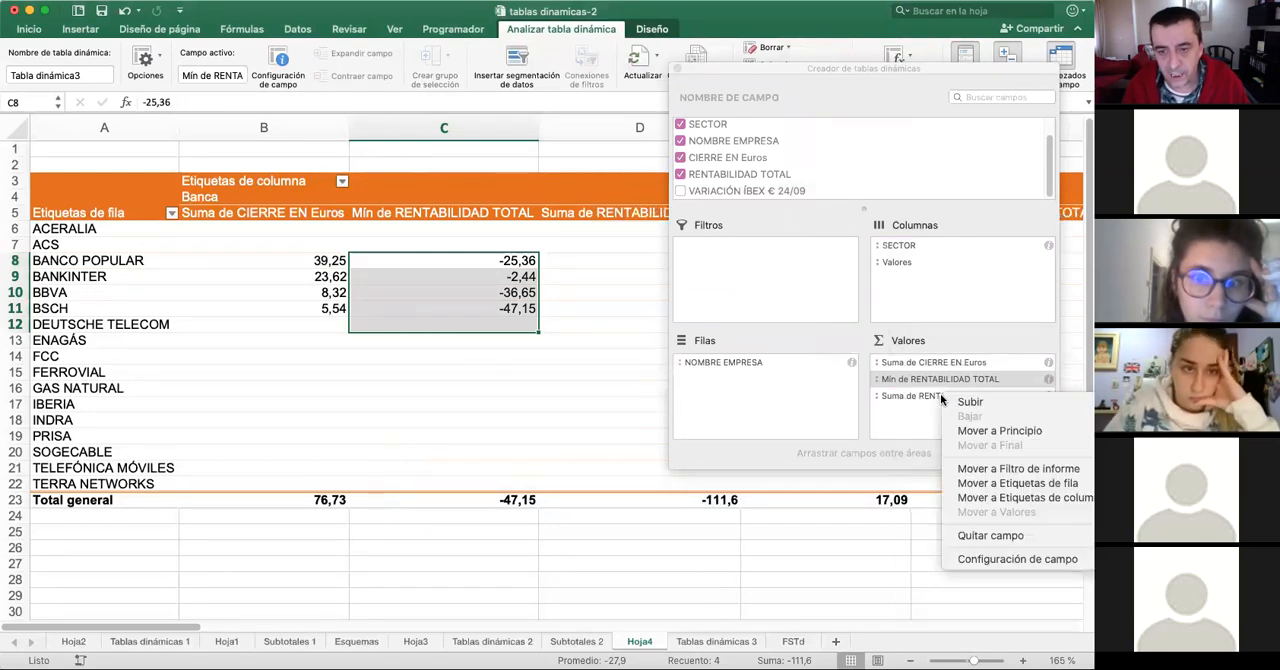
click(1043, 556)
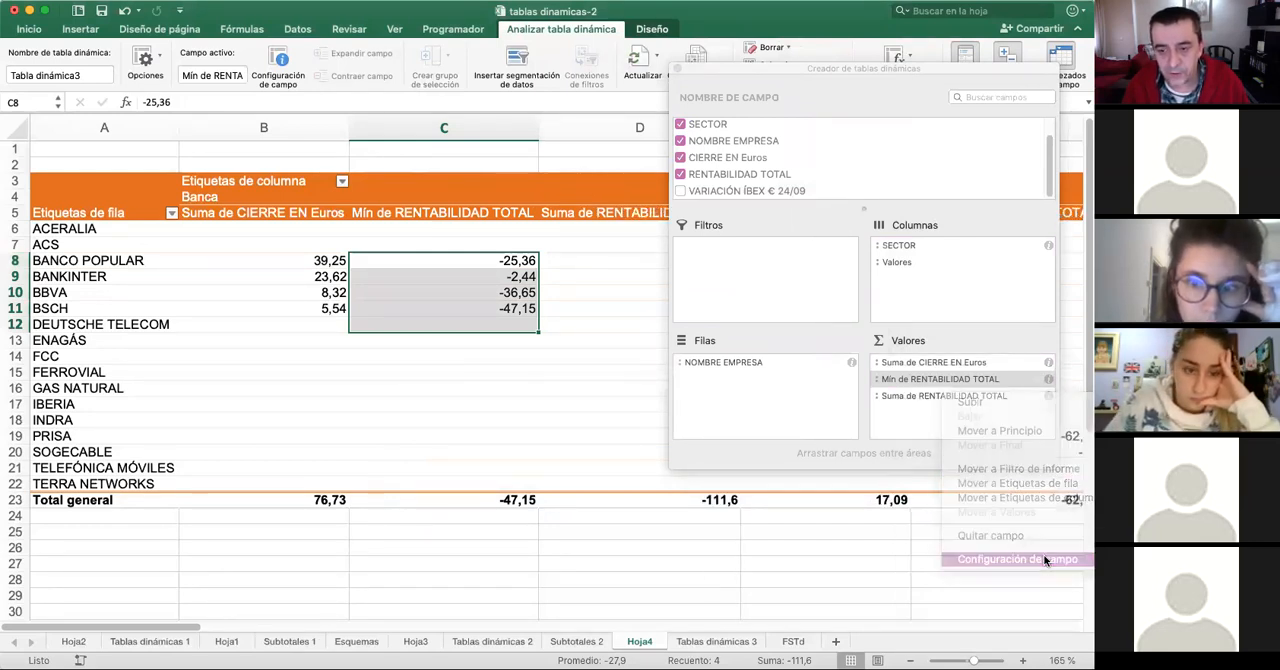
click(560, 229)
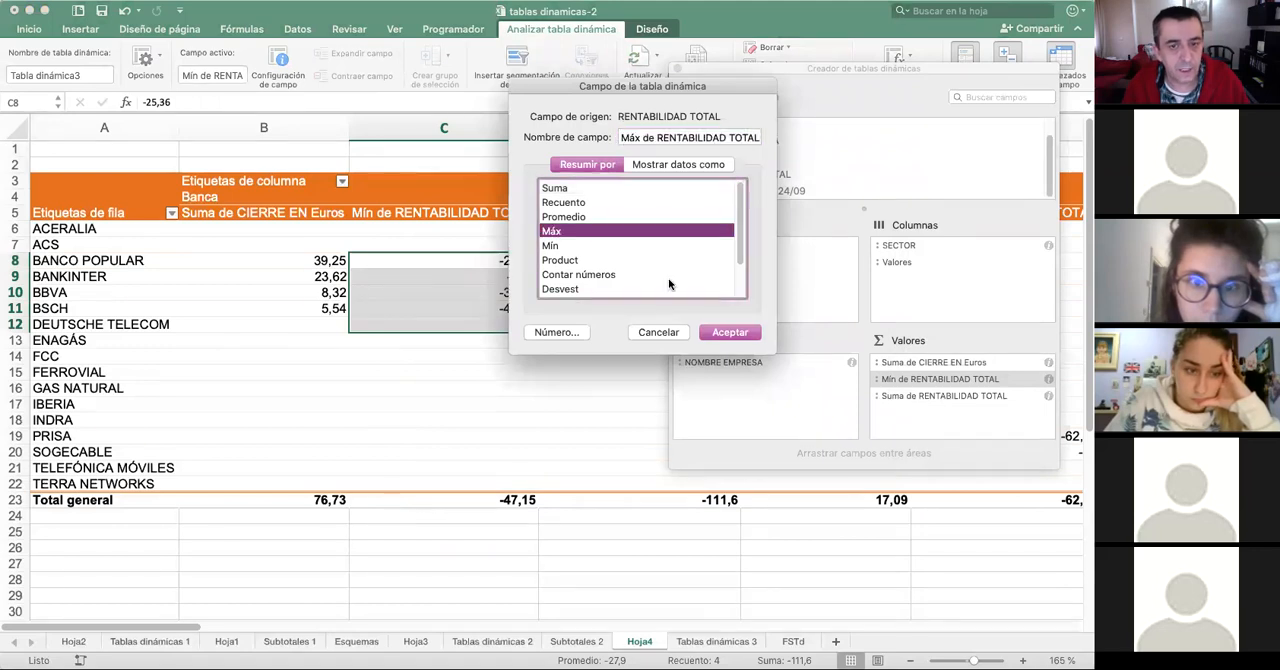
click(730, 332)
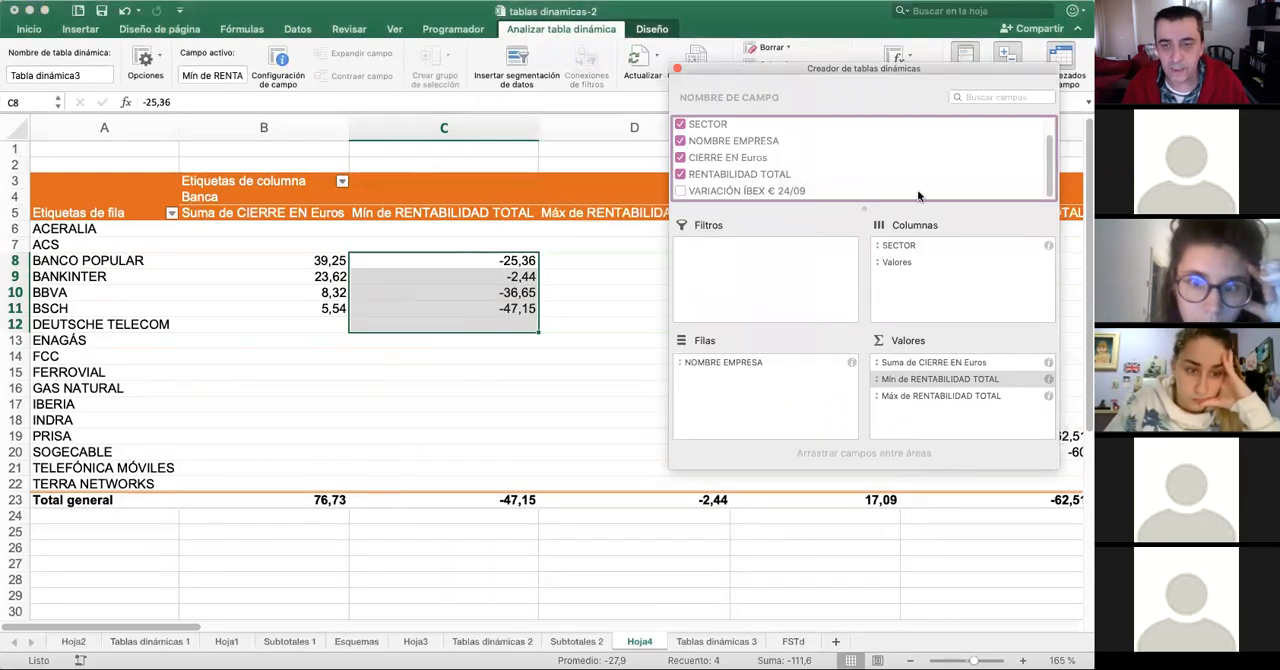
drag(864, 73, 987, 152)
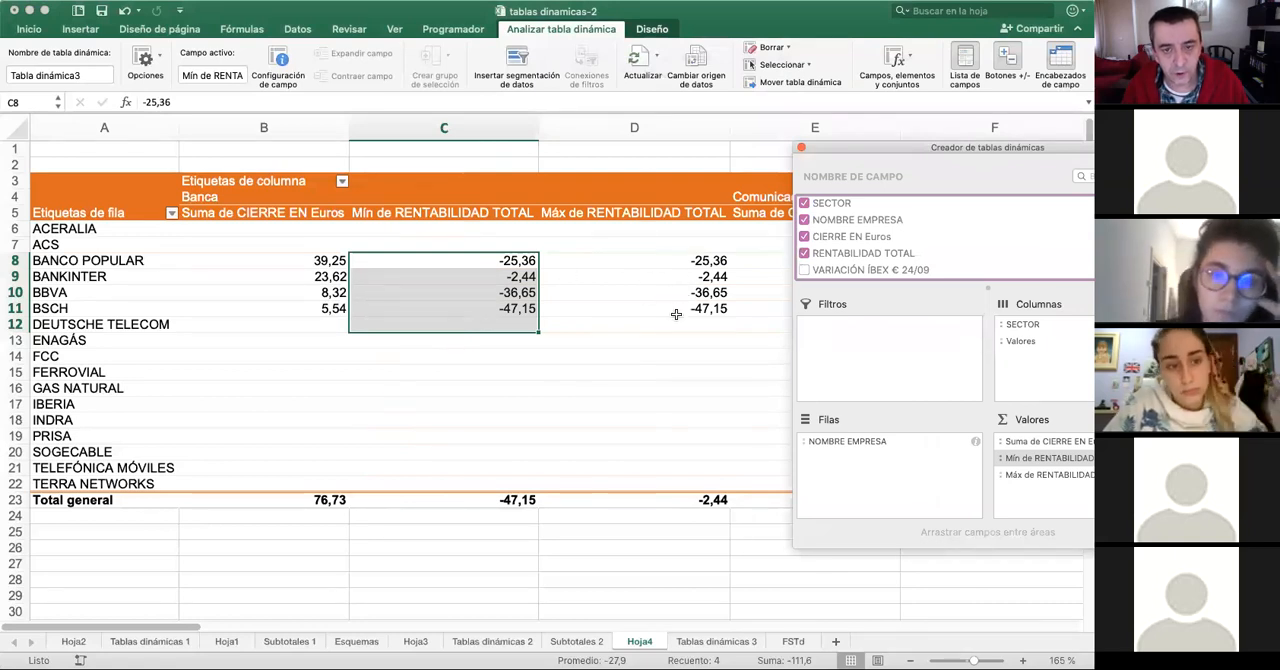
click(171, 628)
mouse_move(183, 632)
mouse_down()
mouse_move(400, 632)
mouse_move(196, 630)
mouse_up()
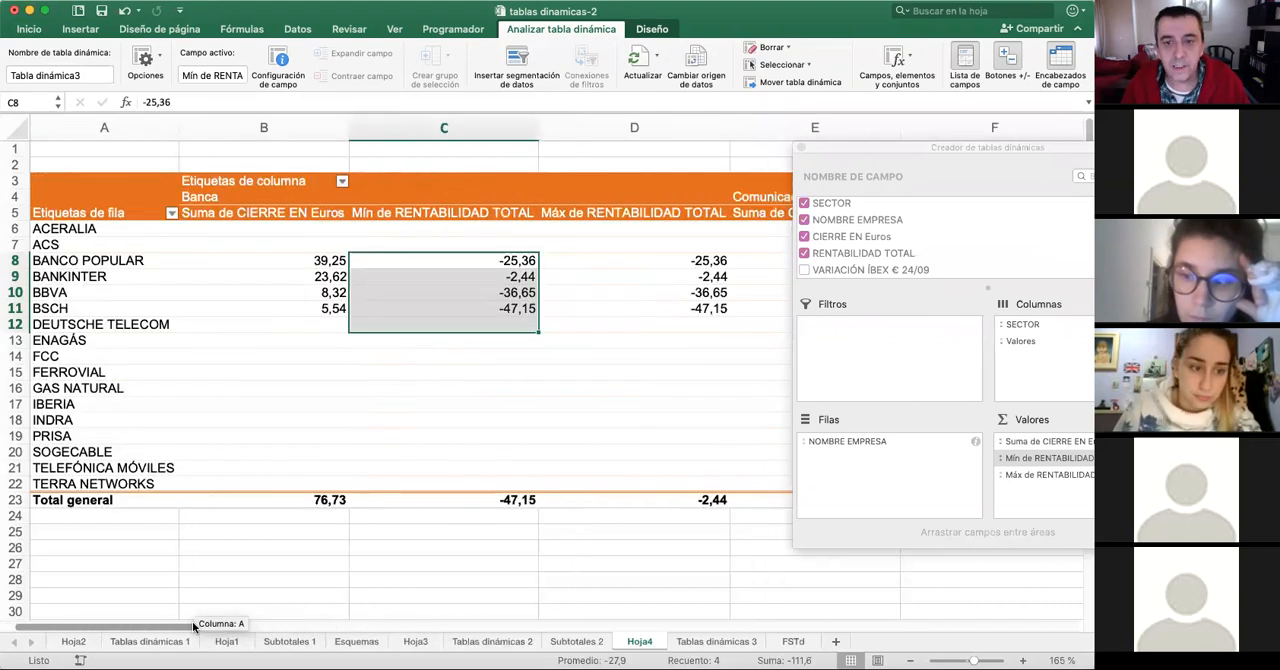
- Move SECTOR from the pivot table's columns to its report filters
click(1018, 325)
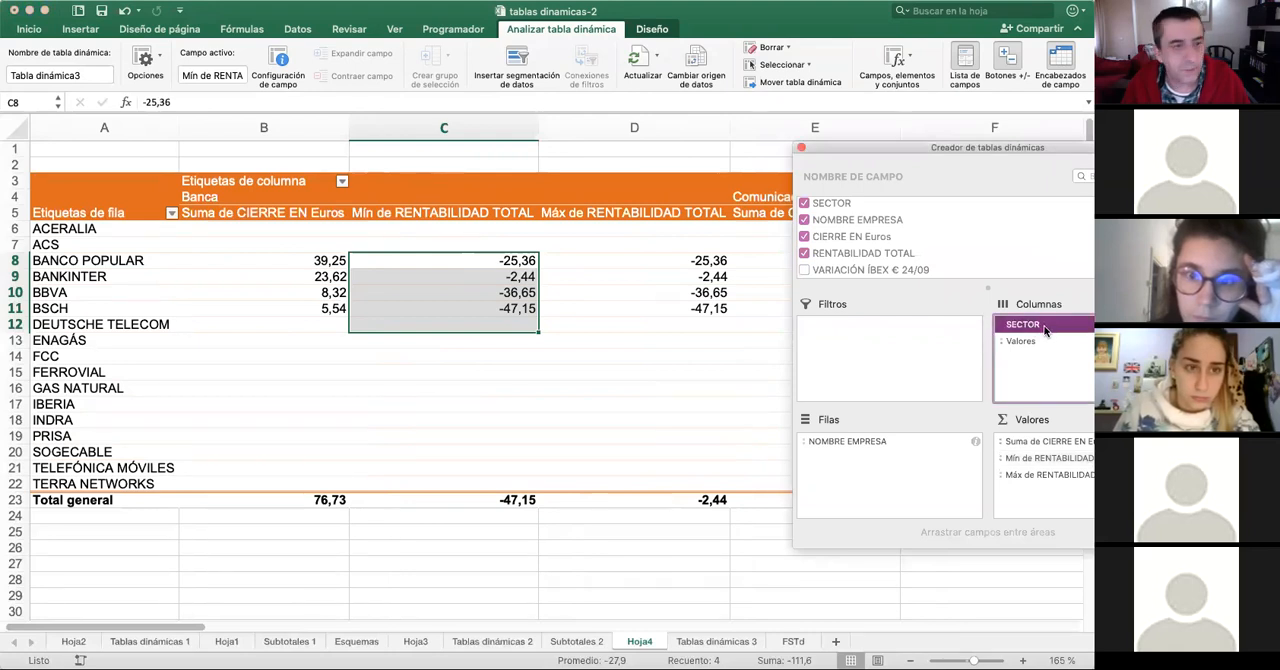
drag(1036, 330, 888, 330)
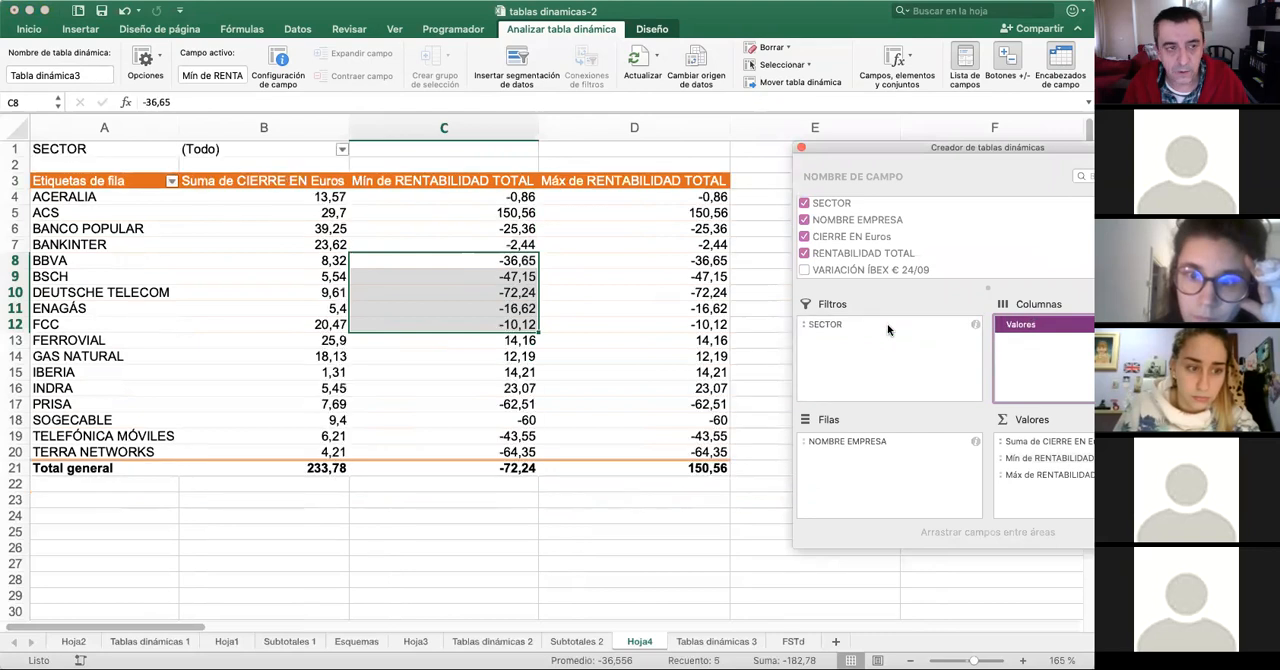
click(118, 153)
click(201, 152)
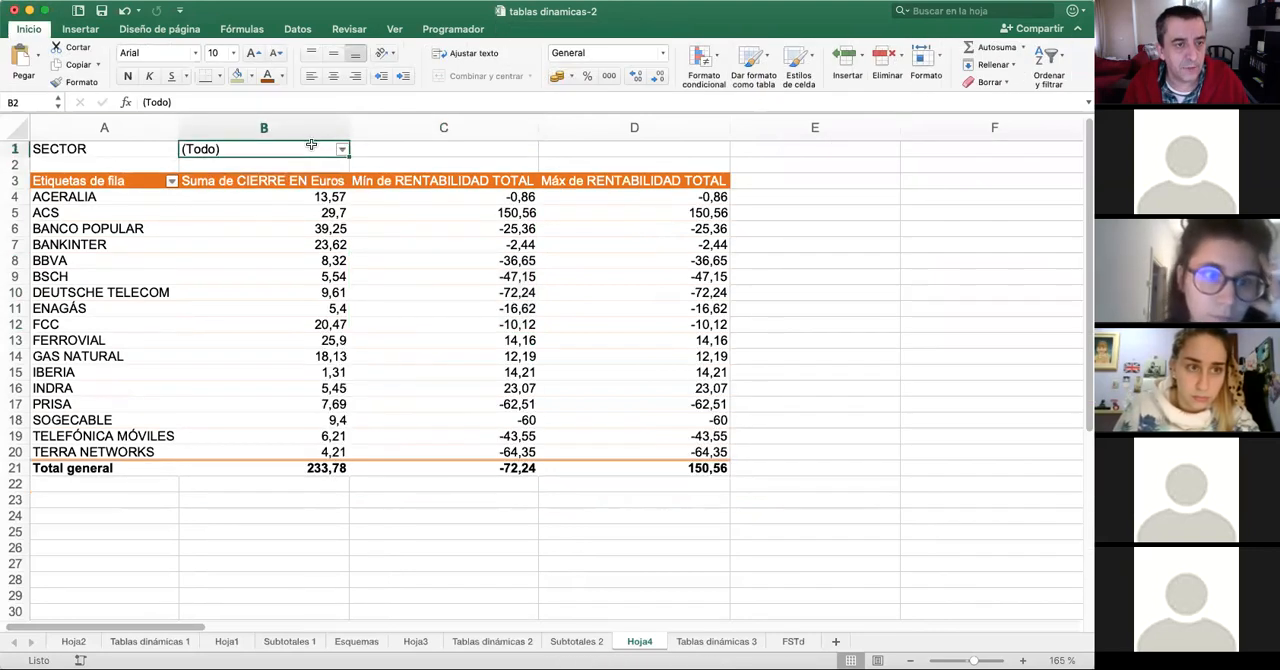
- Filter the pivot table to the Banca, Construcción and Servicios sectors, and clear the SECTOR filter after viewing the companies
click(342, 150)
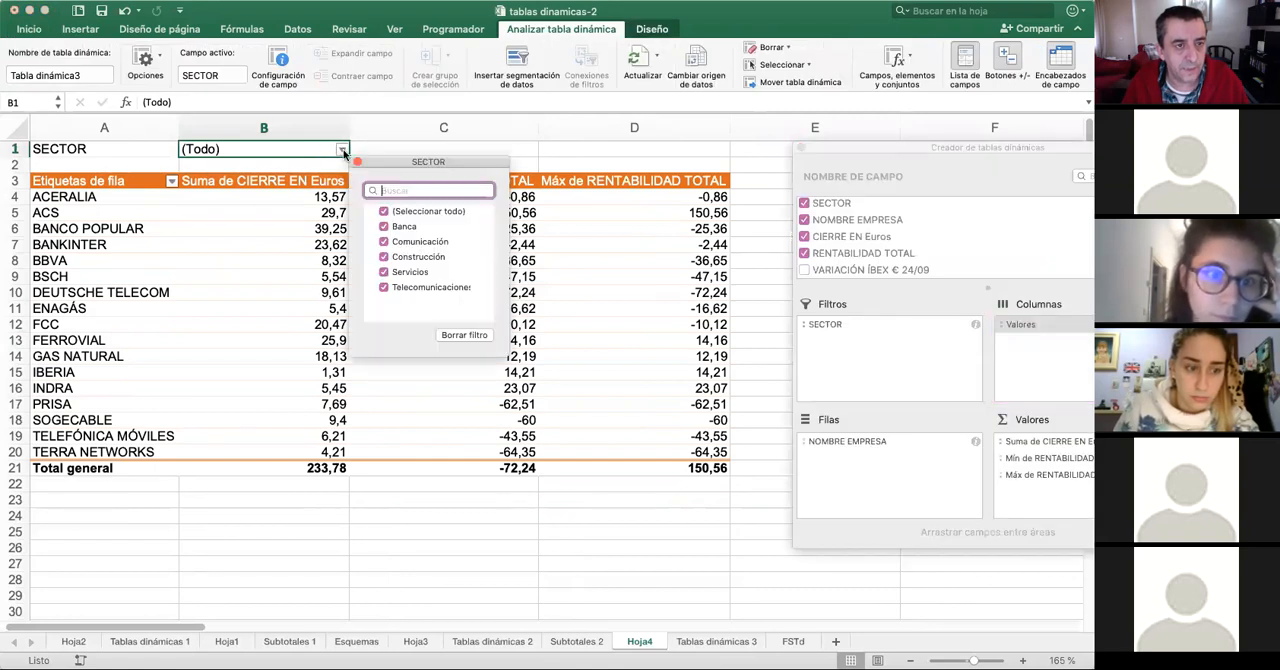
click(398, 212)
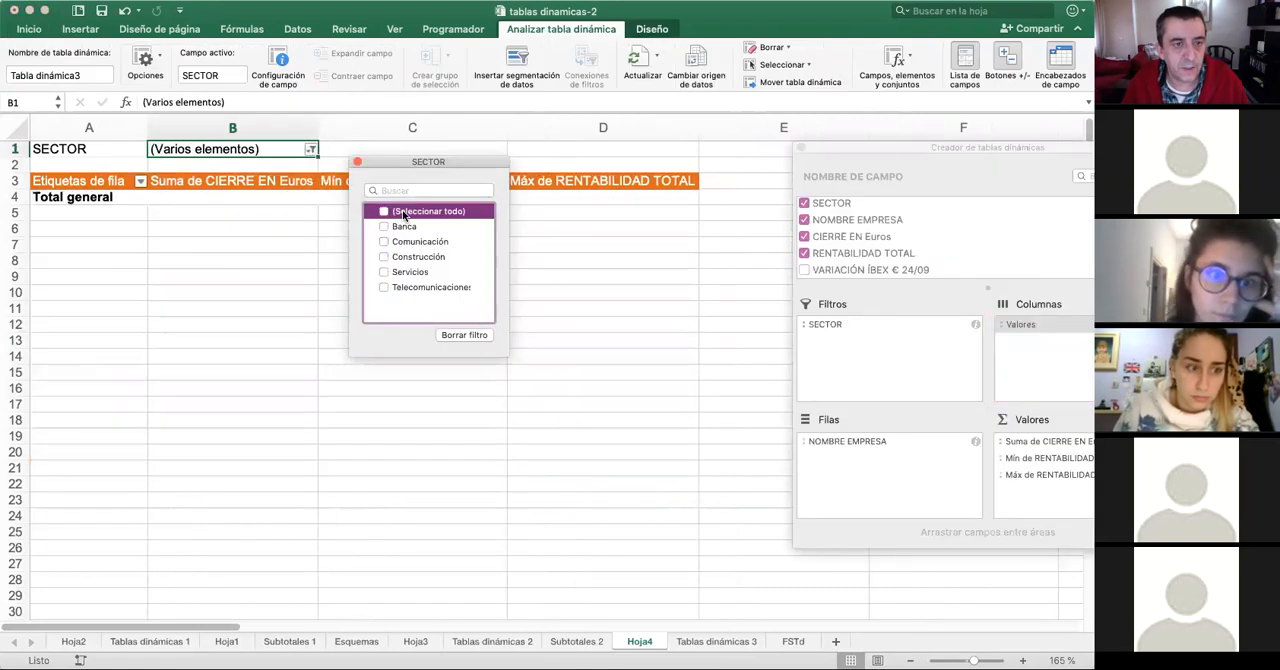
click(400, 226)
click(385, 258)
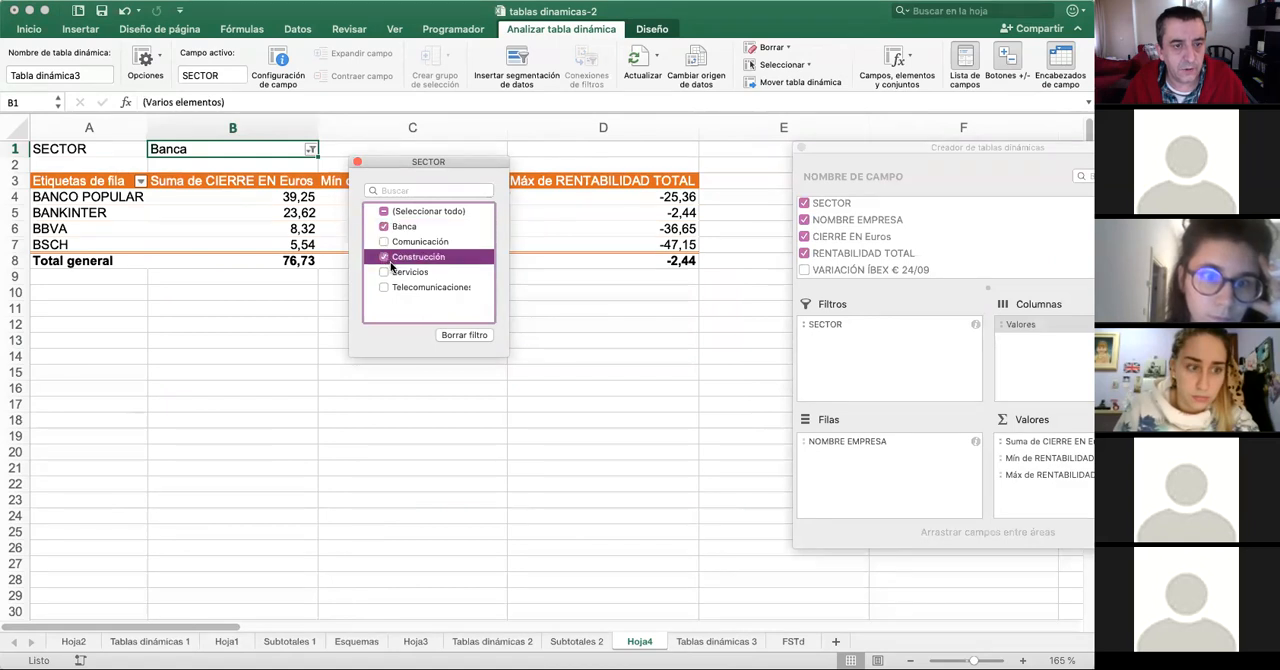
click(385, 272)
drag(449, 157, 643, 416)
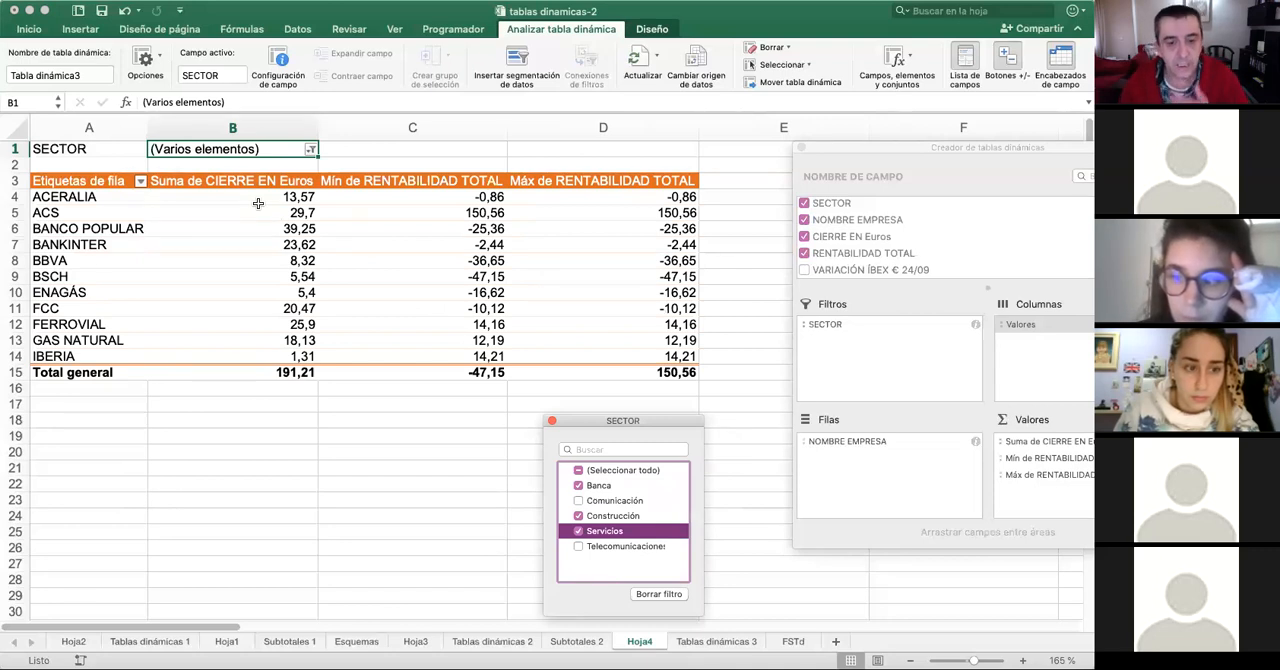
click(658, 595)
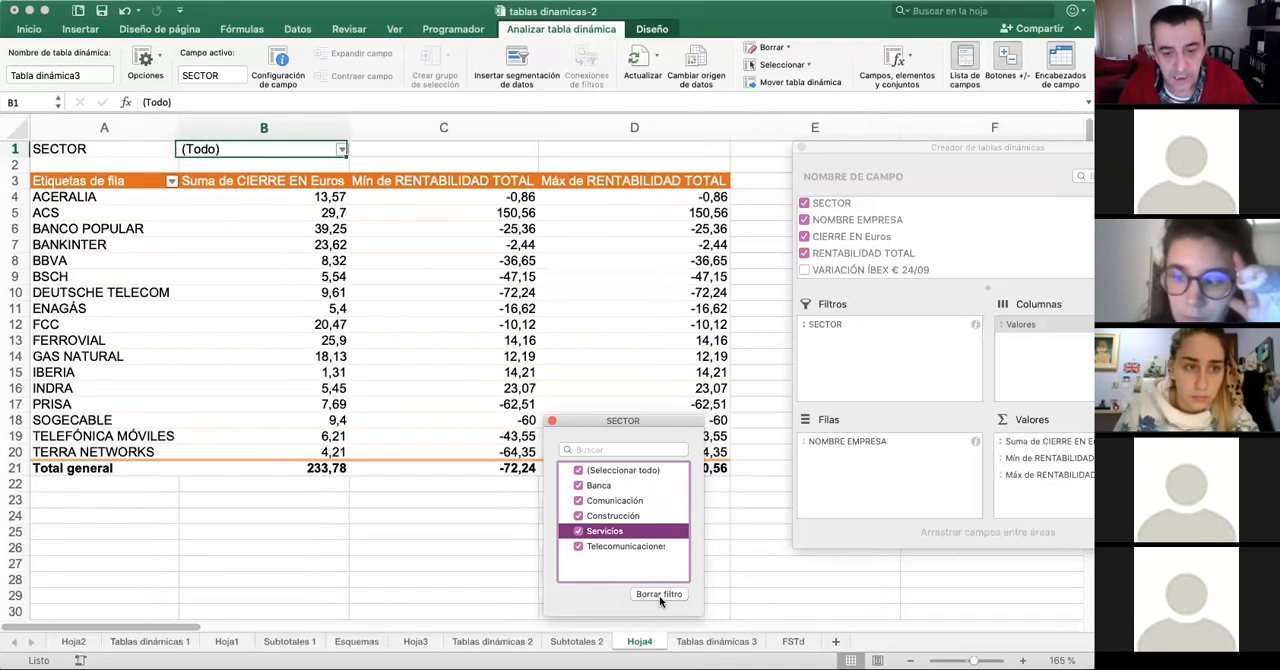
click(551, 421)
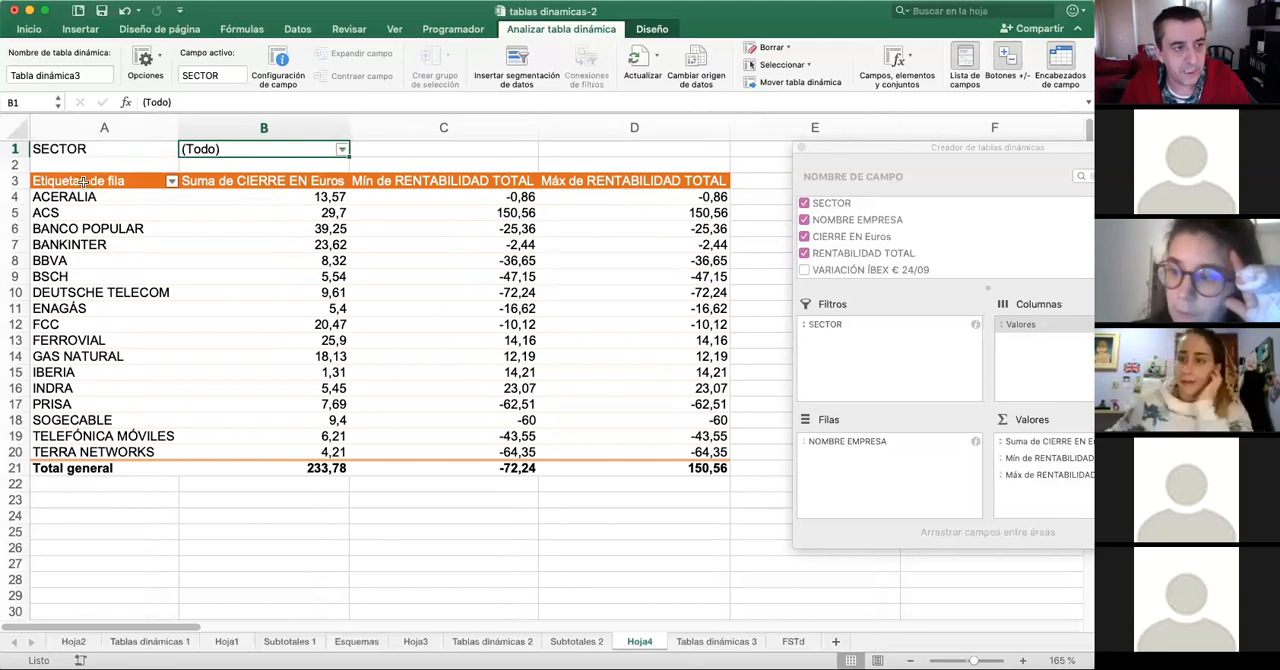
- Insert a clustered column chart from the pivot table range A3:D20 and place it over the table
drag(87, 181, 667, 455)
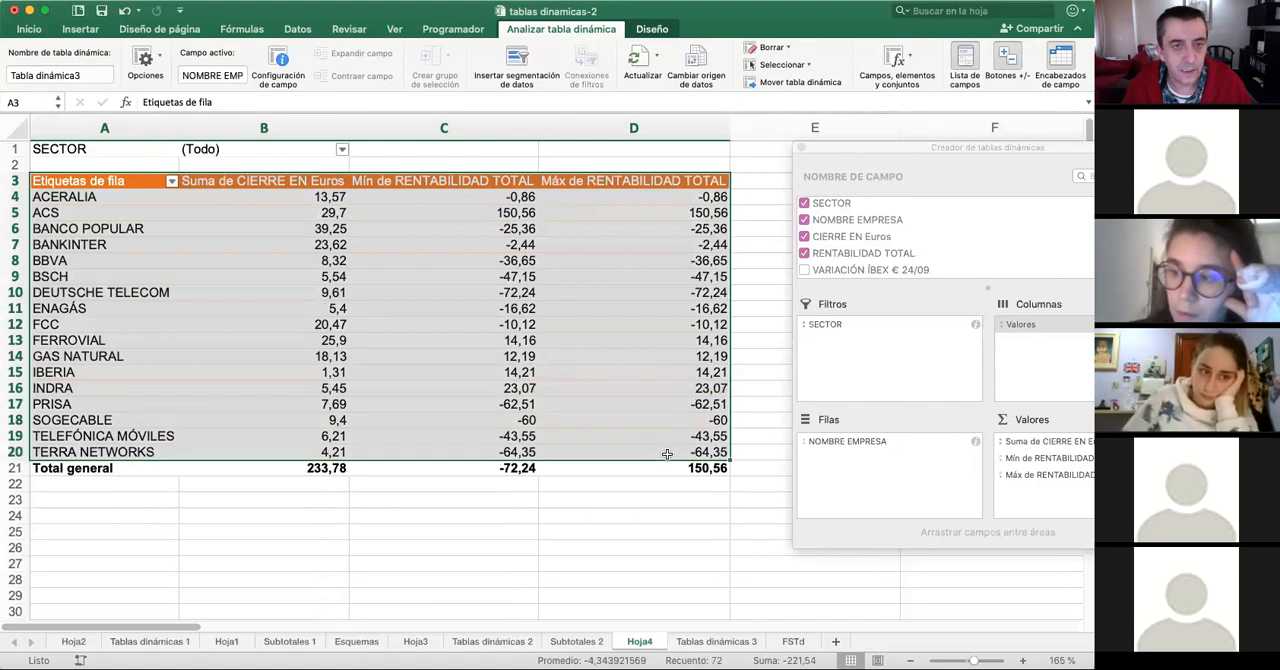
click(83, 31)
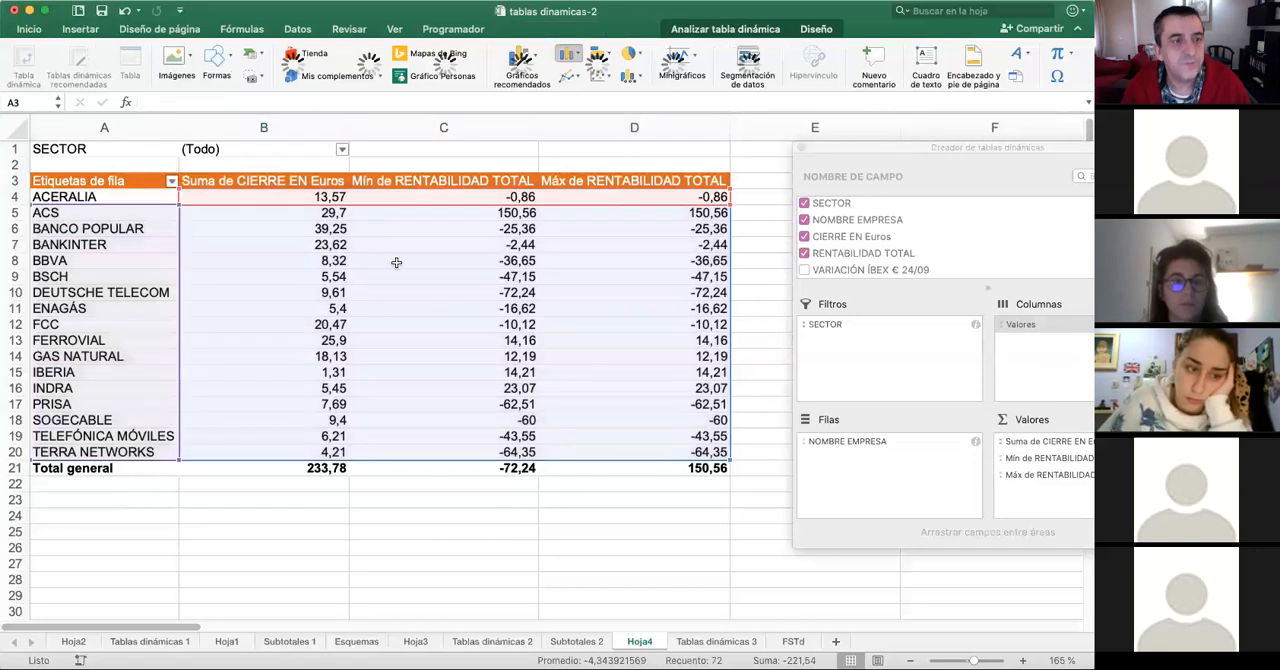
drag(681, 283, 603, 218)
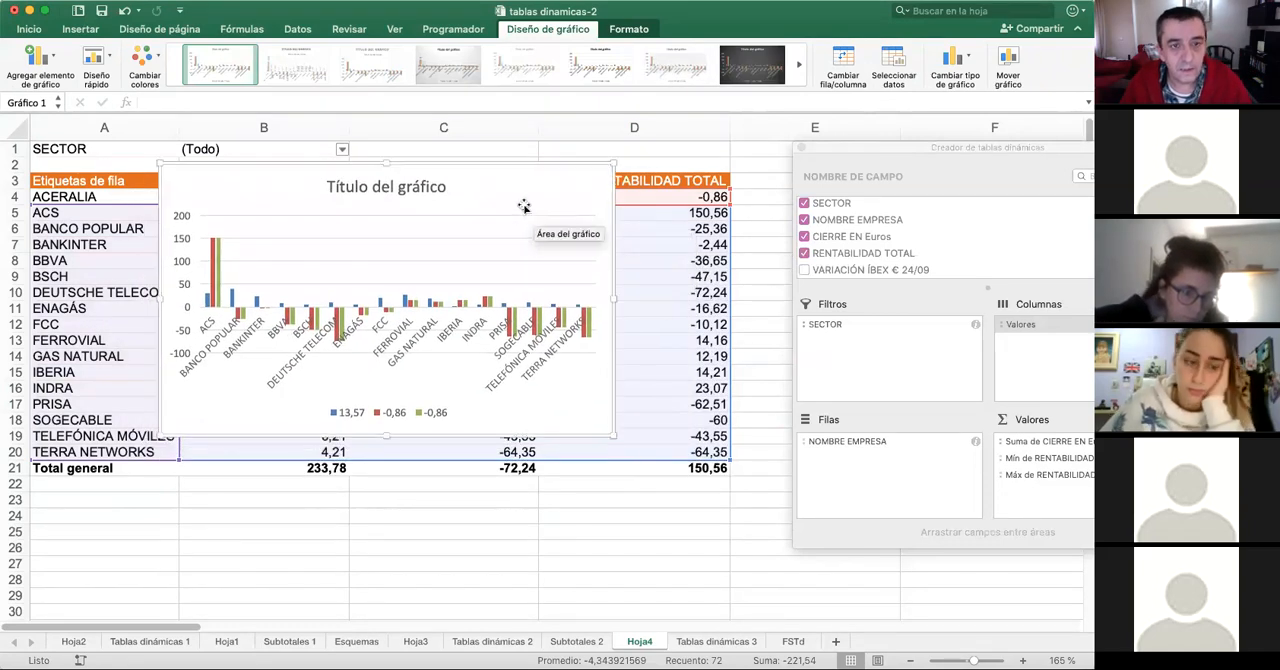
- Move the column chart to a new sheet of its own
right_click(470, 176)
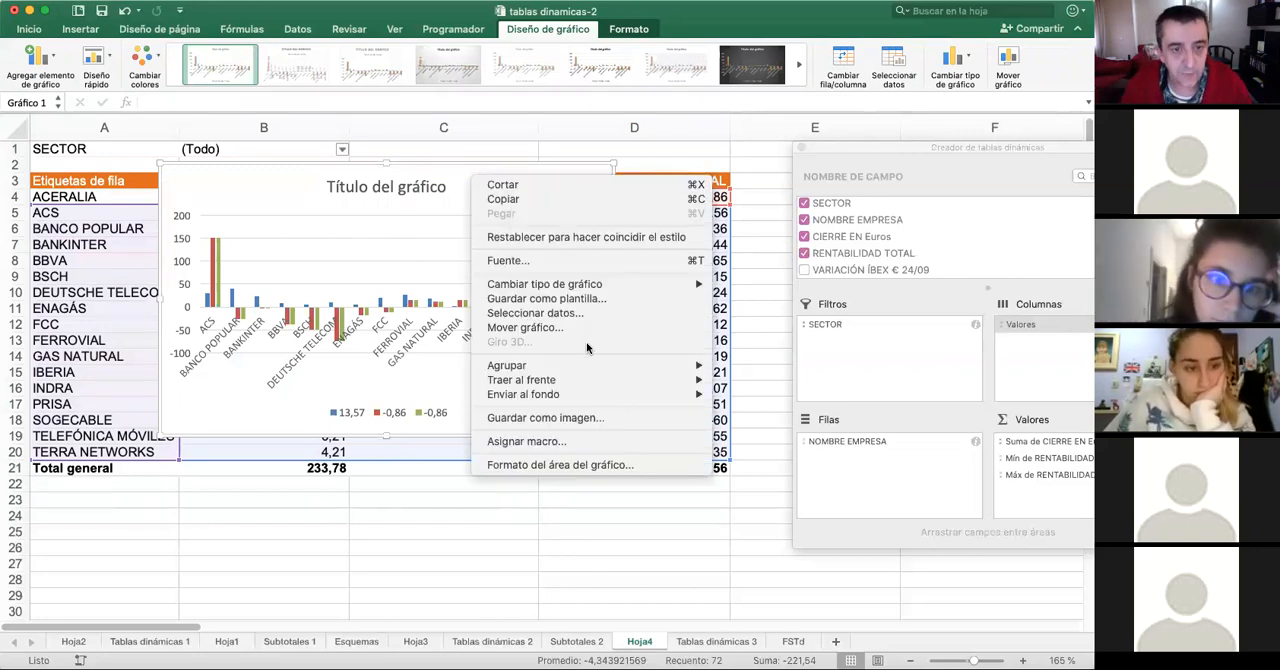
click(555, 328)
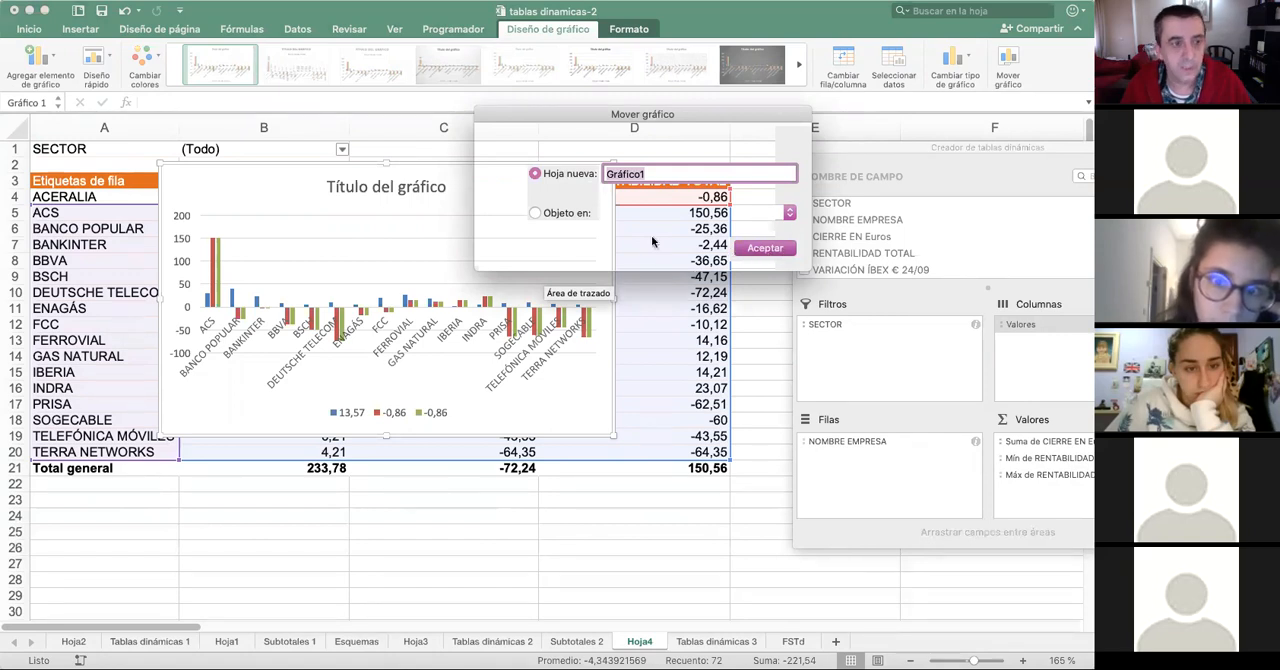
key(Return)
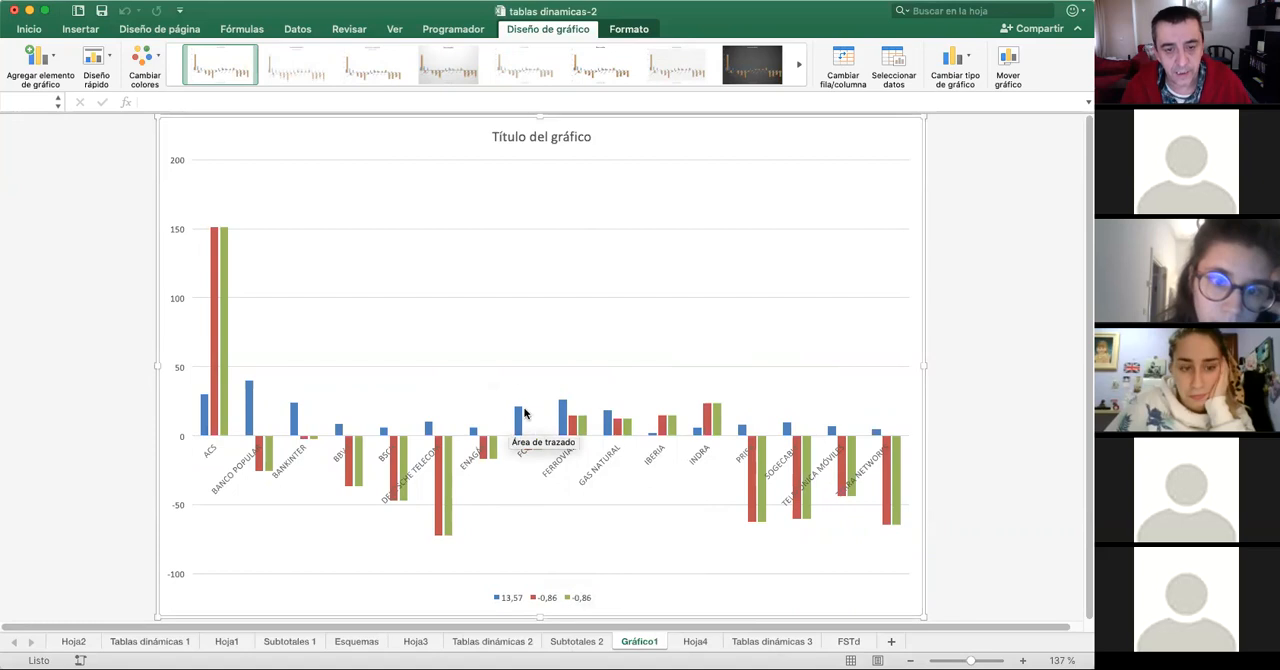
- Return to the pivot table on Hoja4 and examine the available pivot table analysis and design options
click(678, 644)
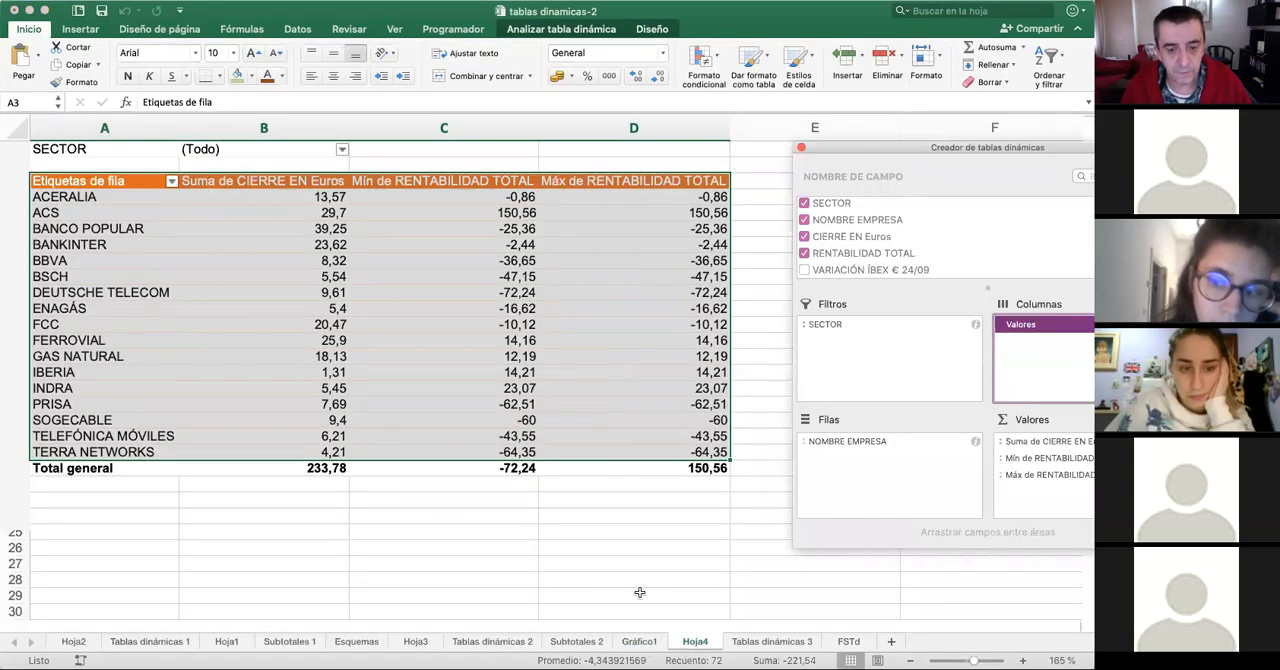
click(639, 649)
click(639, 645)
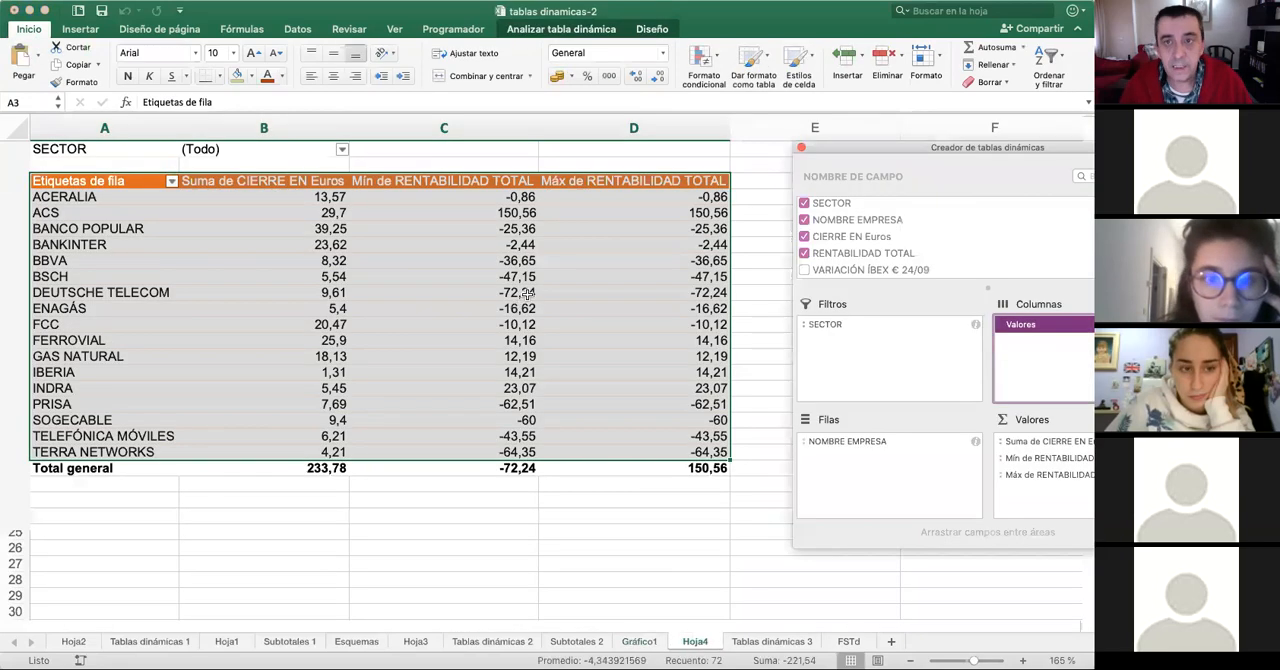
click(560, 30)
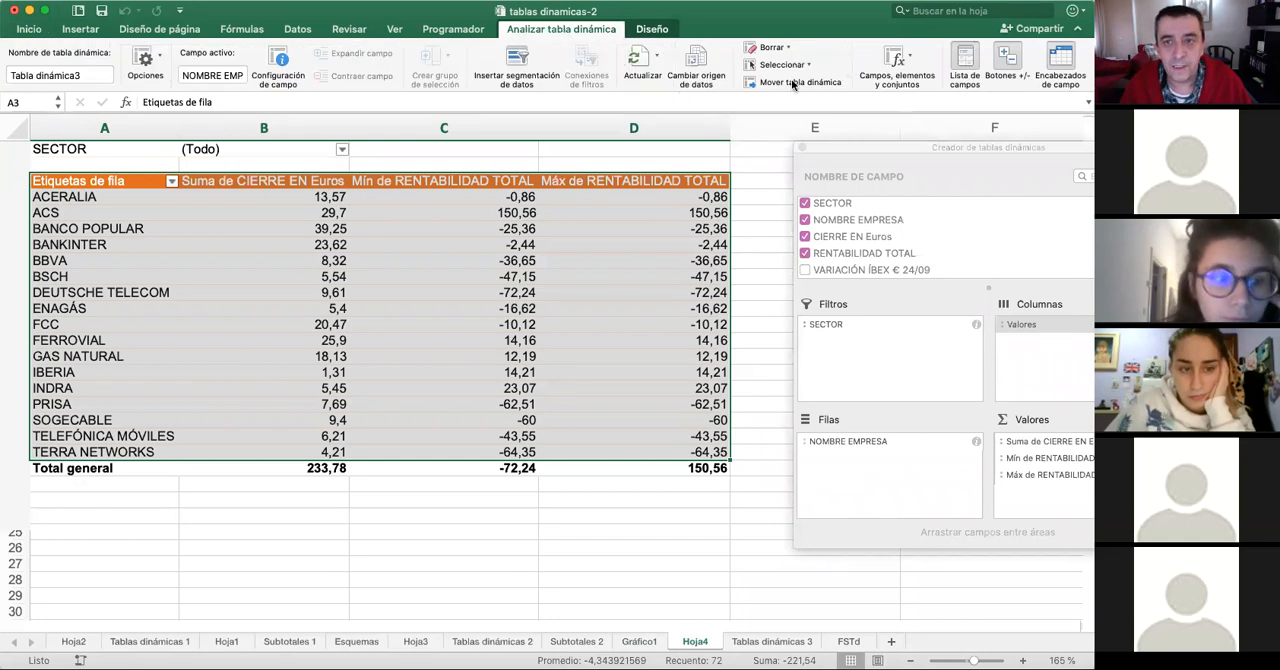
click(655, 30)
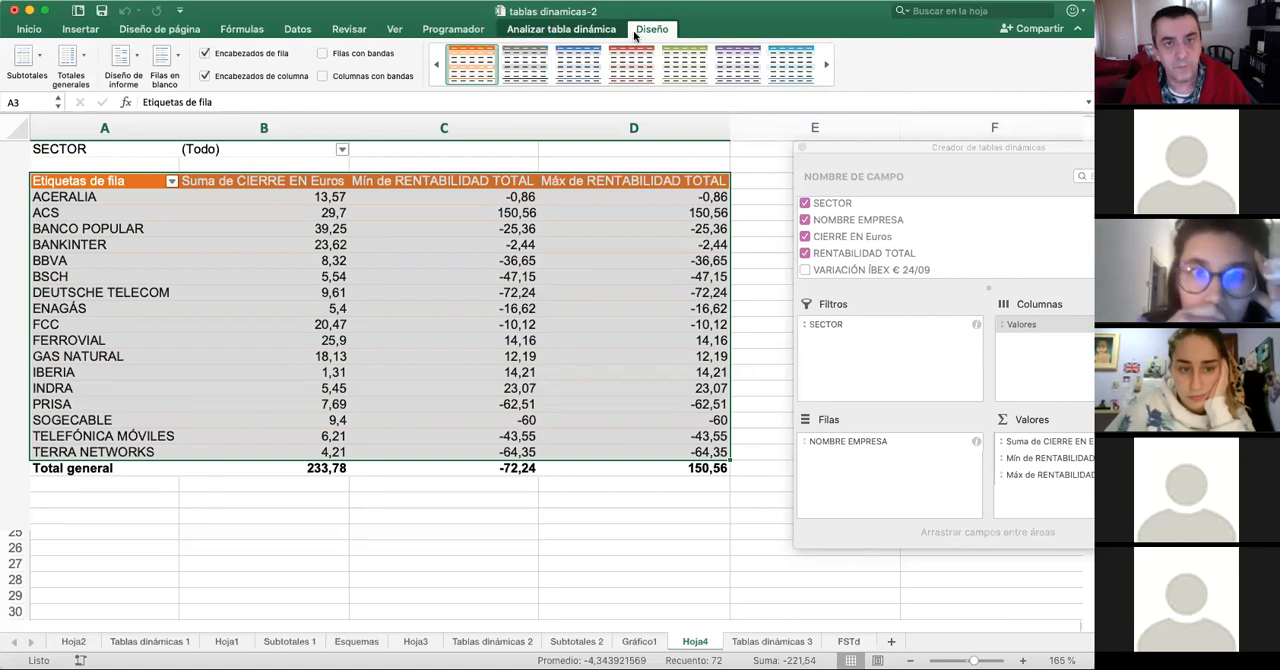
click(552, 32)
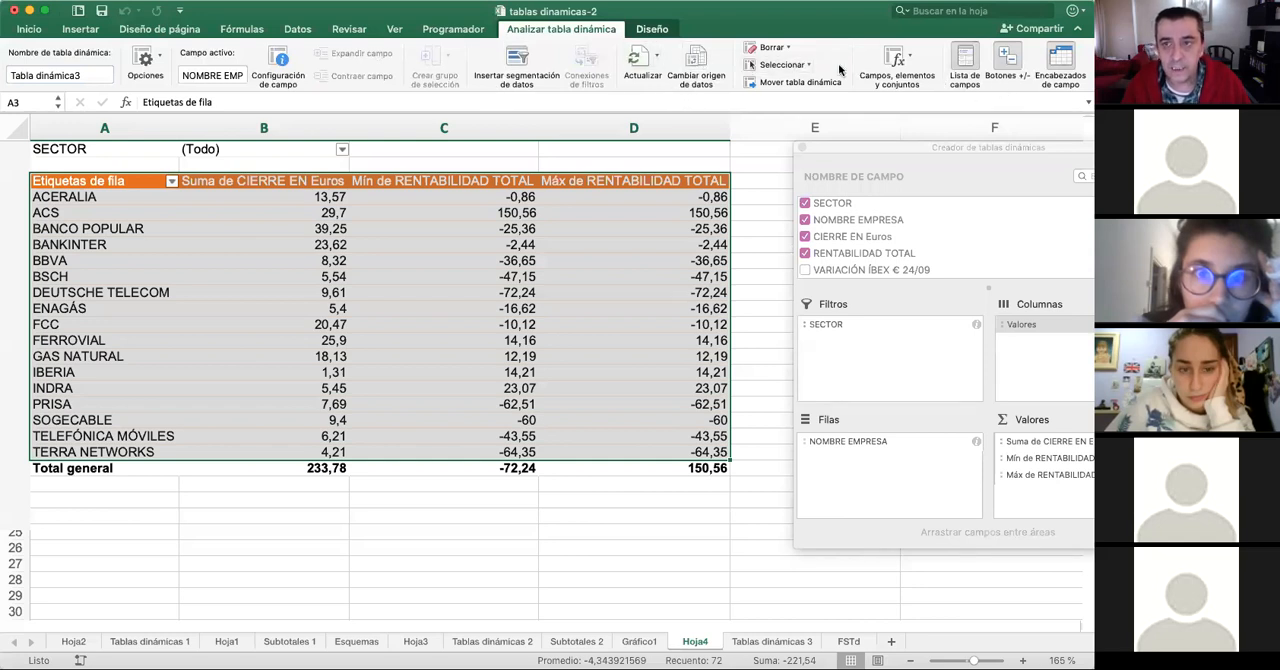
- Change the Hoja4 pivot table's report layout to one that uses the field name NOMBRE EMPRESA as the row heading
click(655, 30)
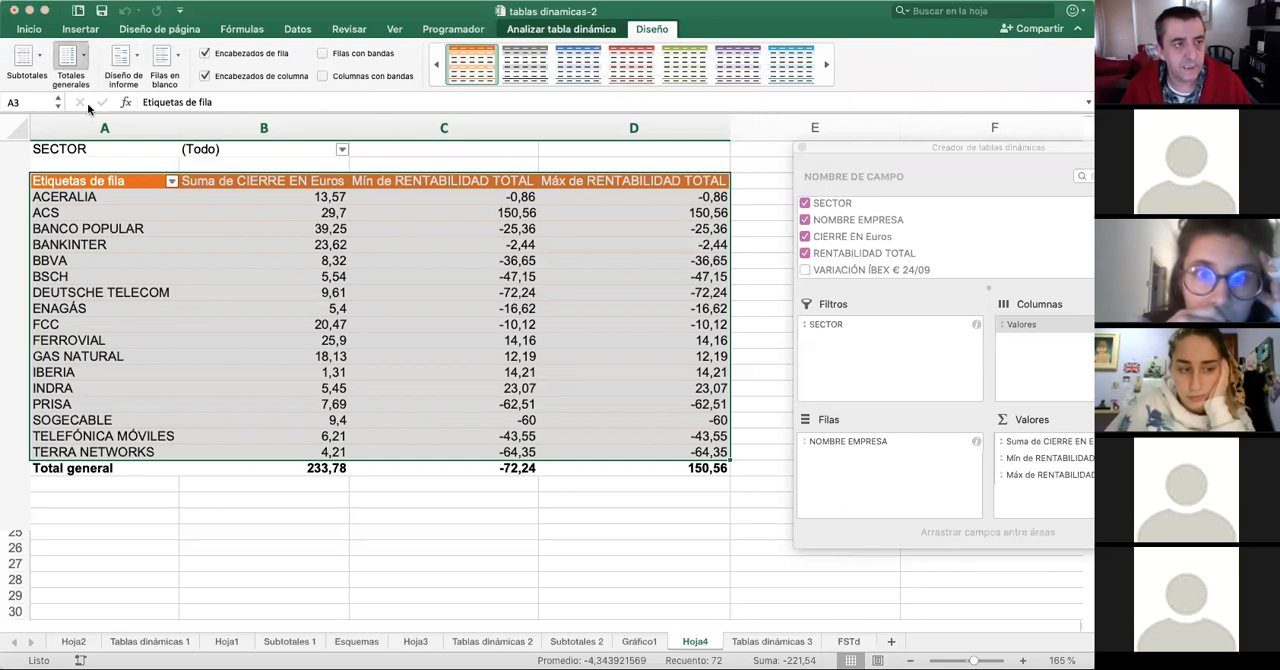
click(135, 57)
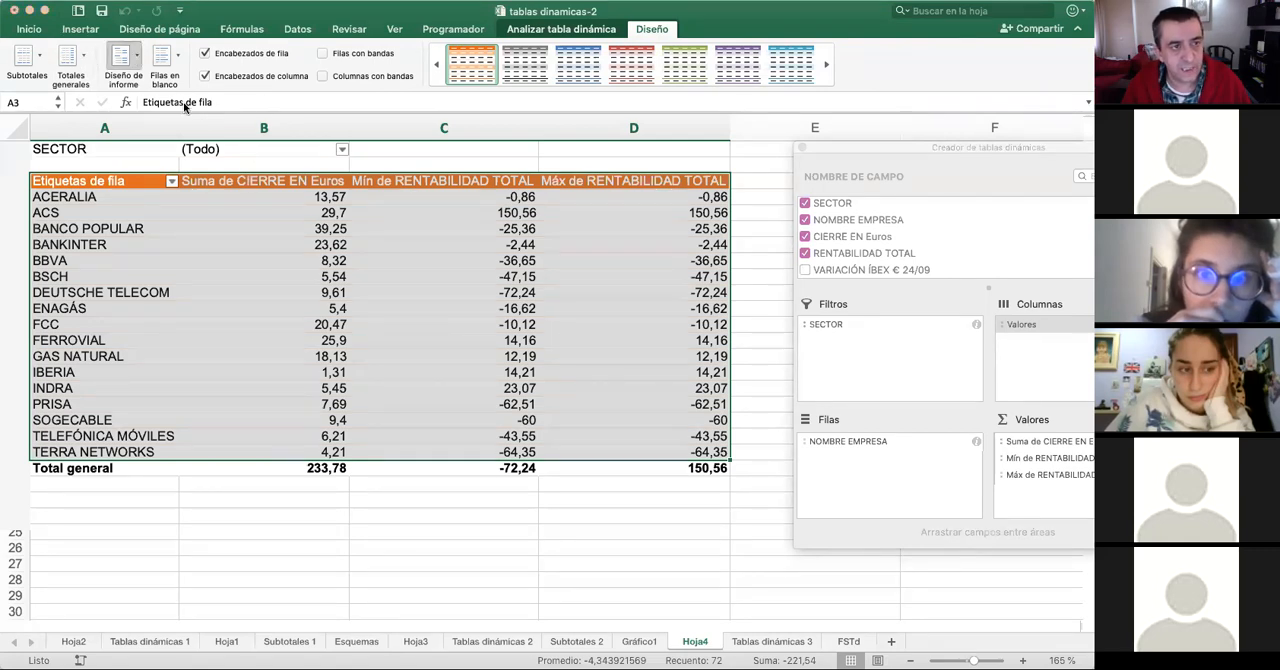
click(184, 107)
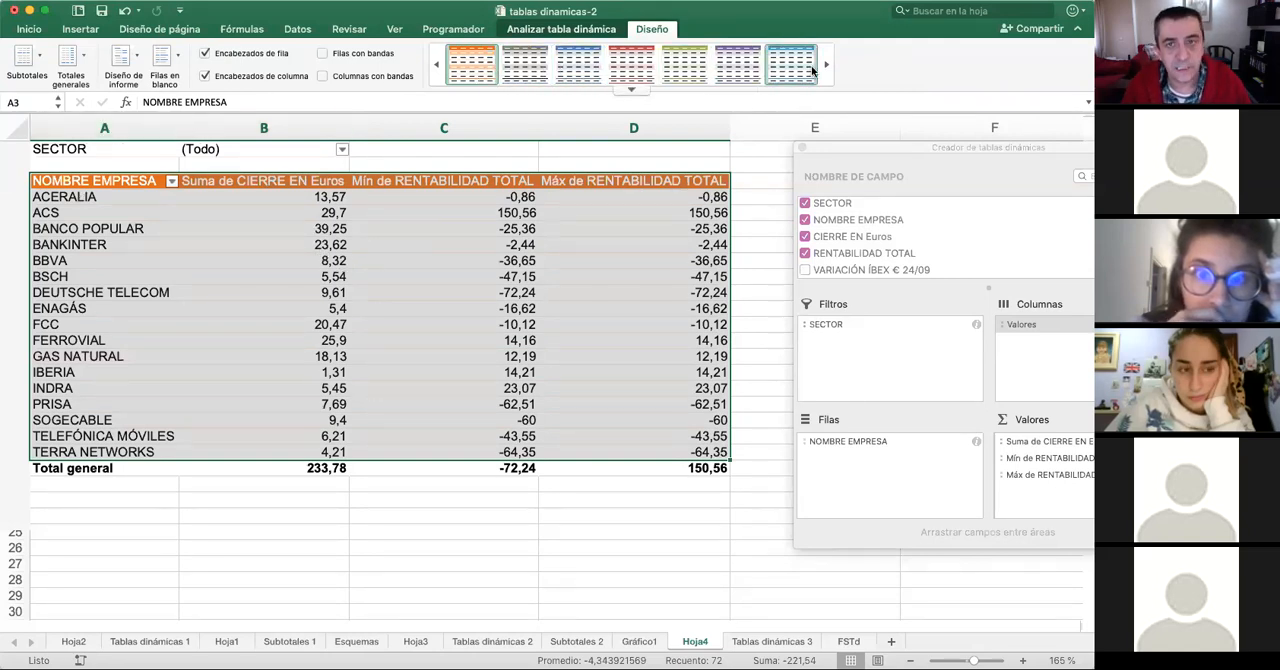
- Try the green pivot table style on Hoja4 and apply the grey style instead
click(686, 66)
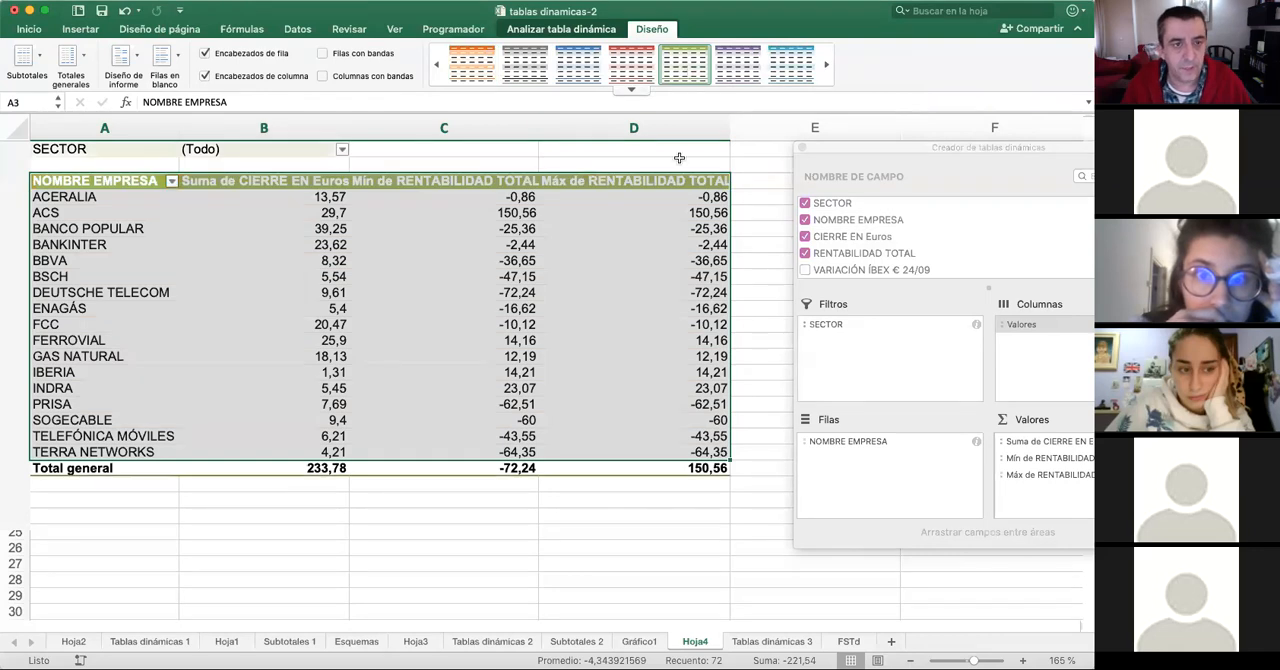
click(631, 64)
click(519, 276)
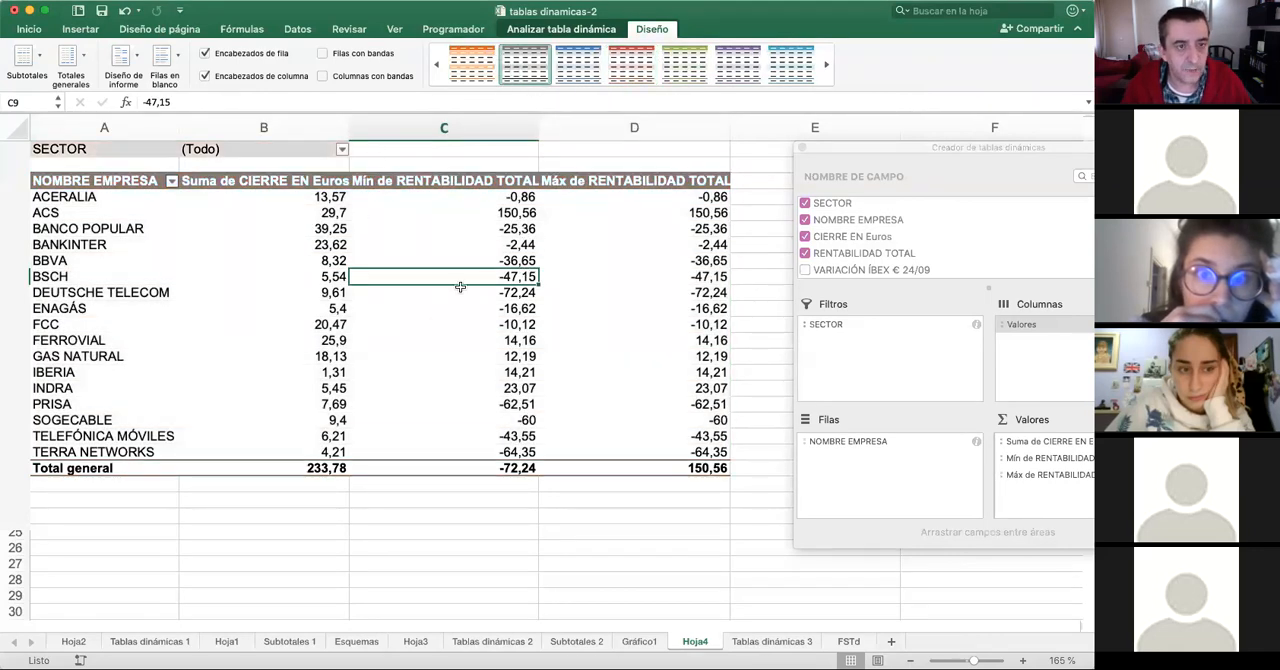
click(391, 336)
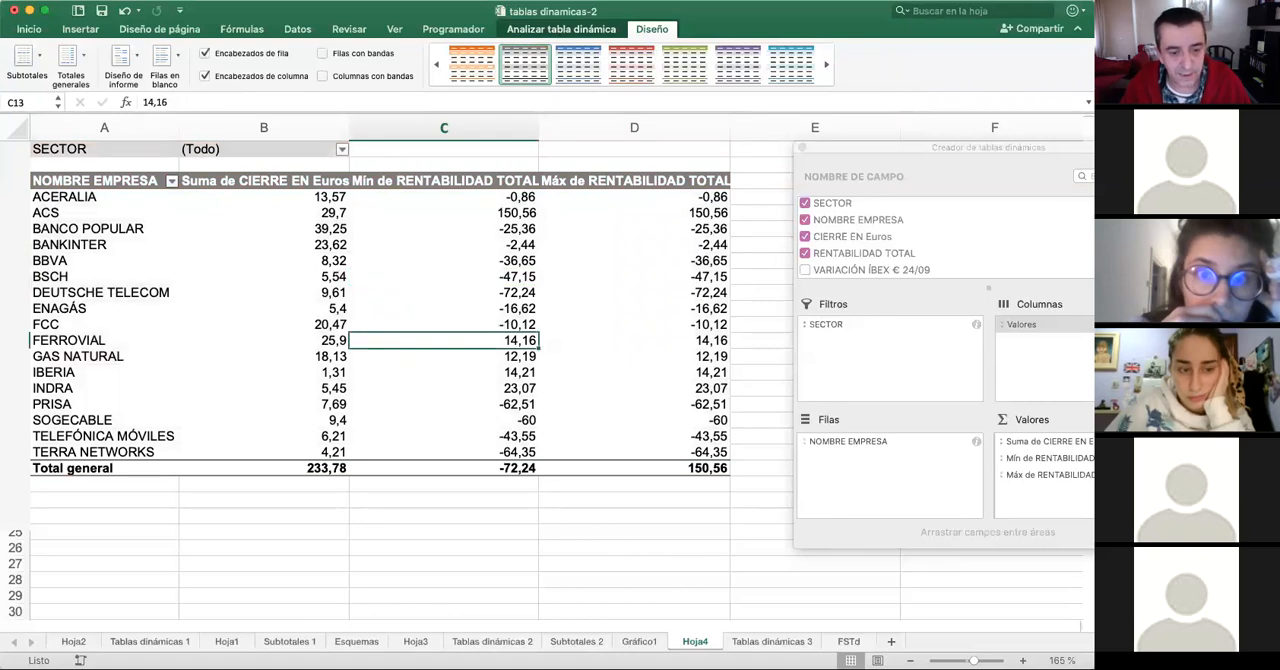
- Select the whole pivot table on Hoja3, try the red style and apply the blue style
click(419, 644)
drag(114, 199, 962, 390)
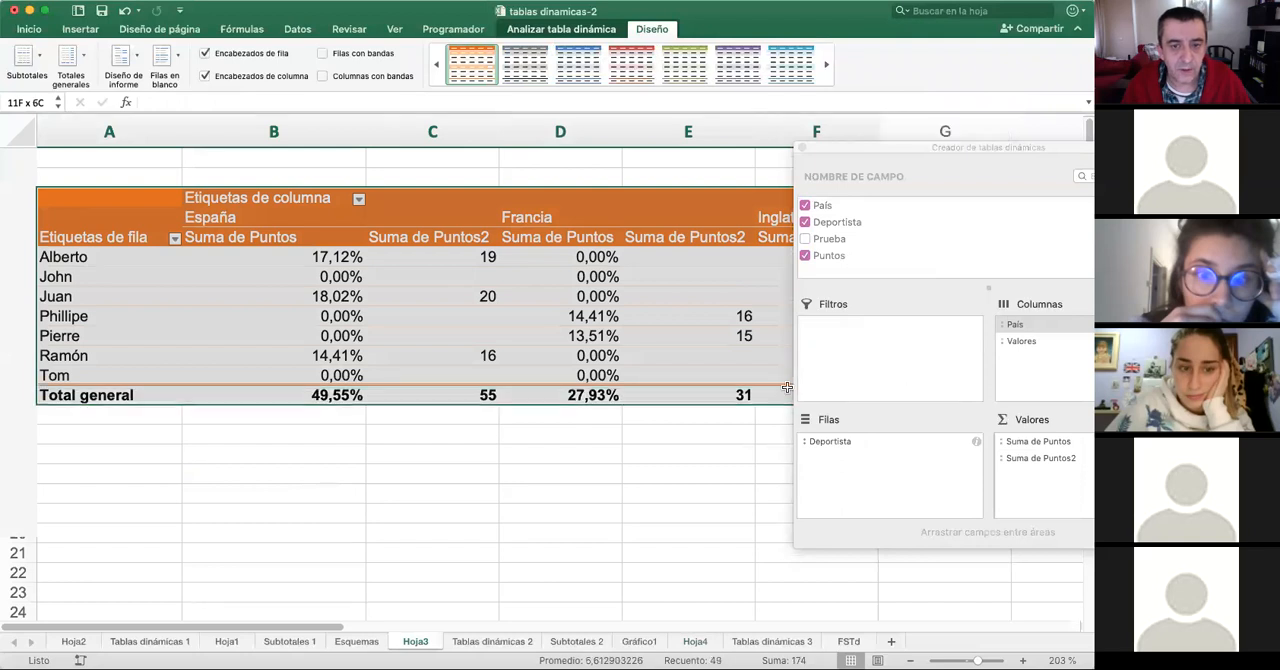
click(608, 80)
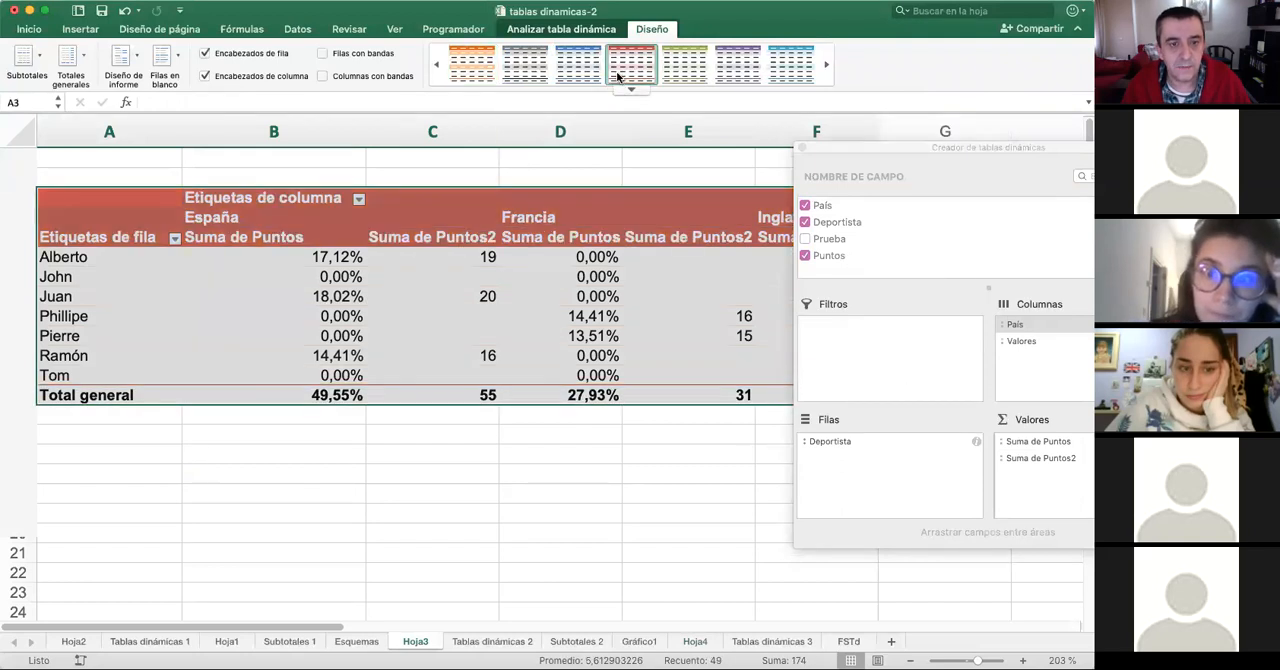
click(580, 72)
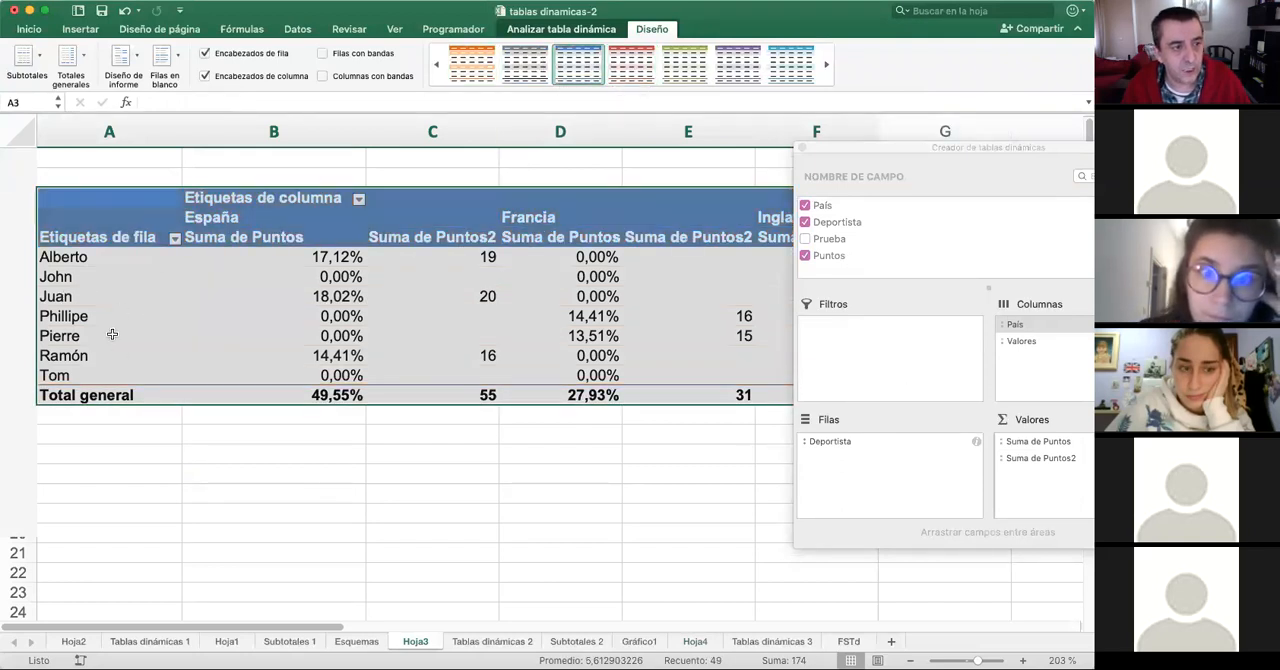
- Move the País field from the columns to the rows, below Deportista, in the Hoja3 pivot table
drag(968, 148, 829, 147)
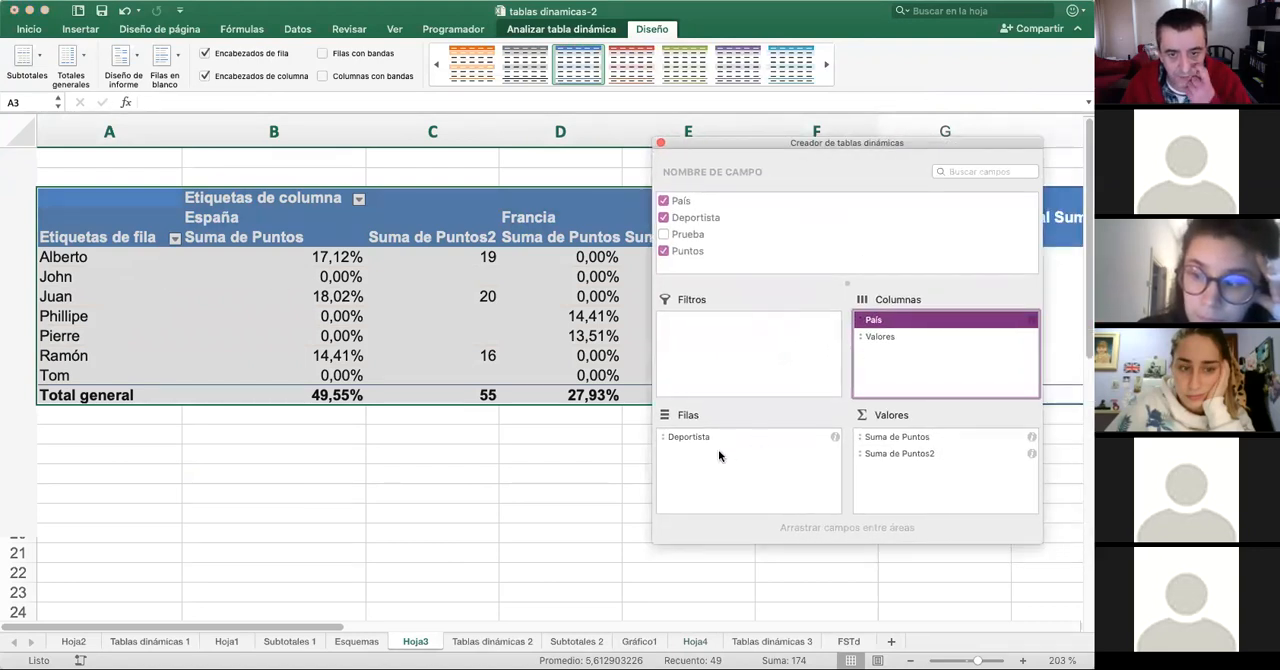
drag(886, 325, 736, 475)
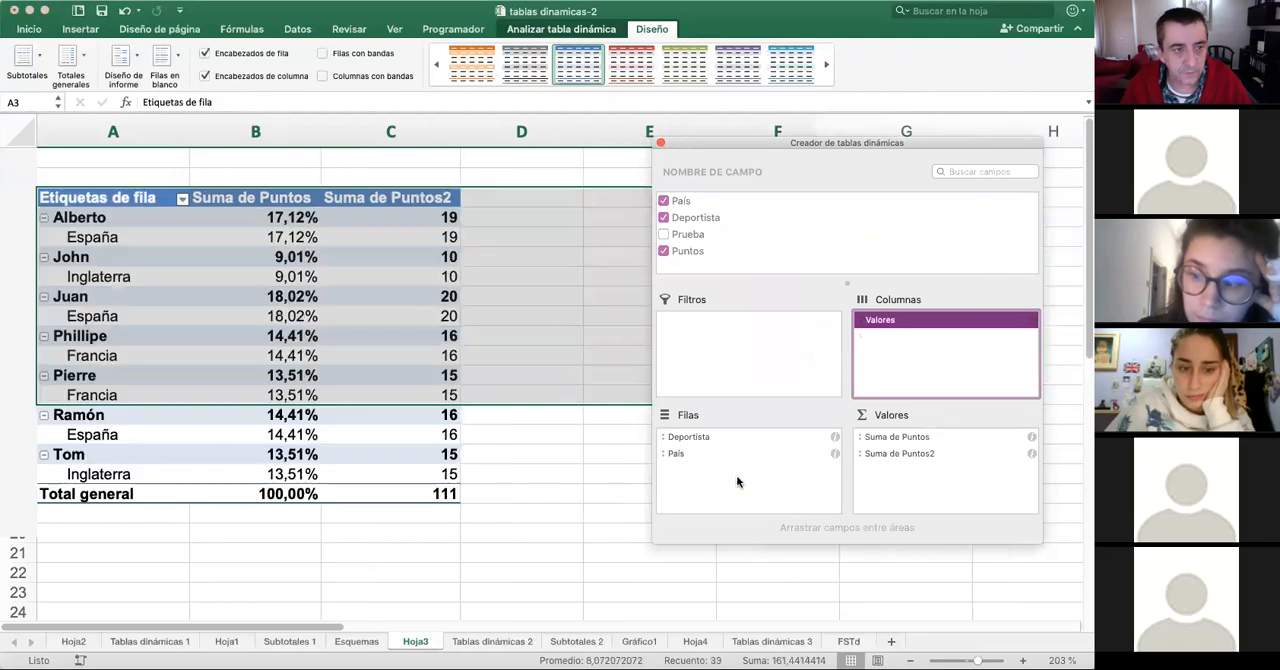
click(336, 294)
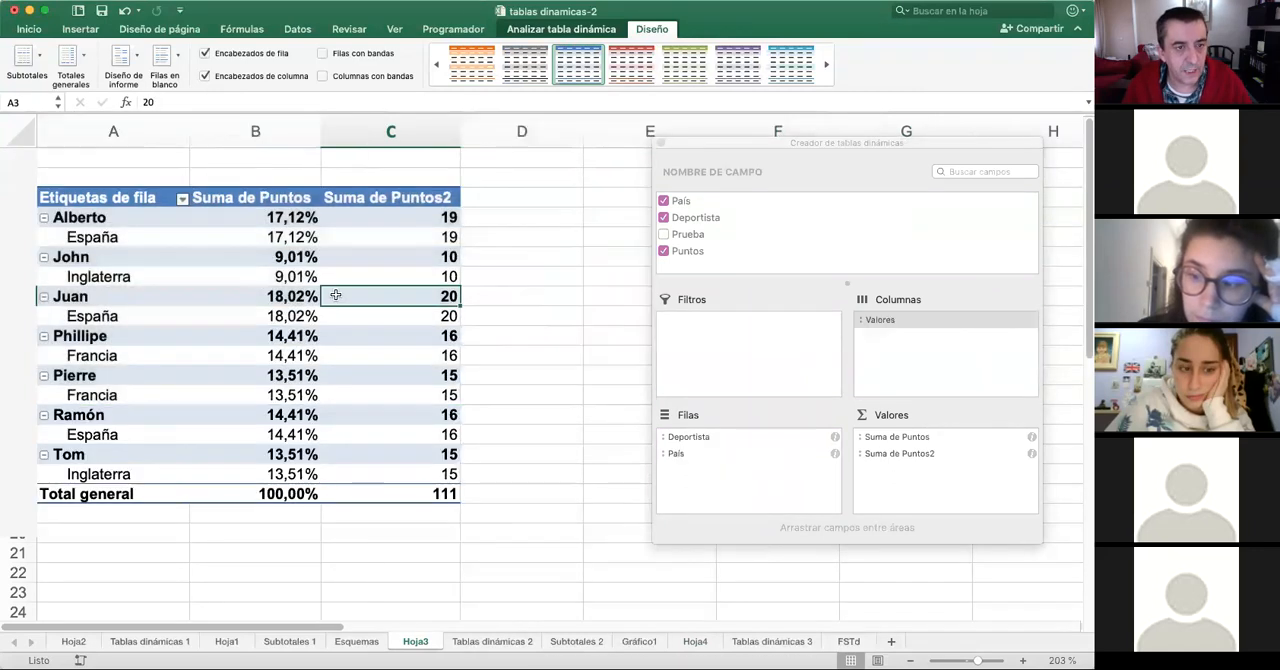
- Try the red pivot table style on Hoja3, and collapse and re-expand the second athlete's group
click(645, 70)
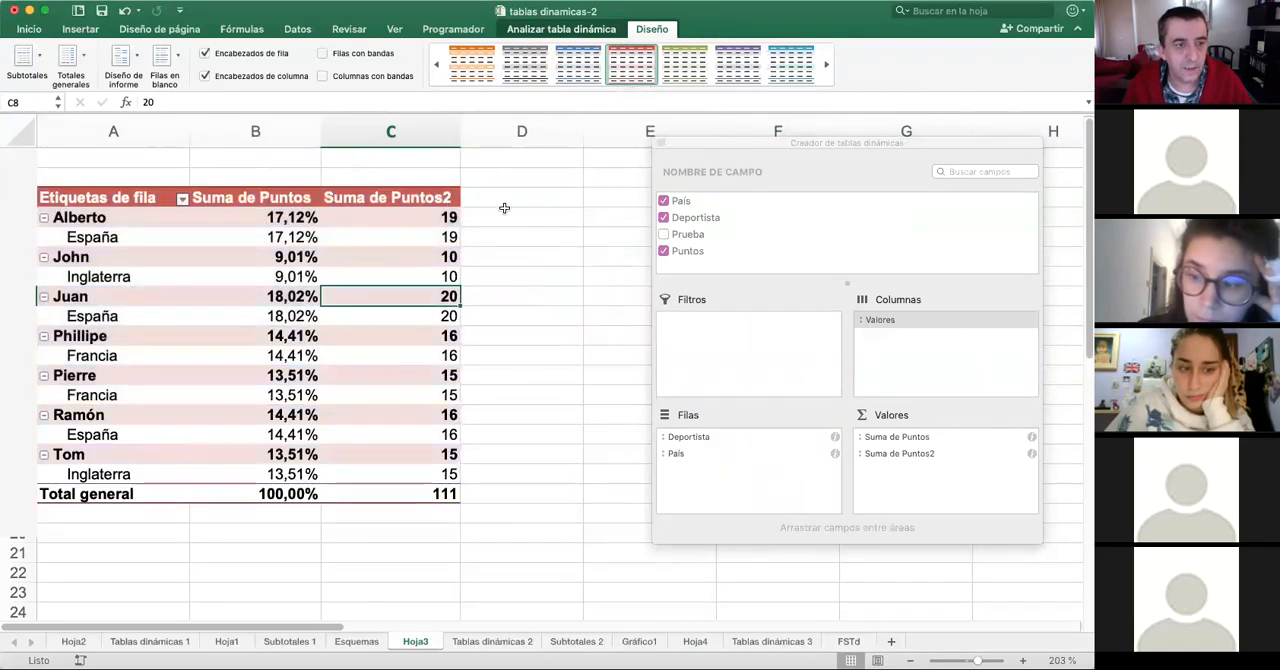
click(44, 258)
click(44, 258)
- Try the light green pivot table style on Hoja3 and apply the dark green one with black header and total rows
click(735, 60)
click(826, 64)
click(826, 64)
click(686, 66)
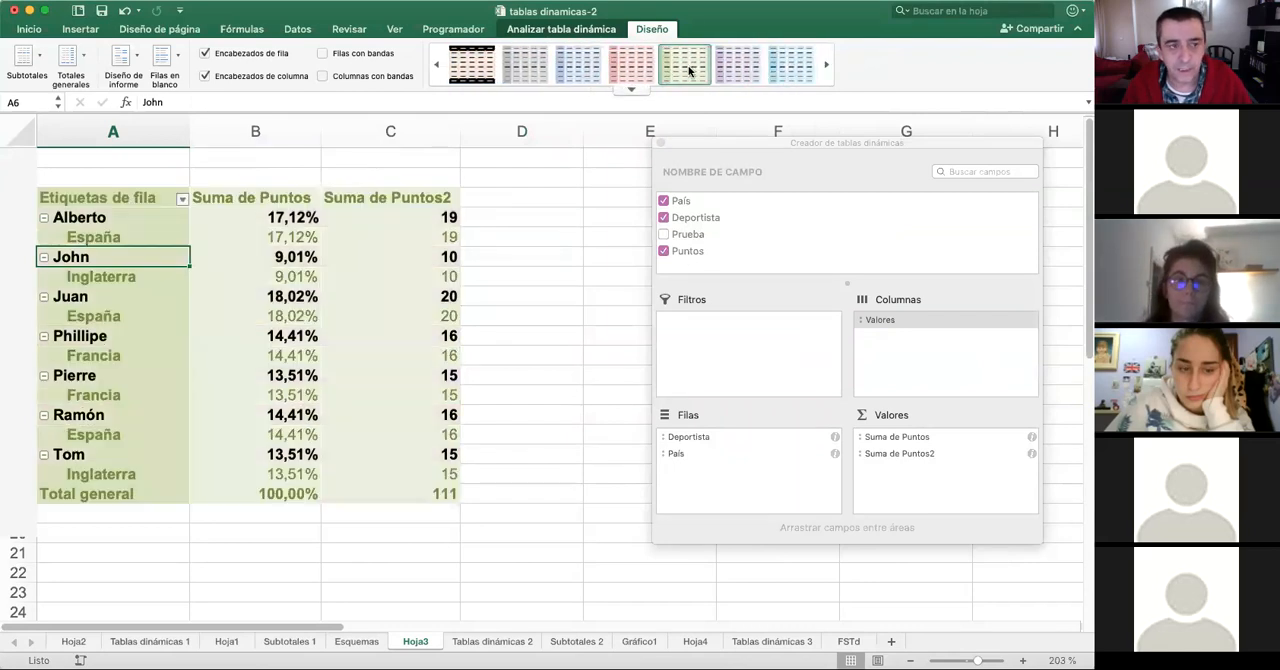
click(826, 64)
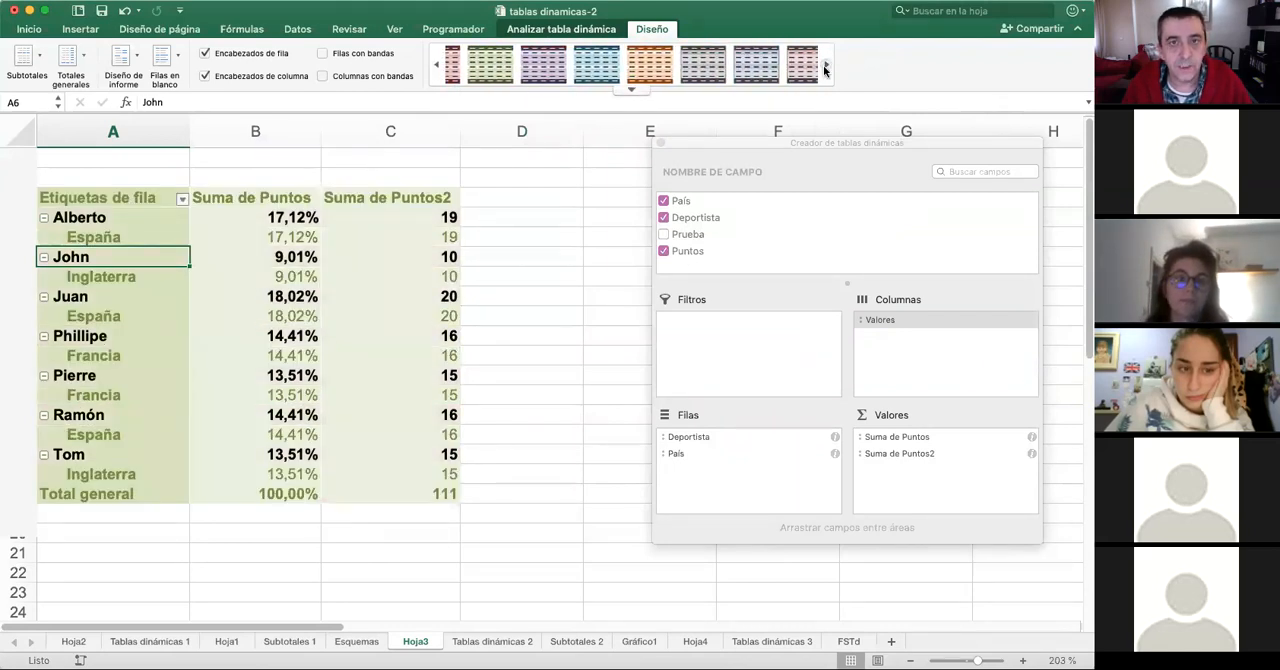
click(701, 74)
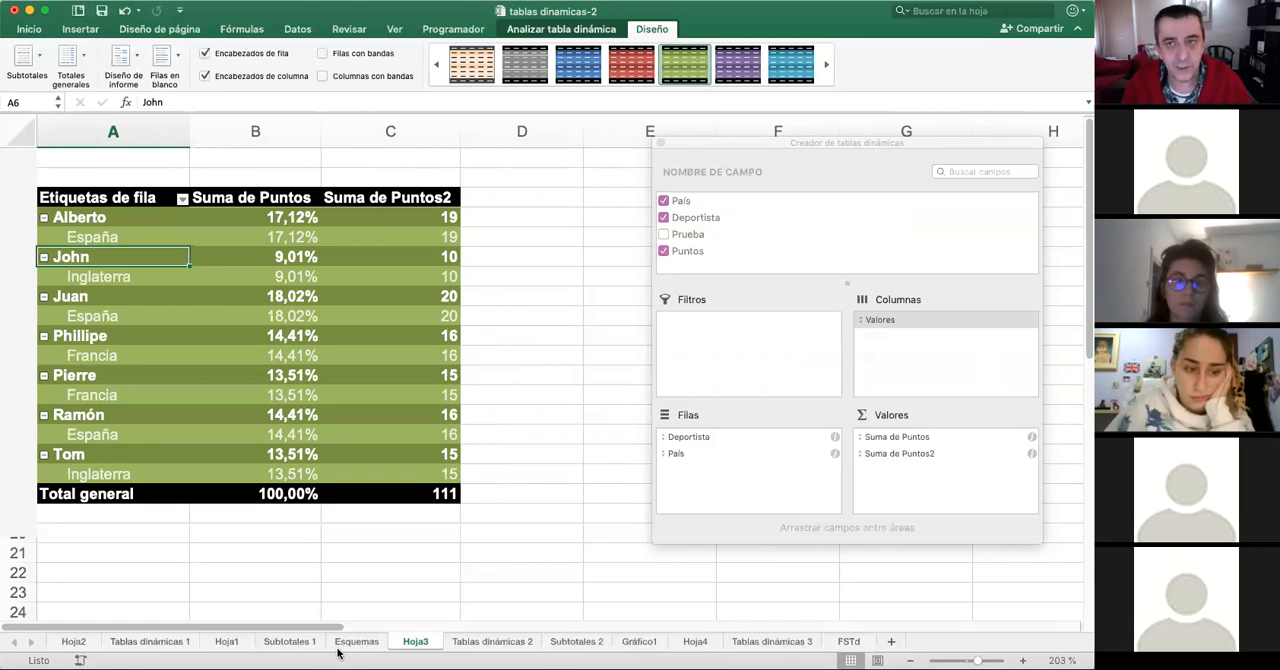
- Review the exercise instructions on Tablas dinámicas 1 and select the employee data table, A11:G27
click(137, 645)
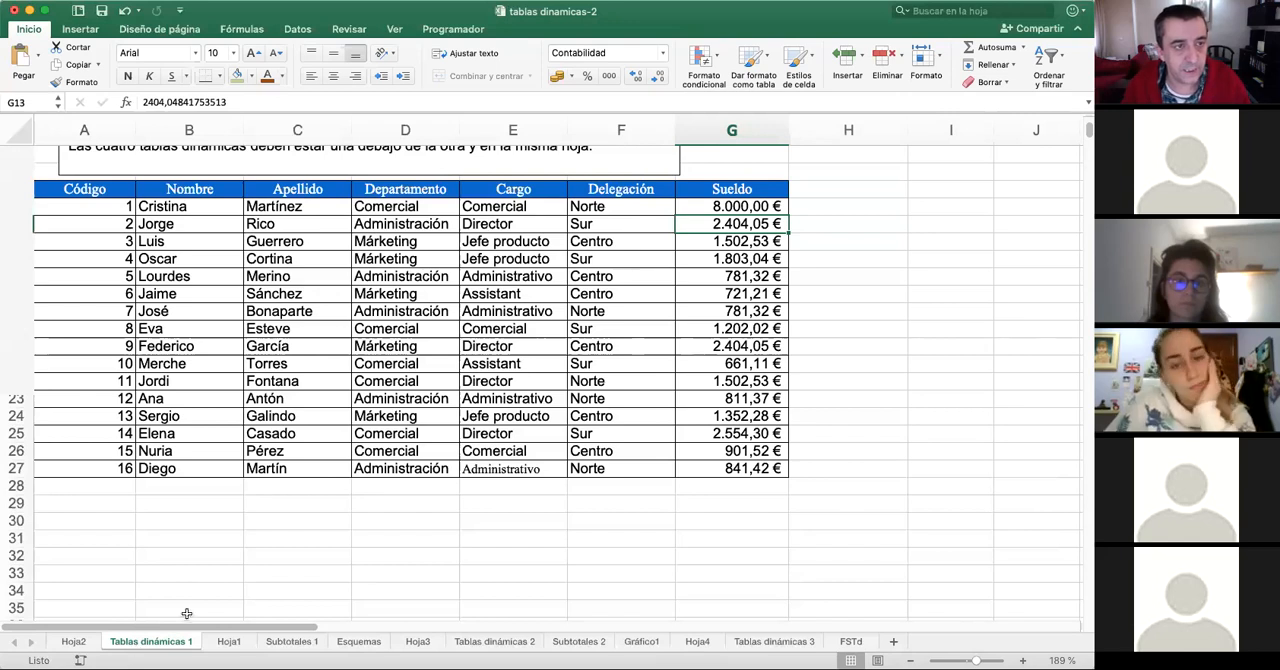
scroll(219, 423, up, 5)
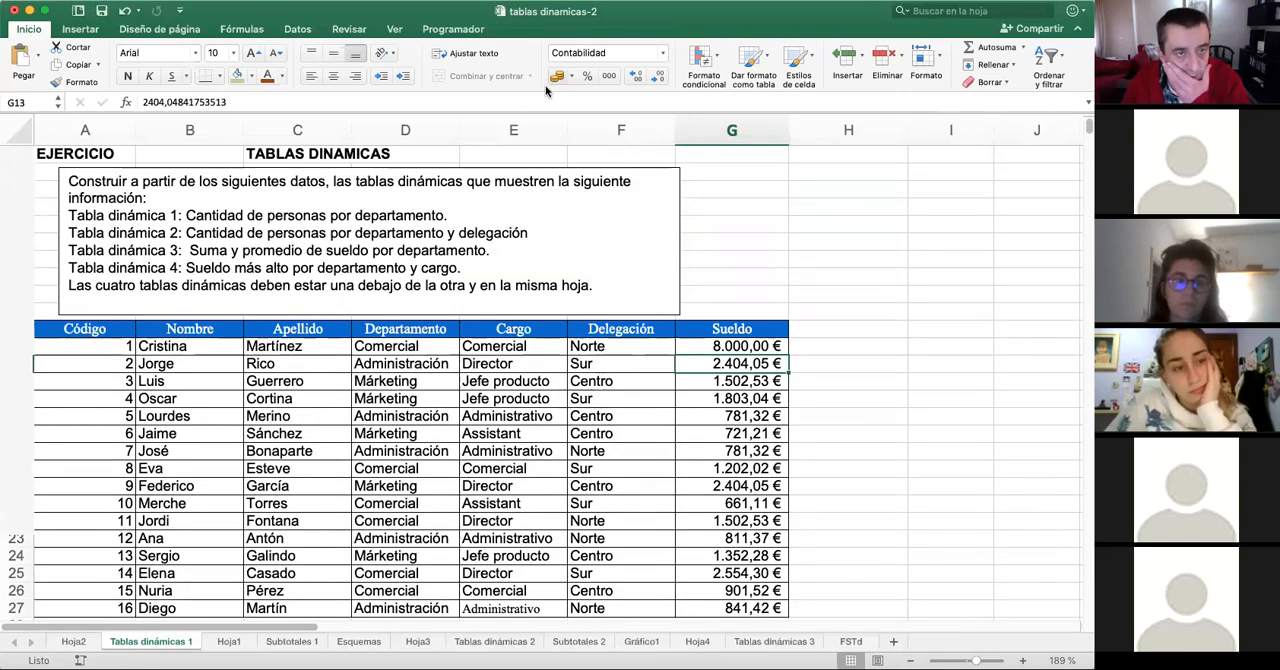
click(470, 363)
drag(115, 333, 745, 556)
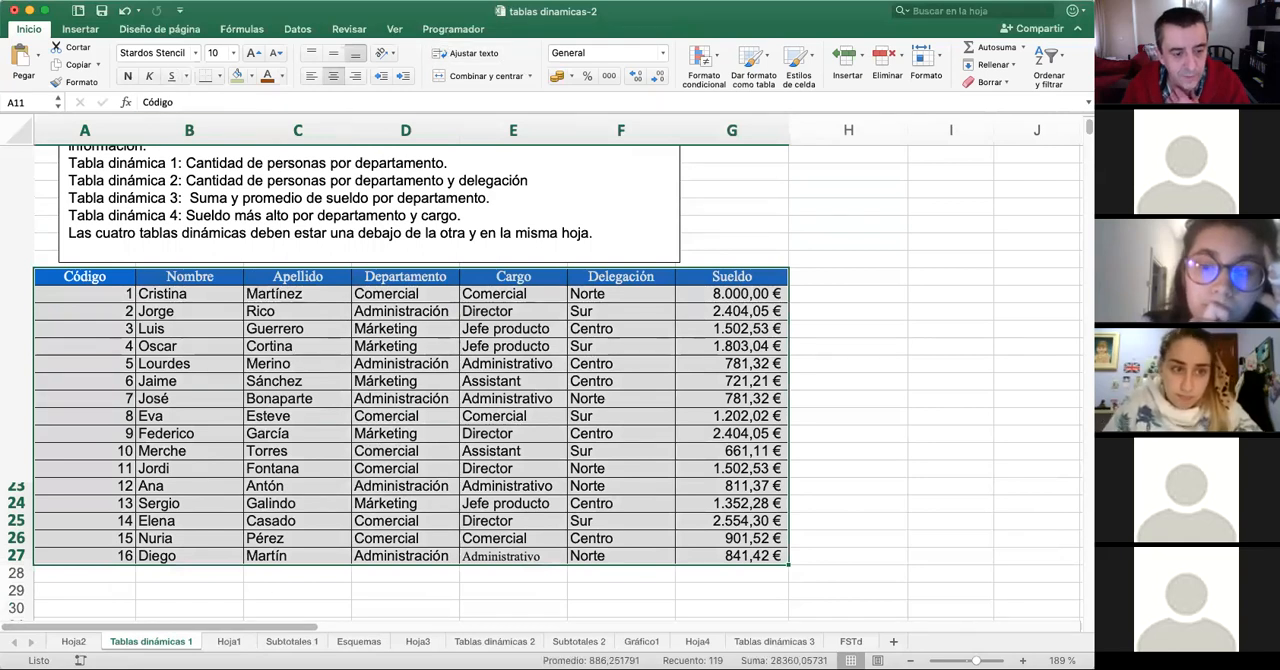
- Revisit the Hoja3 pivot table and the company source data on Tablas dinámicas 3
click(480, 642)
click(418, 641)
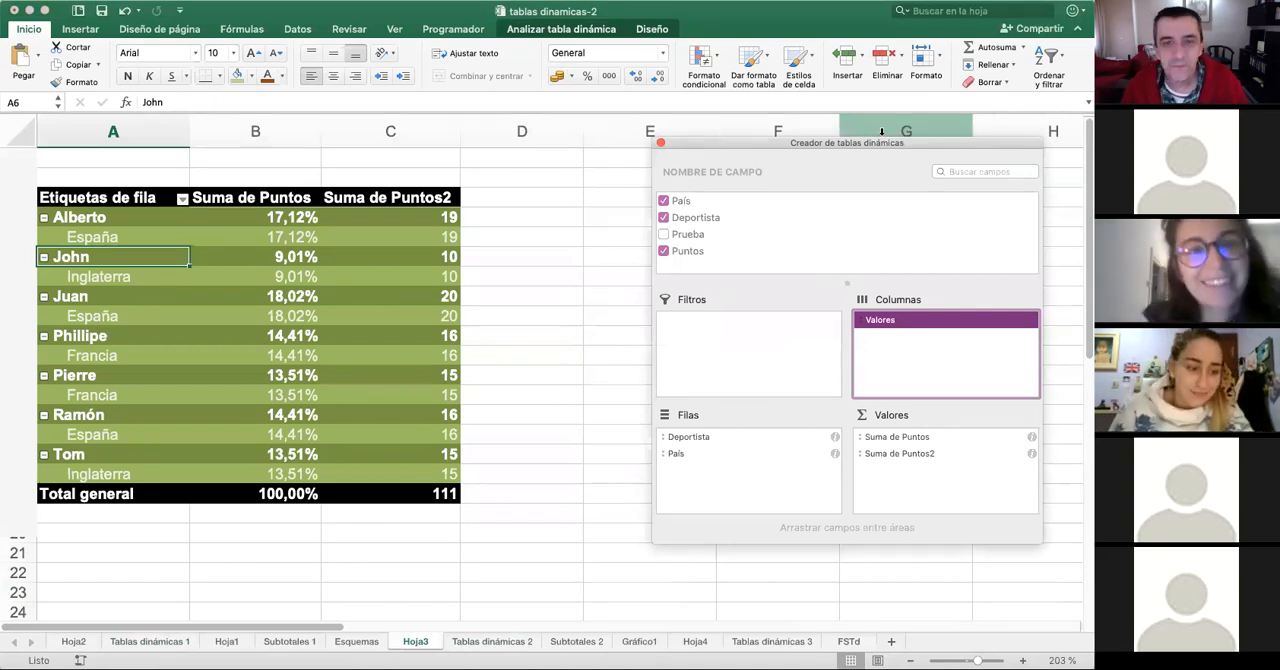
drag(926, 142, 829, 123)
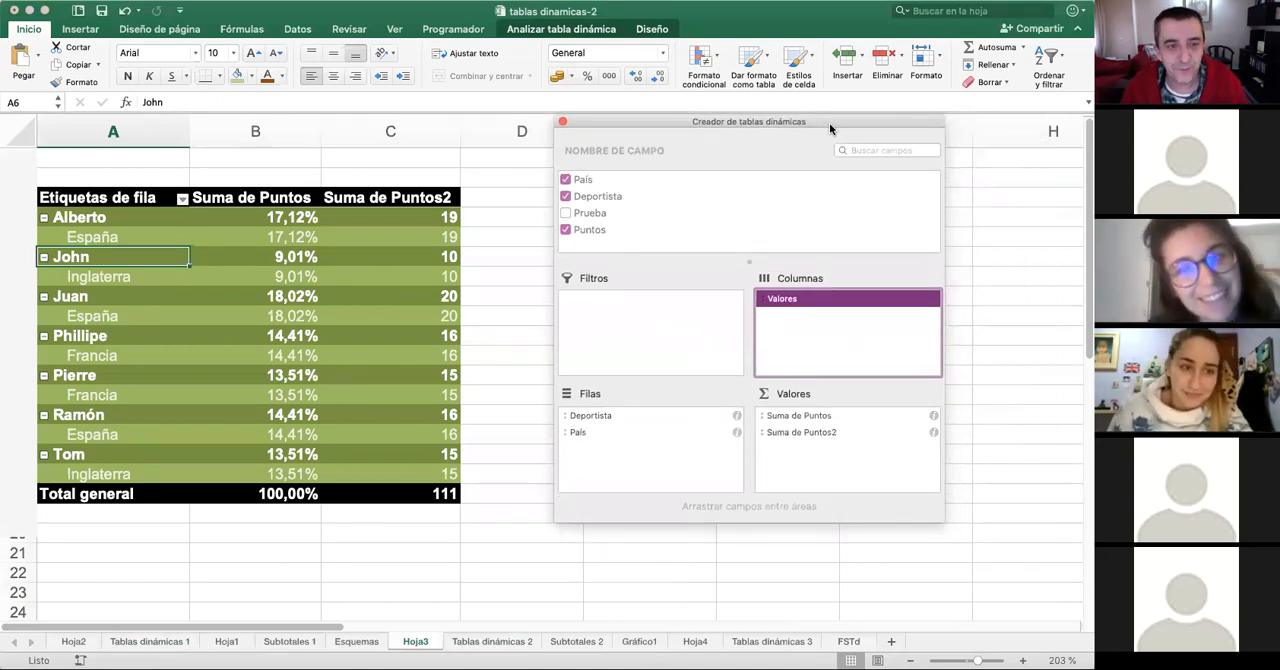
click(787, 648)
click(776, 647)
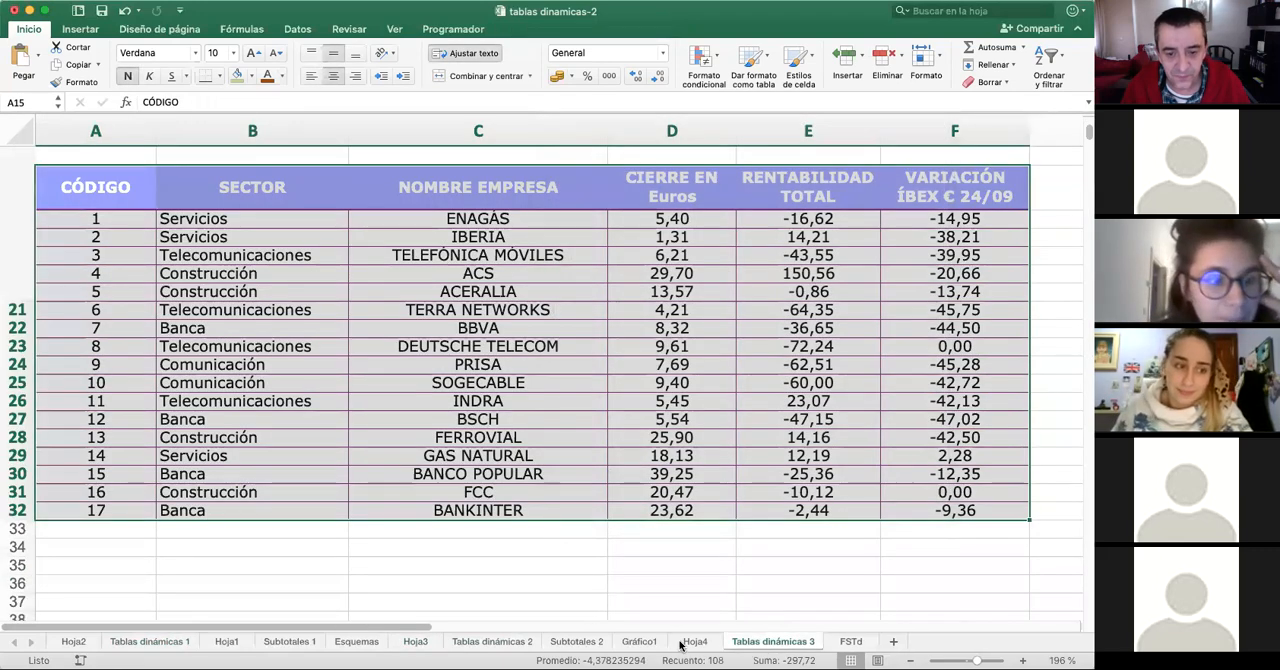
- Open the field settings of Máx de RENTABILIDAD TOTAL on Hoja4 and examine the ways its data can be shown
click(685, 645)
click(806, 448)
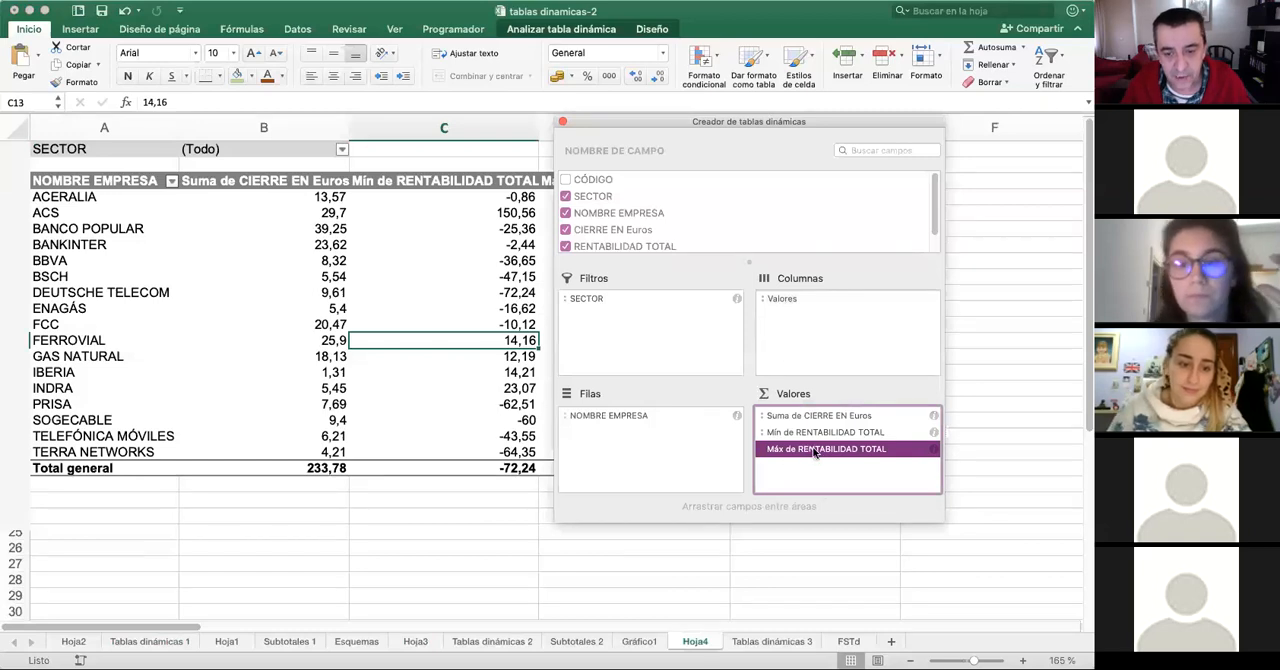
right_click(815, 450)
click(915, 612)
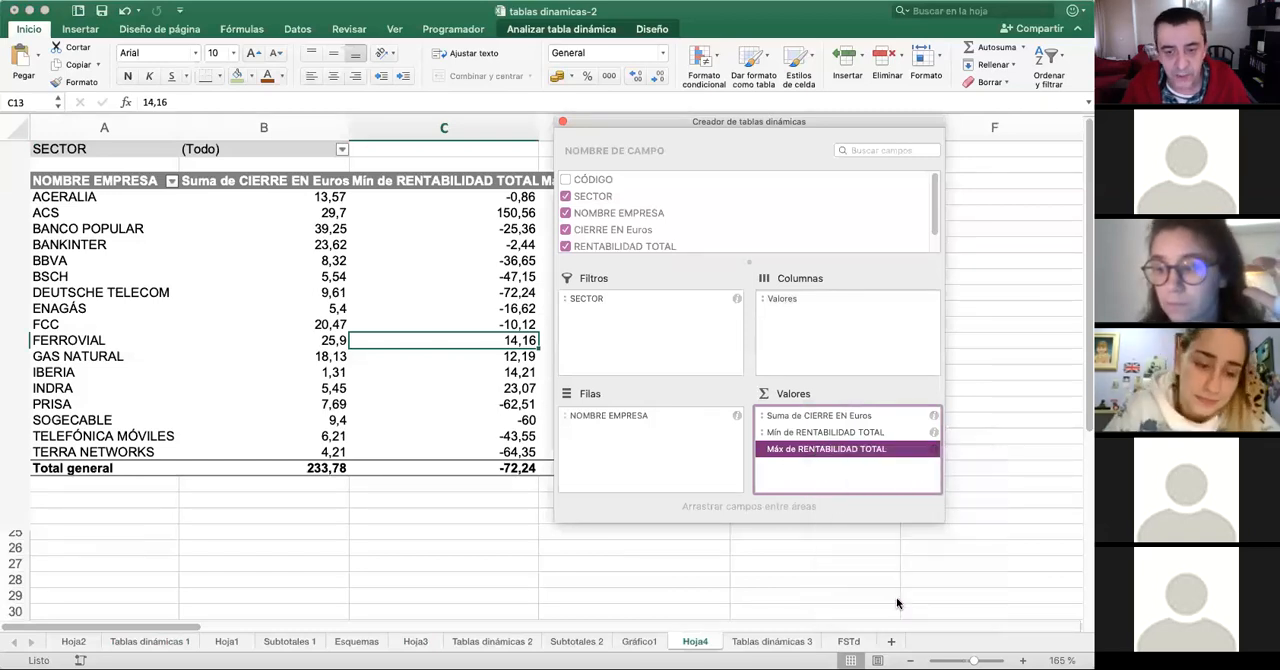
click(671, 164)
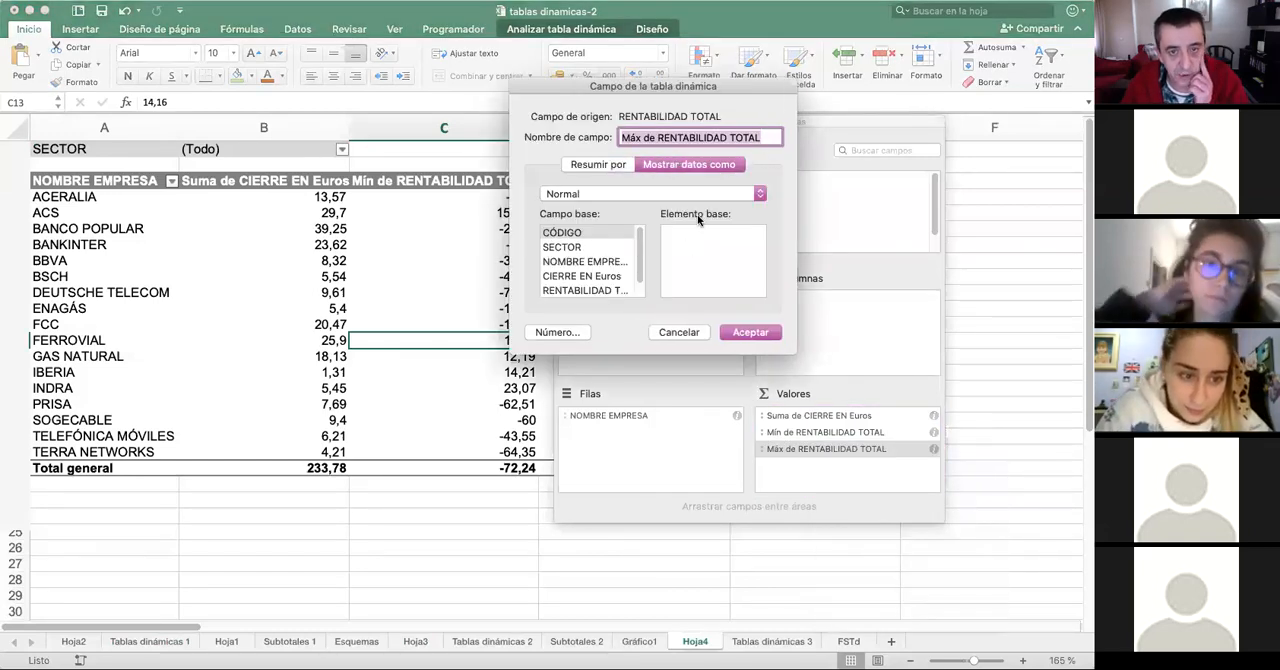
click(690, 194)
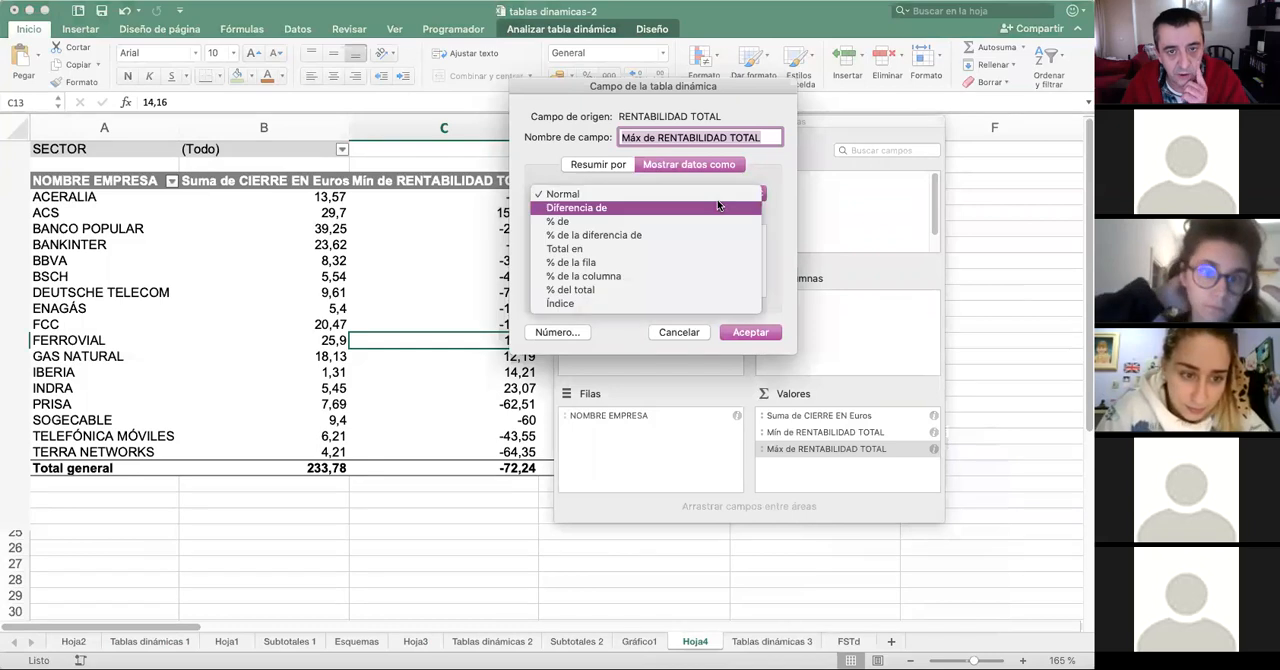
click(607, 174)
- Examine the summary functions for Máx de RENTABILIDAD TOTAL, including Desvestp, and leave the field settings without applying changes
click(601, 162)
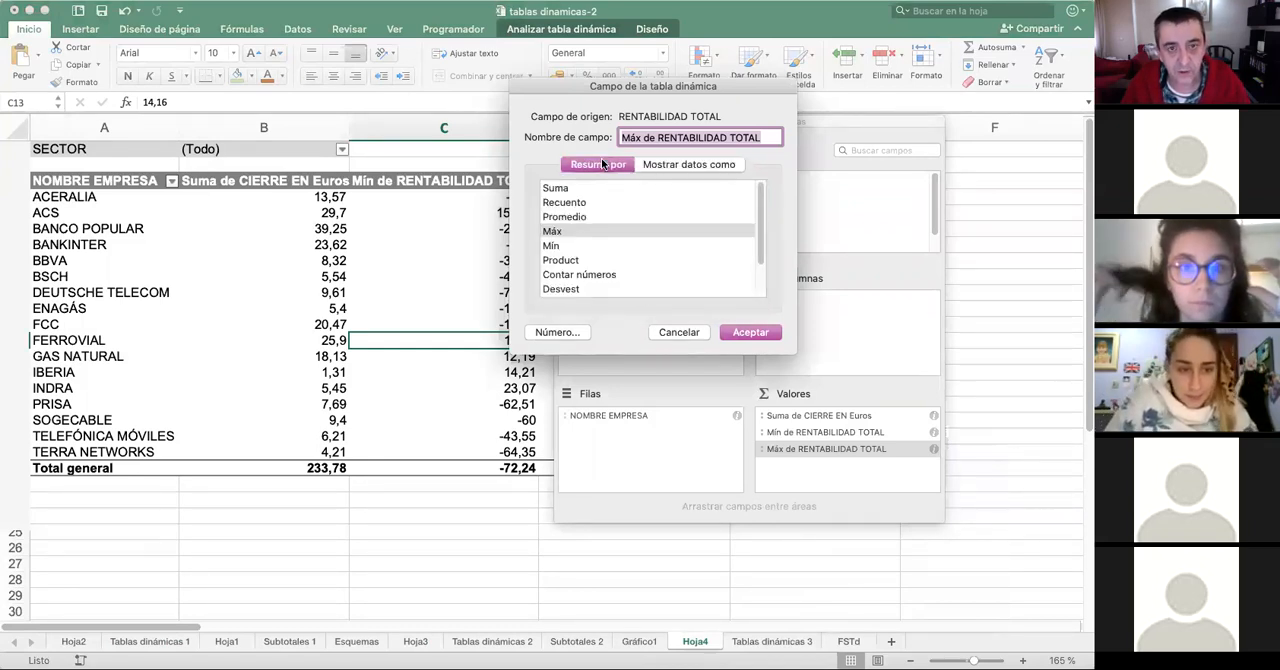
scroll(600, 265, down, 3)
click(581, 263)
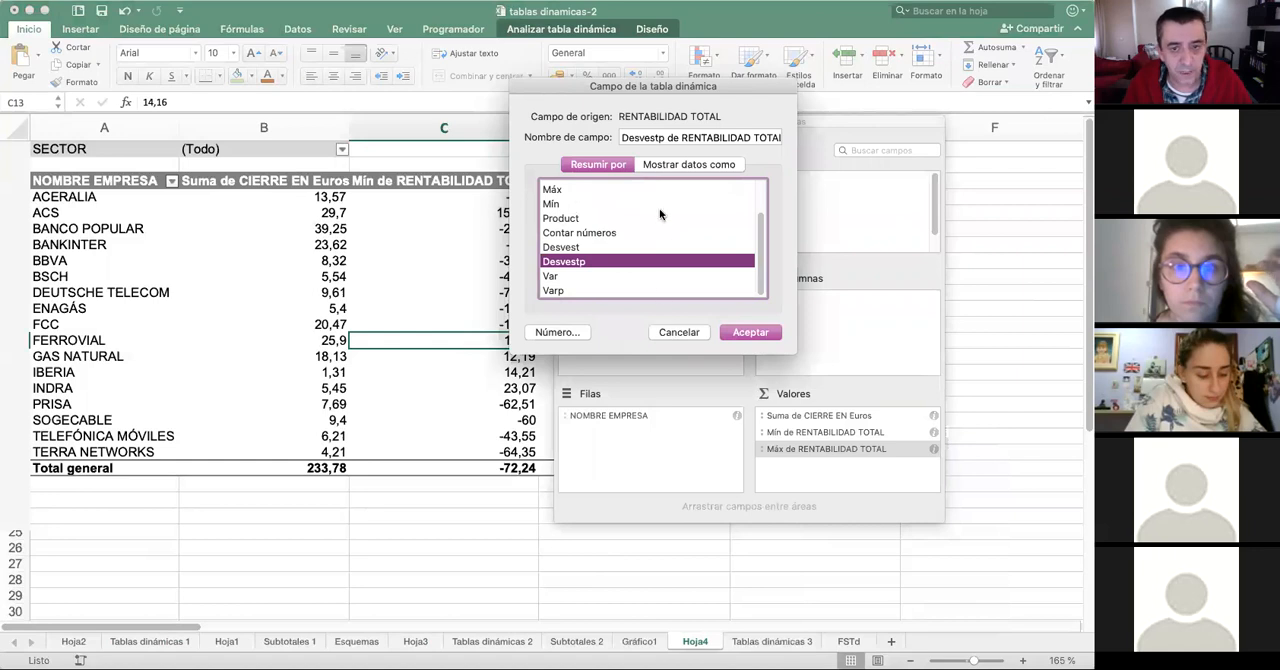
scroll(660, 214, up, 3)
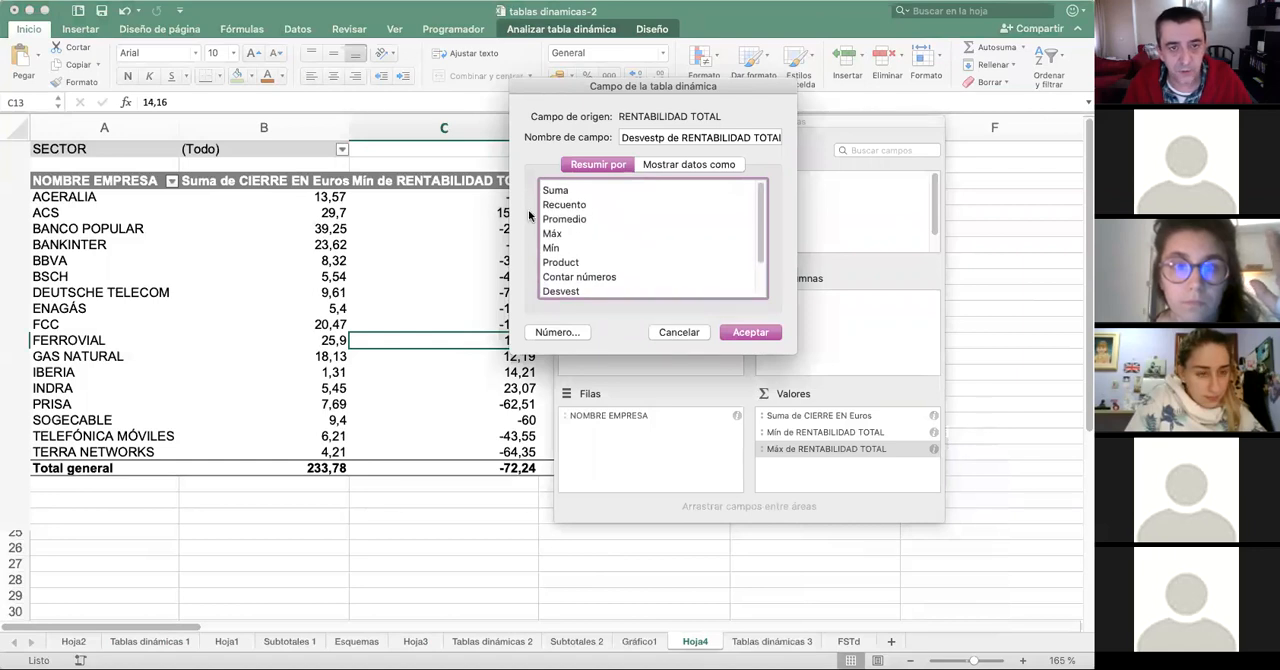
click(681, 333)
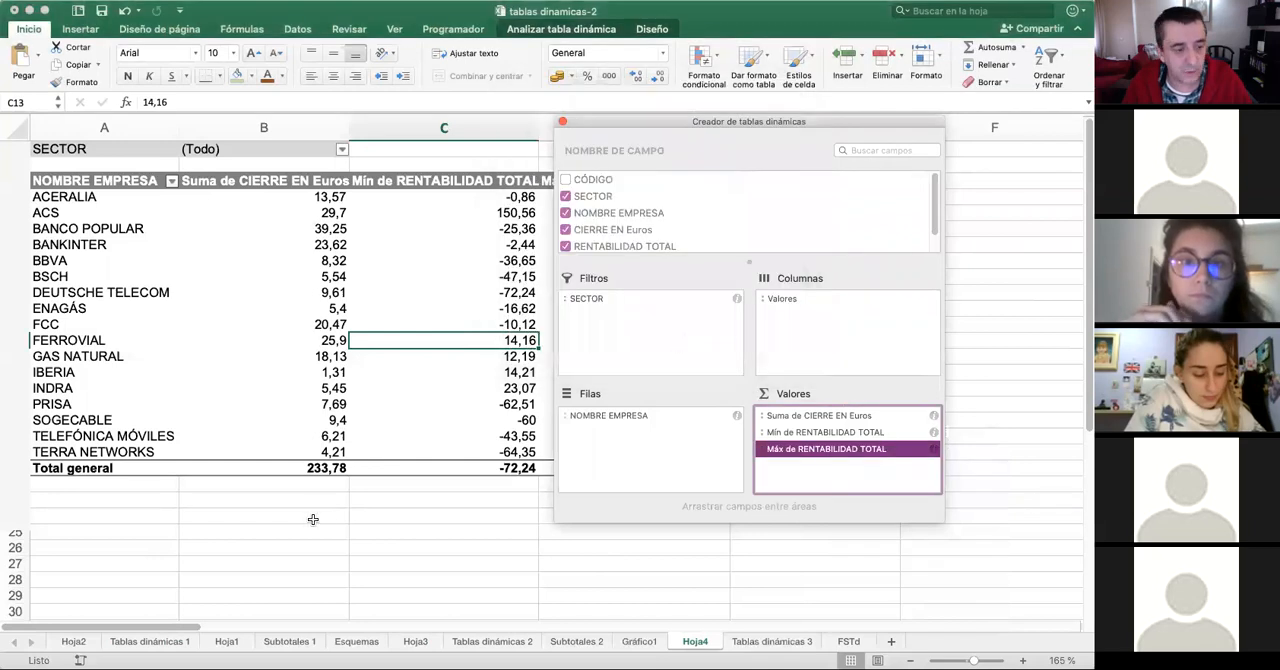
- Change the summary function of Suma de Sueldo in the Hoja2 pivot table to Recuento
click(216, 643)
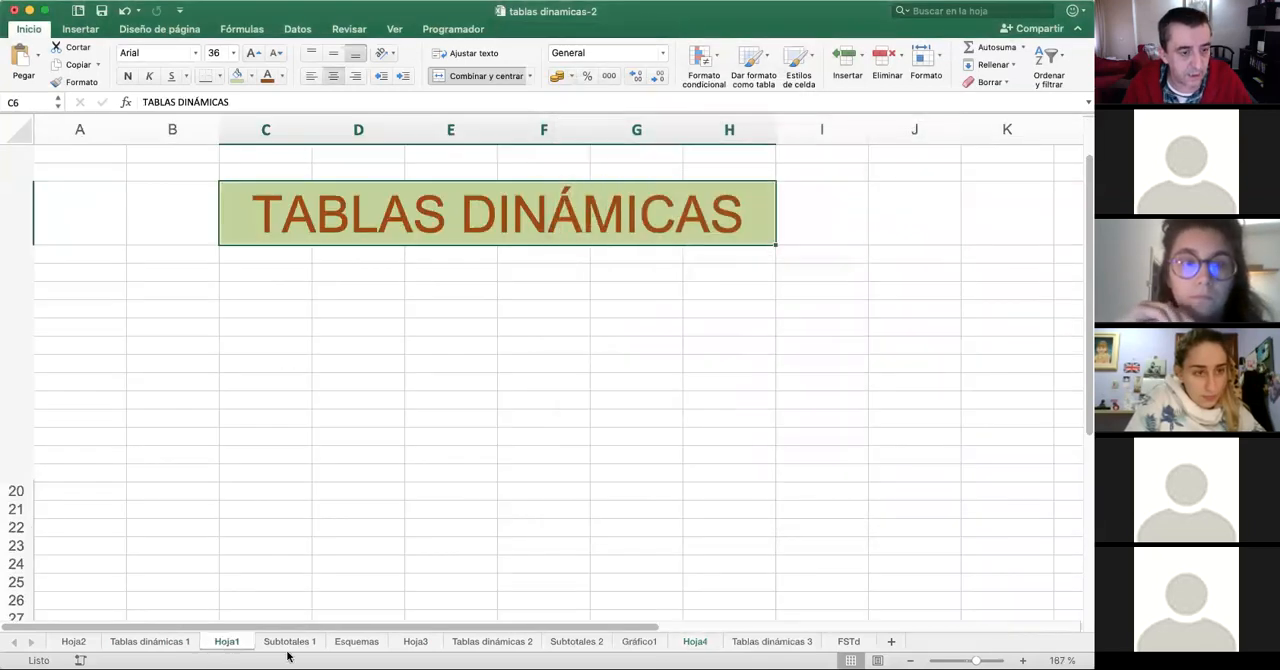
click(82, 647)
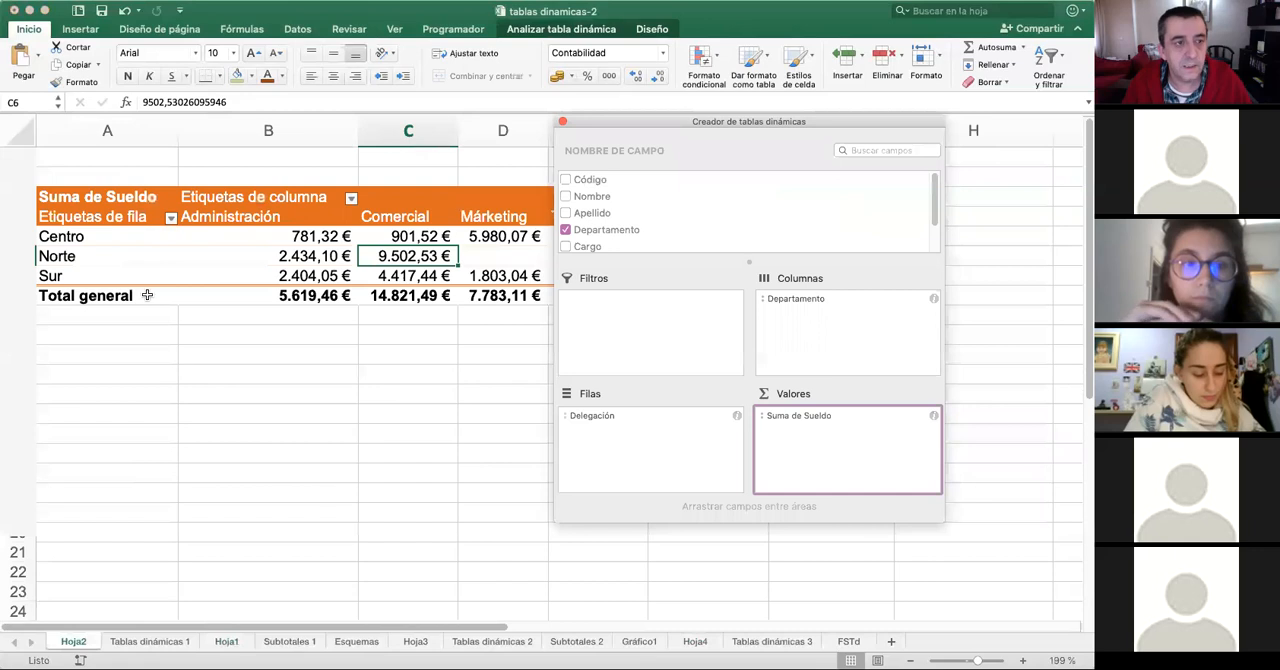
click(848, 417)
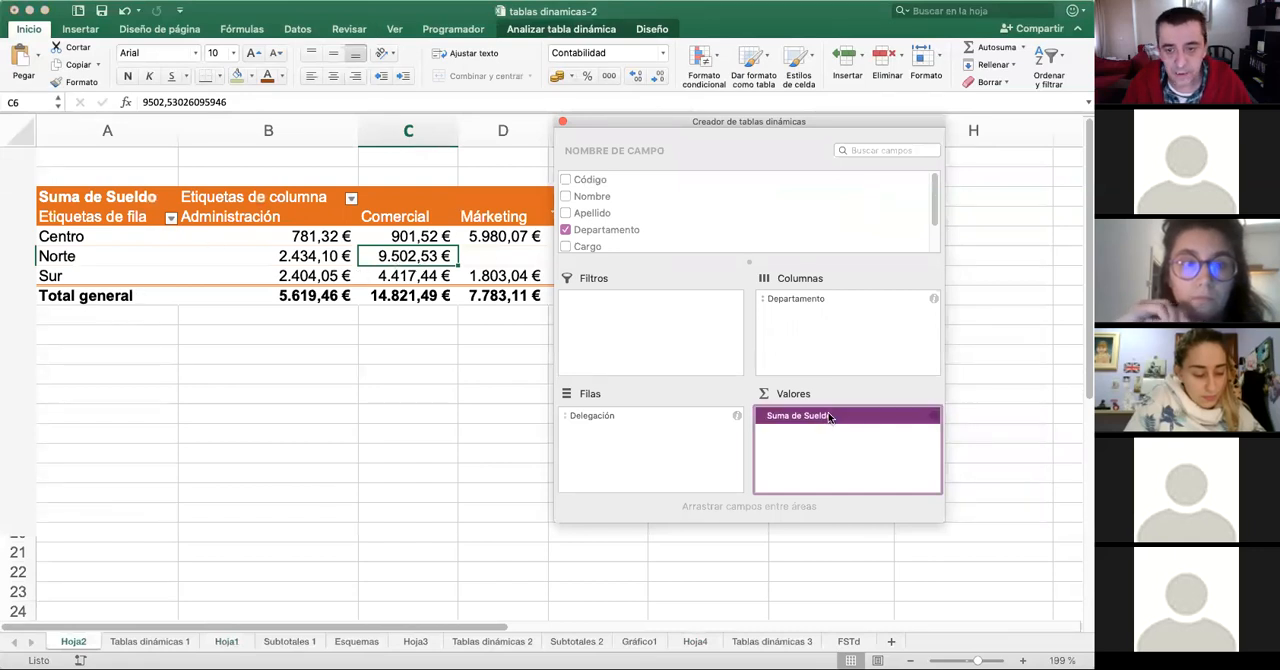
click(926, 421)
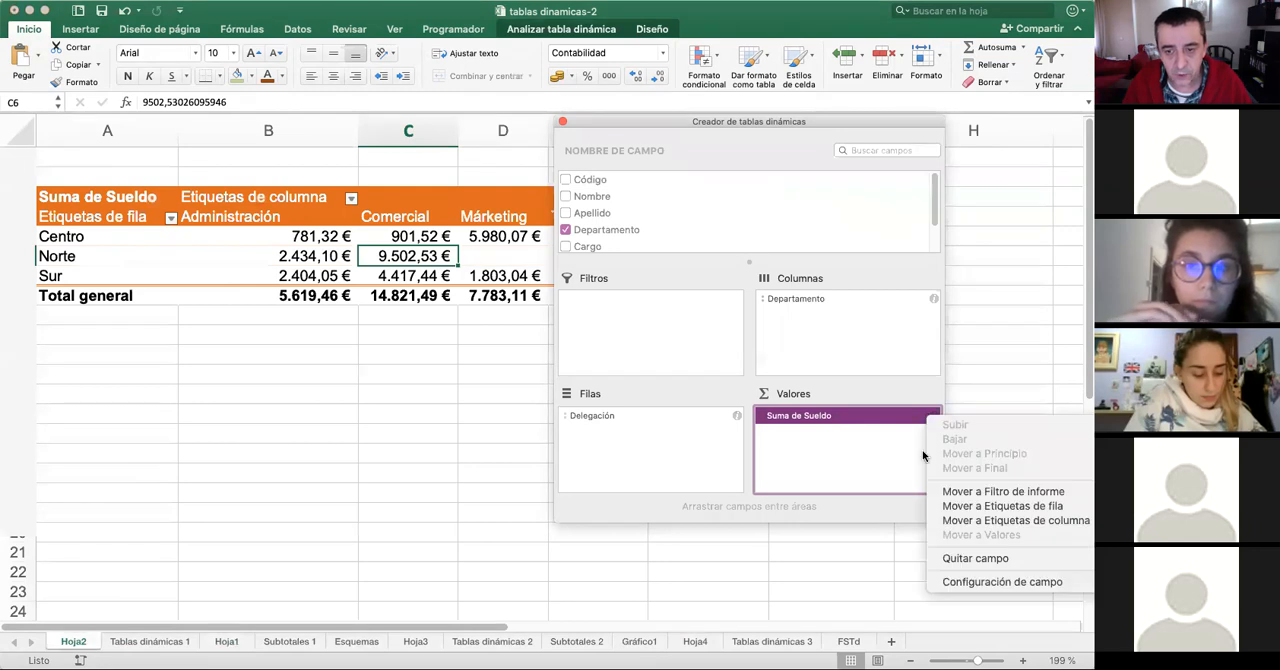
click(986, 580)
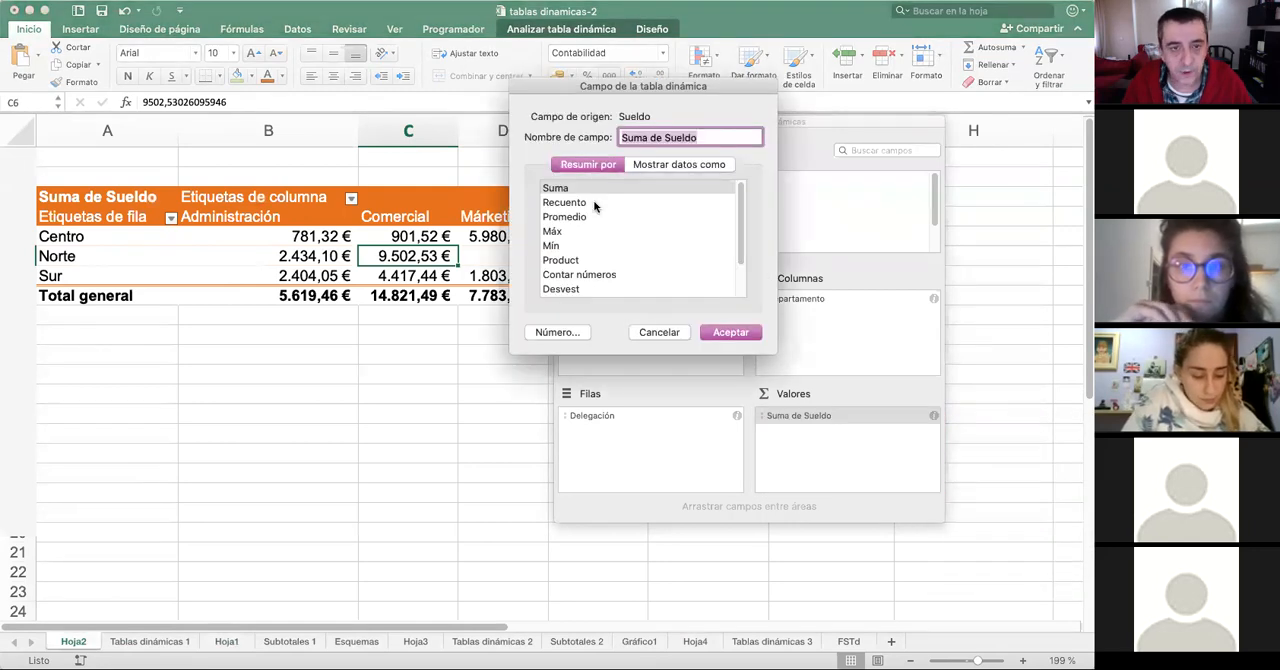
click(592, 203)
click(729, 332)
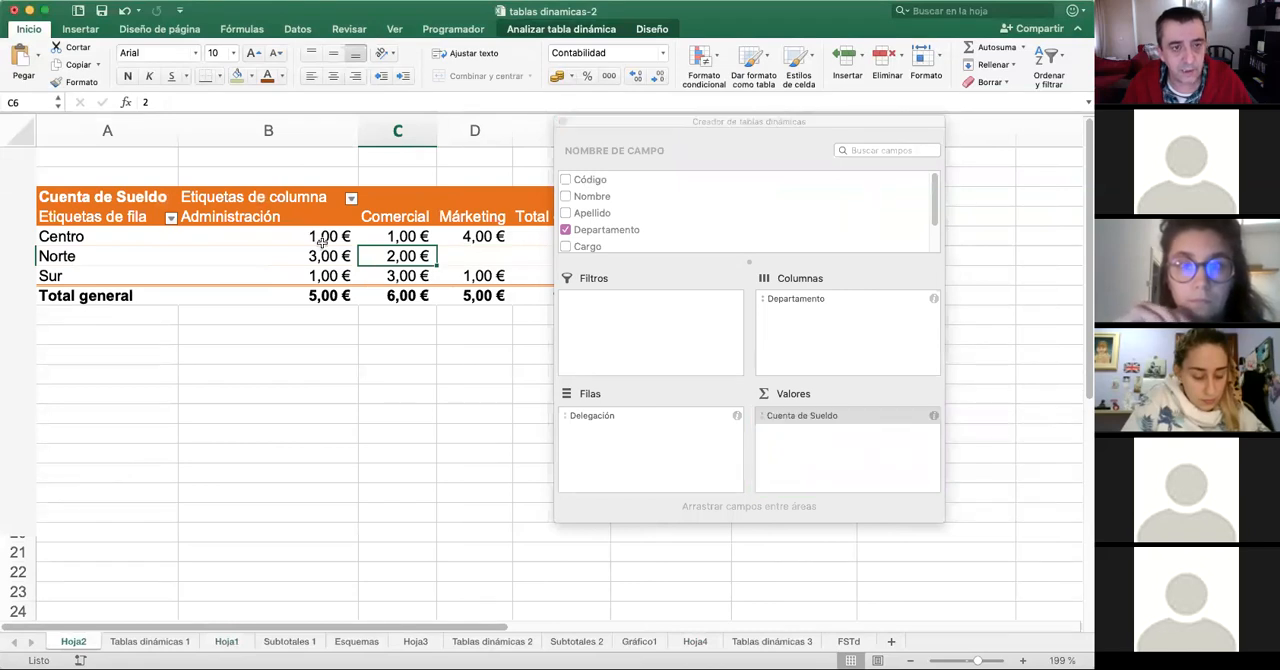
- Set the number format of the Cuenta de Sueldo values on Hoja2 to General
click(788, 419)
click(860, 581)
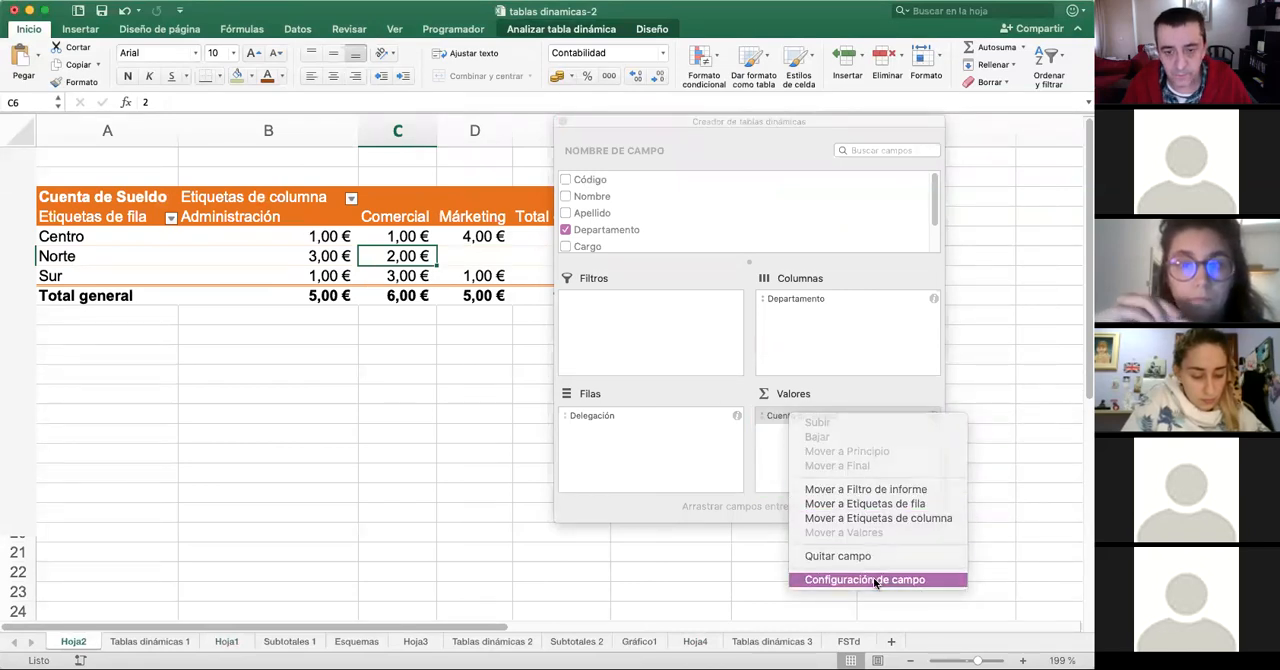
click(578, 332)
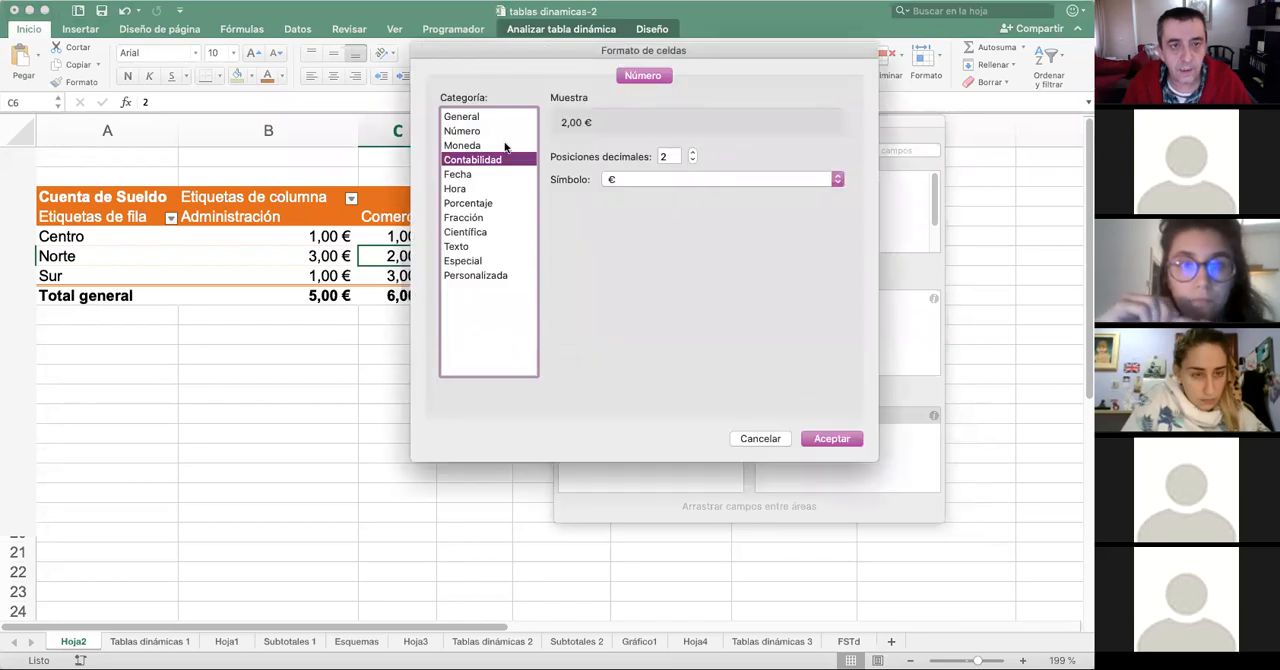
click(491, 117)
click(840, 437)
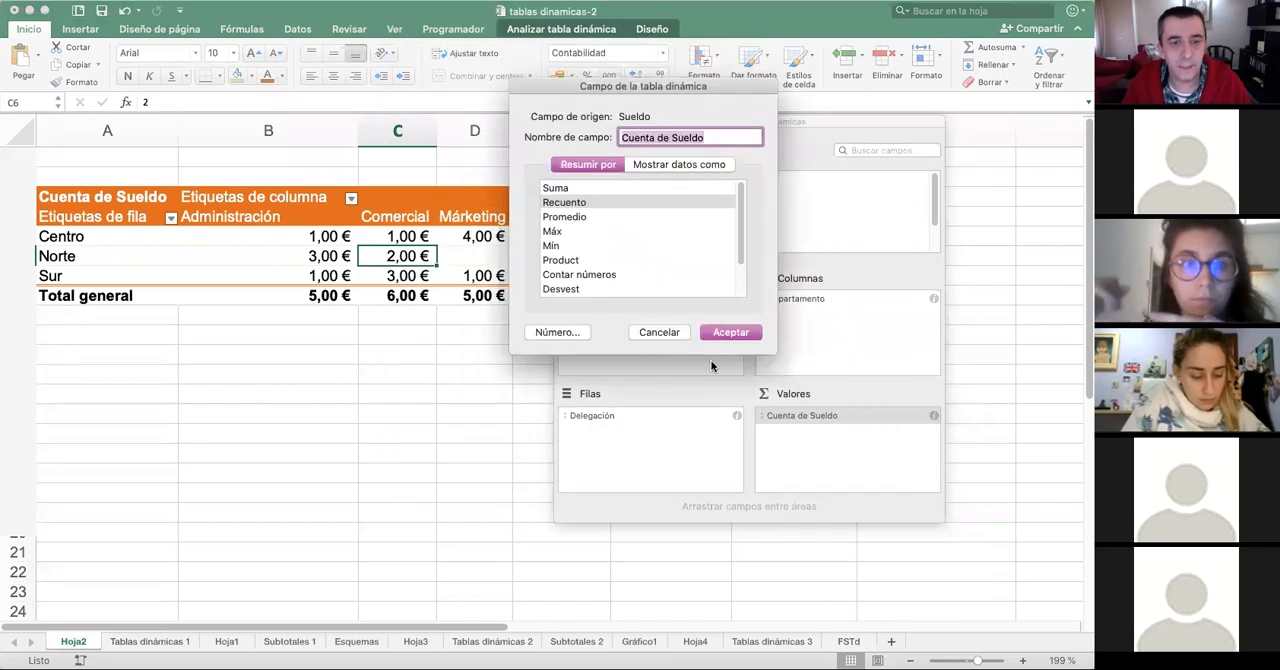
click(730, 332)
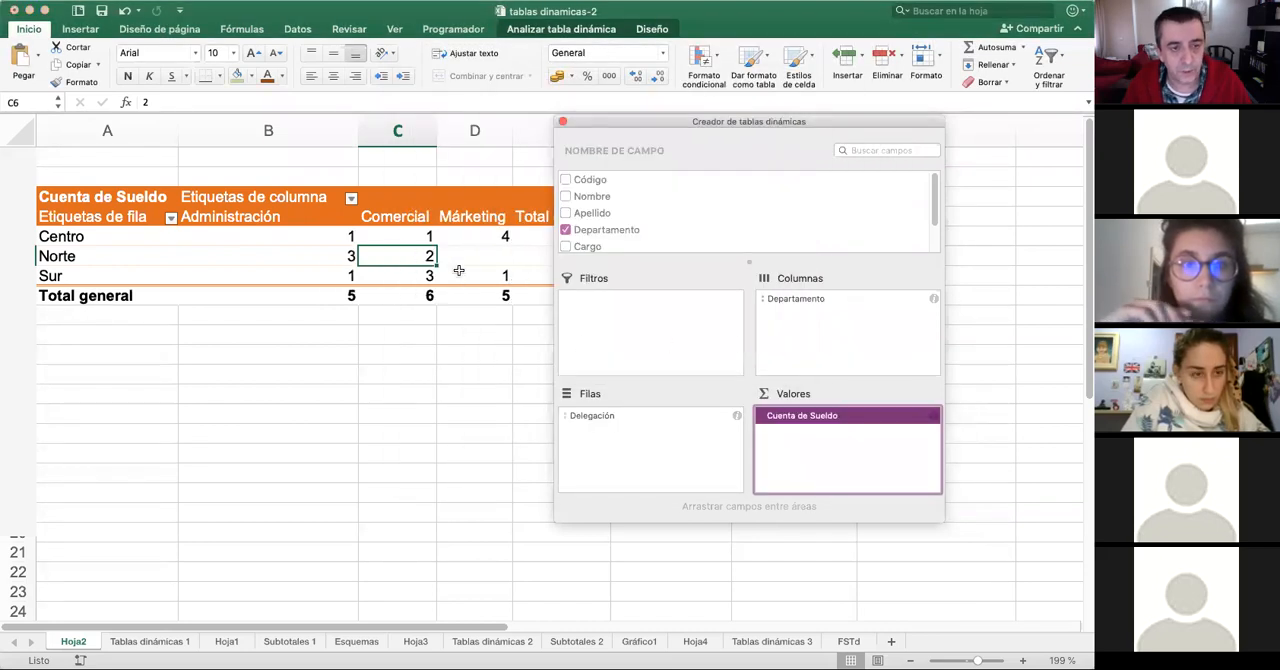
- Remove Cuenta de Sueldo from the values of the Hoja2 pivot table and add Apellido there as a count
click(814, 421)
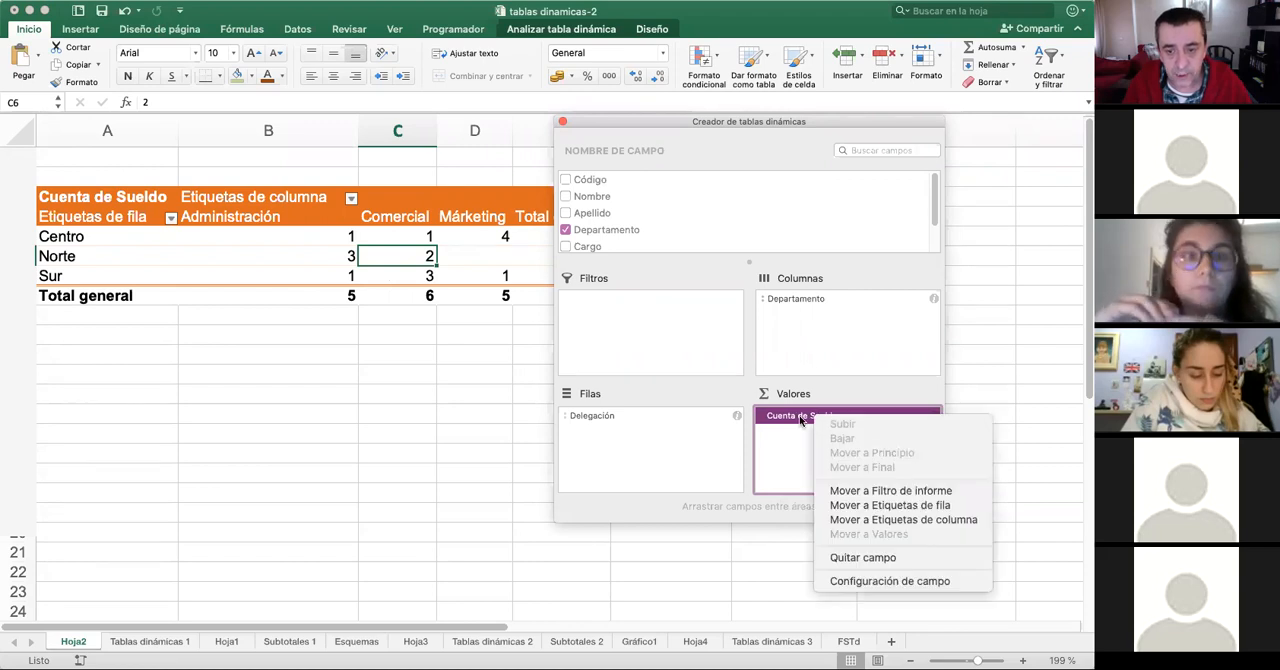
click(870, 560)
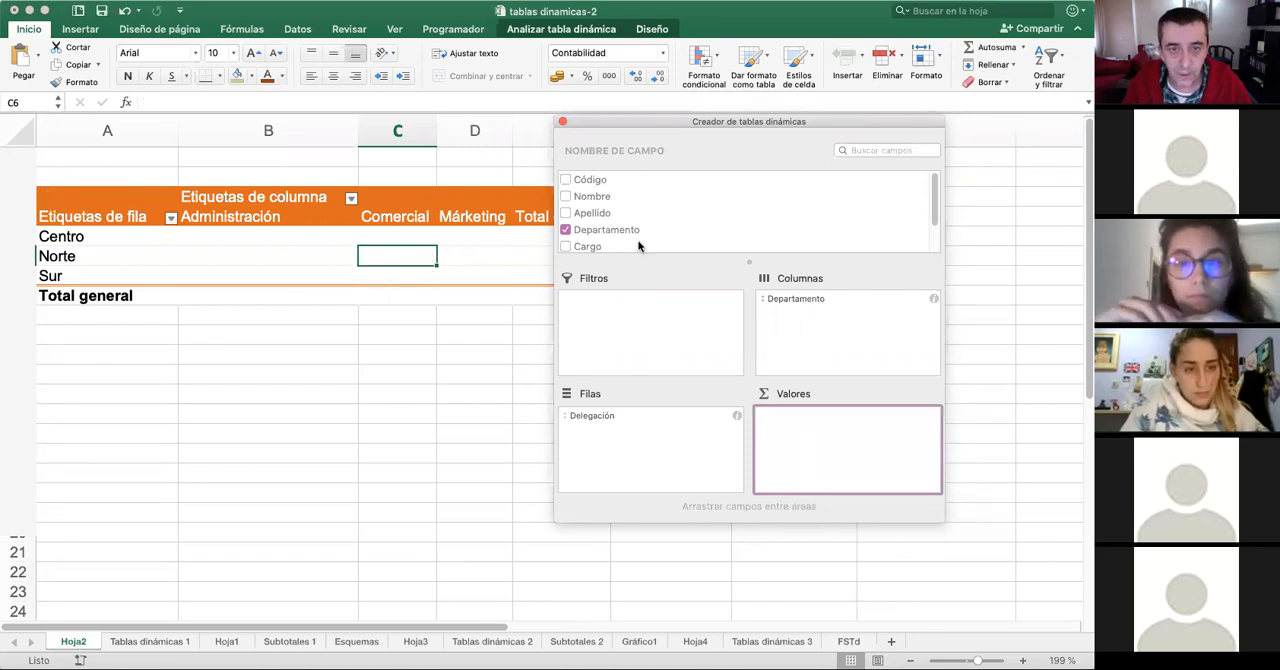
click(585, 181)
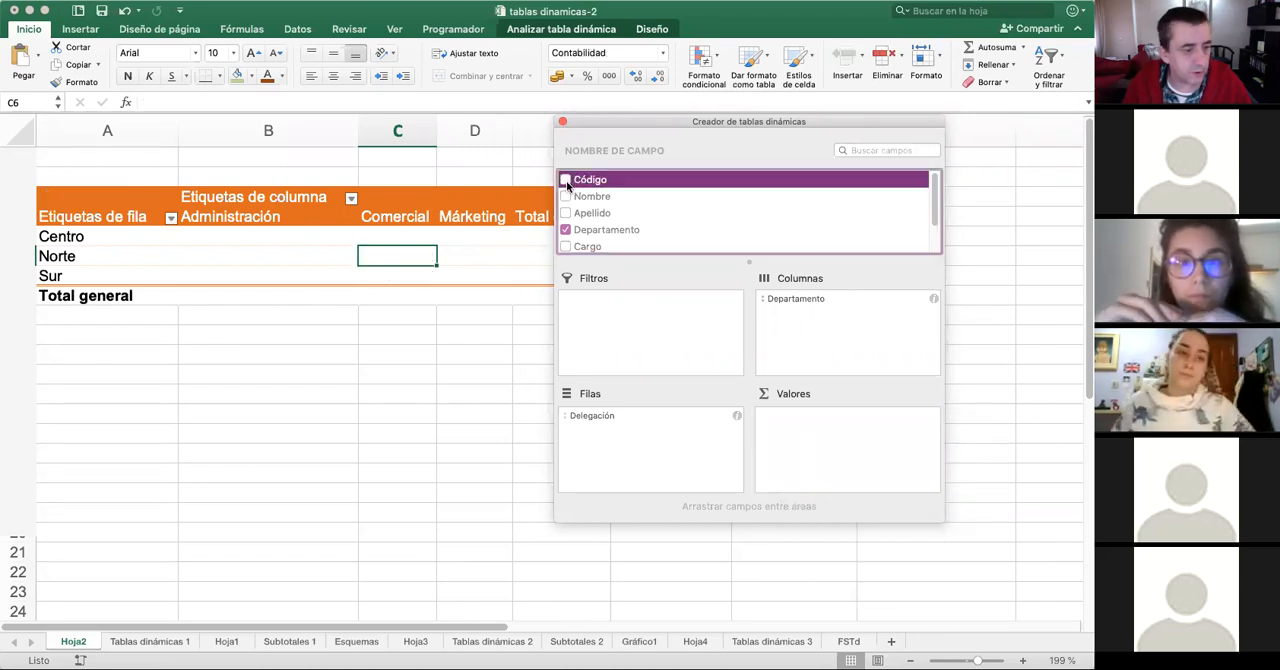
click(158, 642)
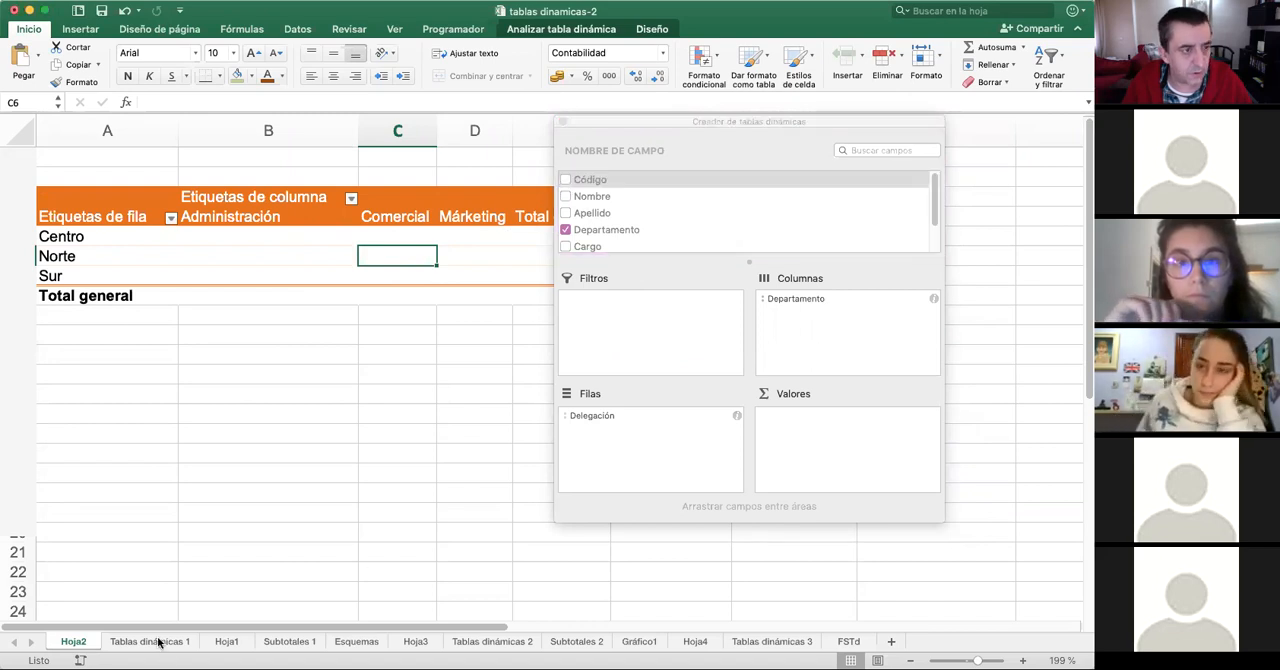
click(152, 642)
click(68, 642)
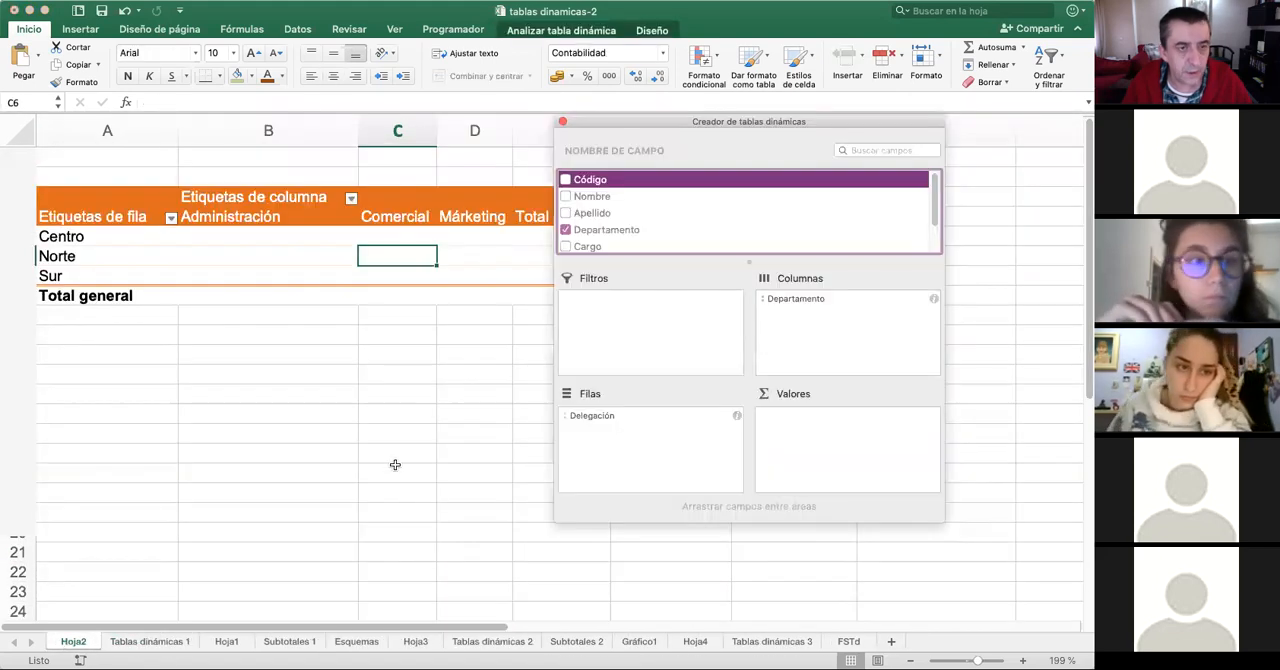
click(607, 218)
drag(607, 218, 832, 437)
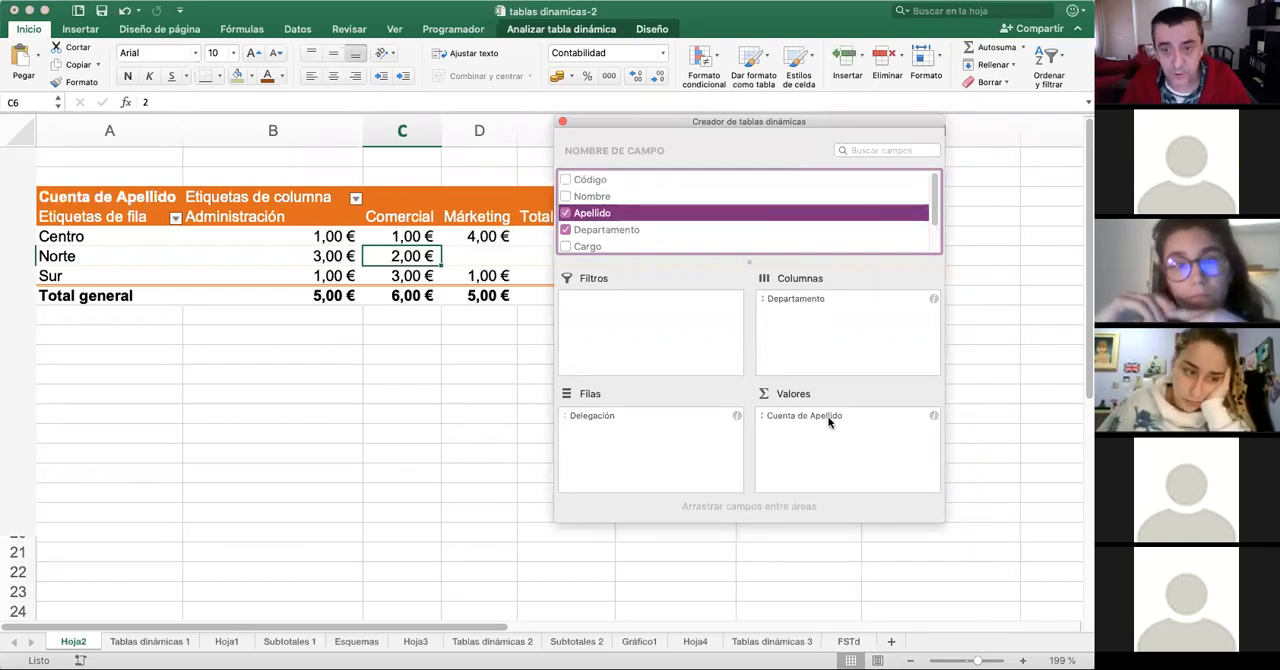
- Try to set the number format of Cuenta de Apellido to General through its field settings
click(830, 415)
click(912, 576)
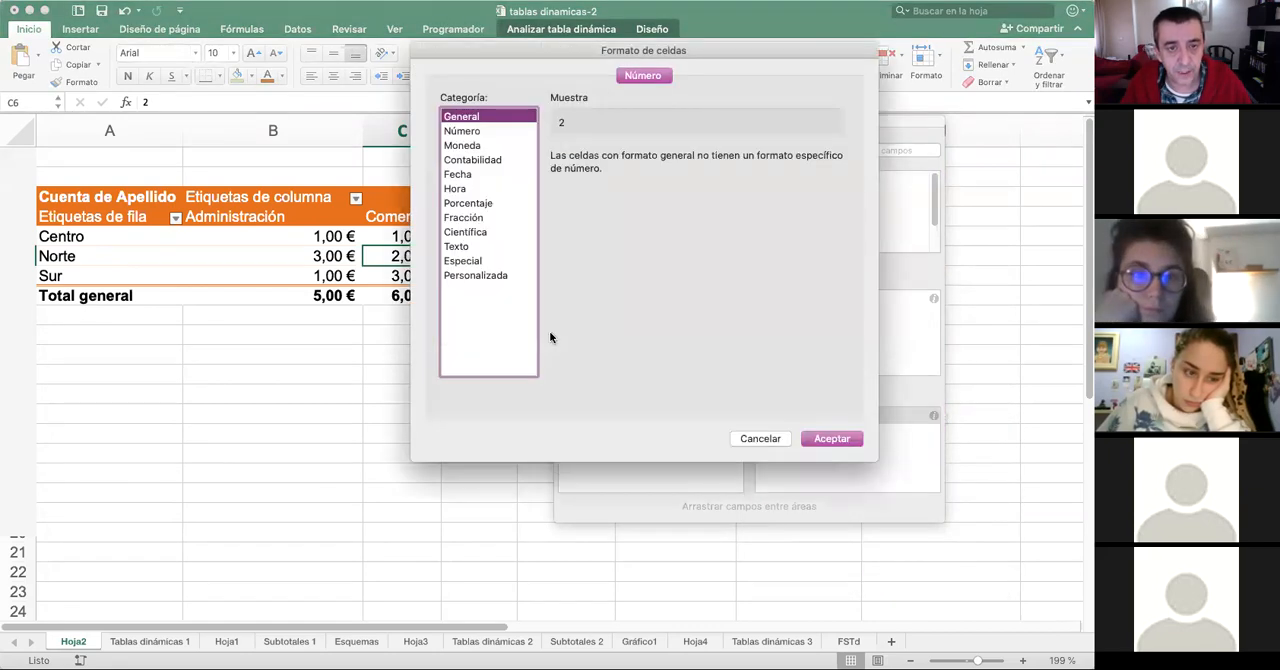
click(486, 132)
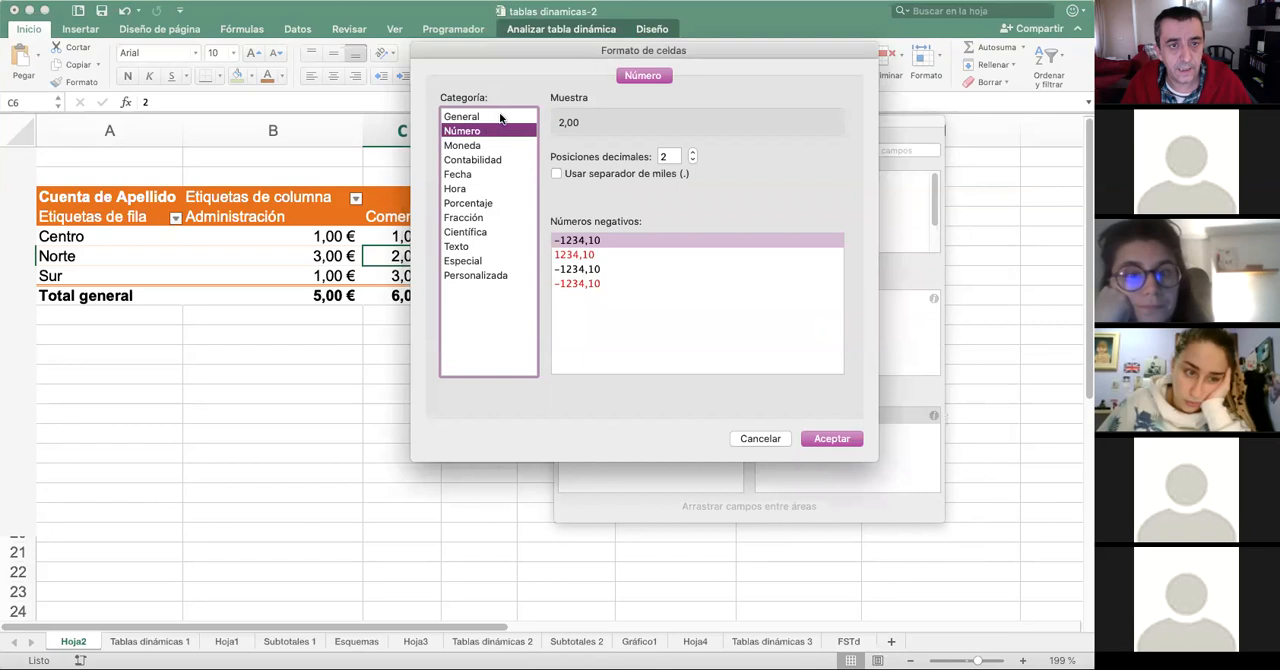
click(499, 116)
click(826, 439)
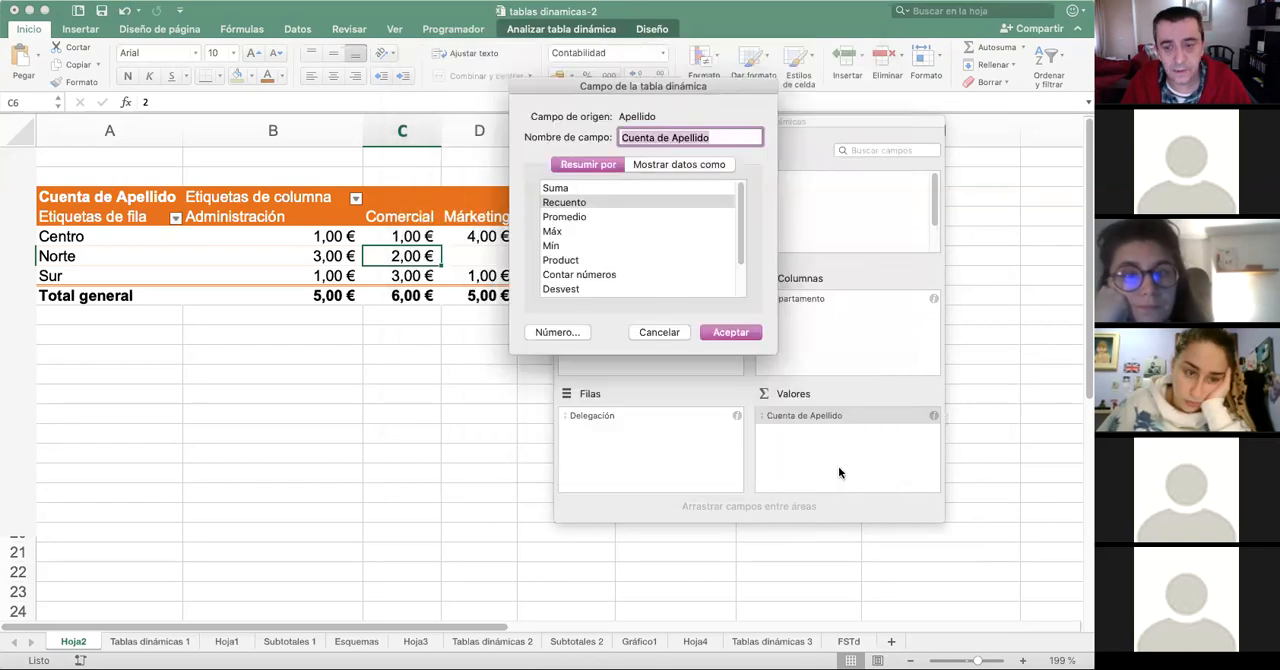
click(735, 335)
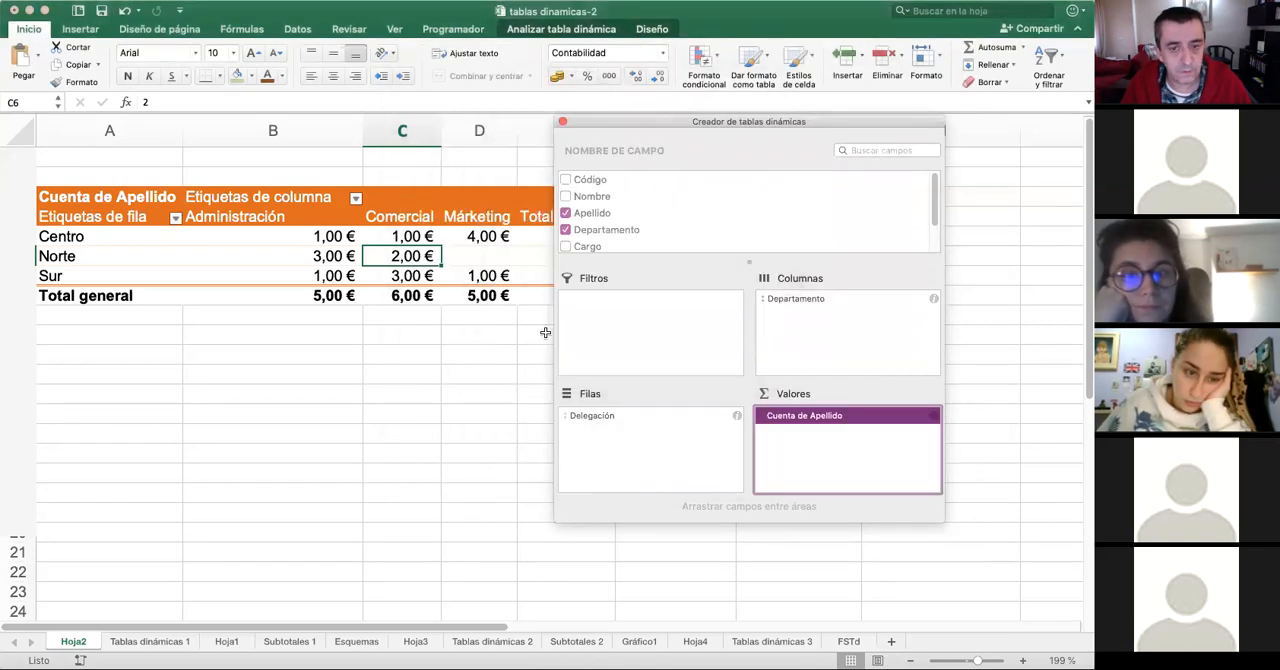
- Format the value cells of the Hoja2 pivot table in thousands style without decimals
click(327, 240)
click(365, 237)
drag(351, 234, 911, 289)
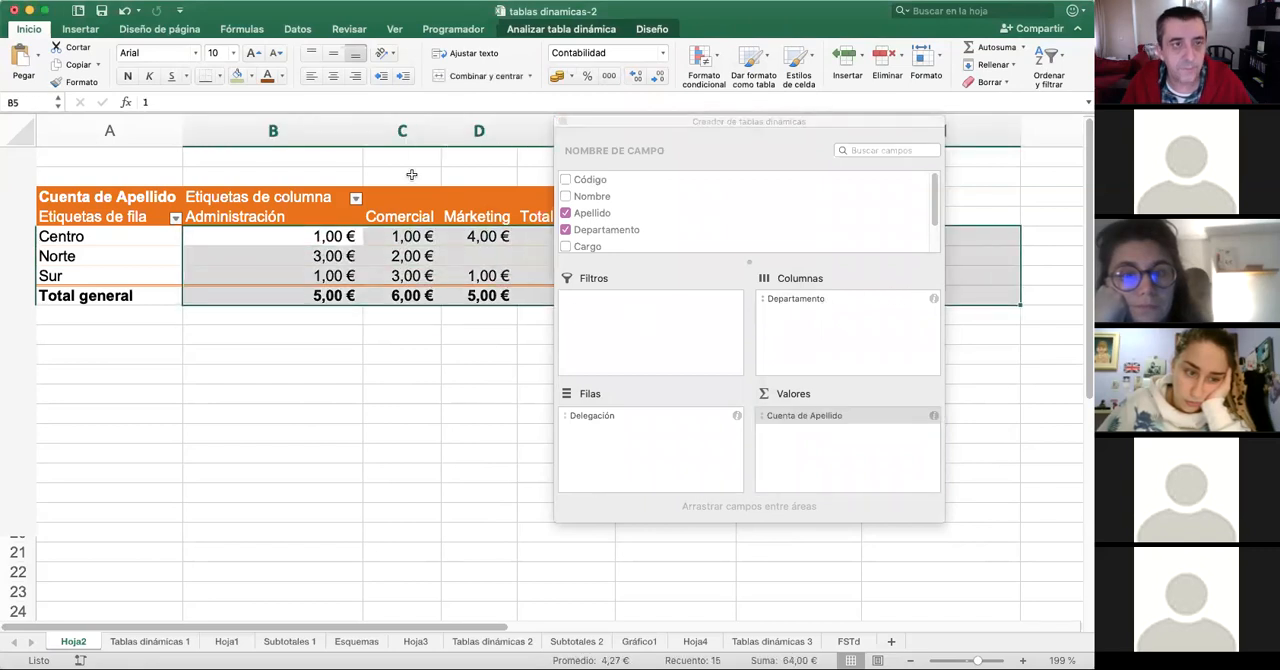
click(609, 77)
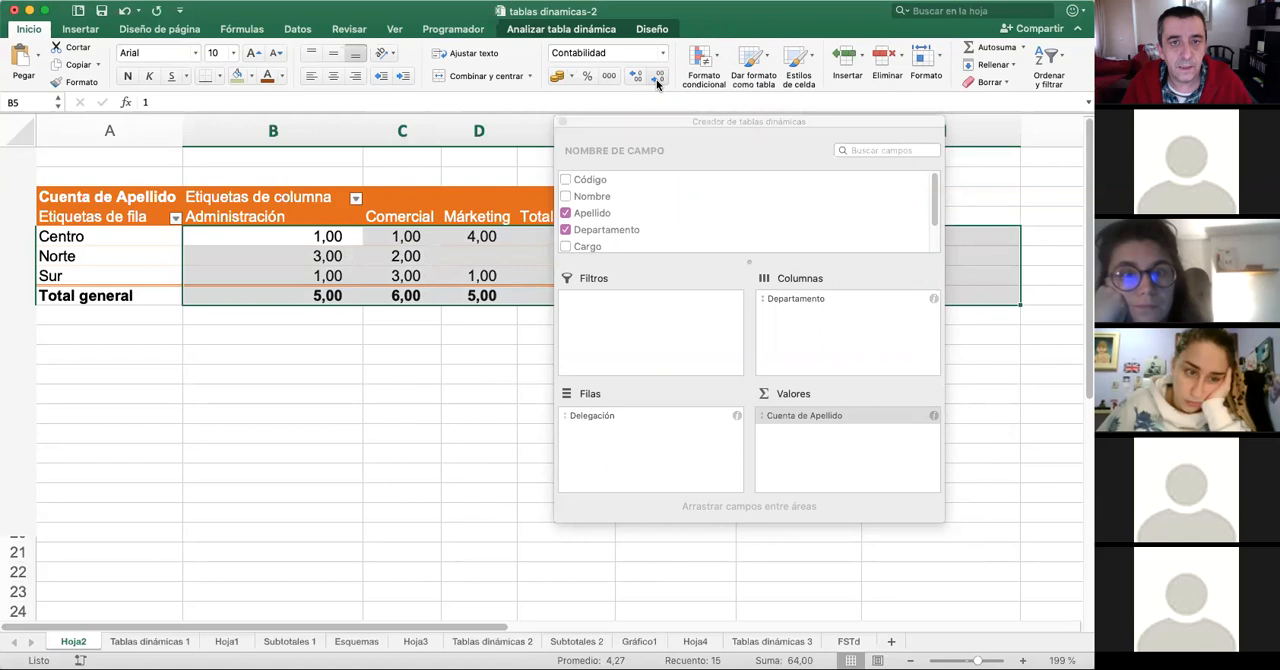
click(657, 77)
click(657, 77)
click(375, 273)
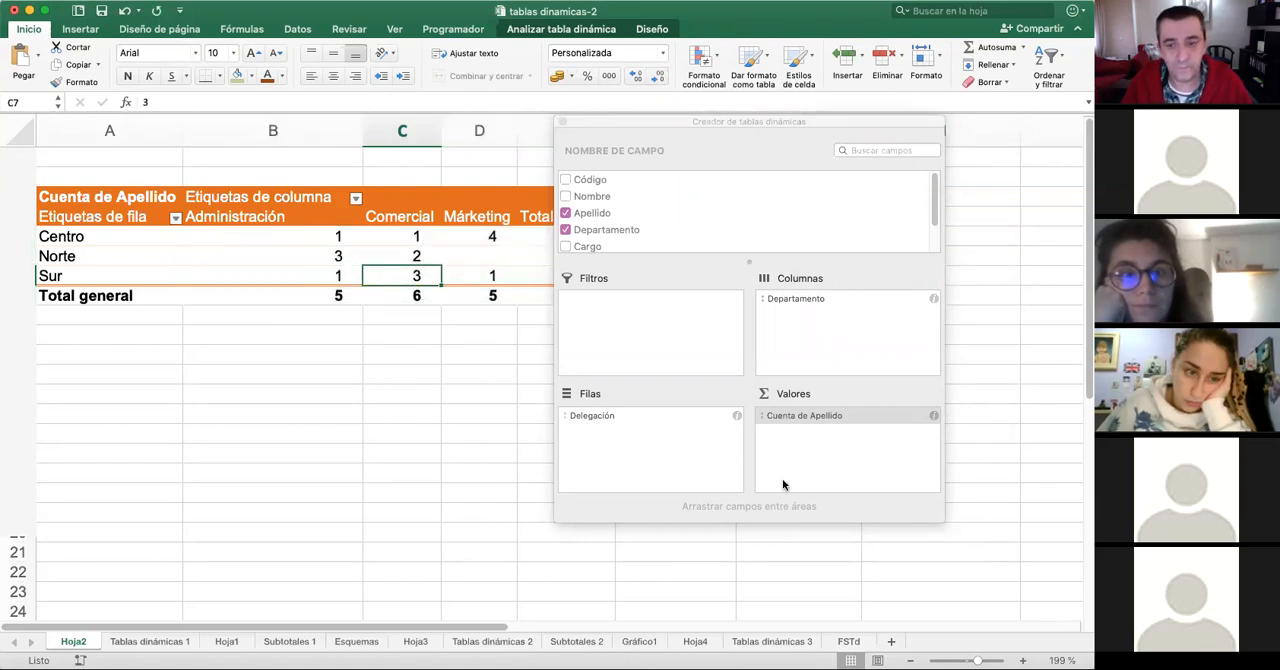
- Add Cargo to the Hoja2 pivot table as a counted value and also as a column field under Departamento
click(795, 418)
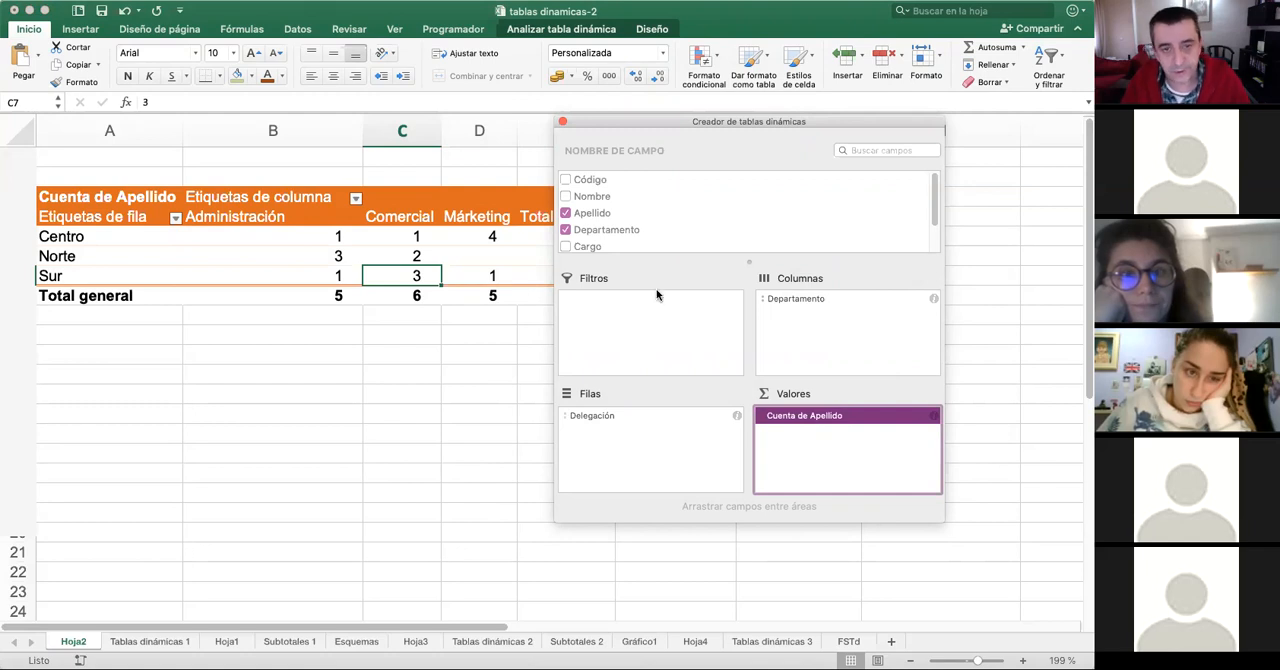
scroll(700, 222, down, 2)
click(567, 211)
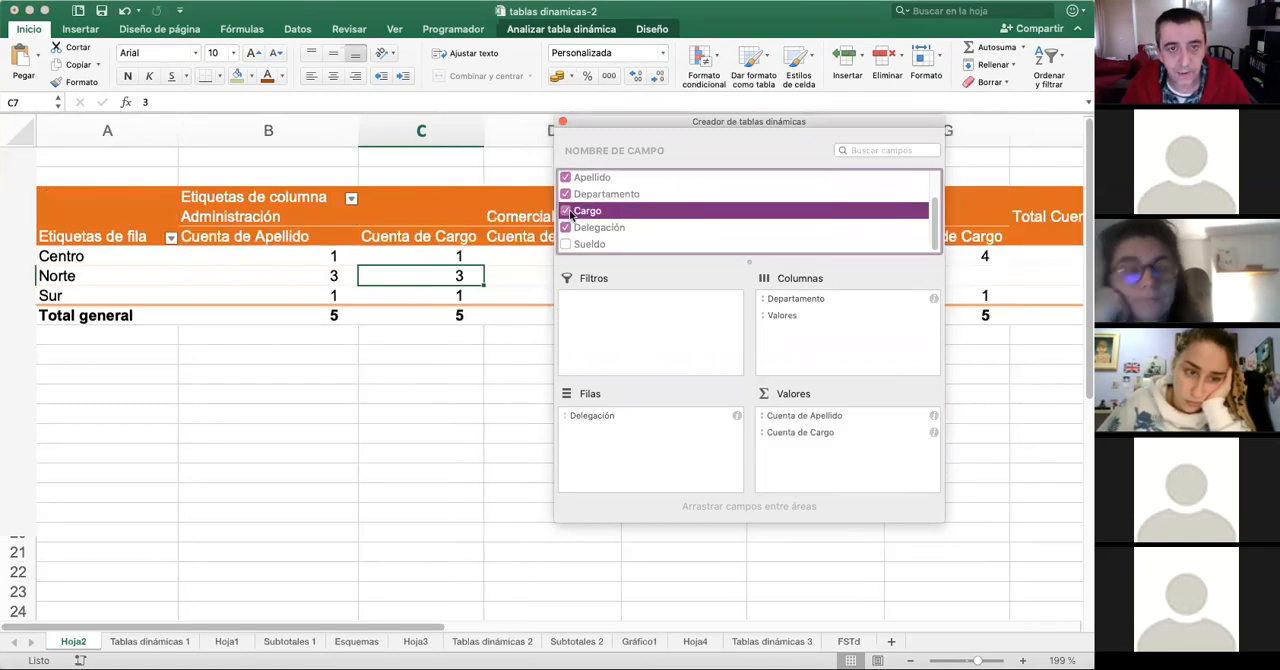
click(767, 247)
drag(767, 250, 859, 336)
- Remove the Valores field from the pivot table's columns and add Sueldo to the values as a sum
right_click(800, 314)
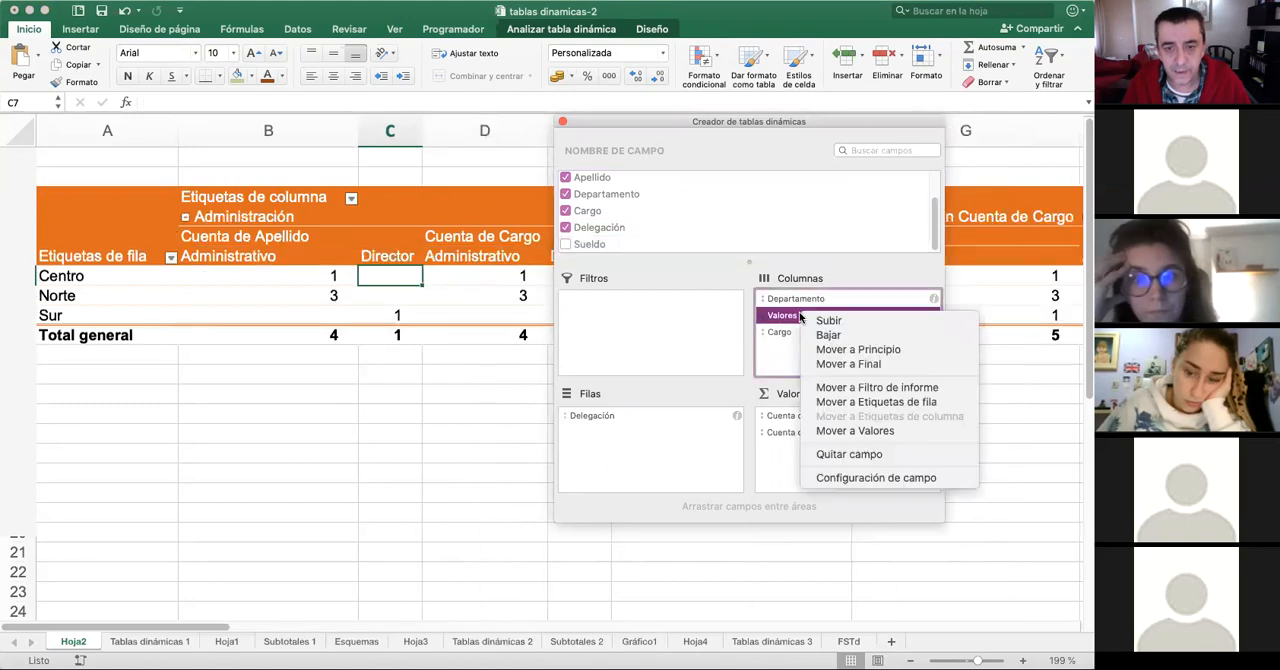
click(882, 454)
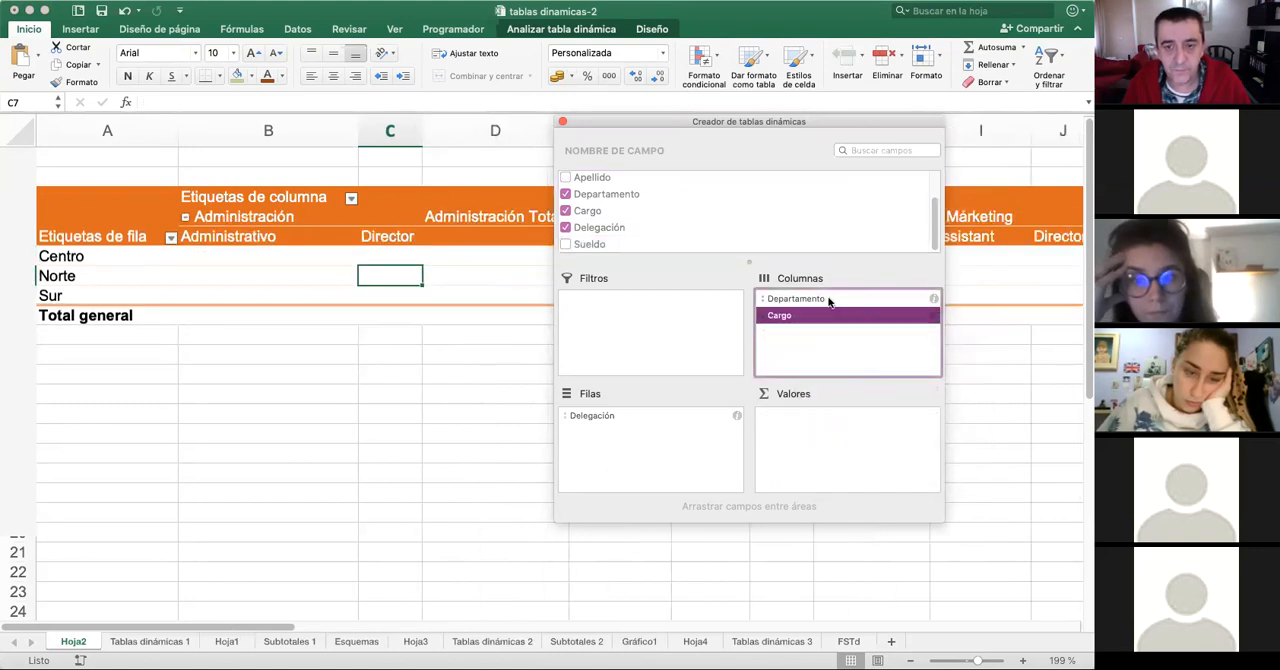
scroll(636, 200, up, 2)
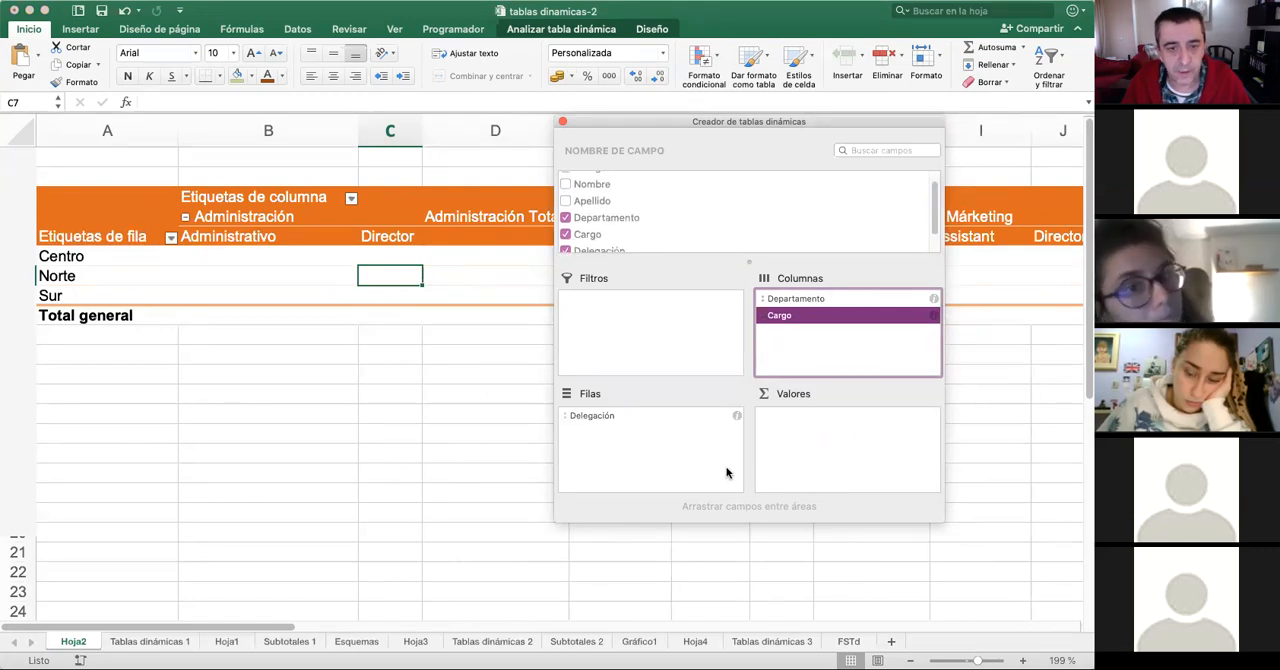
scroll(668, 232, down, 2)
drag(583, 245, 847, 459)
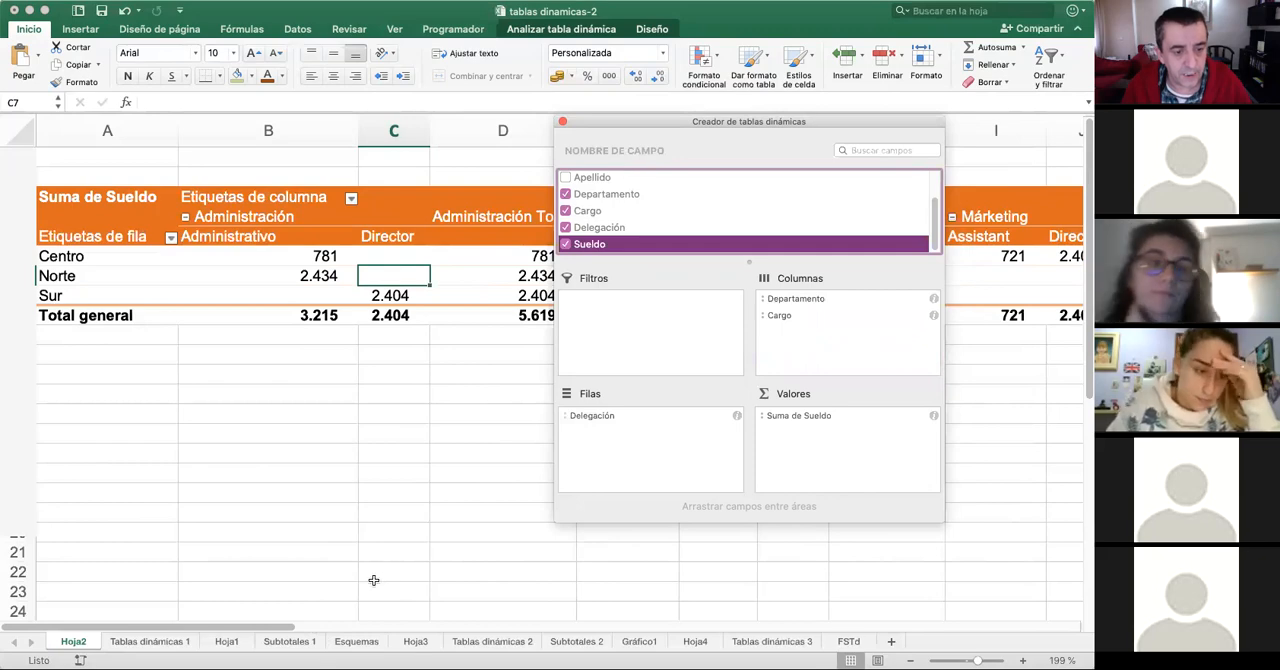
scroll(373, 578, down, 3)
scroll(505, 557, up, 3)
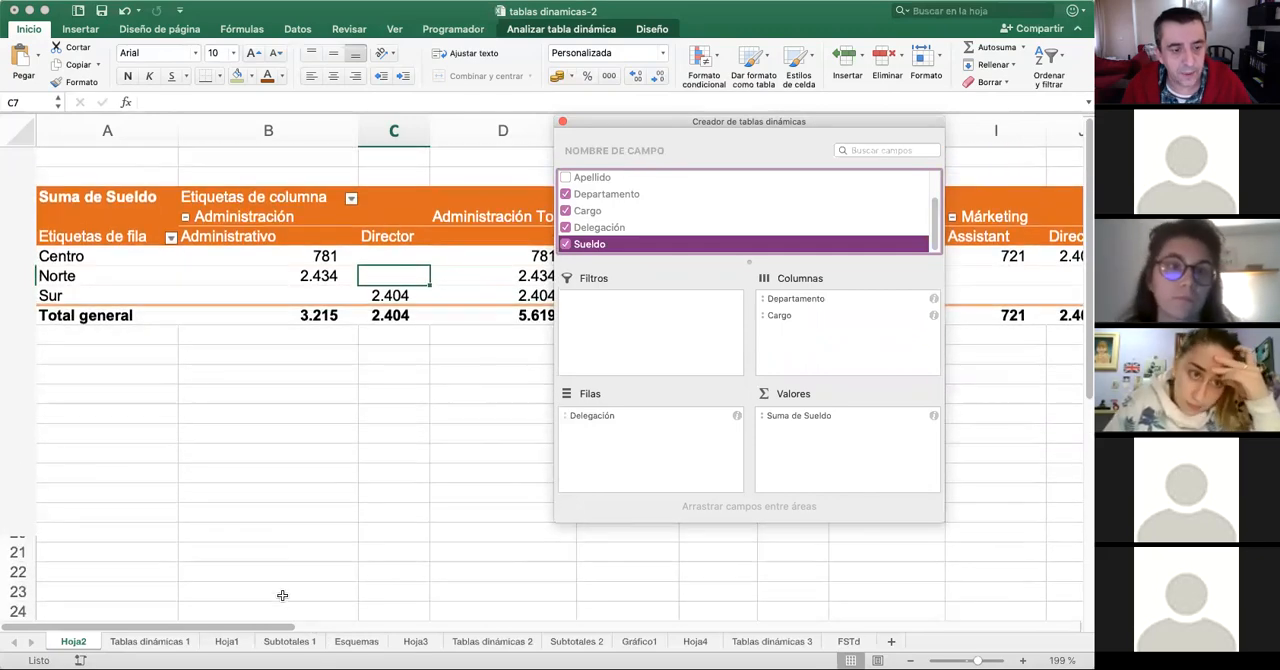
- Go to the Tablas dinámicas 1 sheet and read the exercise statement, including the instruction on where to place the four tables
click(165, 643)
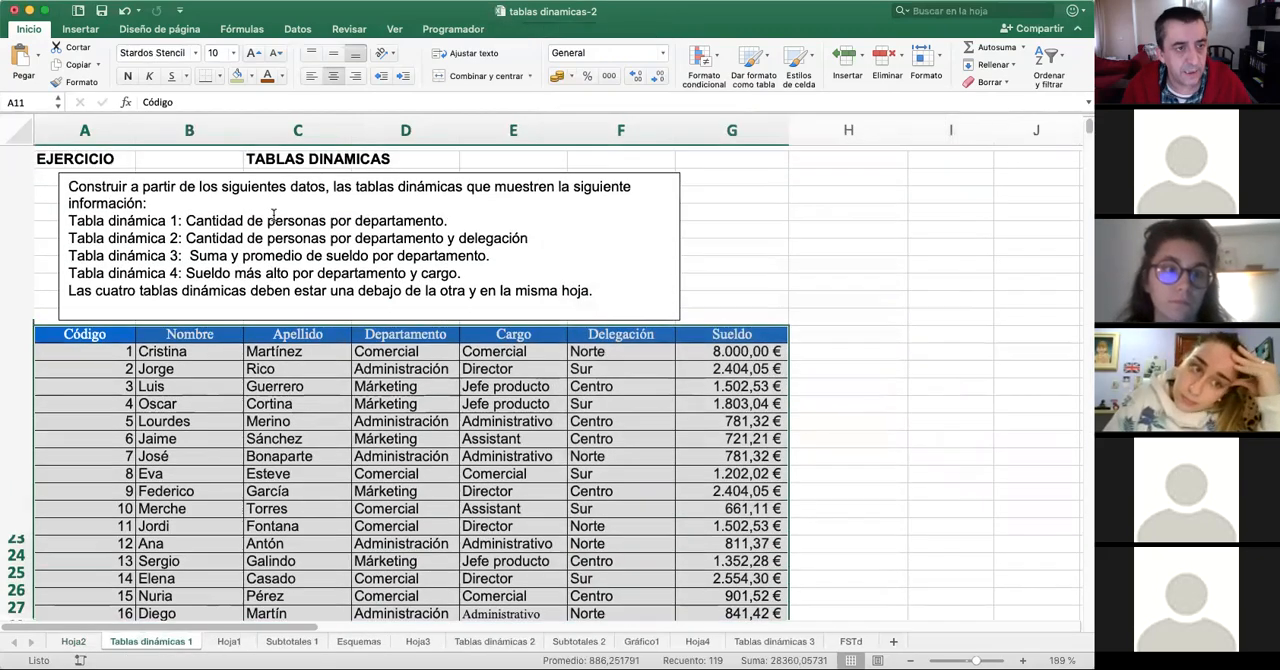
click(92, 183)
drag(92, 183, 596, 288)
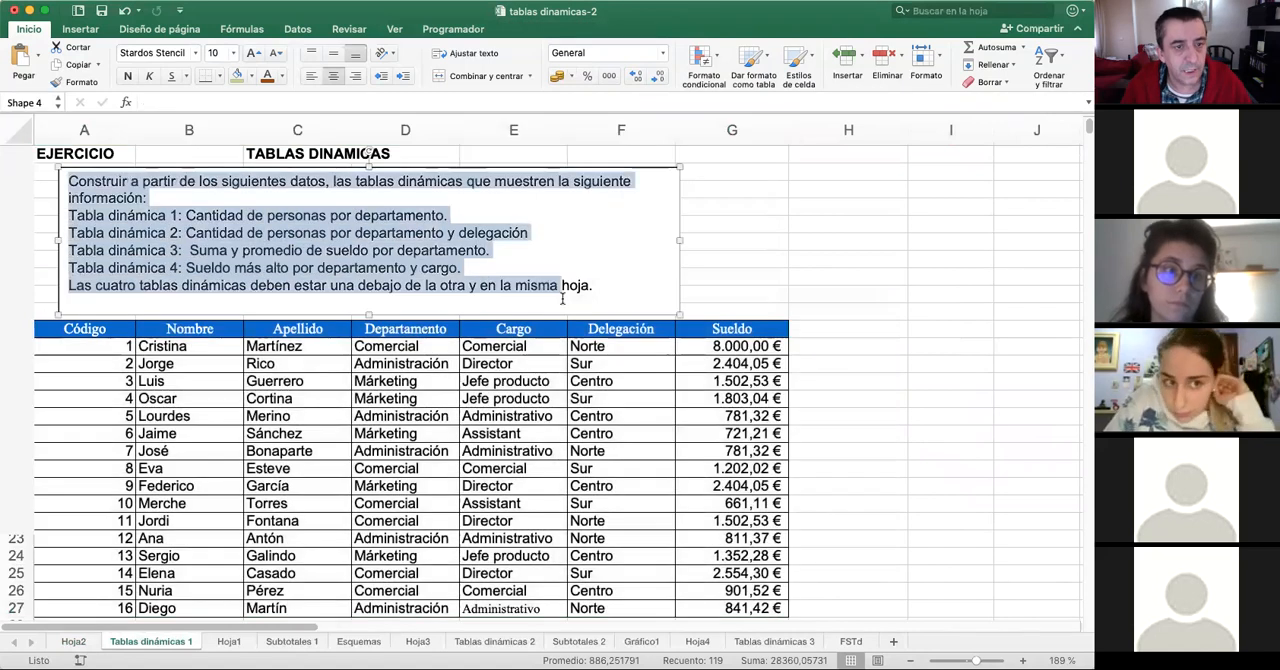
click(152, 218)
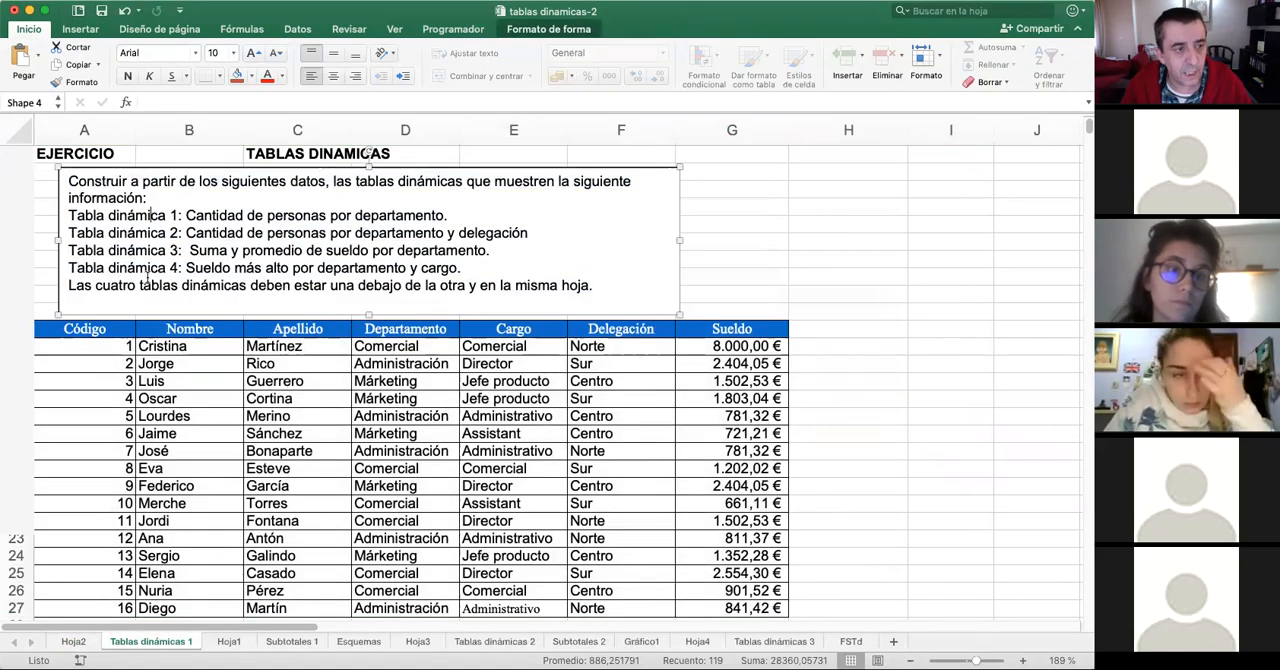
double_click(89, 290)
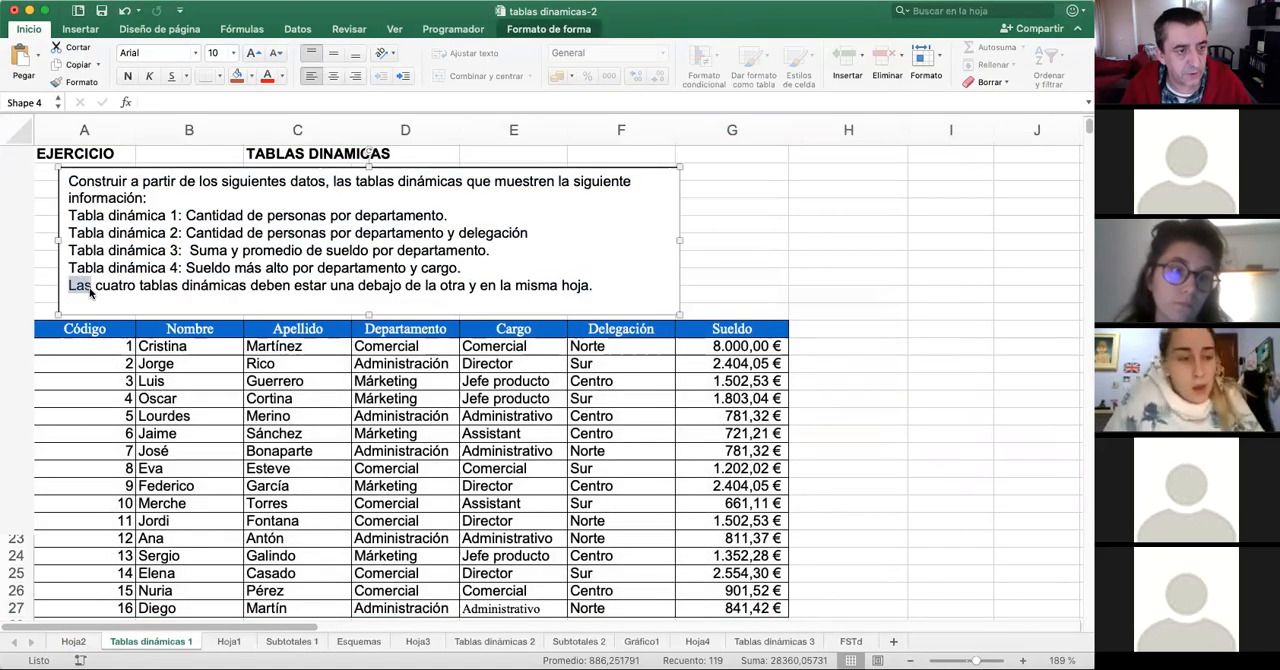
click(412, 287)
drag(593, 285, 60, 286)
click(550, 244)
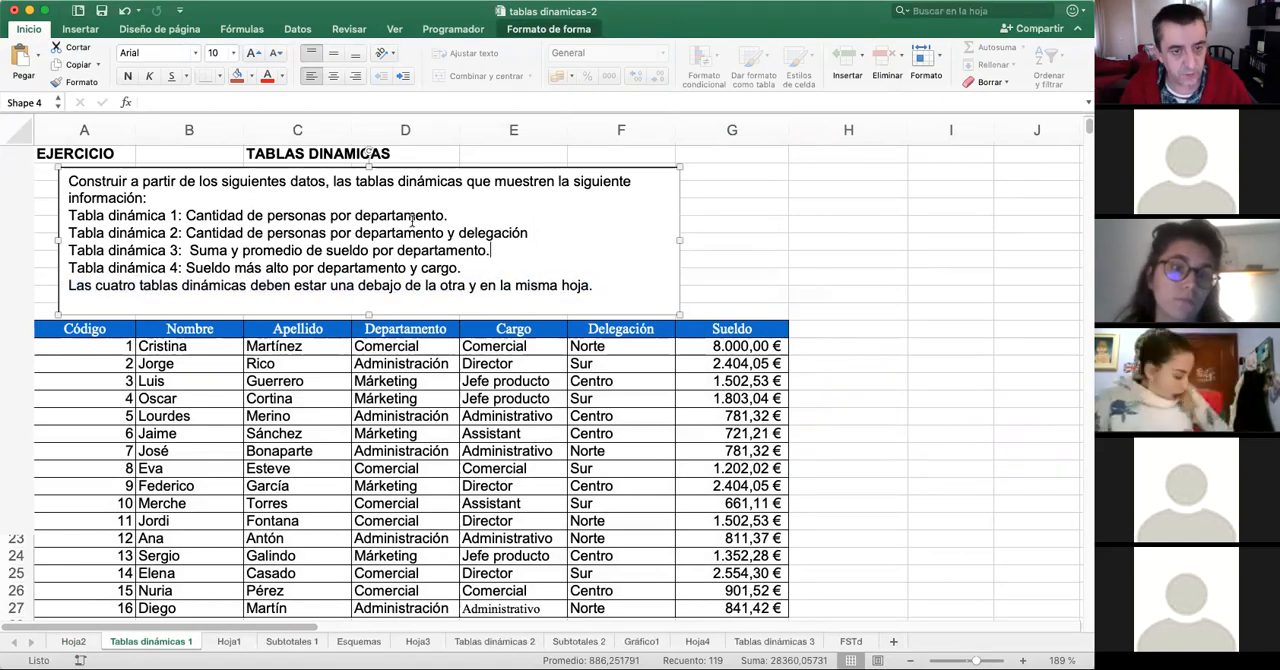
- Review the requirements for pivot tables 1, 2 and 3 in the Tablas dinámicas 1 exercise statement
click(425, 368)
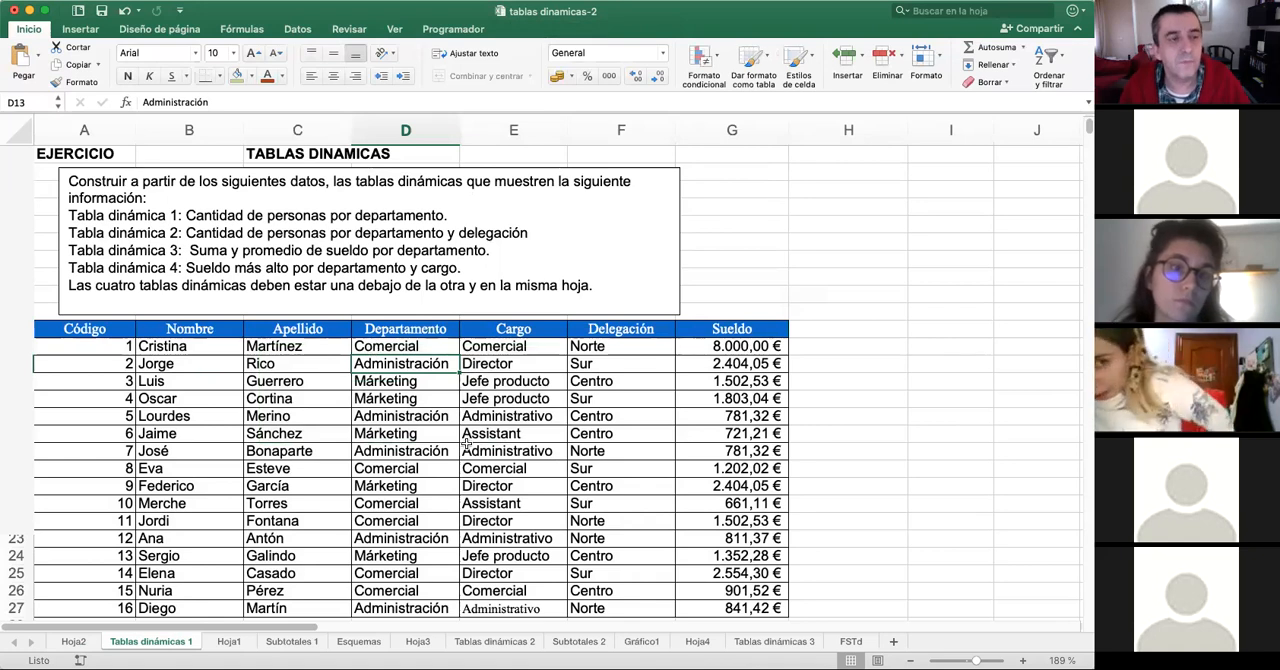
drag(180, 216, 466, 203)
drag(180, 231, 594, 236)
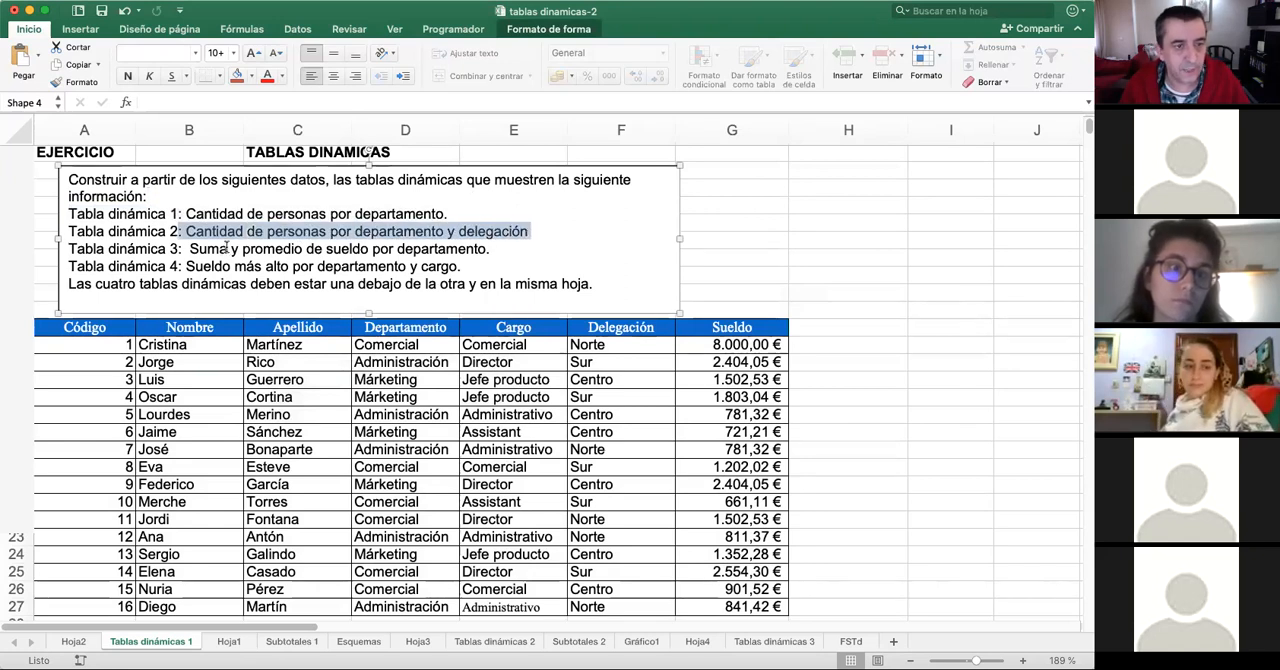
drag(189, 249, 487, 250)
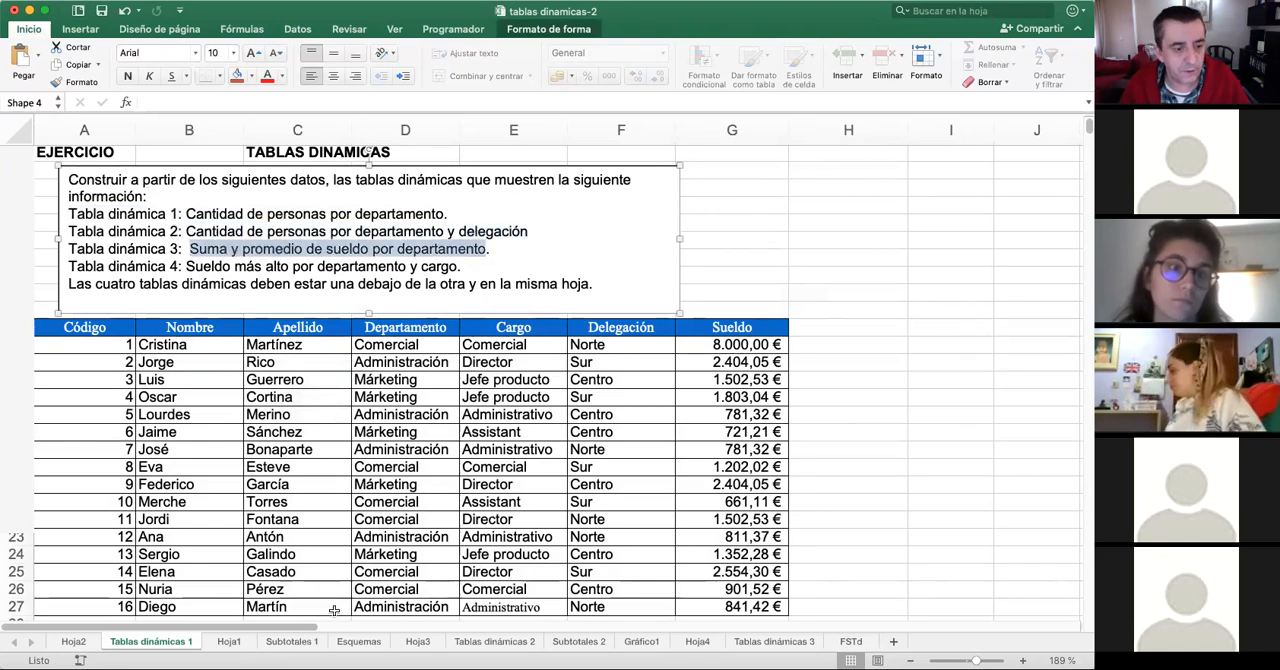
- Look at the Hoja3 pivot table, and read the exercise statement and source data on Tablas dinámicas 2
click(418, 645)
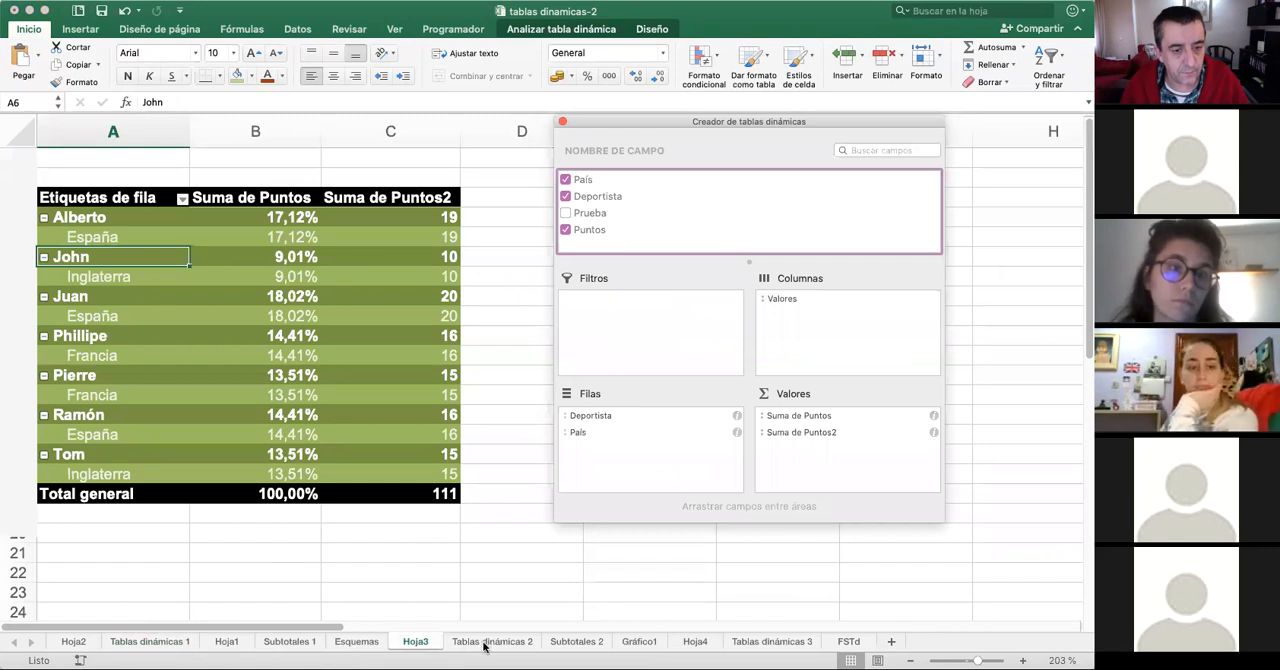
click(491, 646)
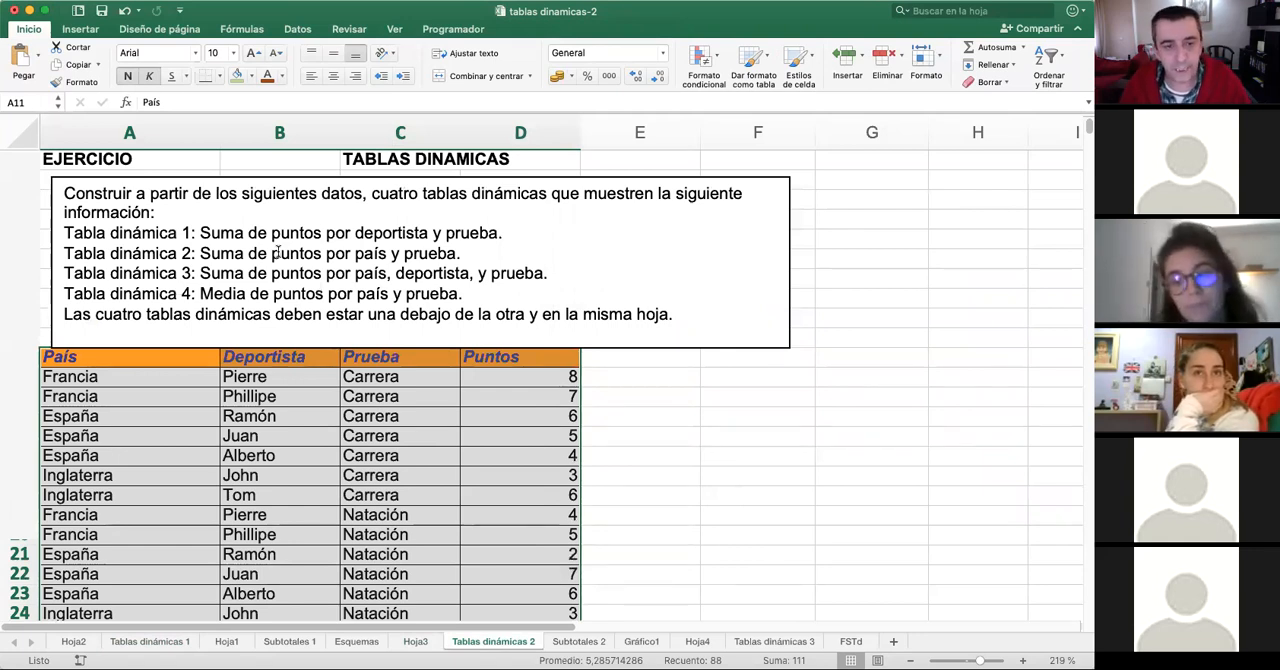
click(551, 463)
scroll(748, 431, down, 2)
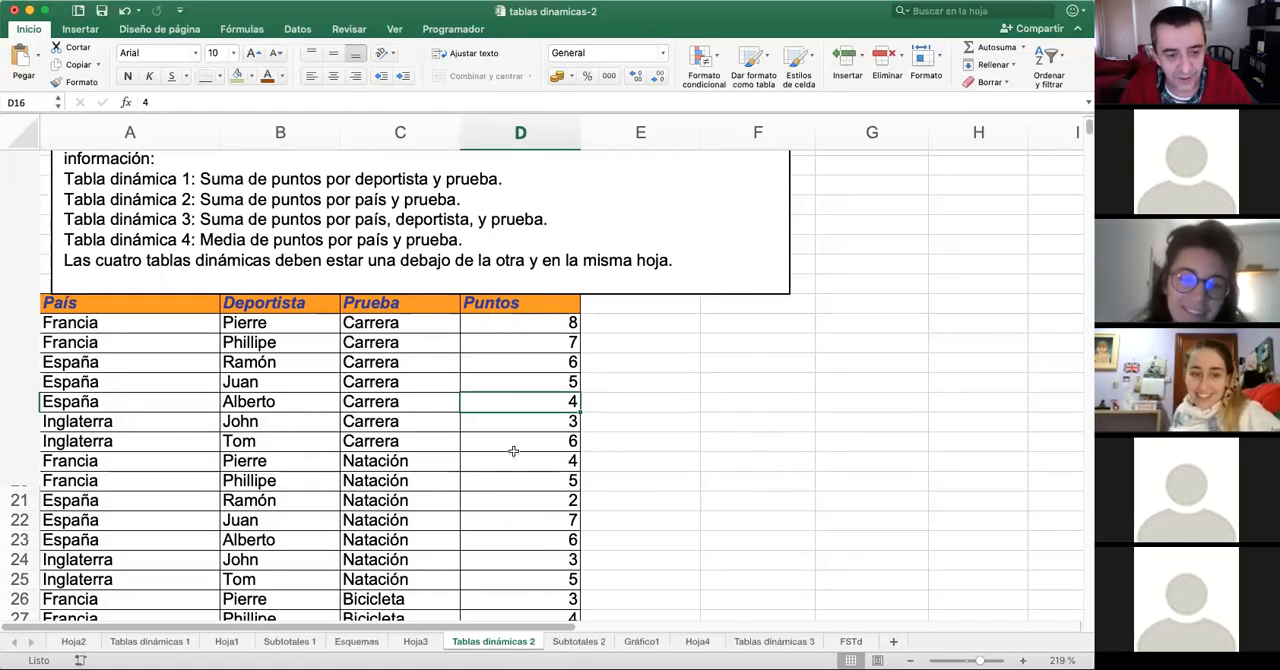
click(526, 386)
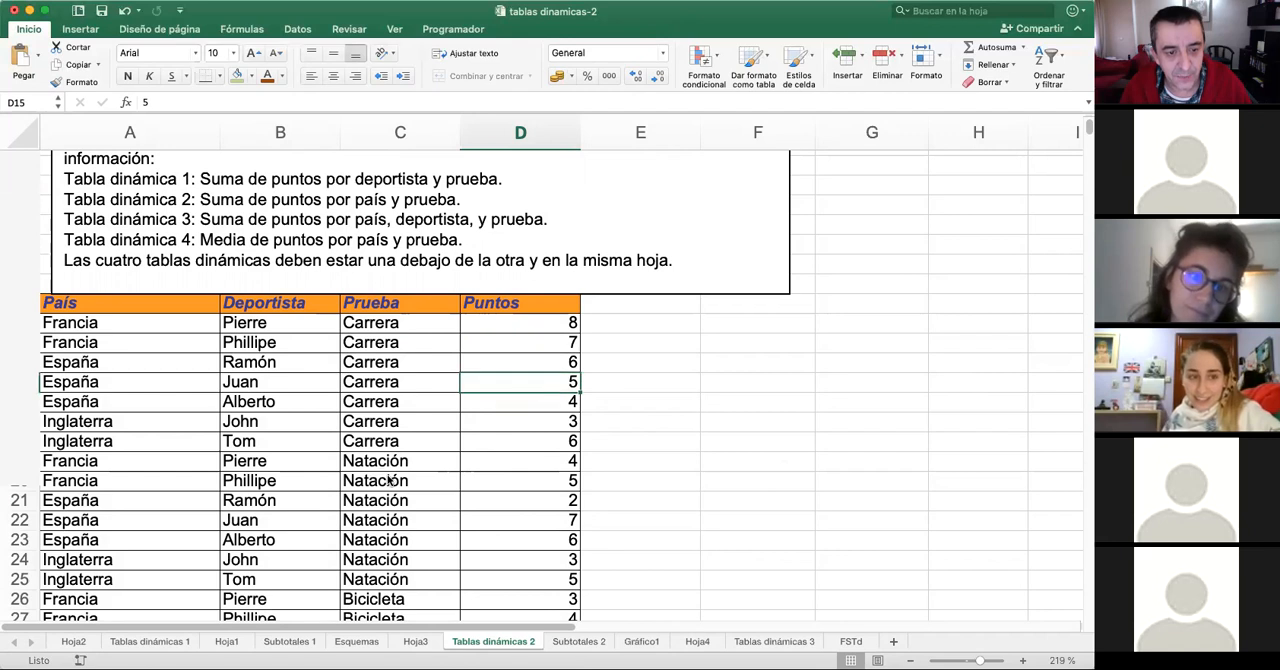